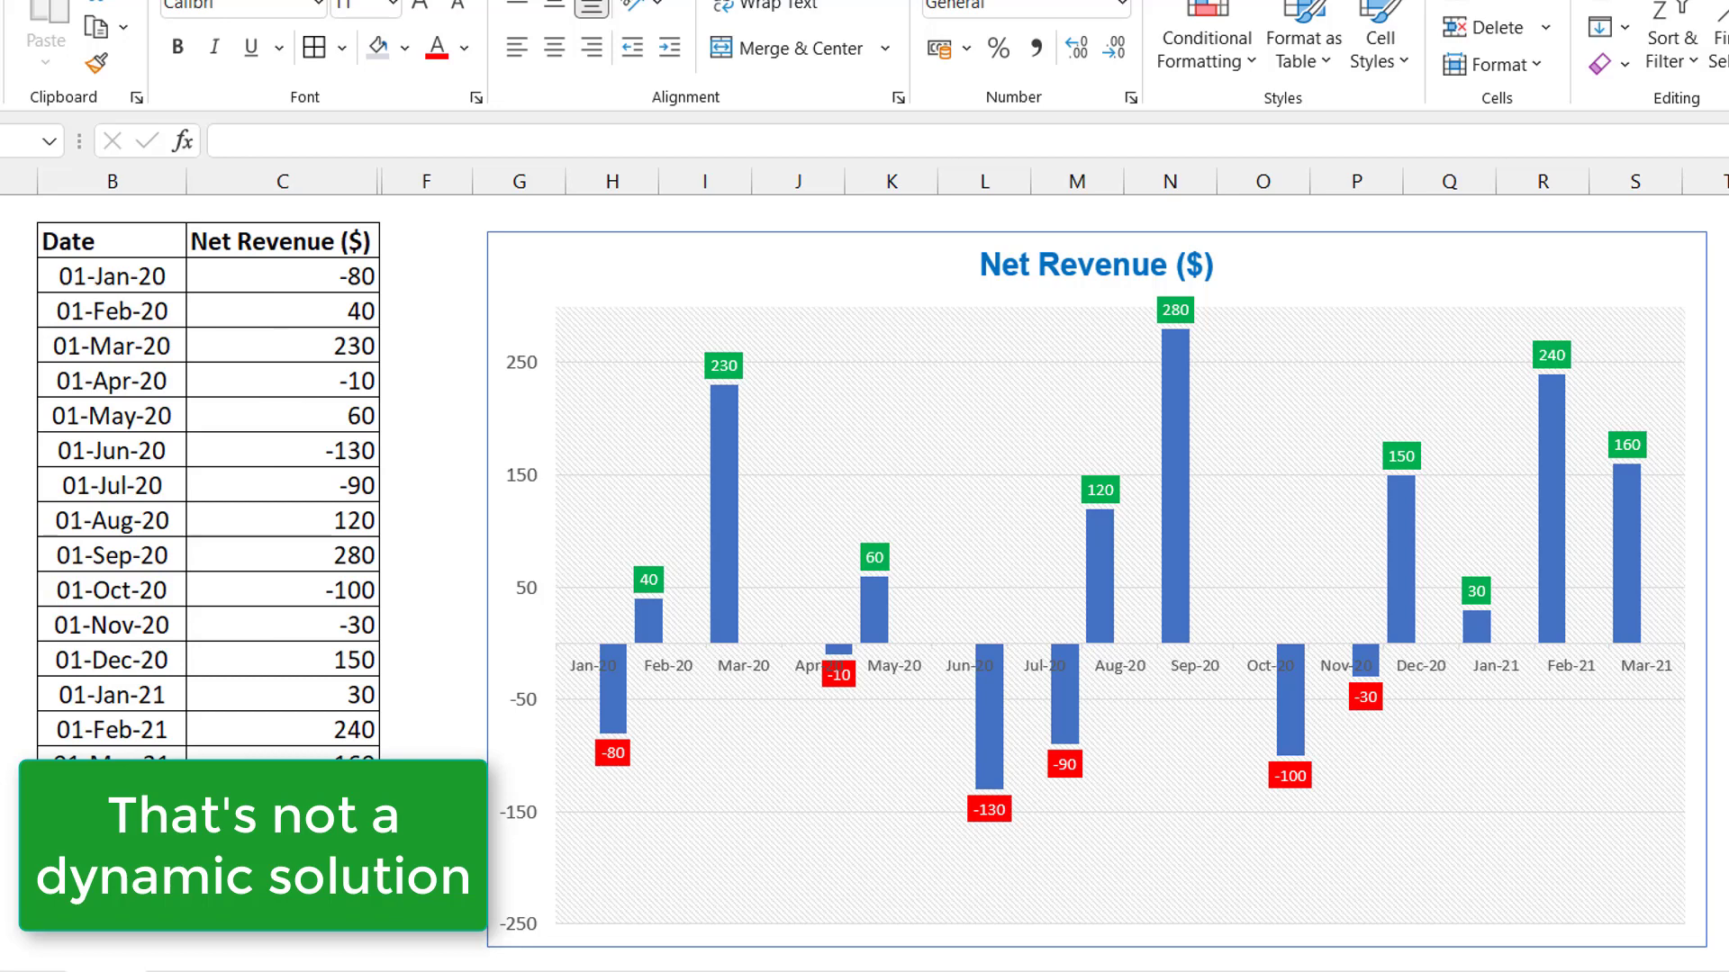
# Step: Recalculate the Chart sheet repeatedly to examine how the data label colours respond to changing positive and negative revenue values
pyautogui.click(283, 782)
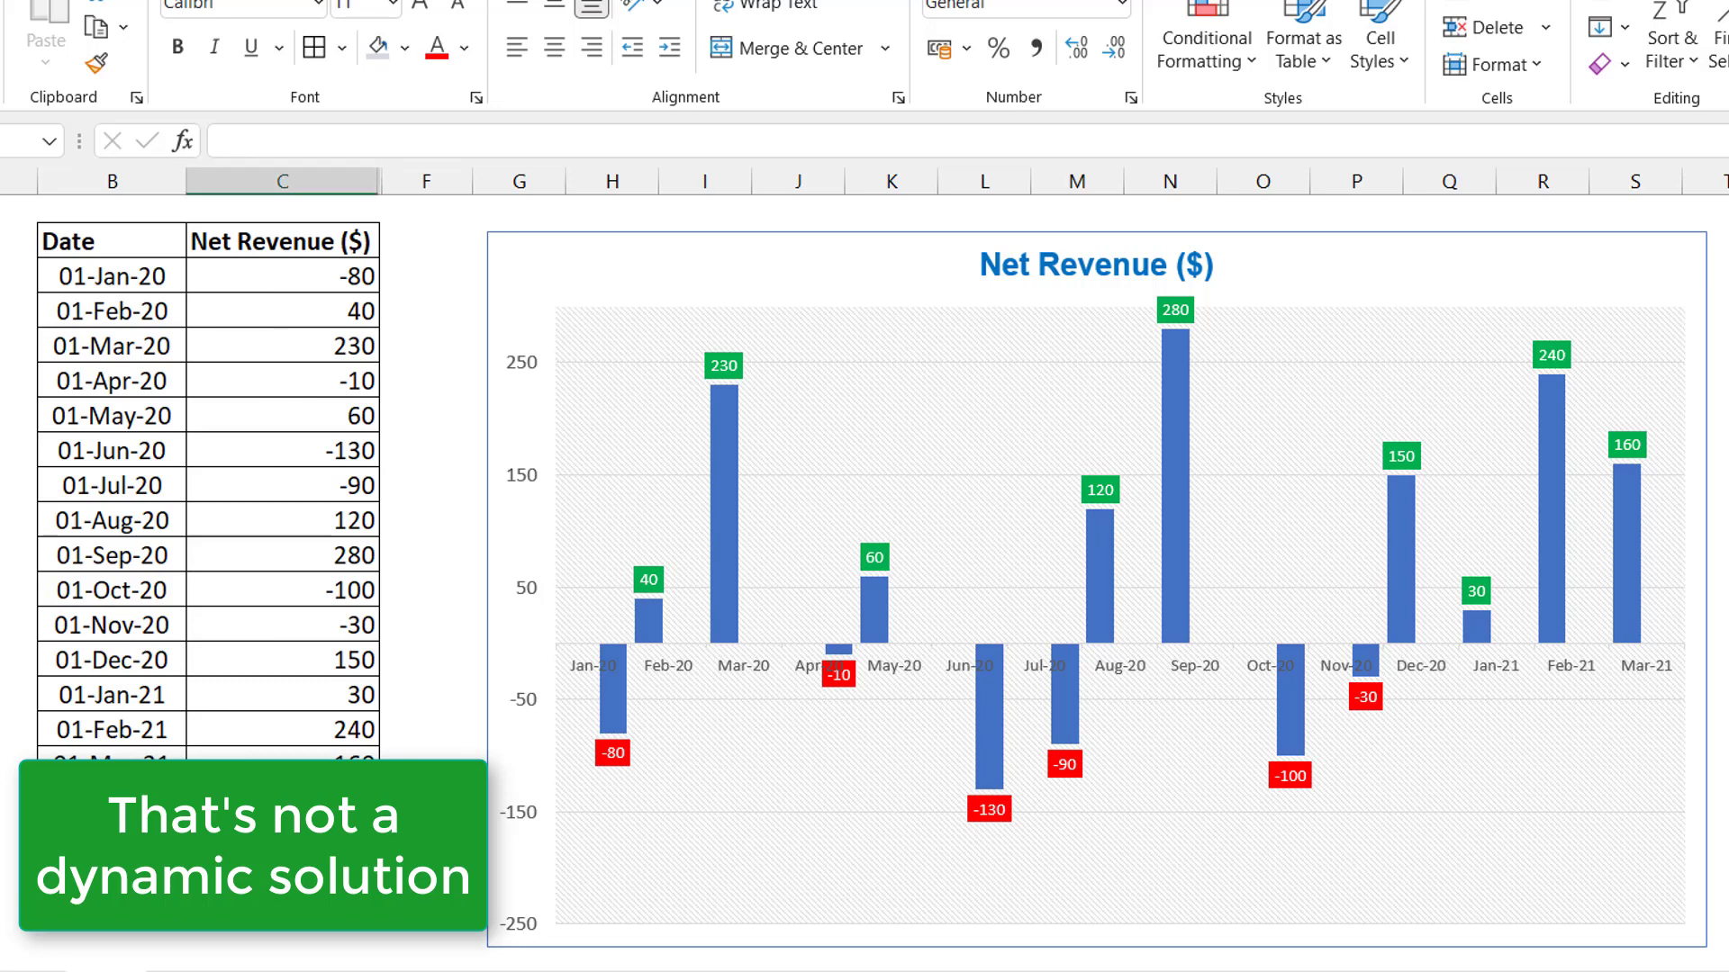
pyautogui.press('F9')
pyautogui.press('F9')
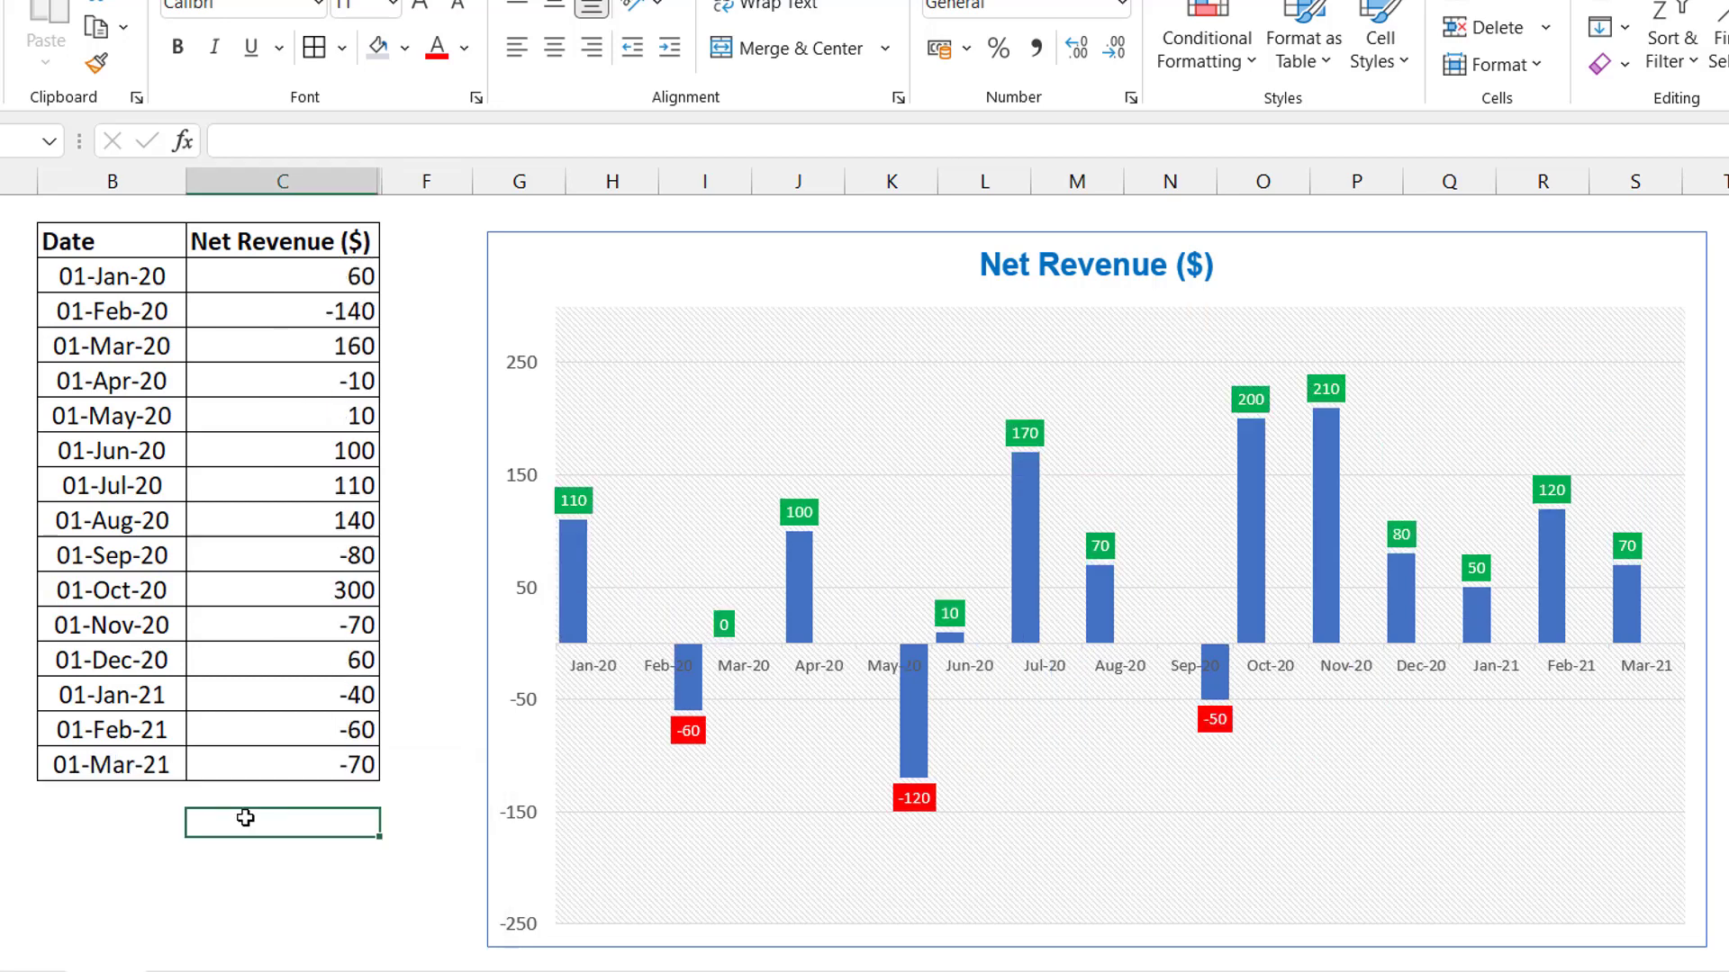
pyautogui.press('F9')
pyautogui.press('F9')
pyautogui.press('F9')
pyautogui.press('F9')
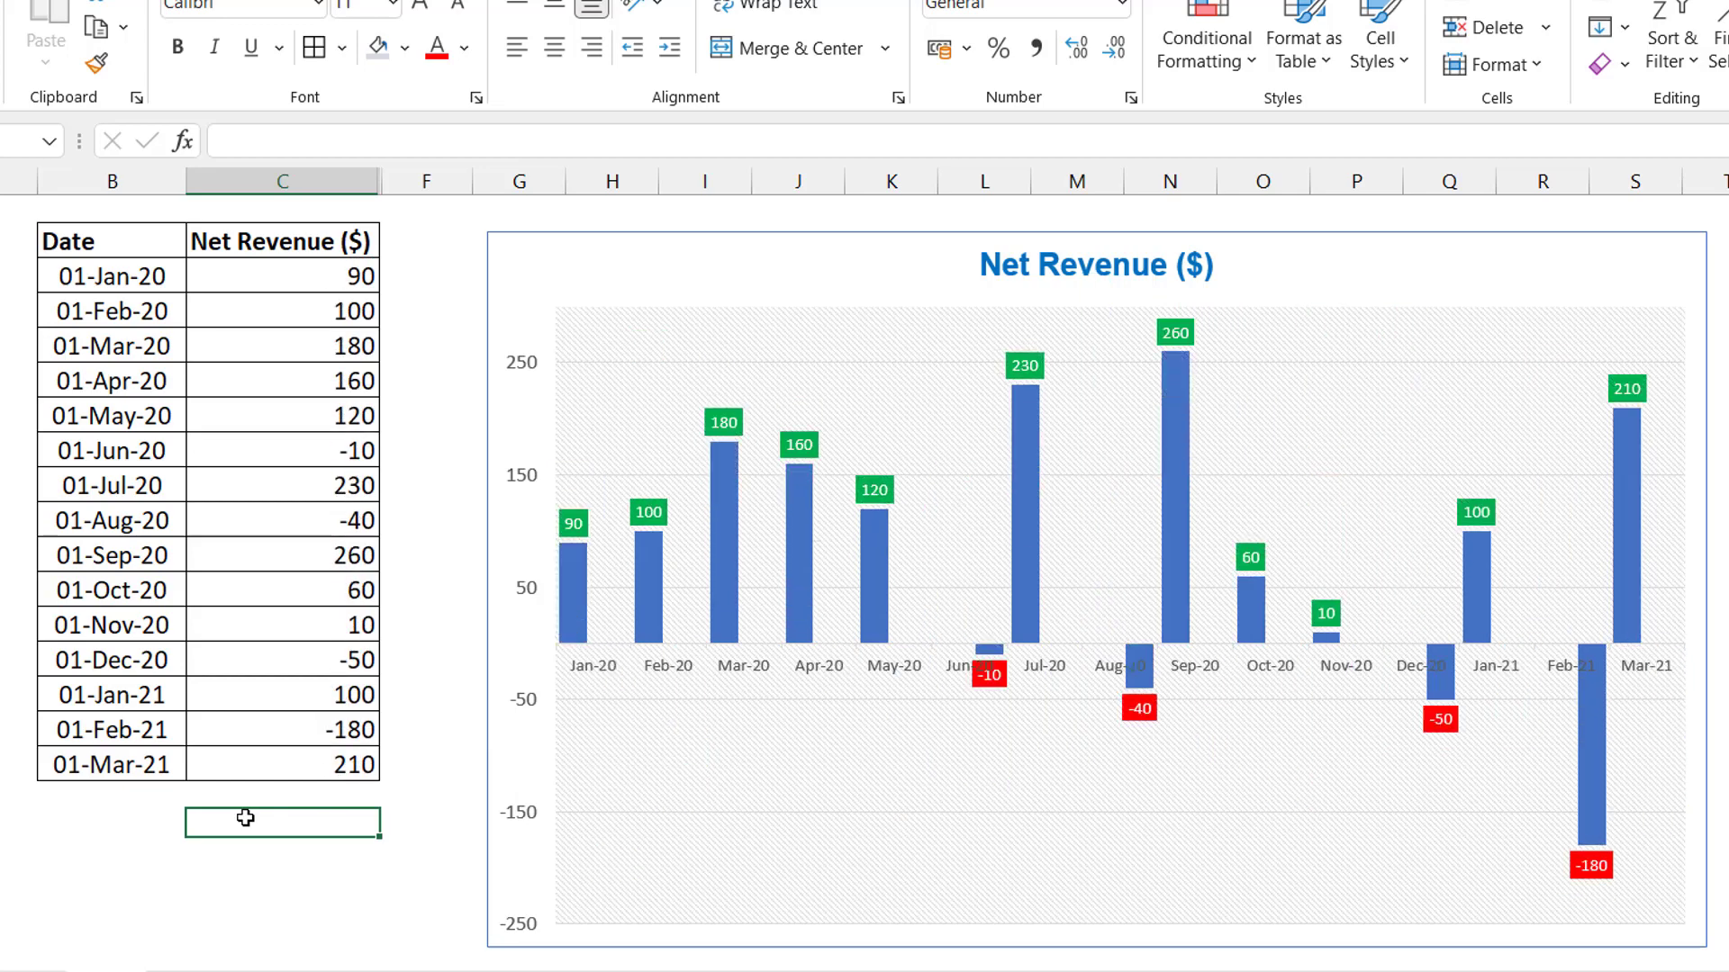
pyautogui.press('F9')
pyautogui.press('F9')
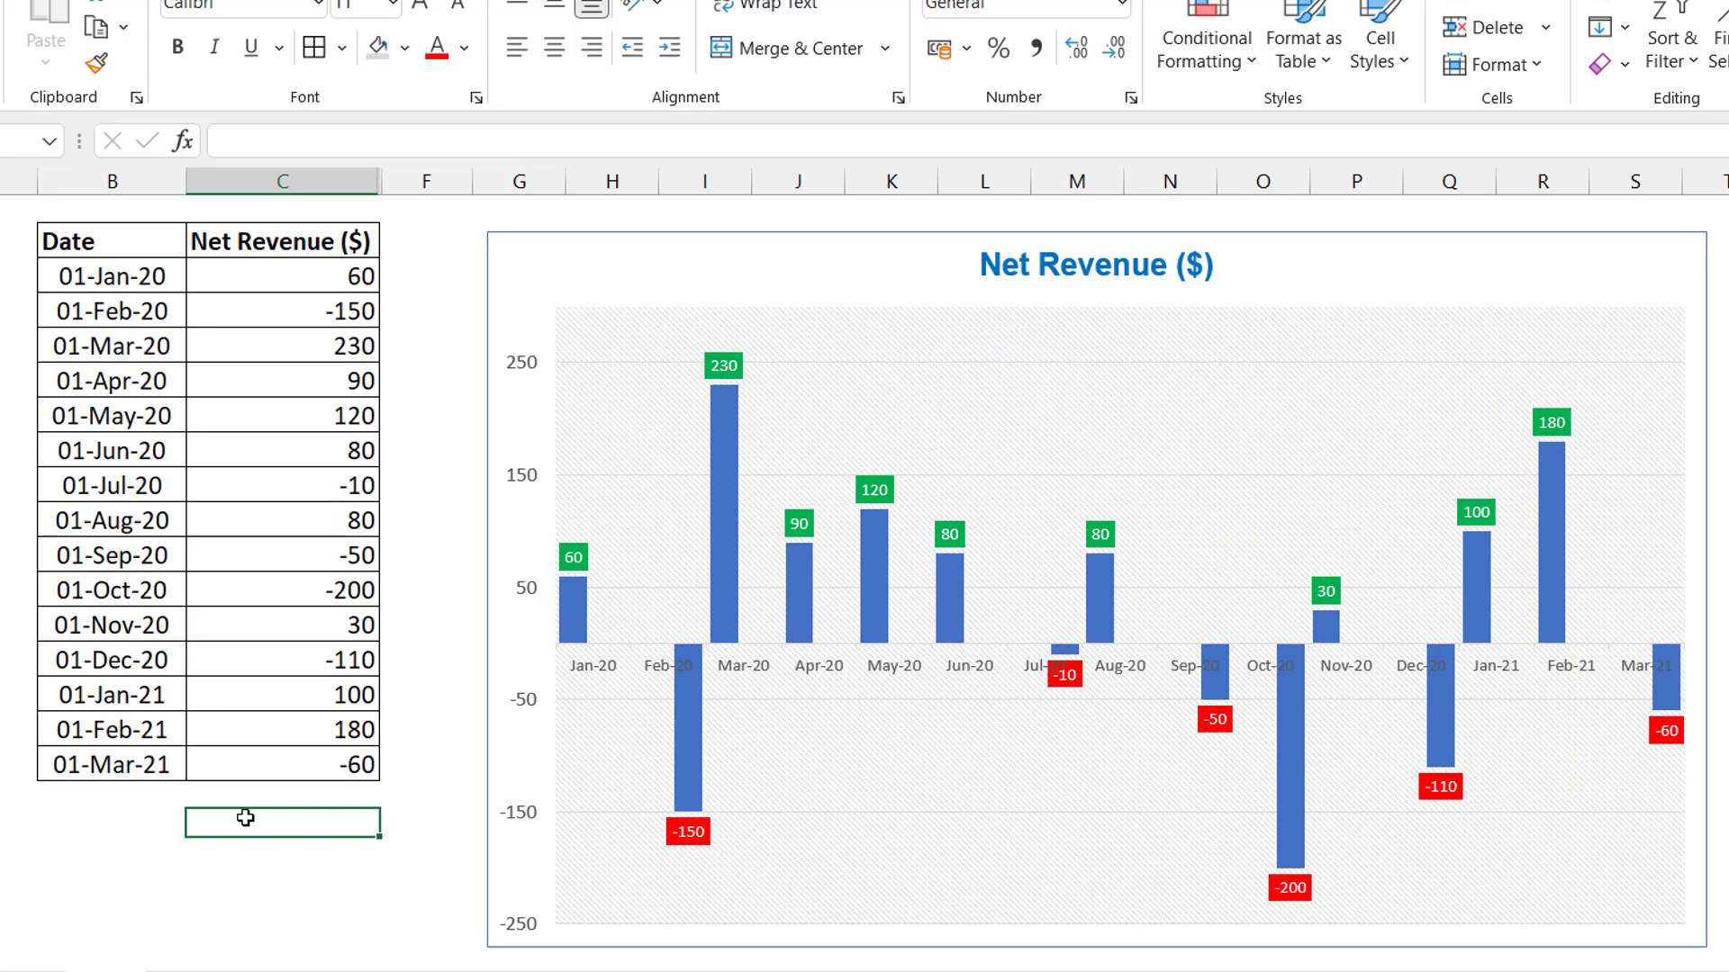
pyautogui.press('F9')
pyautogui.press('F9')
pyautogui.press('F9')
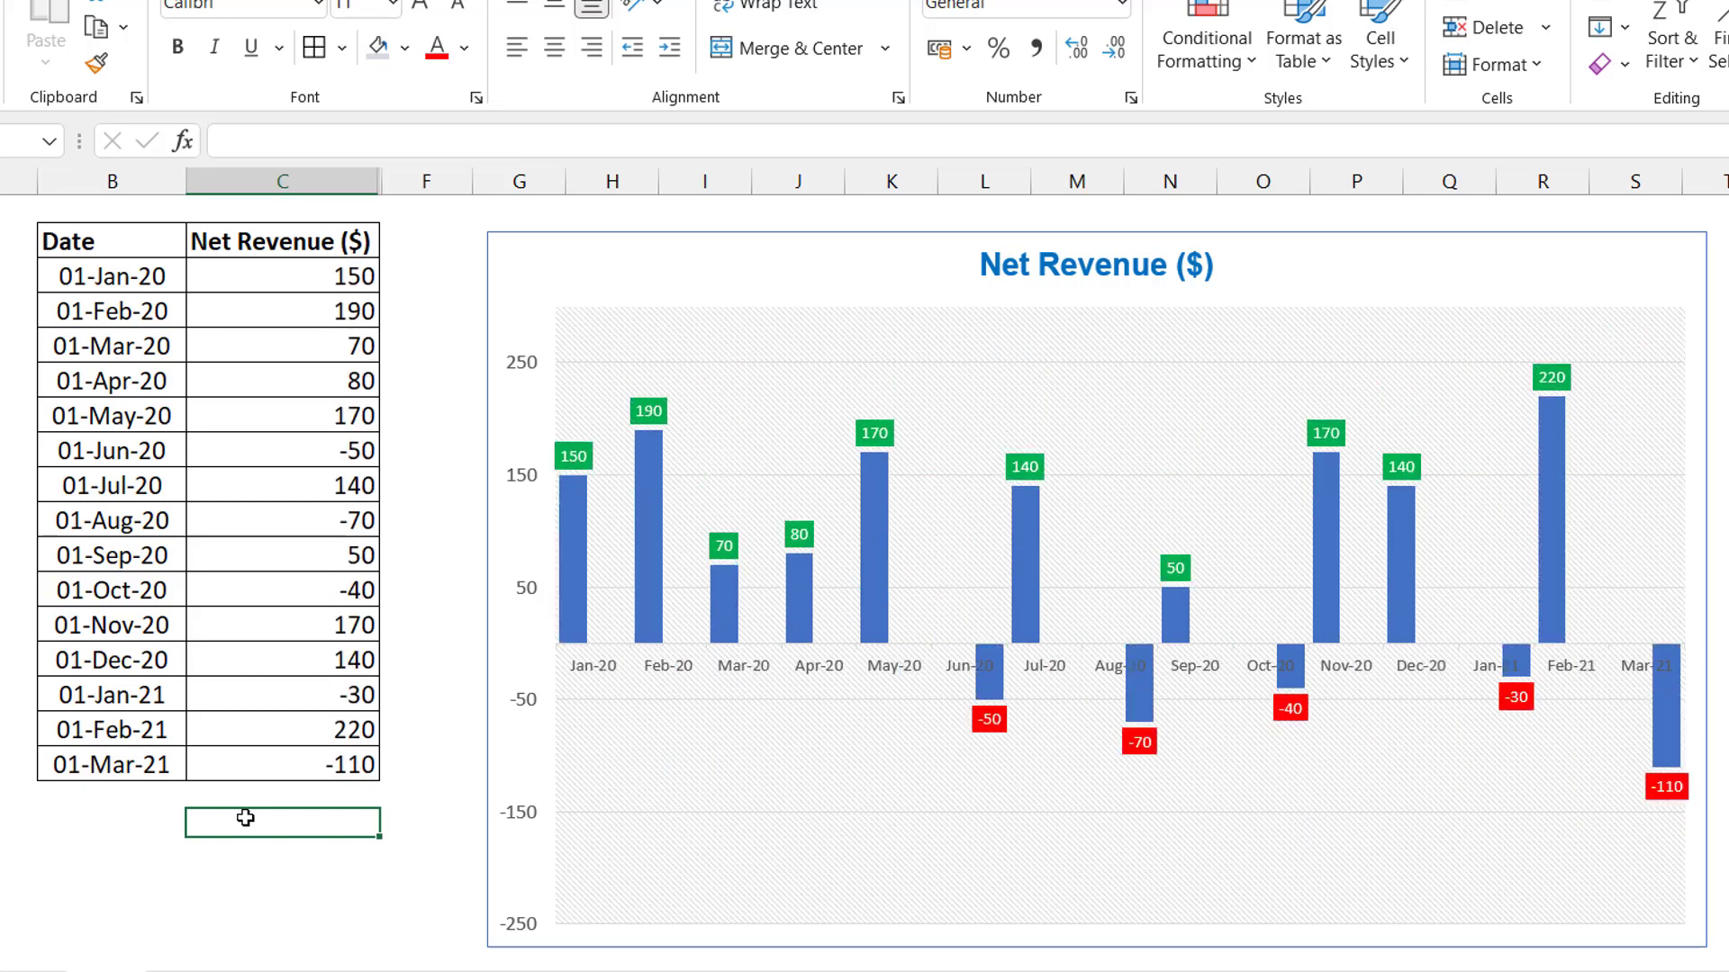
pyautogui.press('F9')
pyautogui.press('F9')
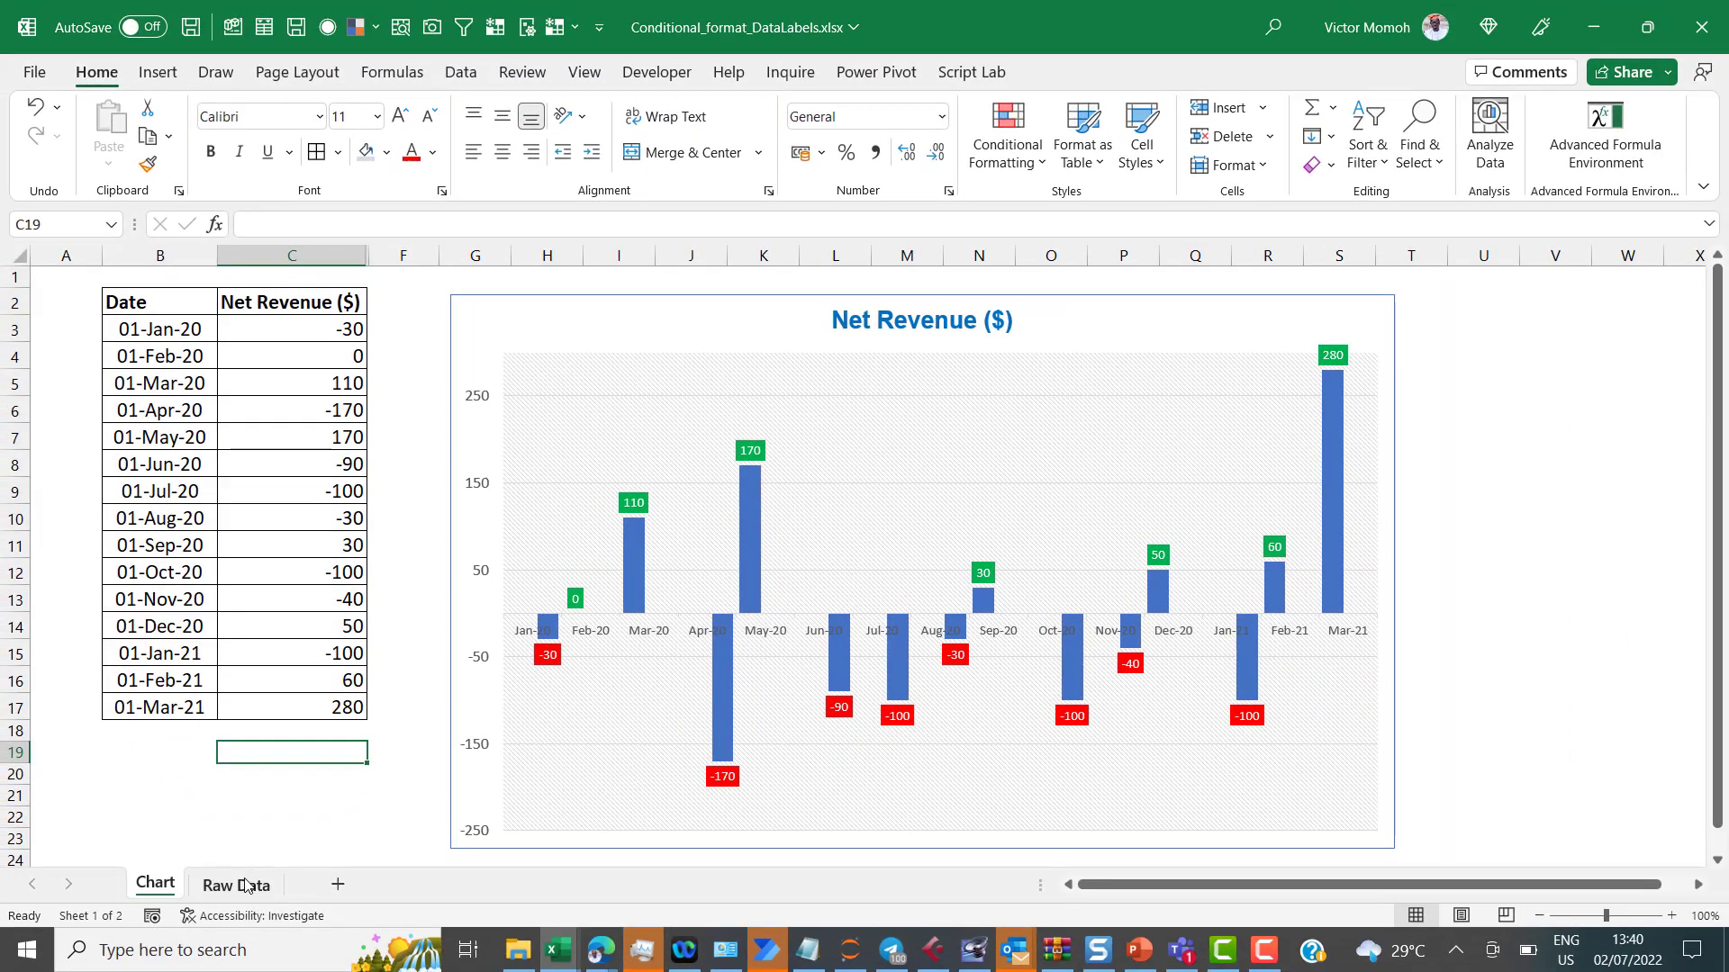
# Step: On the Raw Data sheet, enter the headers "Positive series" in D2 and "Negative series" in E2
pyautogui.click(238, 885)
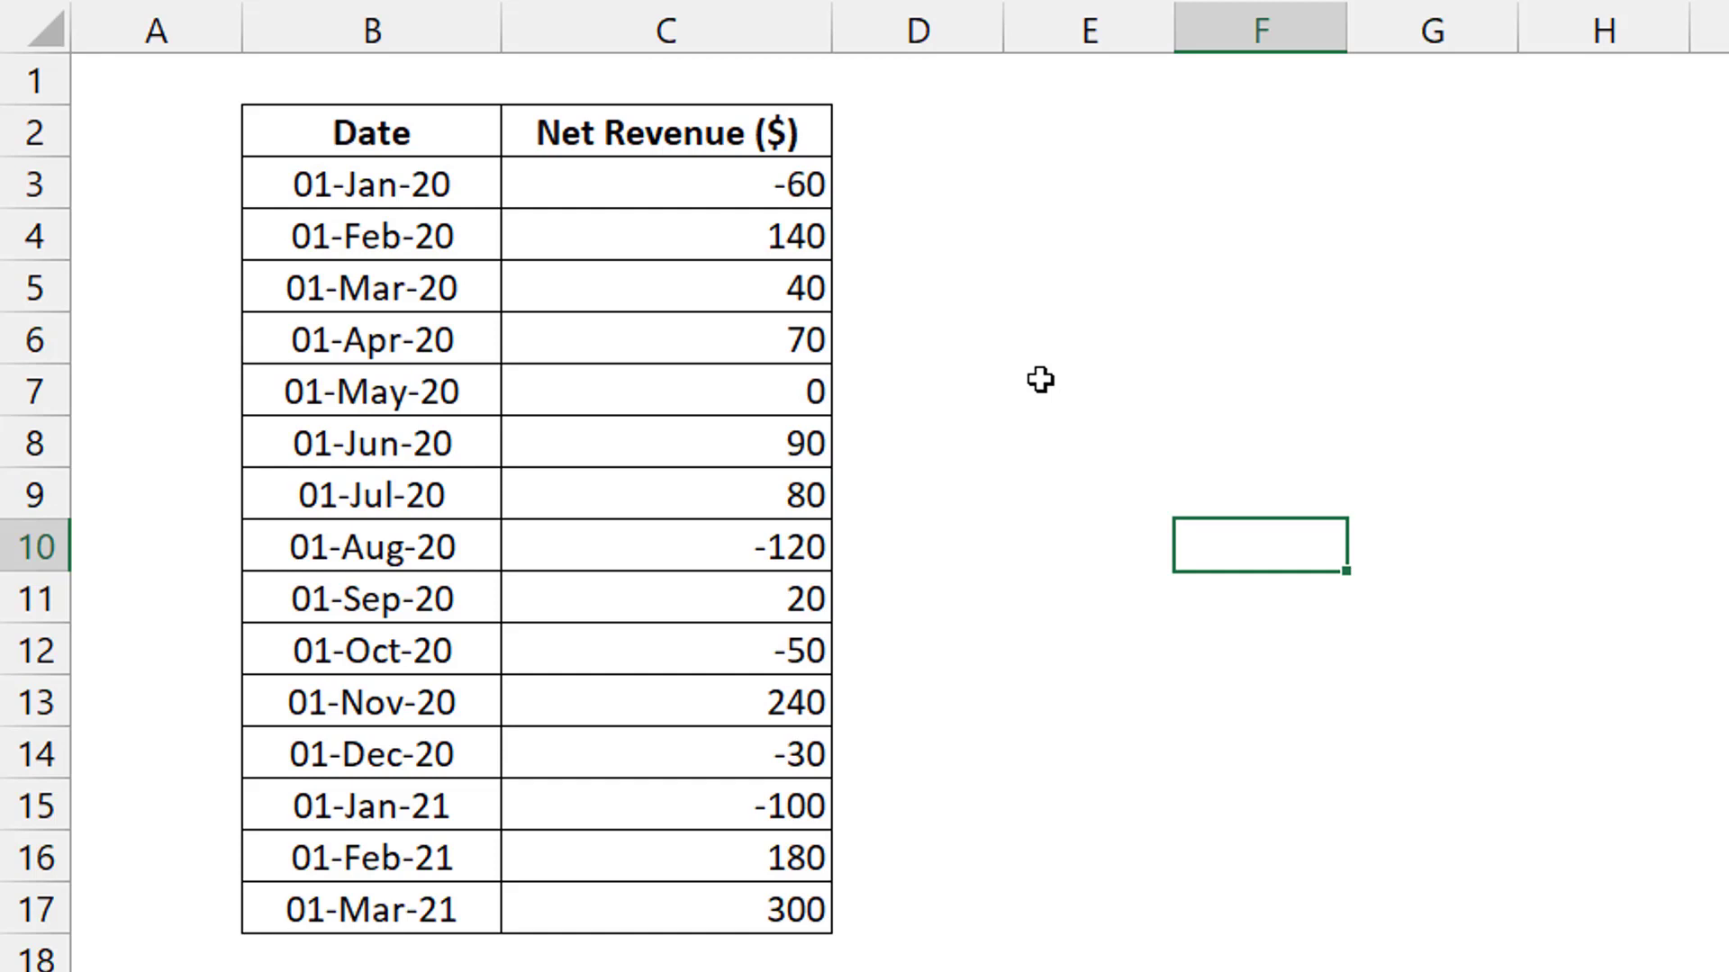
pyautogui.click(900, 132)
pyautogui.write('P')
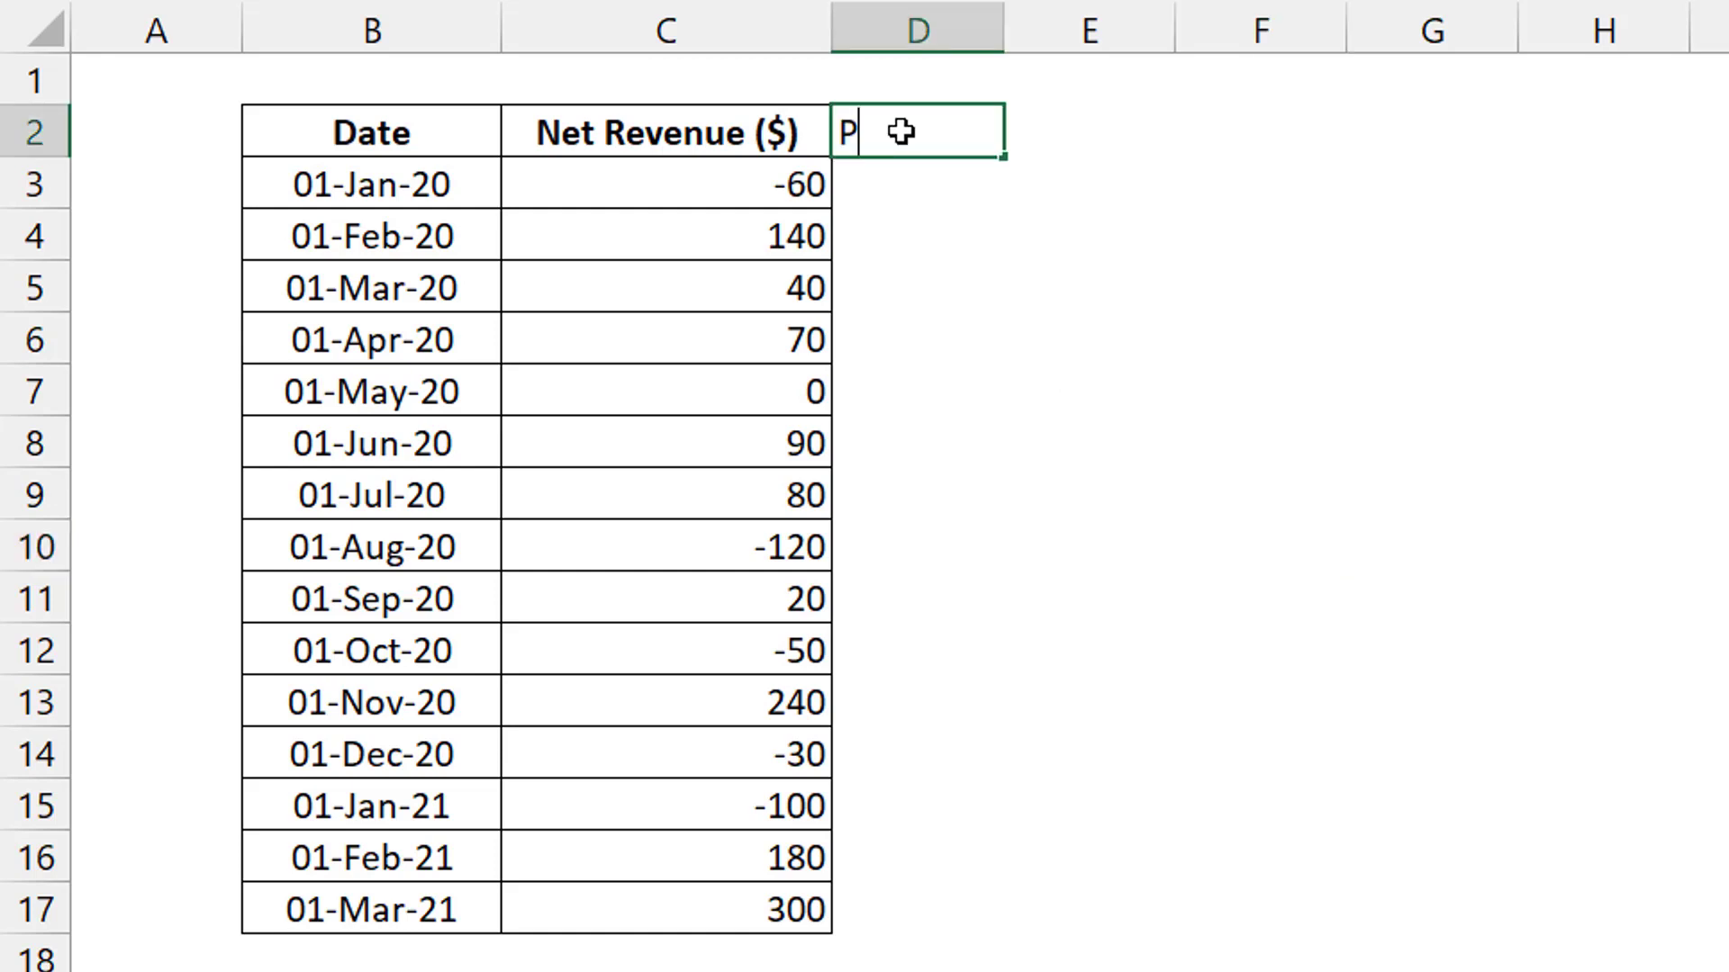
pyautogui.write('ositive series')
pyautogui.press('Tab')
pyautogui.press('F2')
pyautogui.write('Nega')
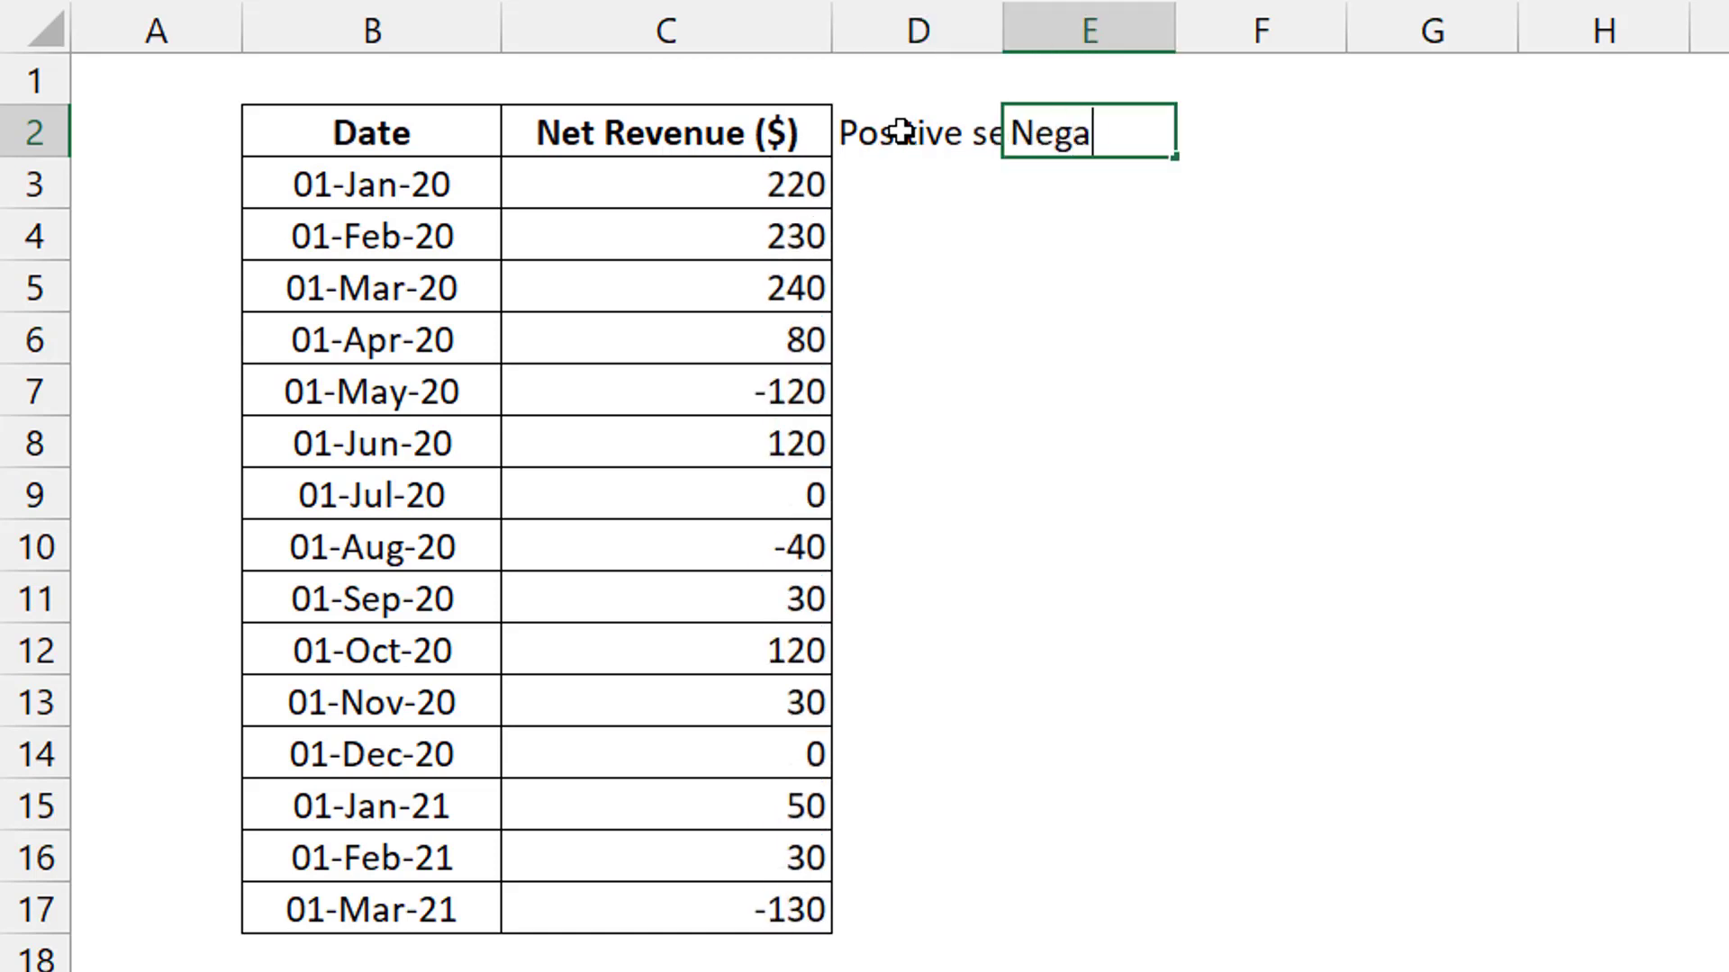
pyautogui.write('tive series')
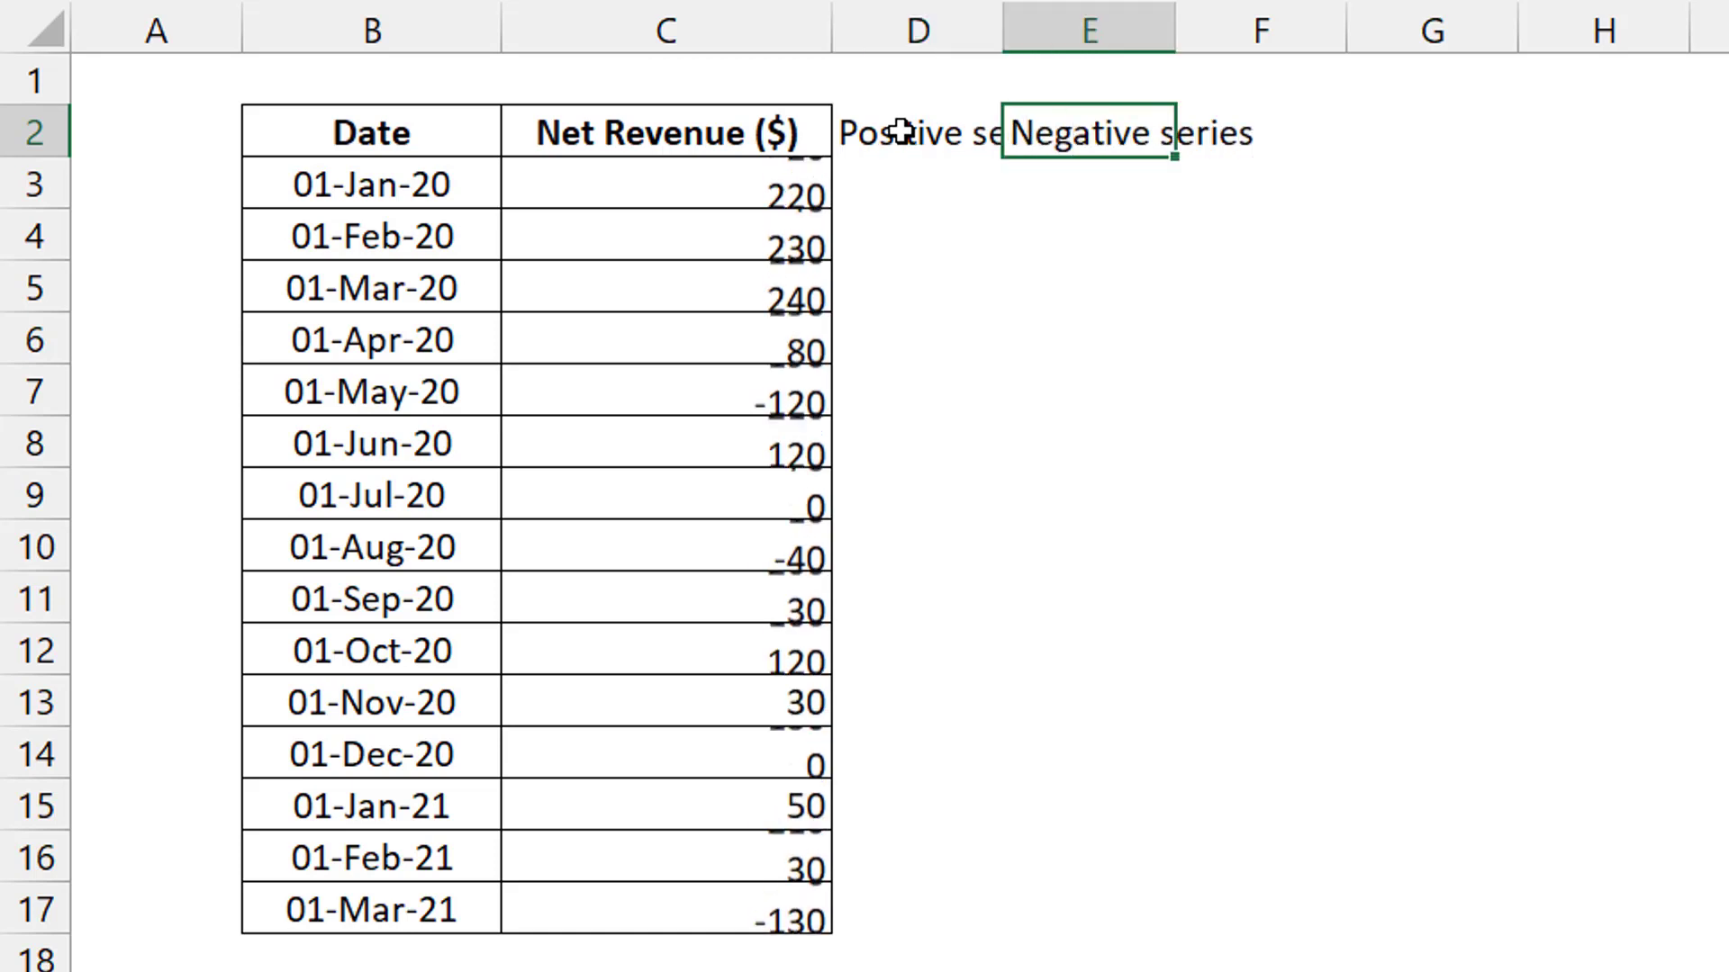
pyautogui.press('Return')
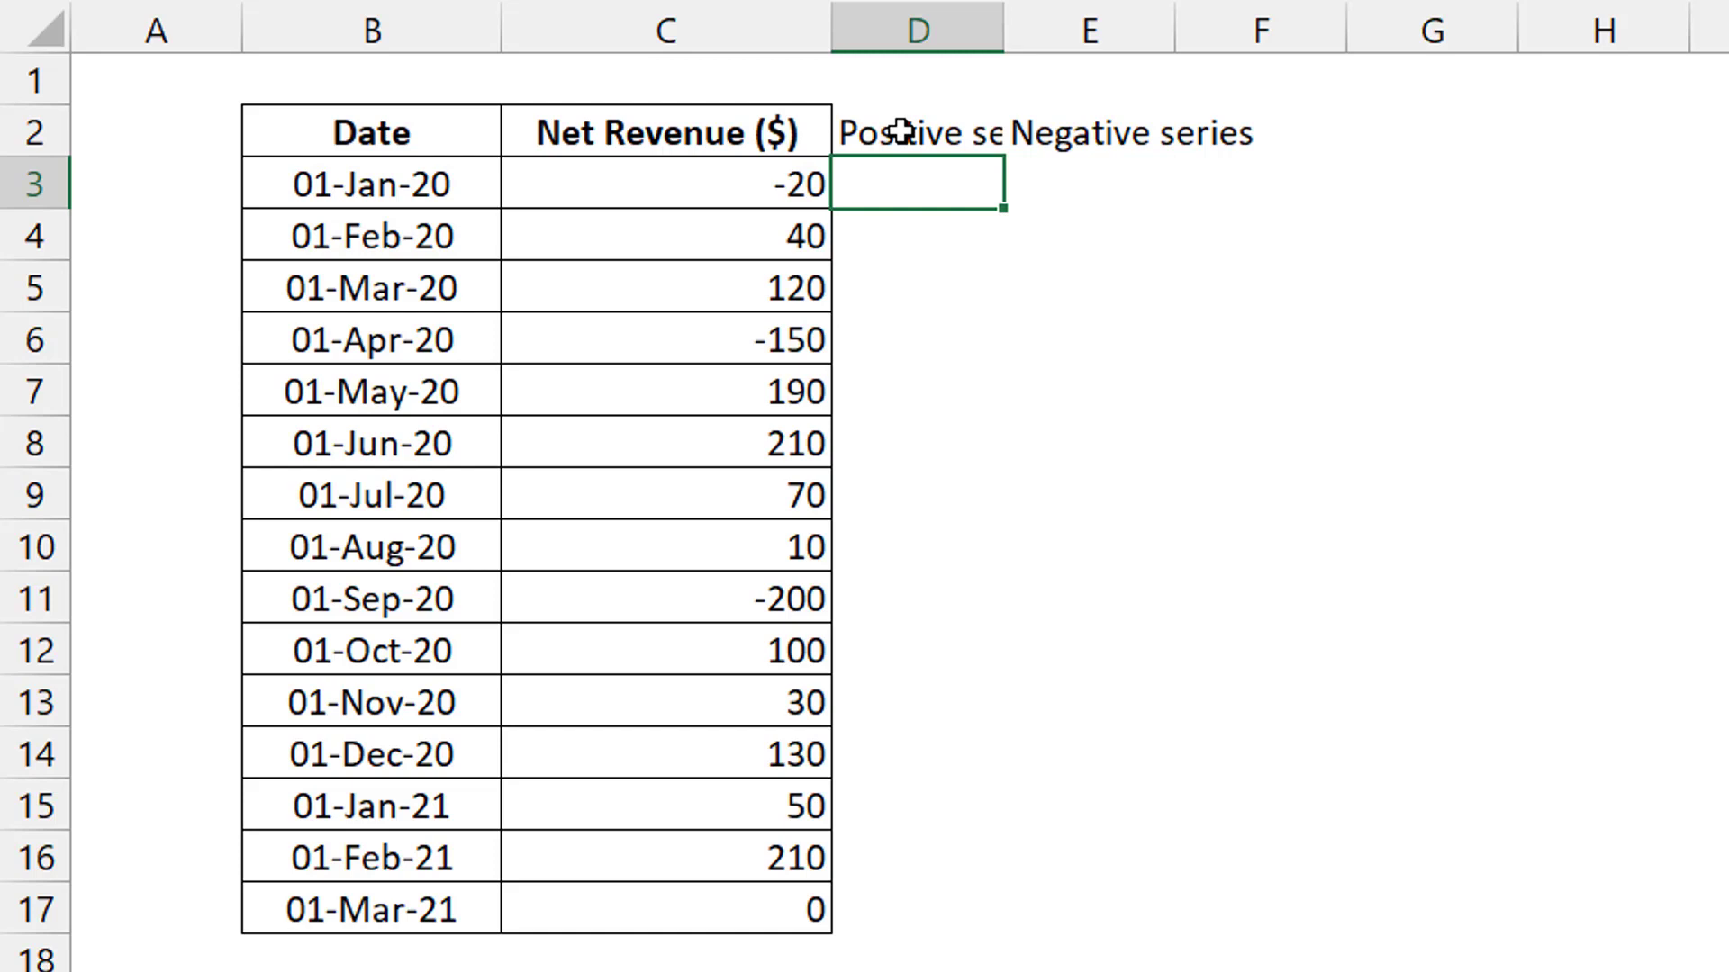
# Step: Enter =IF(C3>=0,C3,NA()) in D3 and fill the formula down to D17
pyautogui.write('=if')
pyautogui.press('Tab')
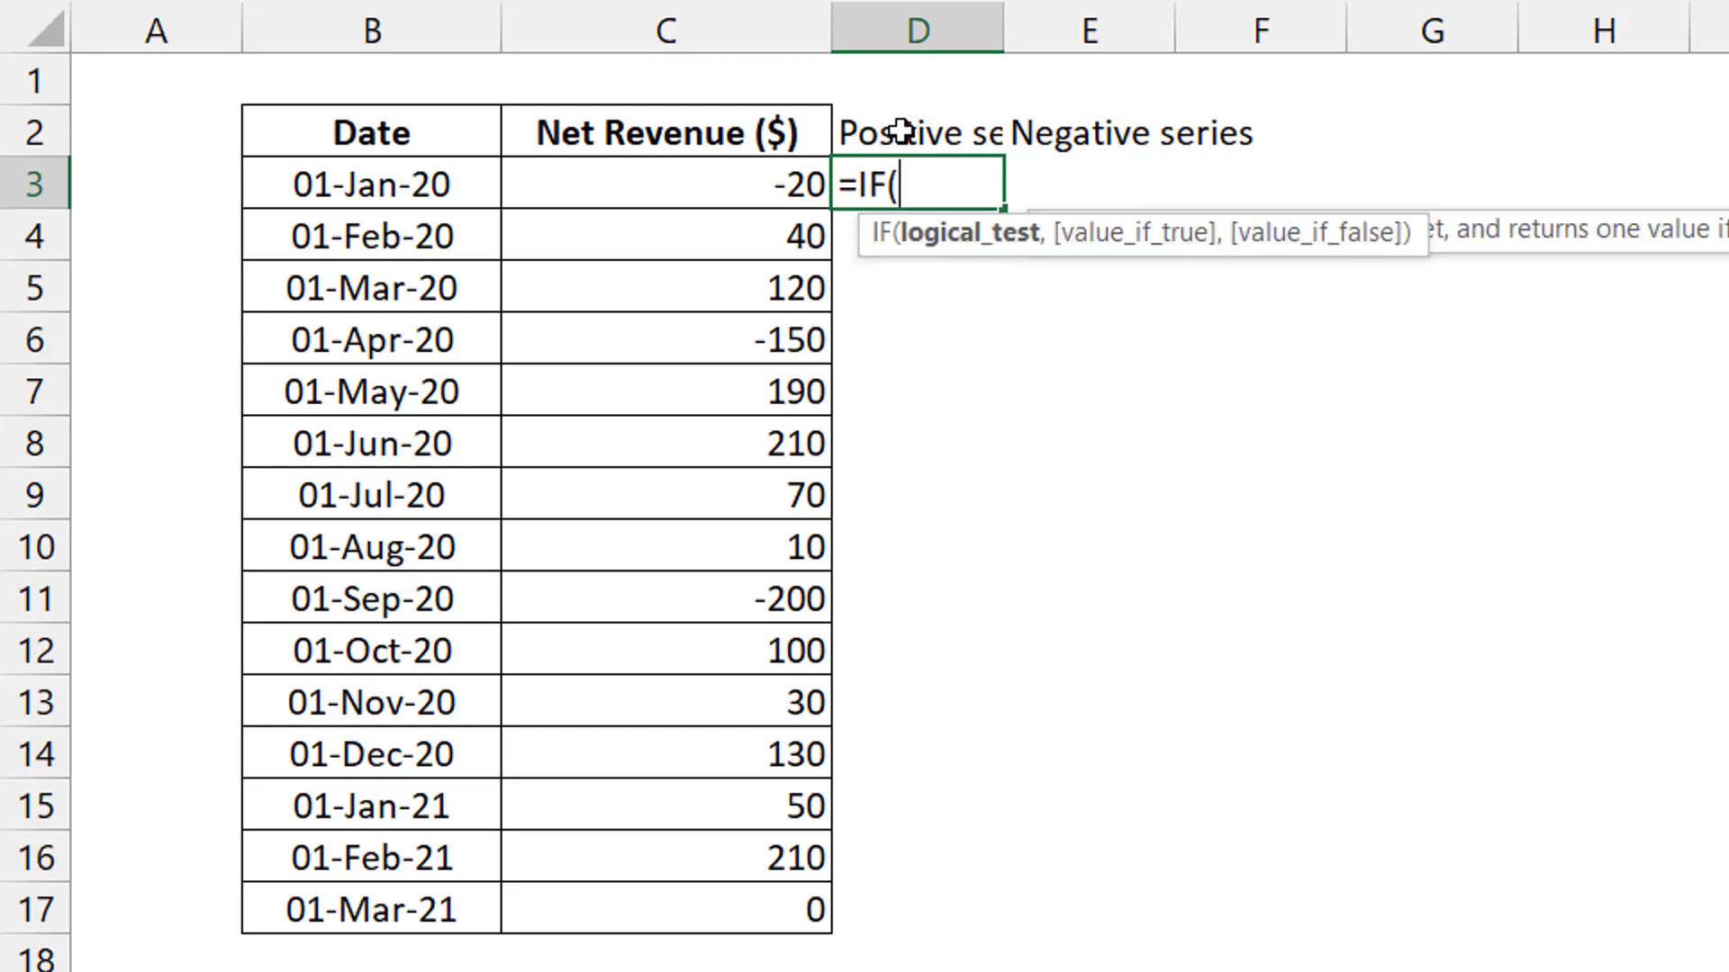
pyautogui.press('Left')
pyautogui.write('>=0,')
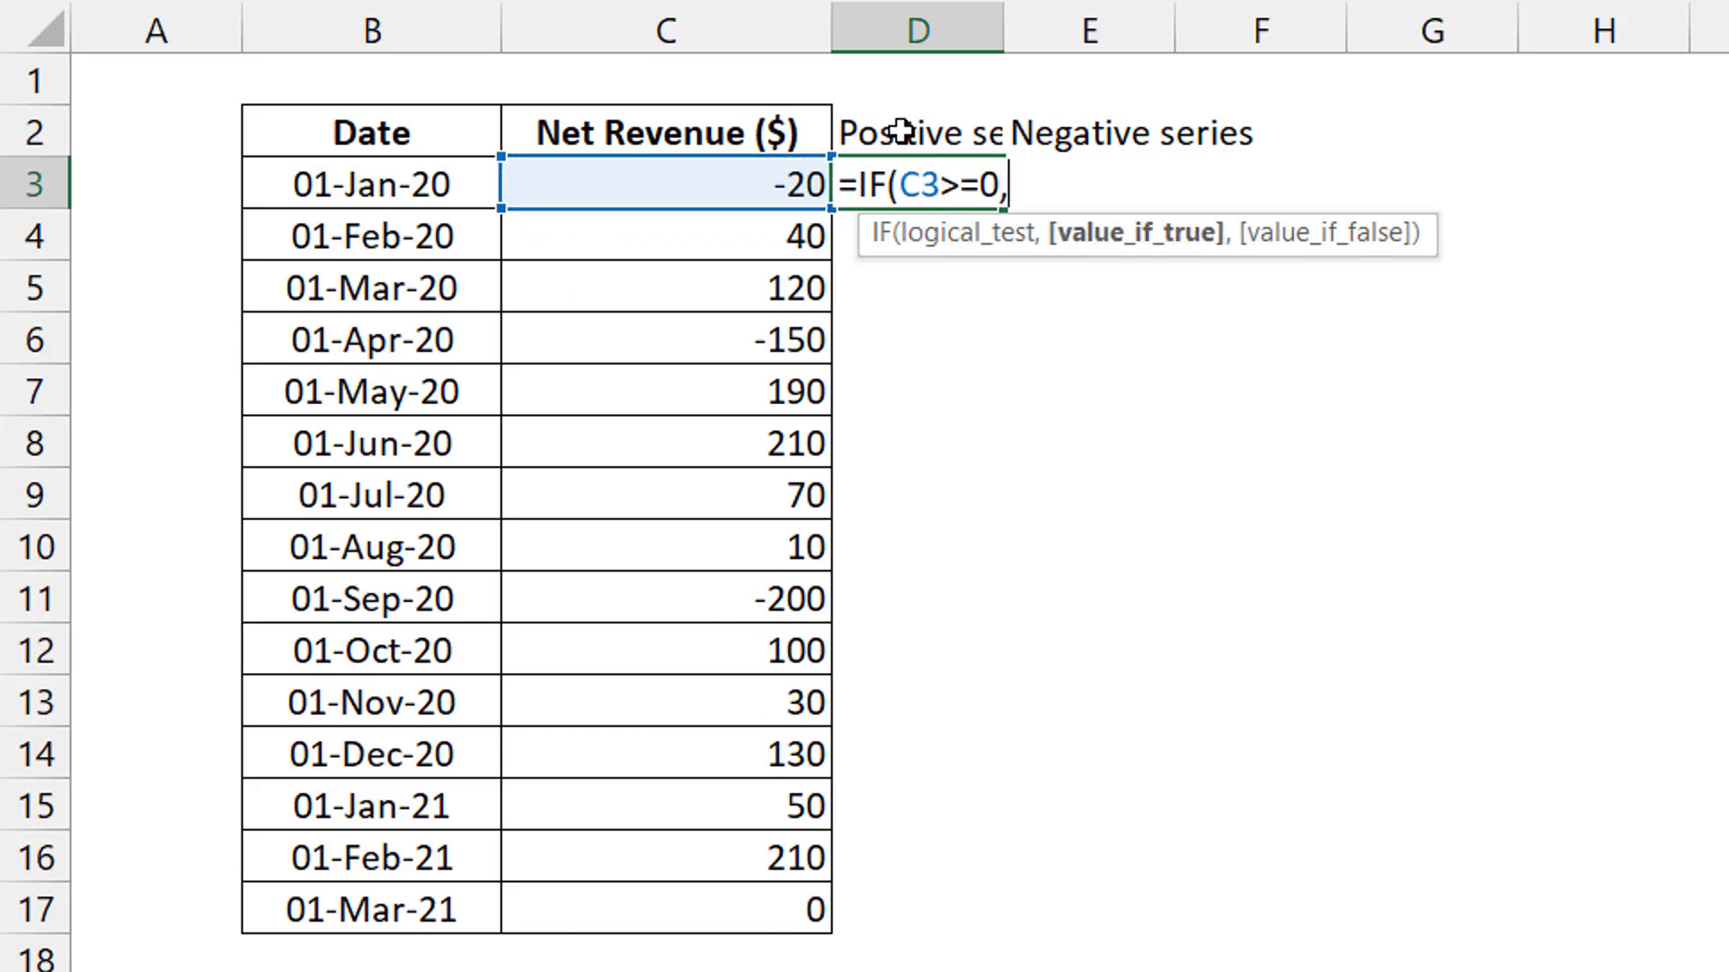
pyautogui.press('Left')
pyautogui.write(',')
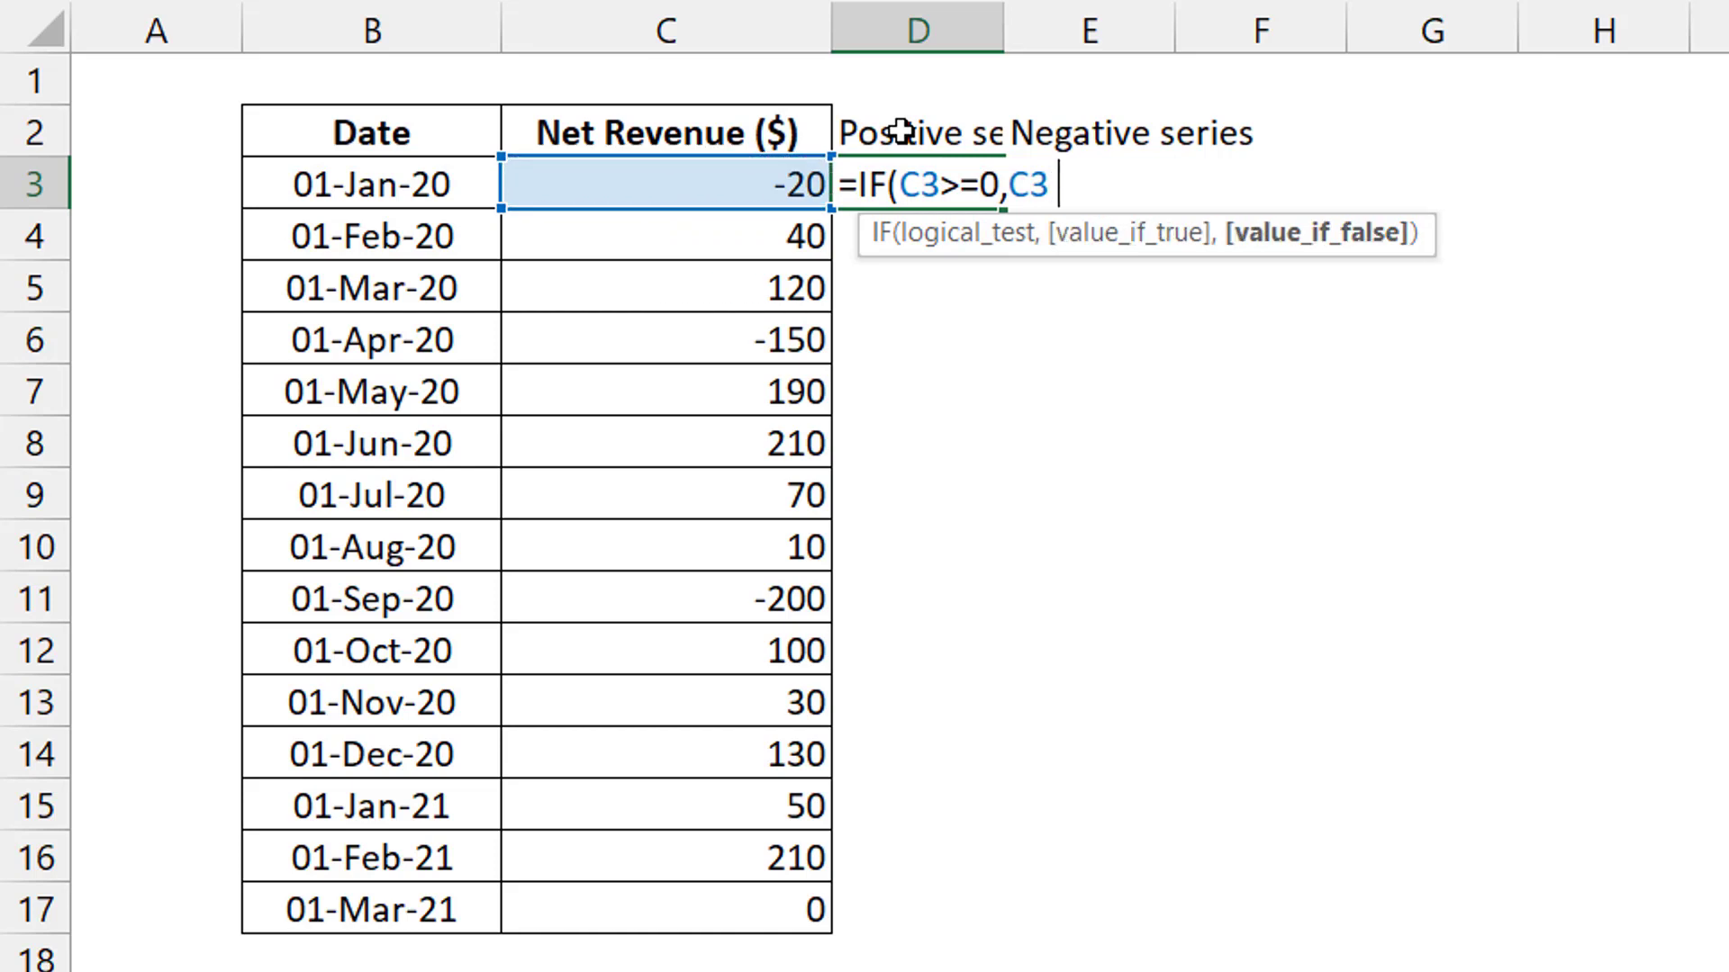
pyautogui.write('na()')
pyautogui.press('BackSpace')
pyautogui.press('BackSpace')
pyautogui.press('BackSpace')
pyautogui.press('BackSpace')
pyautogui.write('NA())')
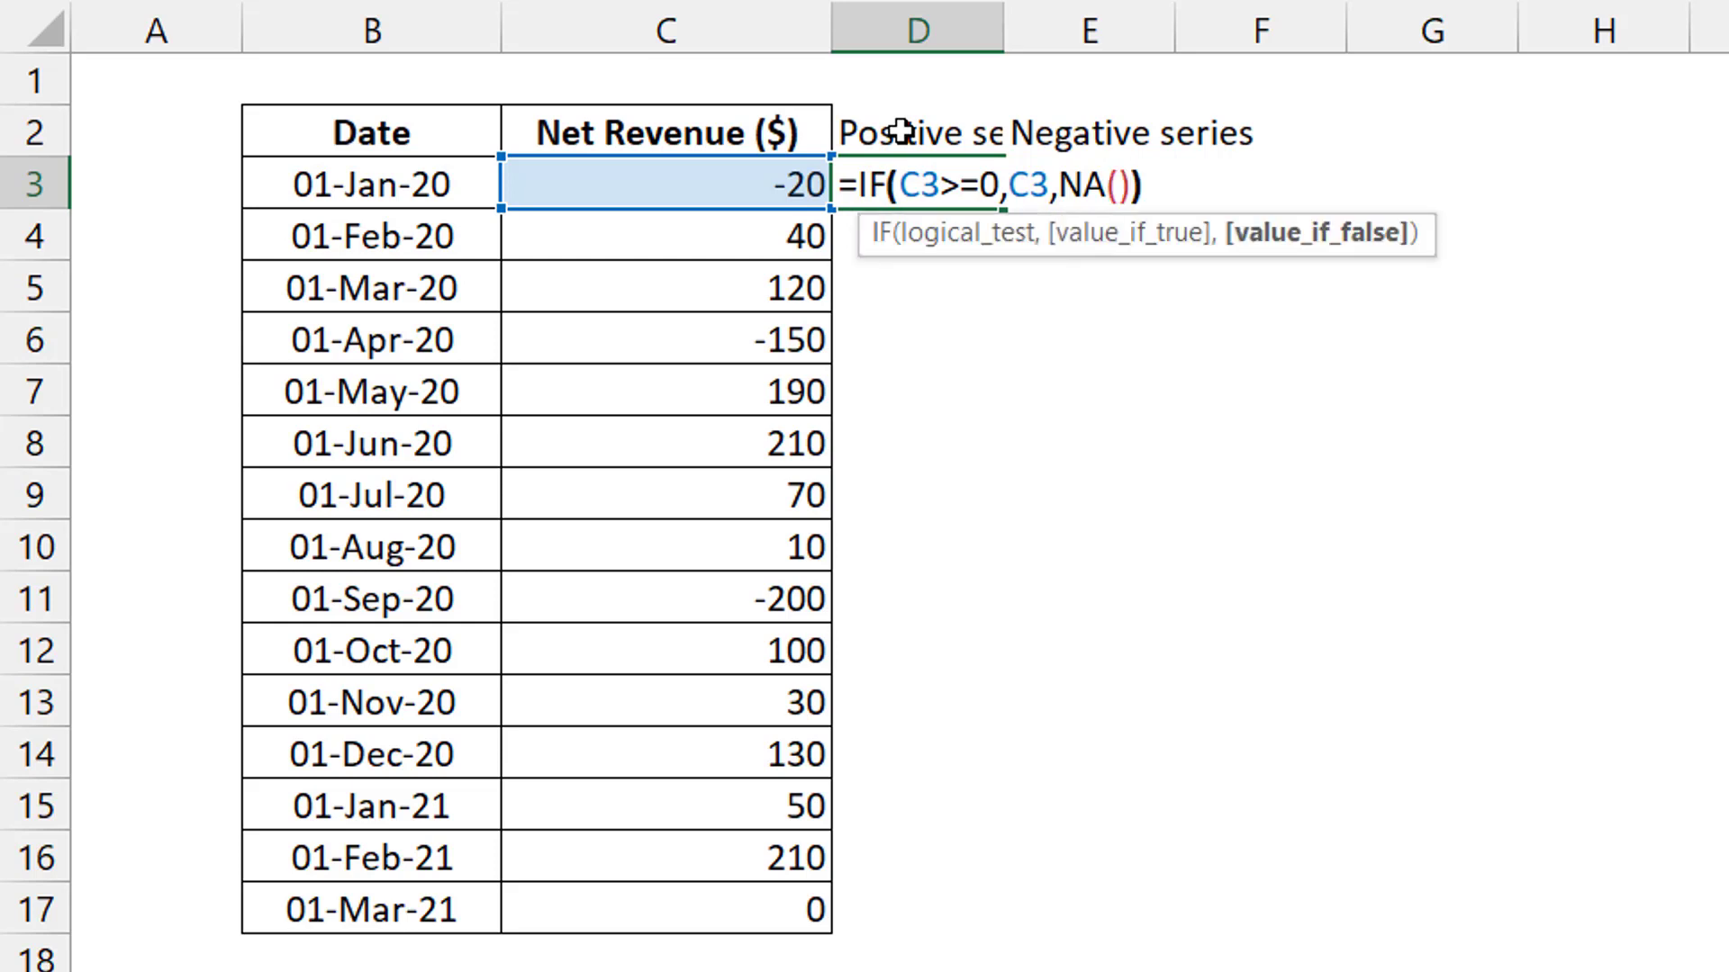
pyautogui.hotkey('ctrl', 'Return')
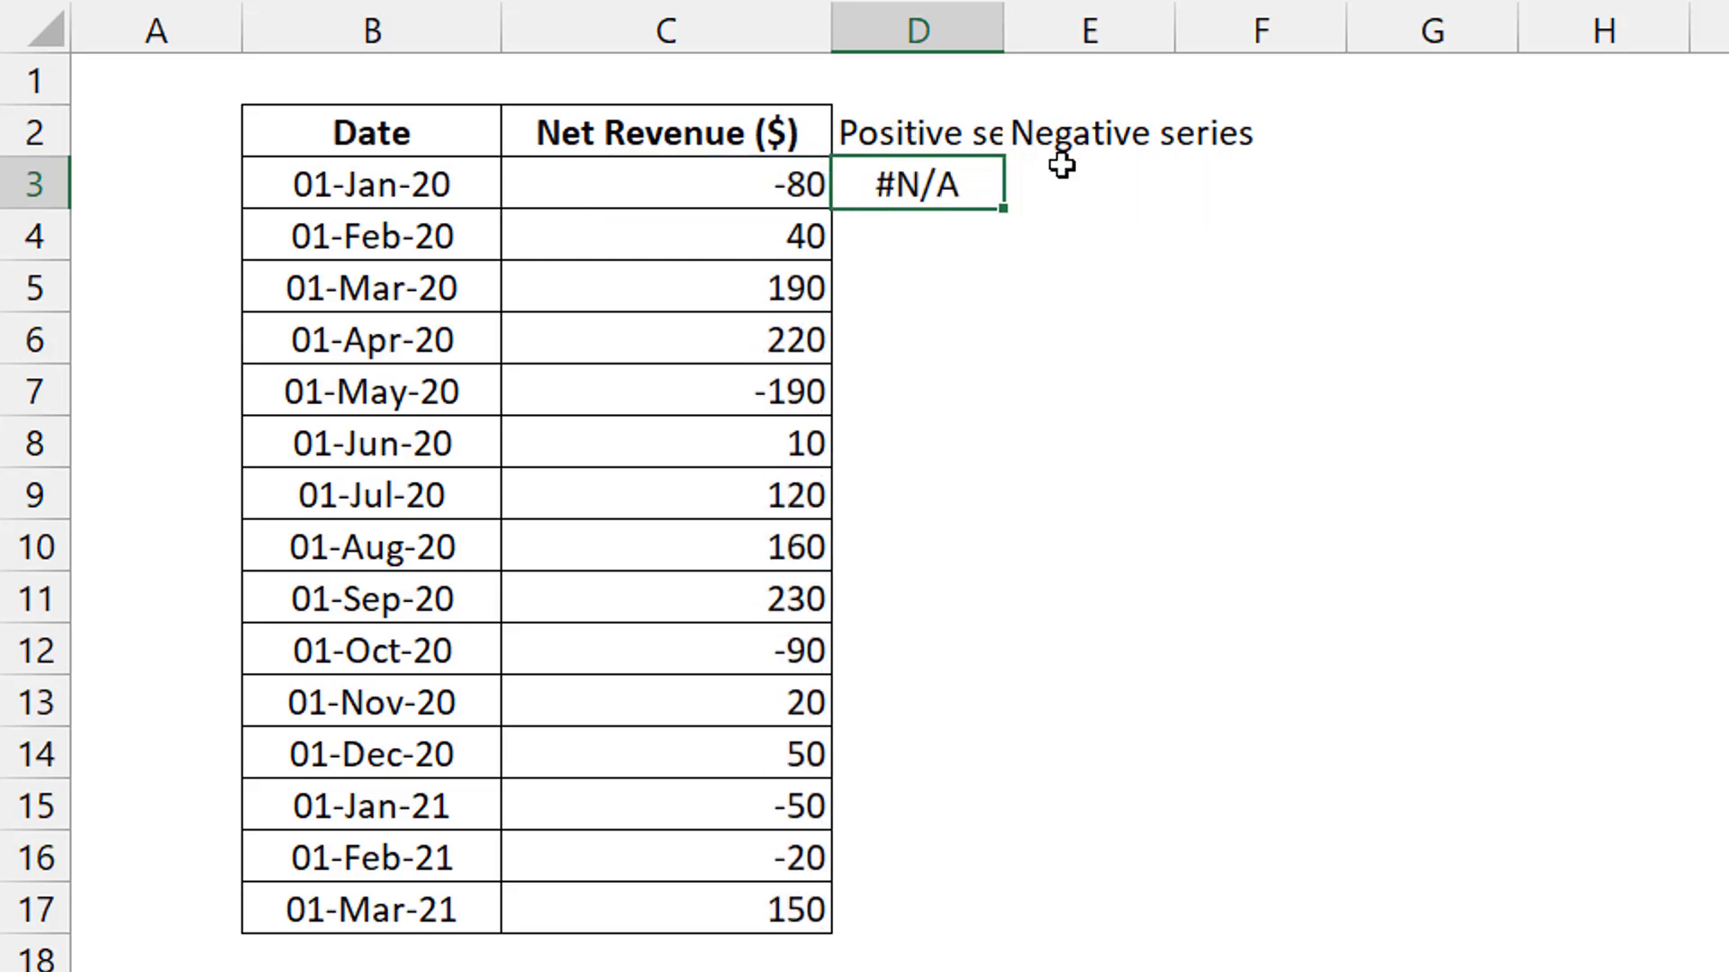
pyautogui.doubleClick(1008, 216)
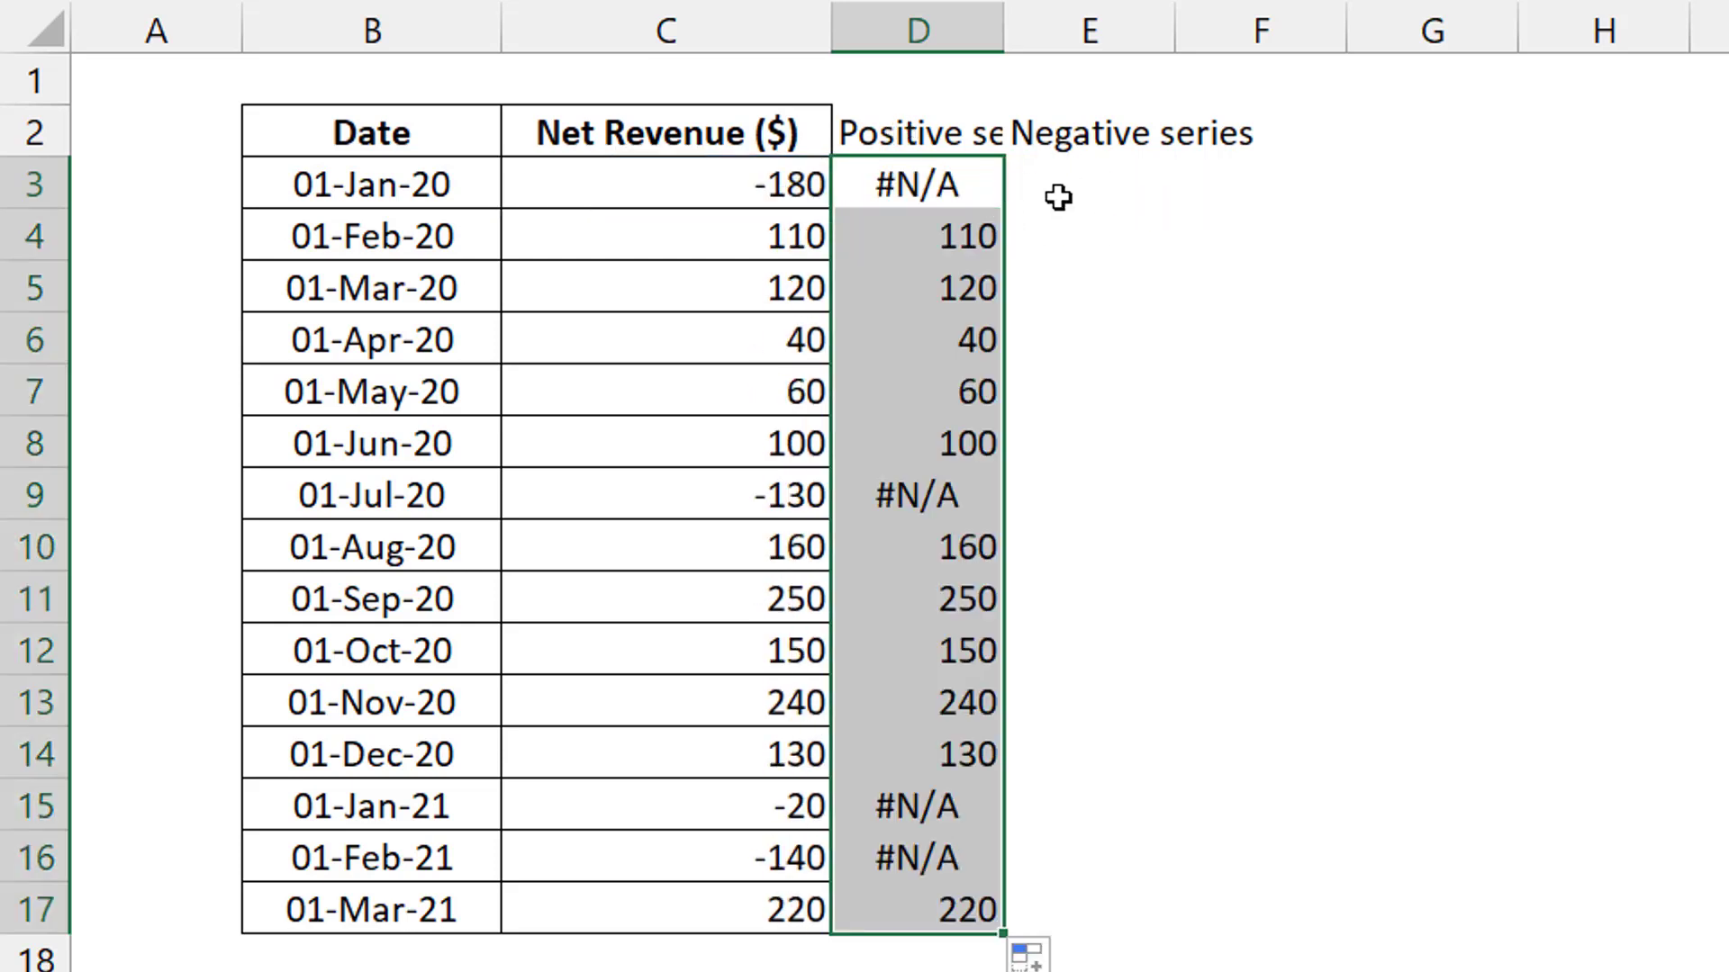
# Step: Enter =IF(C3<0,C3,NA()) in E3 and fill the formula down to E17
pyautogui.click(1067, 191)
pyautogui.write('=if(')
pyautogui.press('Left')
pyautogui.press('Left')
pyautogui.write('<0,')
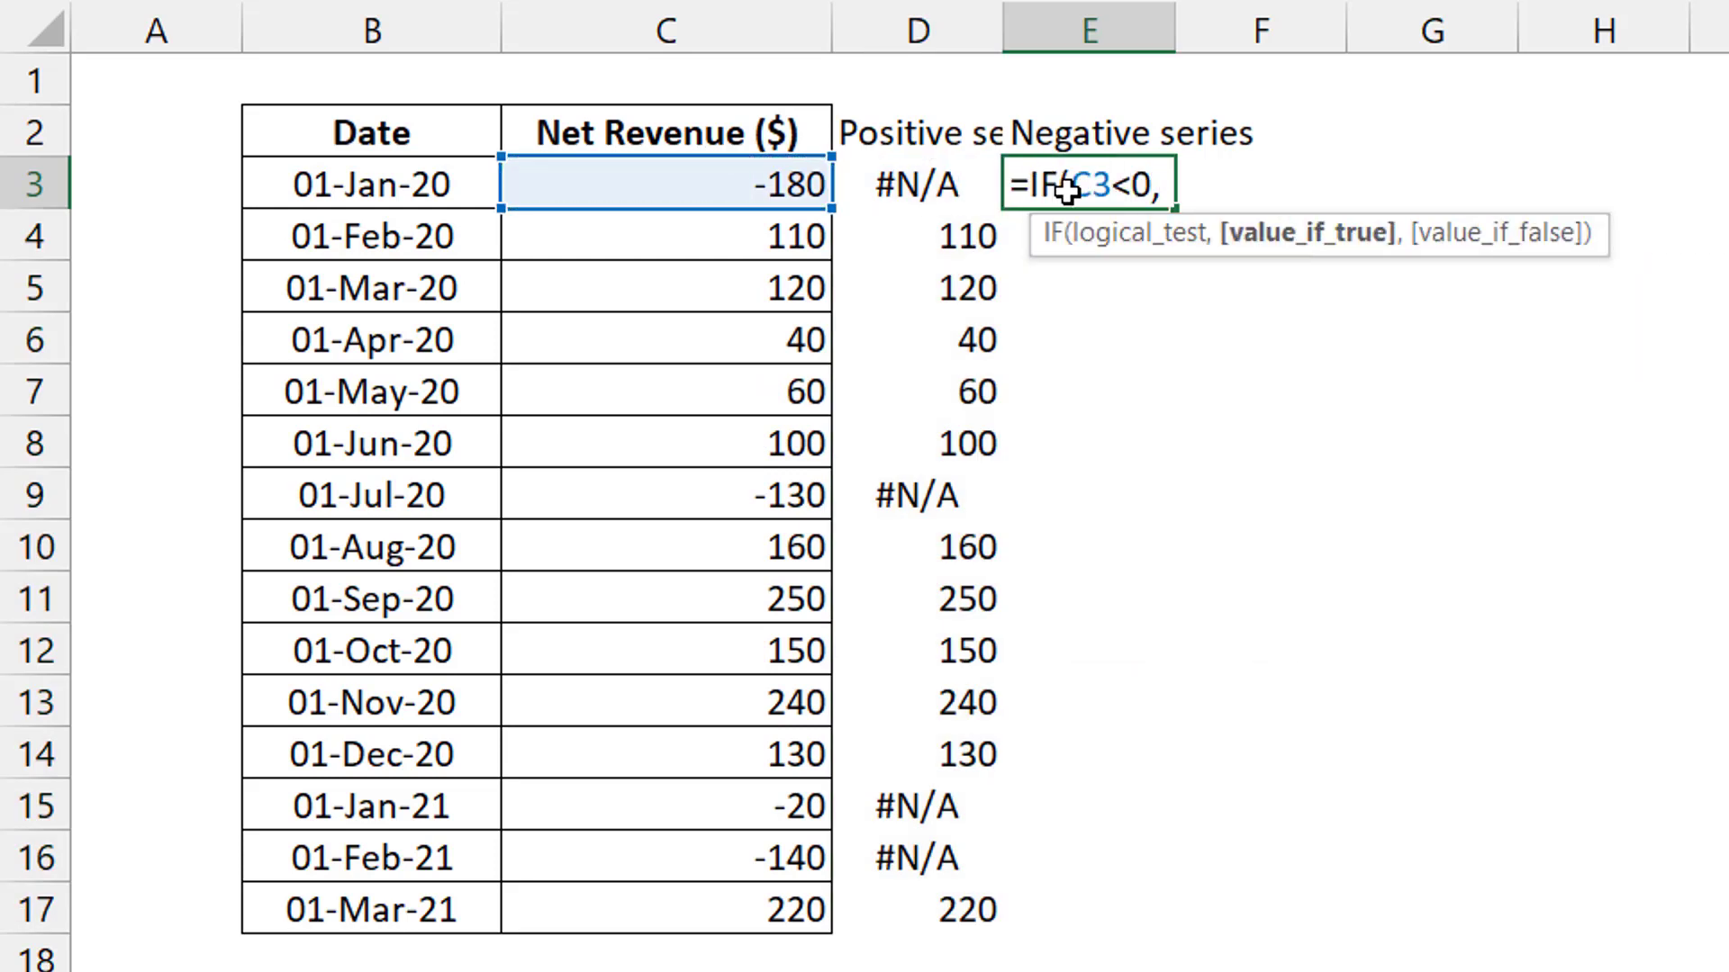
pyautogui.press('Left')
pyautogui.press('Left')
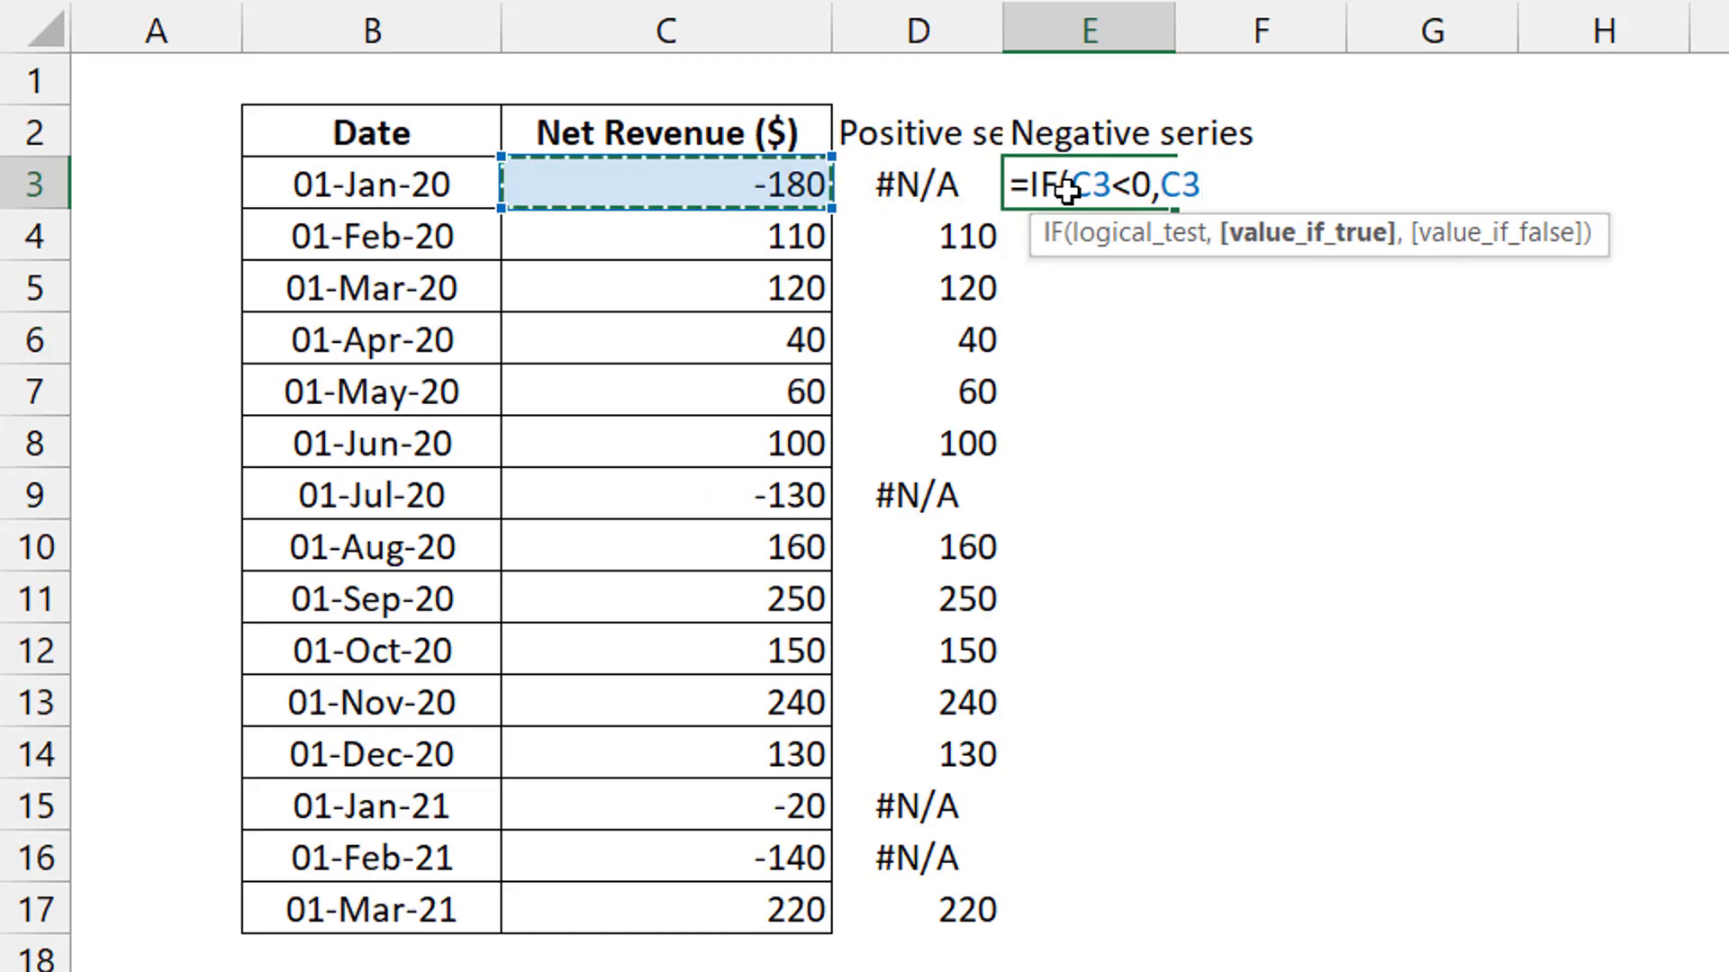
pyautogui.write(',')
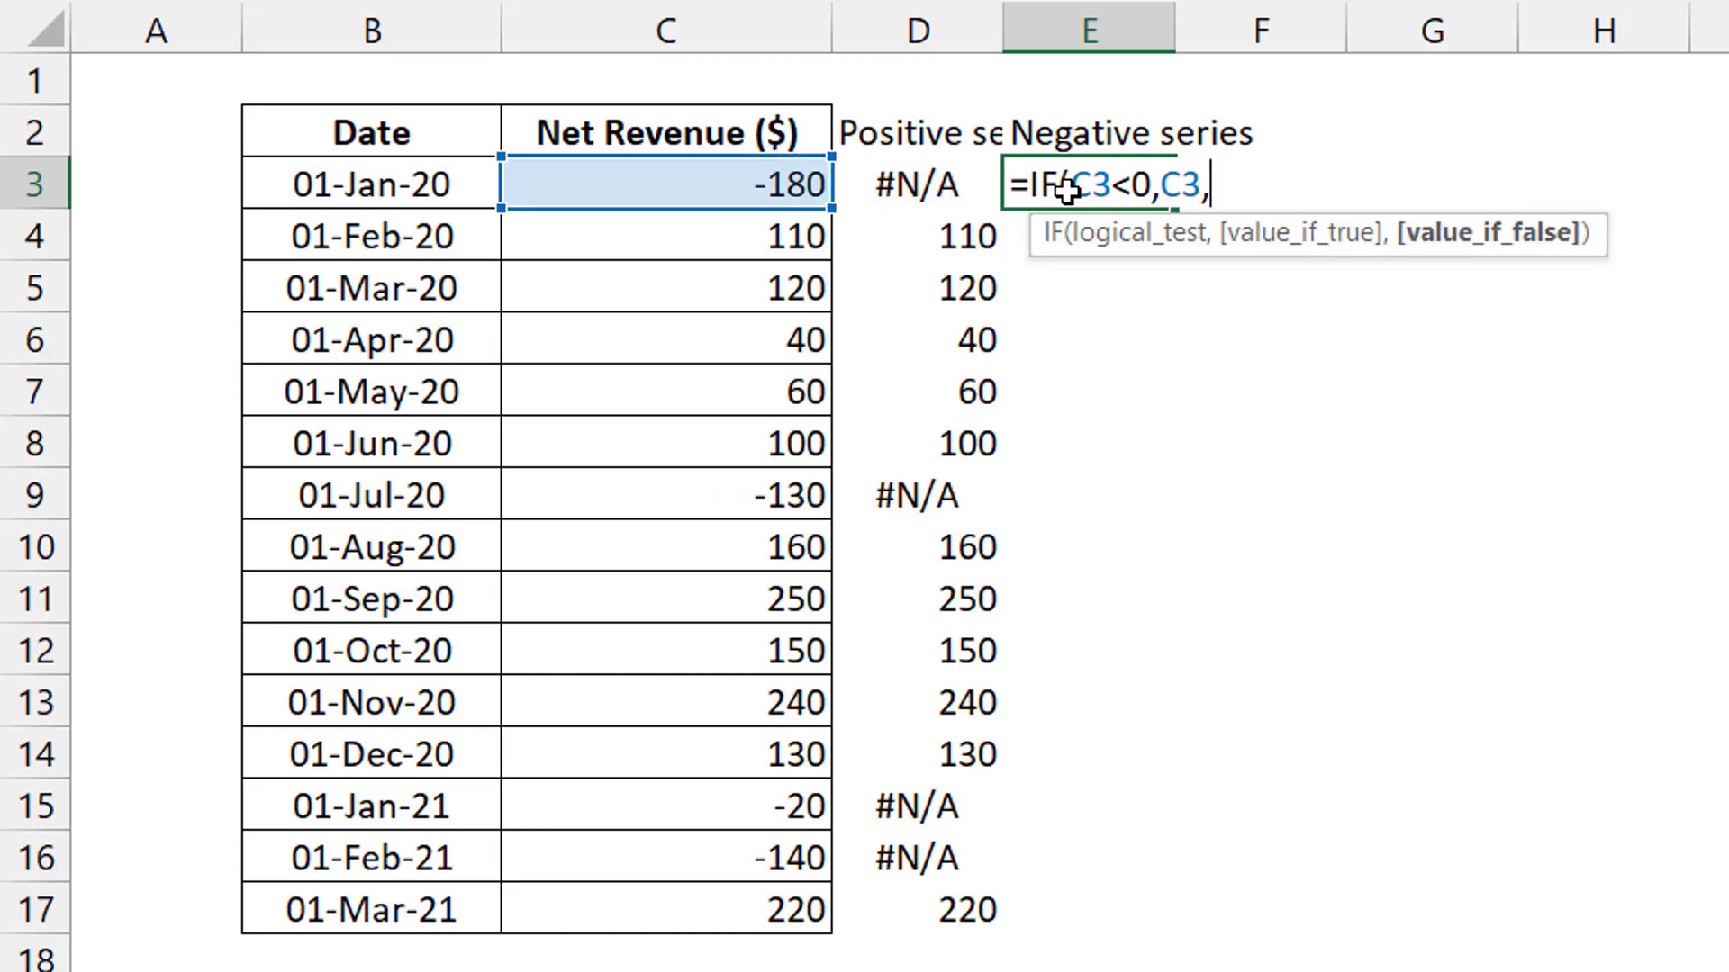
pyautogui.write('na())')
pyautogui.hotkey('ctrl', 'Return')
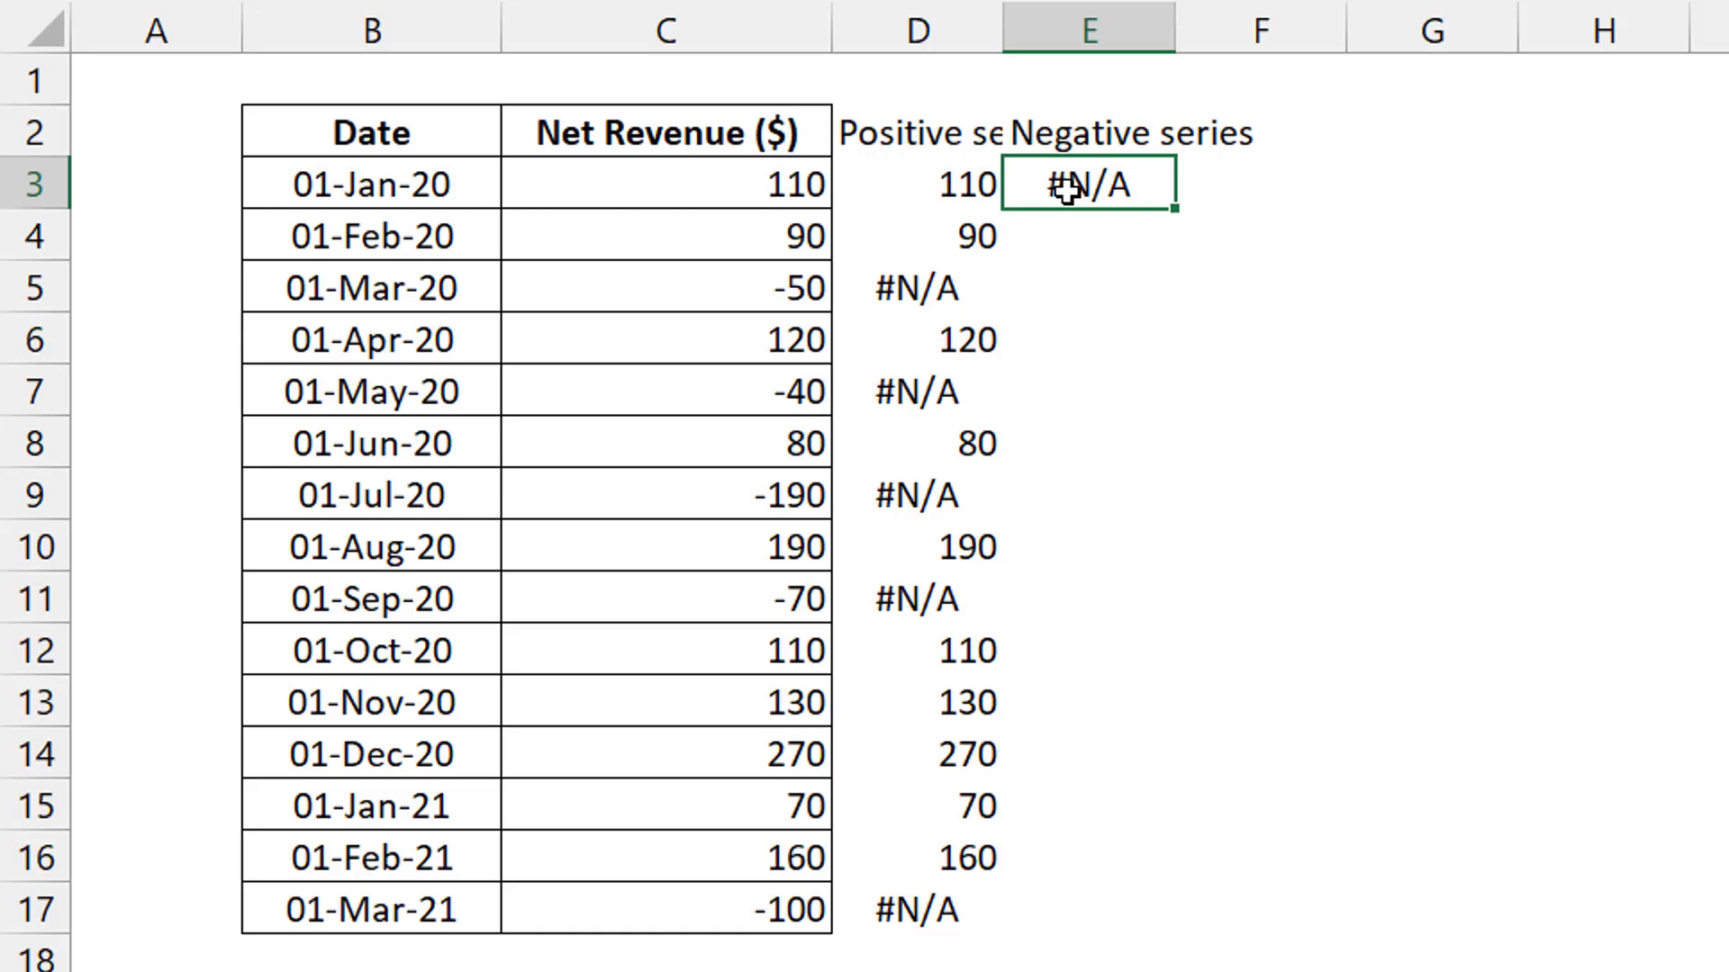
pyautogui.doubleClick(1174, 214)
# Step: Apply all borders to D2:E17 and autofit the widths of columns D and E
pyautogui.click(943, 134)
pyautogui.hotkey('shift', 'Right')
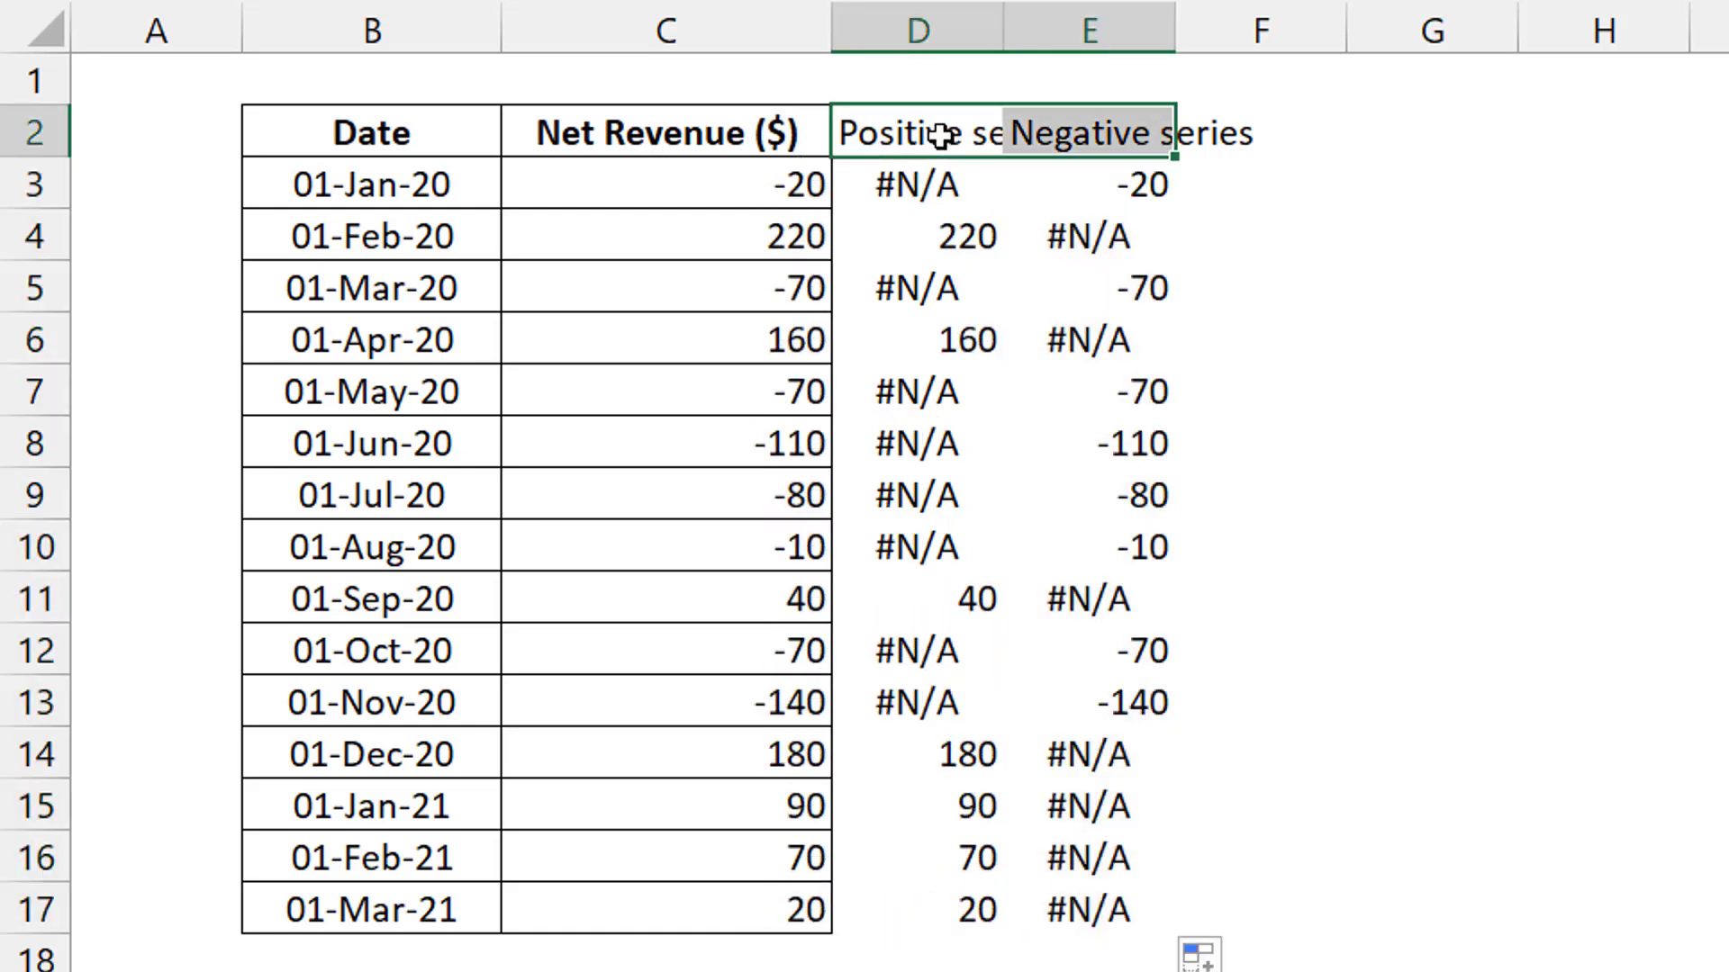
pyautogui.hotkey('ctrl', 'shift', 'Down')
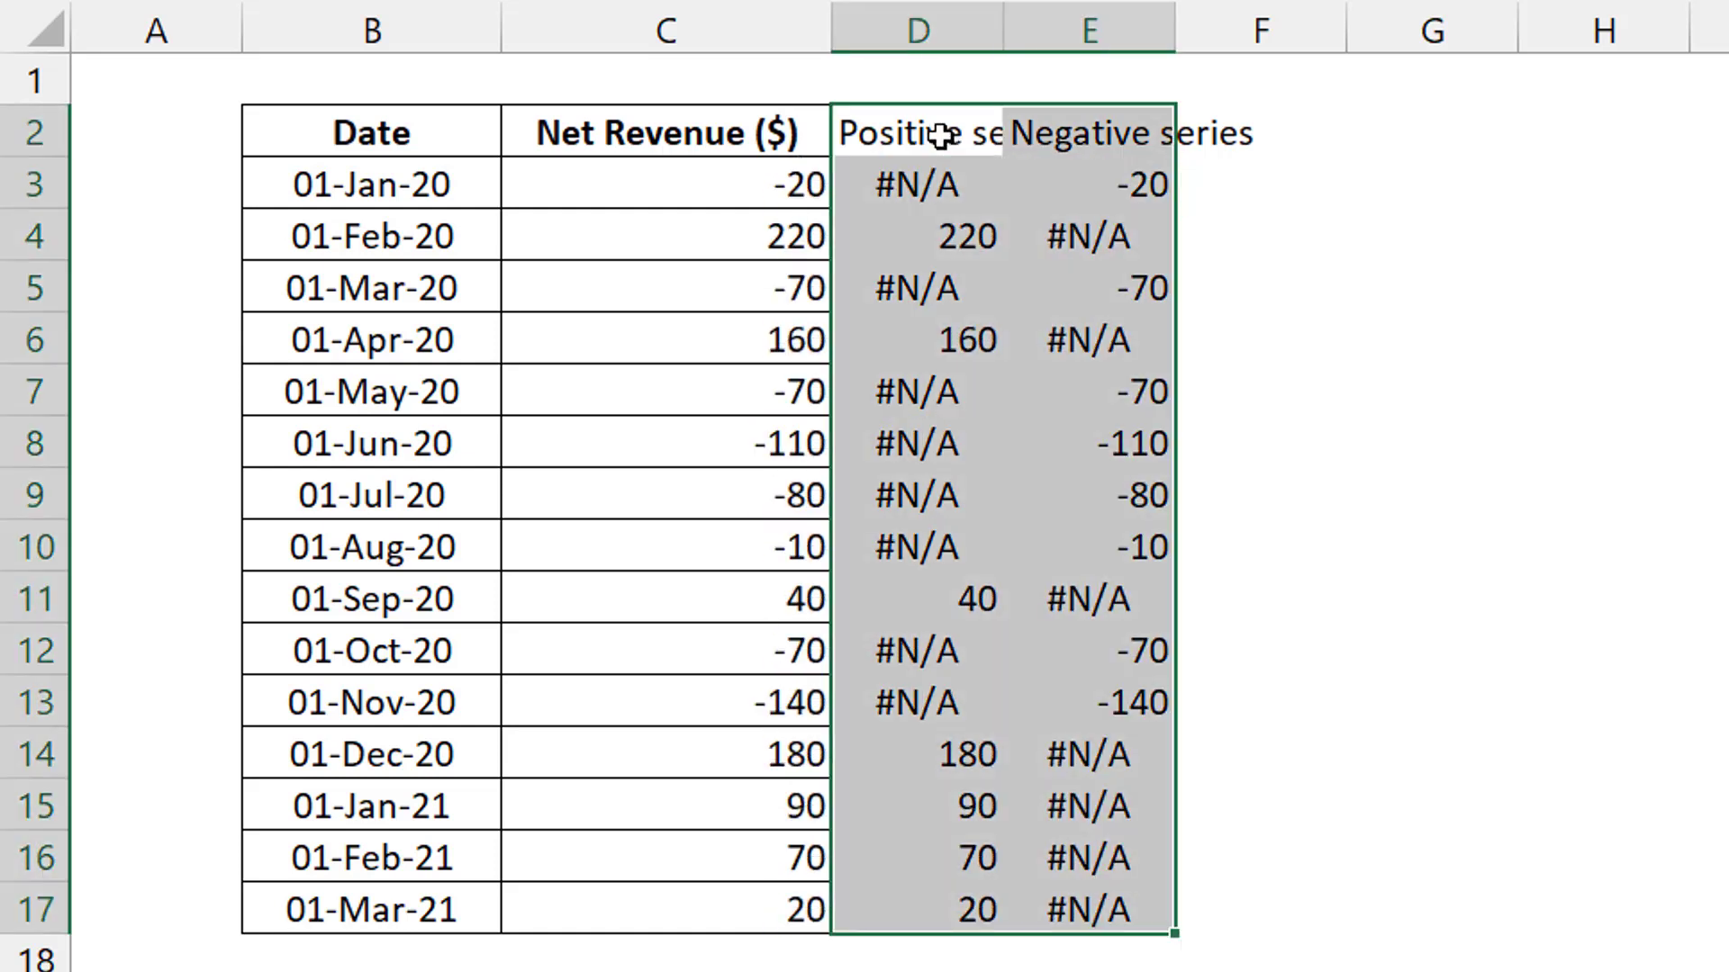
pyautogui.hotkey('alt', 'h')
pyautogui.press('b')
pyautogui.press('a')
pyautogui.hotkey('alt', 'h')
pyautogui.press('o')
pyautogui.press('i')
# Step: Make the Positive series and Negative series headers in D2:E2 bold
pyautogui.click(941, 135)
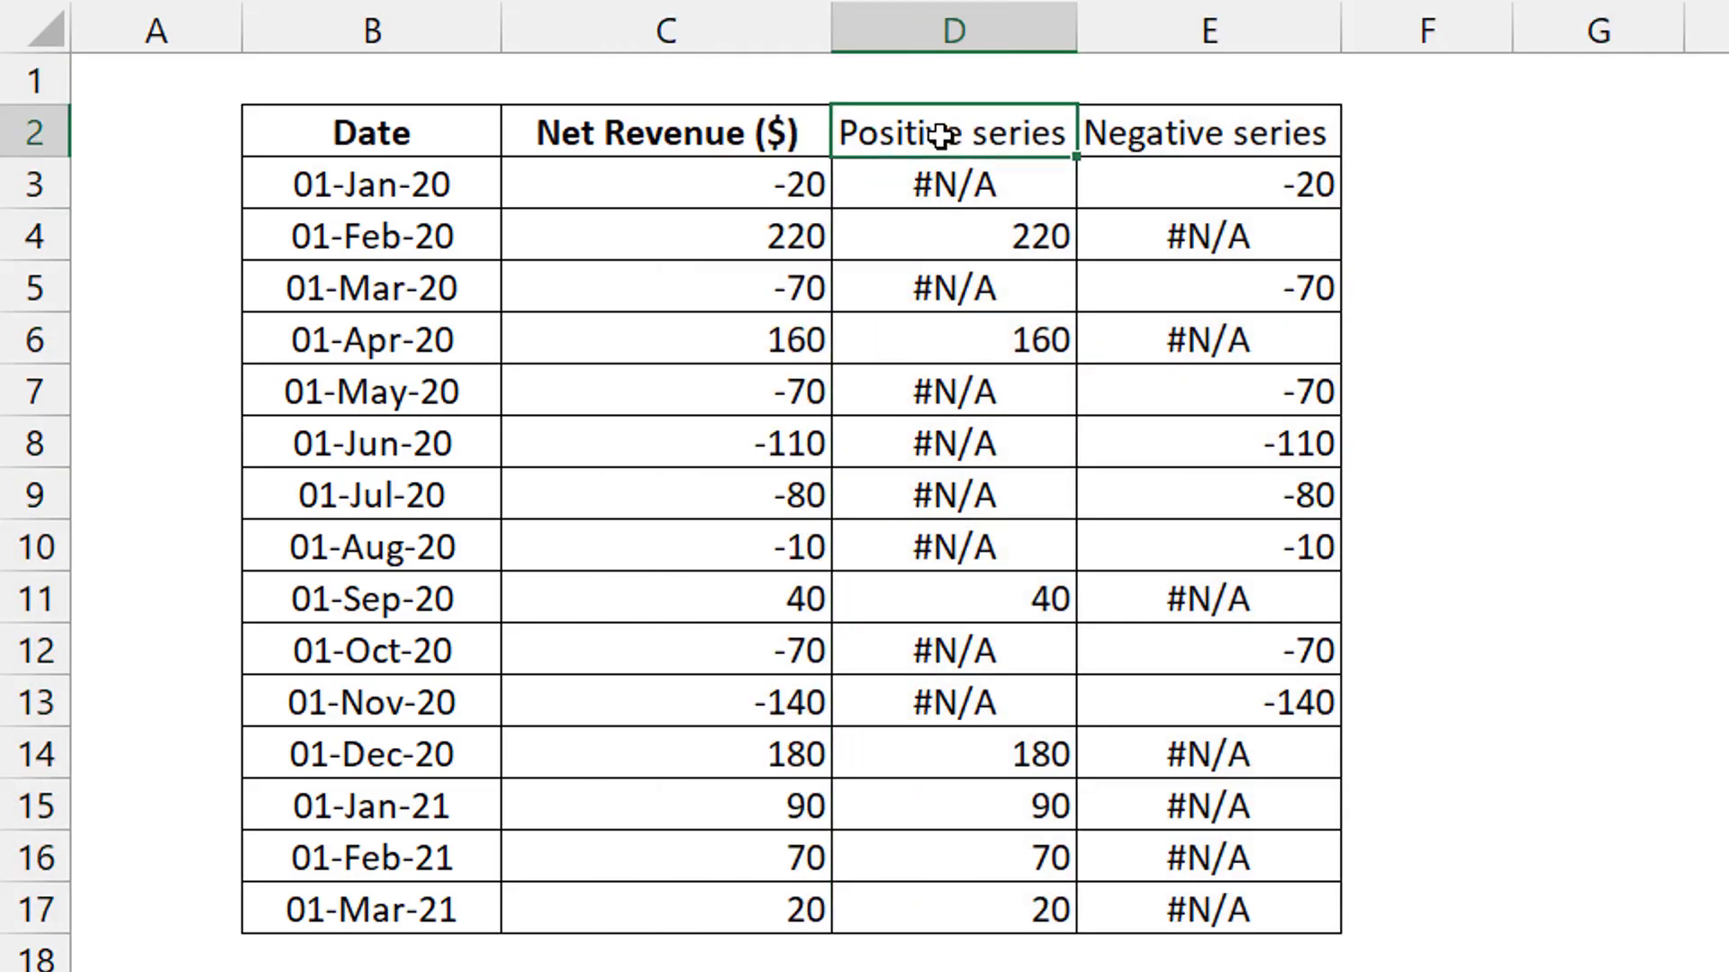
pyautogui.hotkey('shift', 'Right')
pyautogui.hotkey('ctrl', 'b')
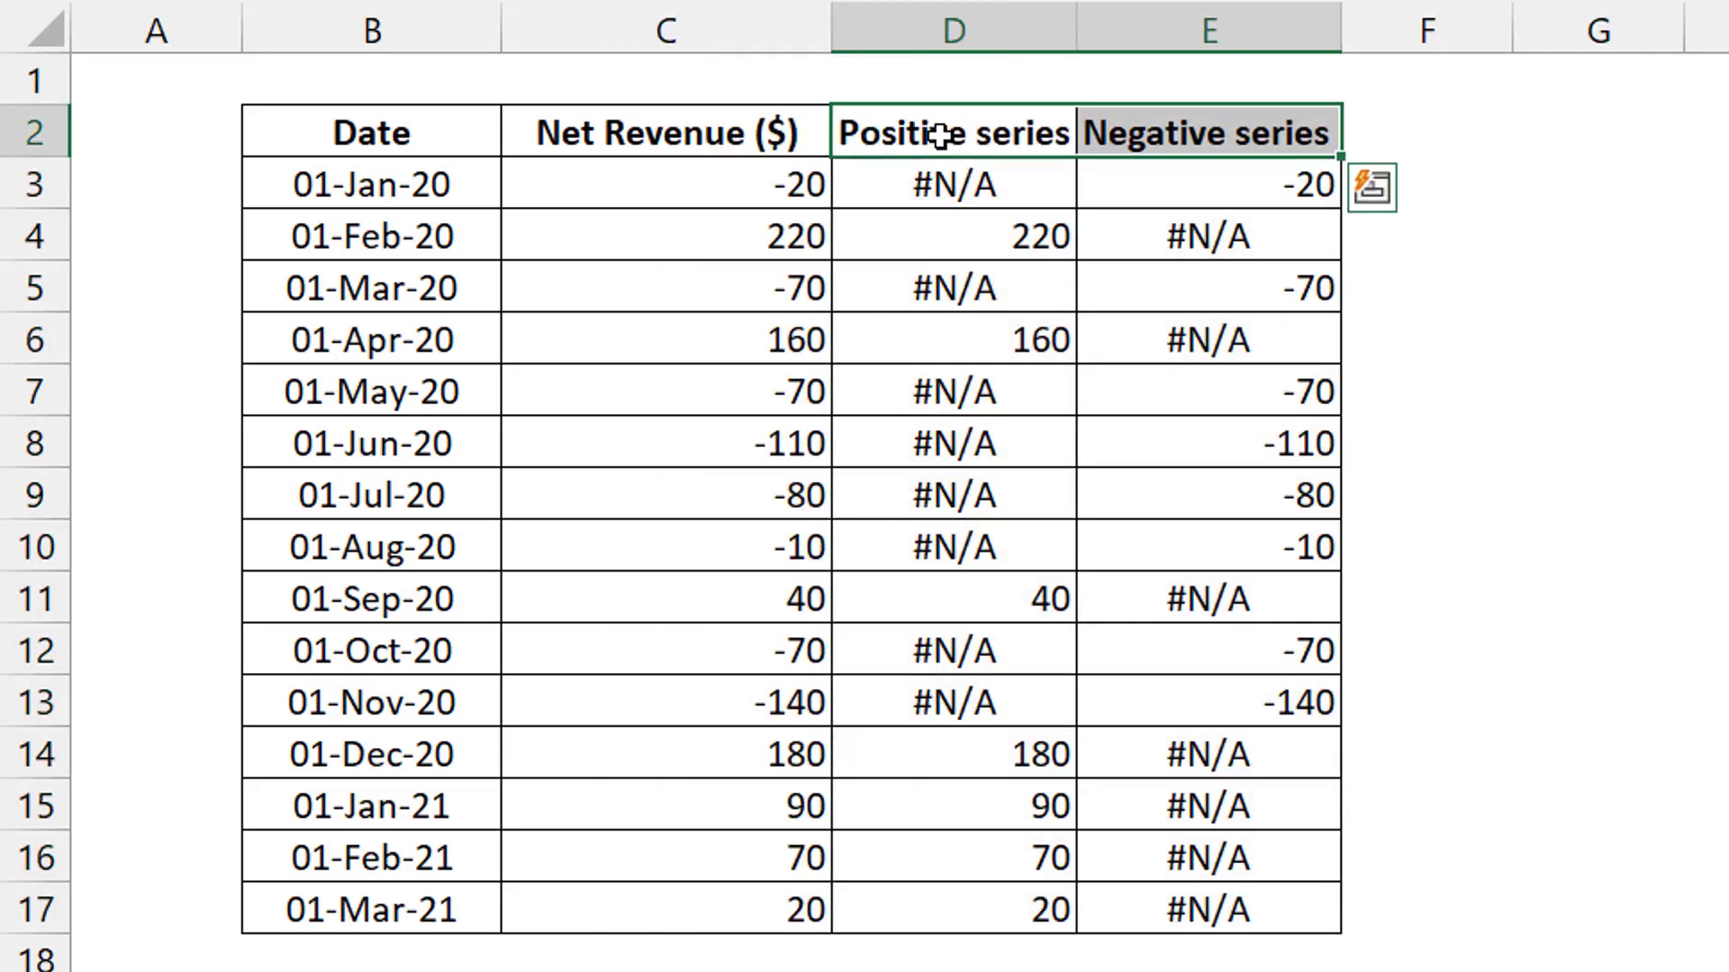
pyautogui.press('Down')
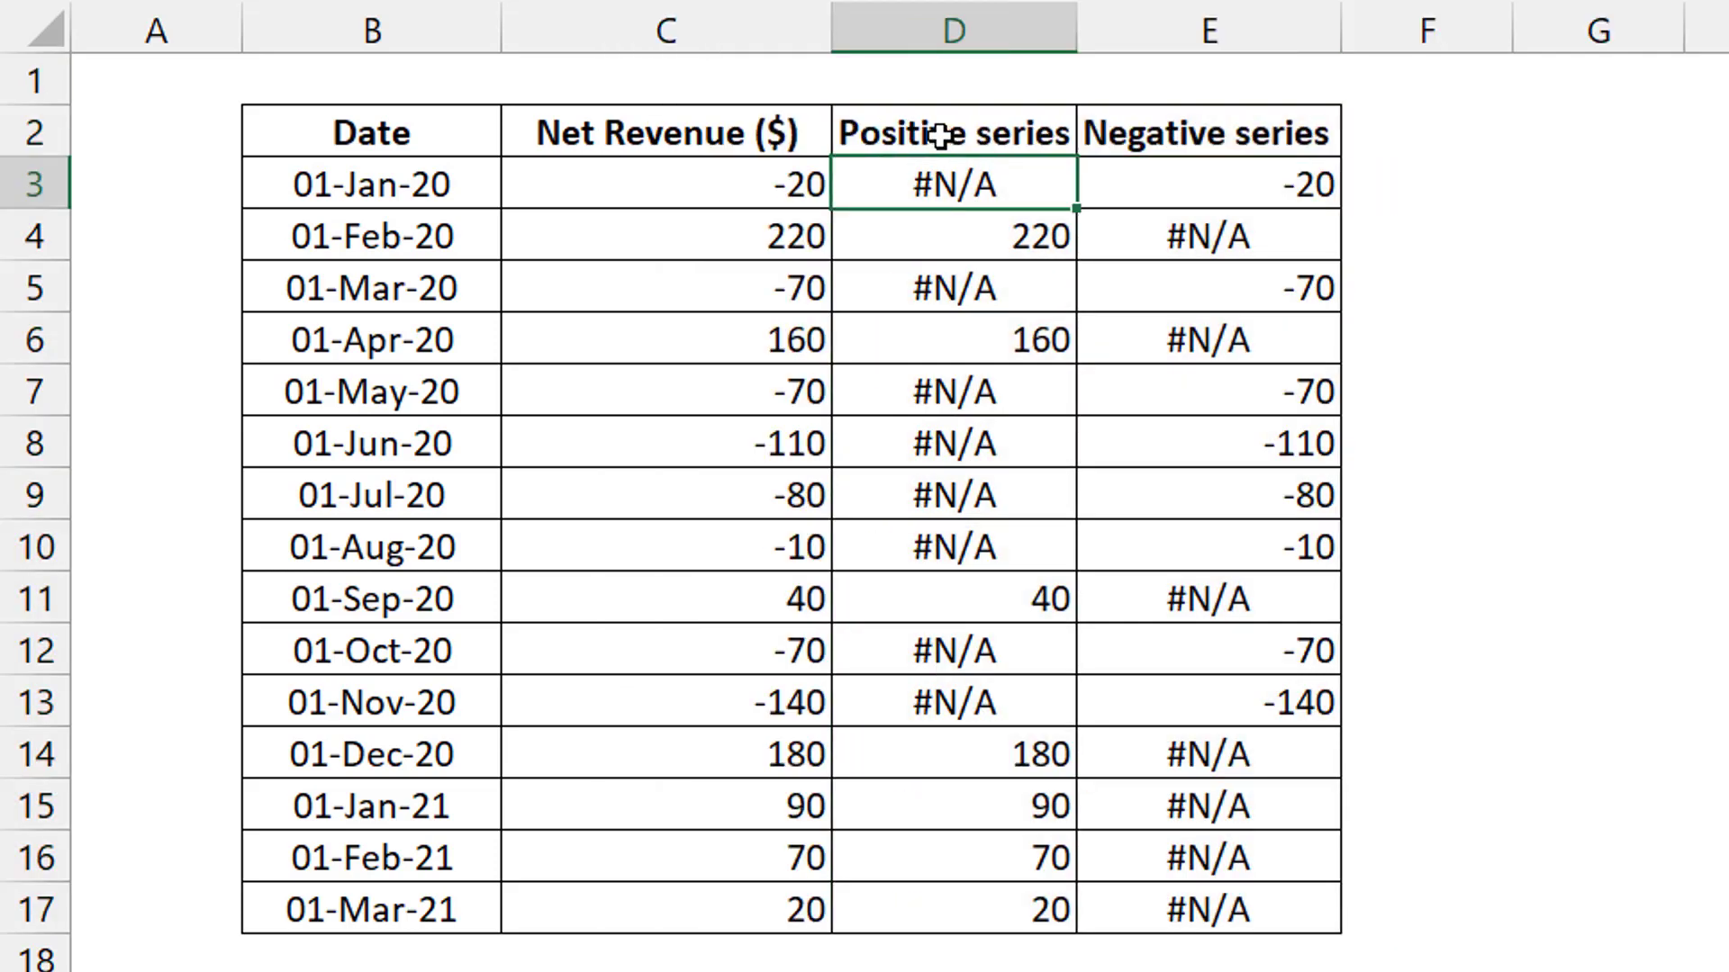
pyautogui.click(998, 236)
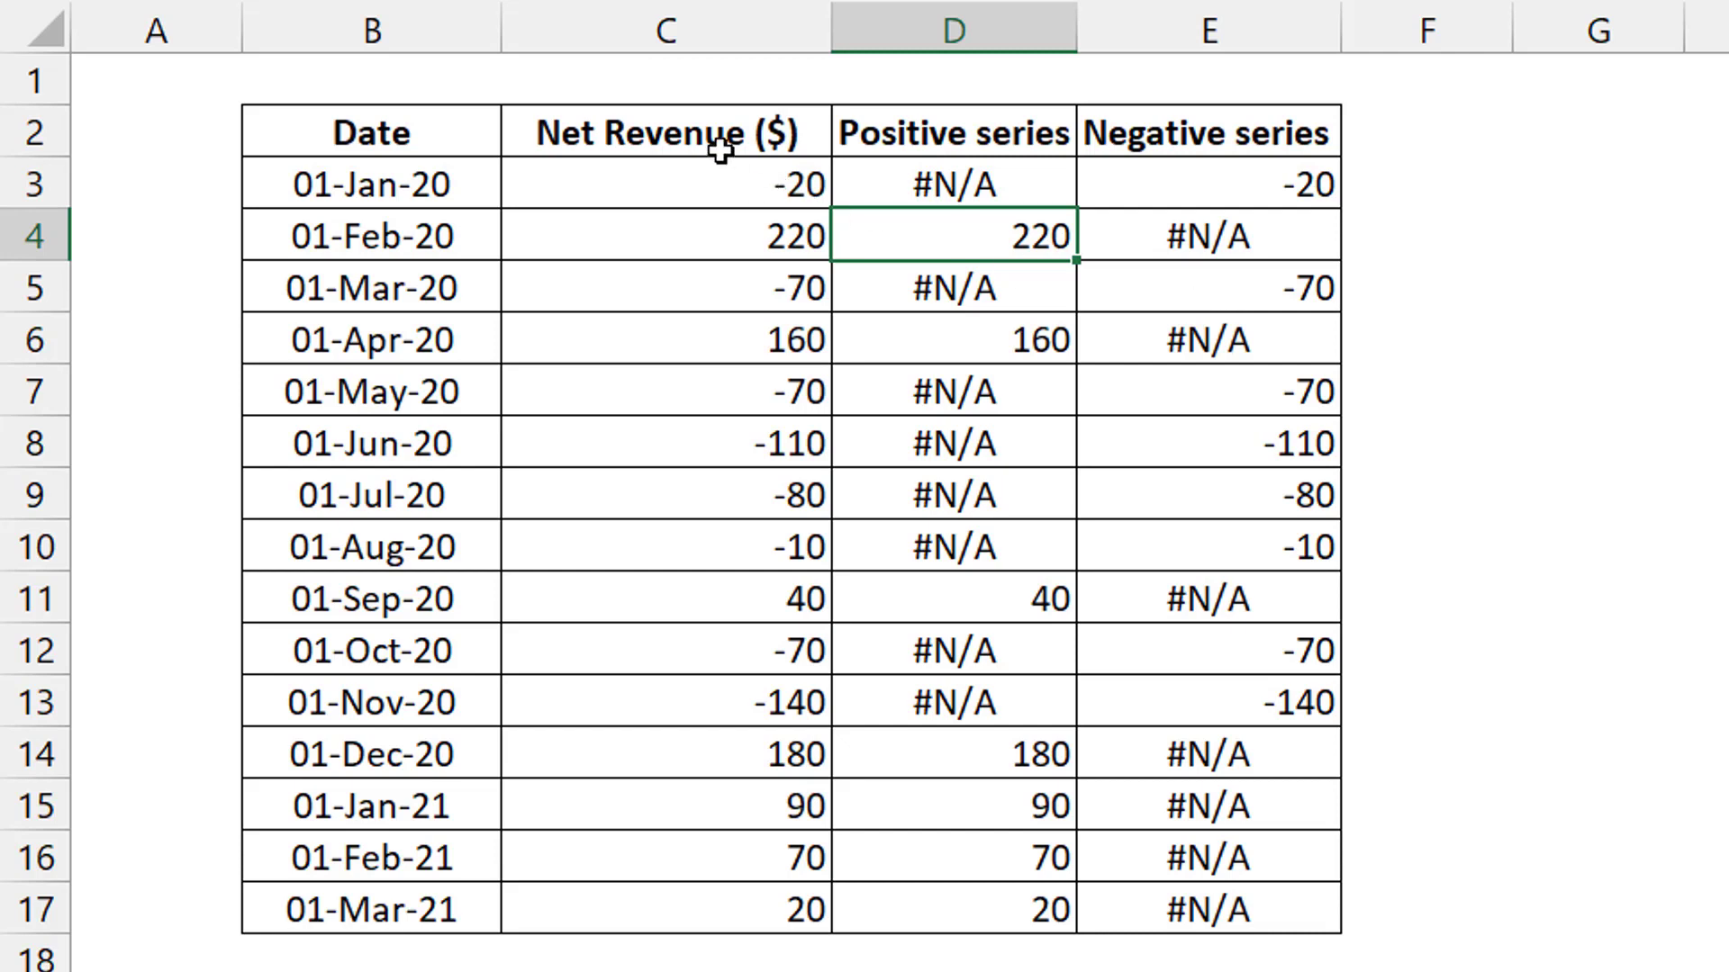
# Step: Insert the recommended Clustered Column chart from the Date range B2:B17 and the two series columns D2:E17
pyautogui.click(402, 126)
pyautogui.hotkey('ctrl', 'shift', 'Down')
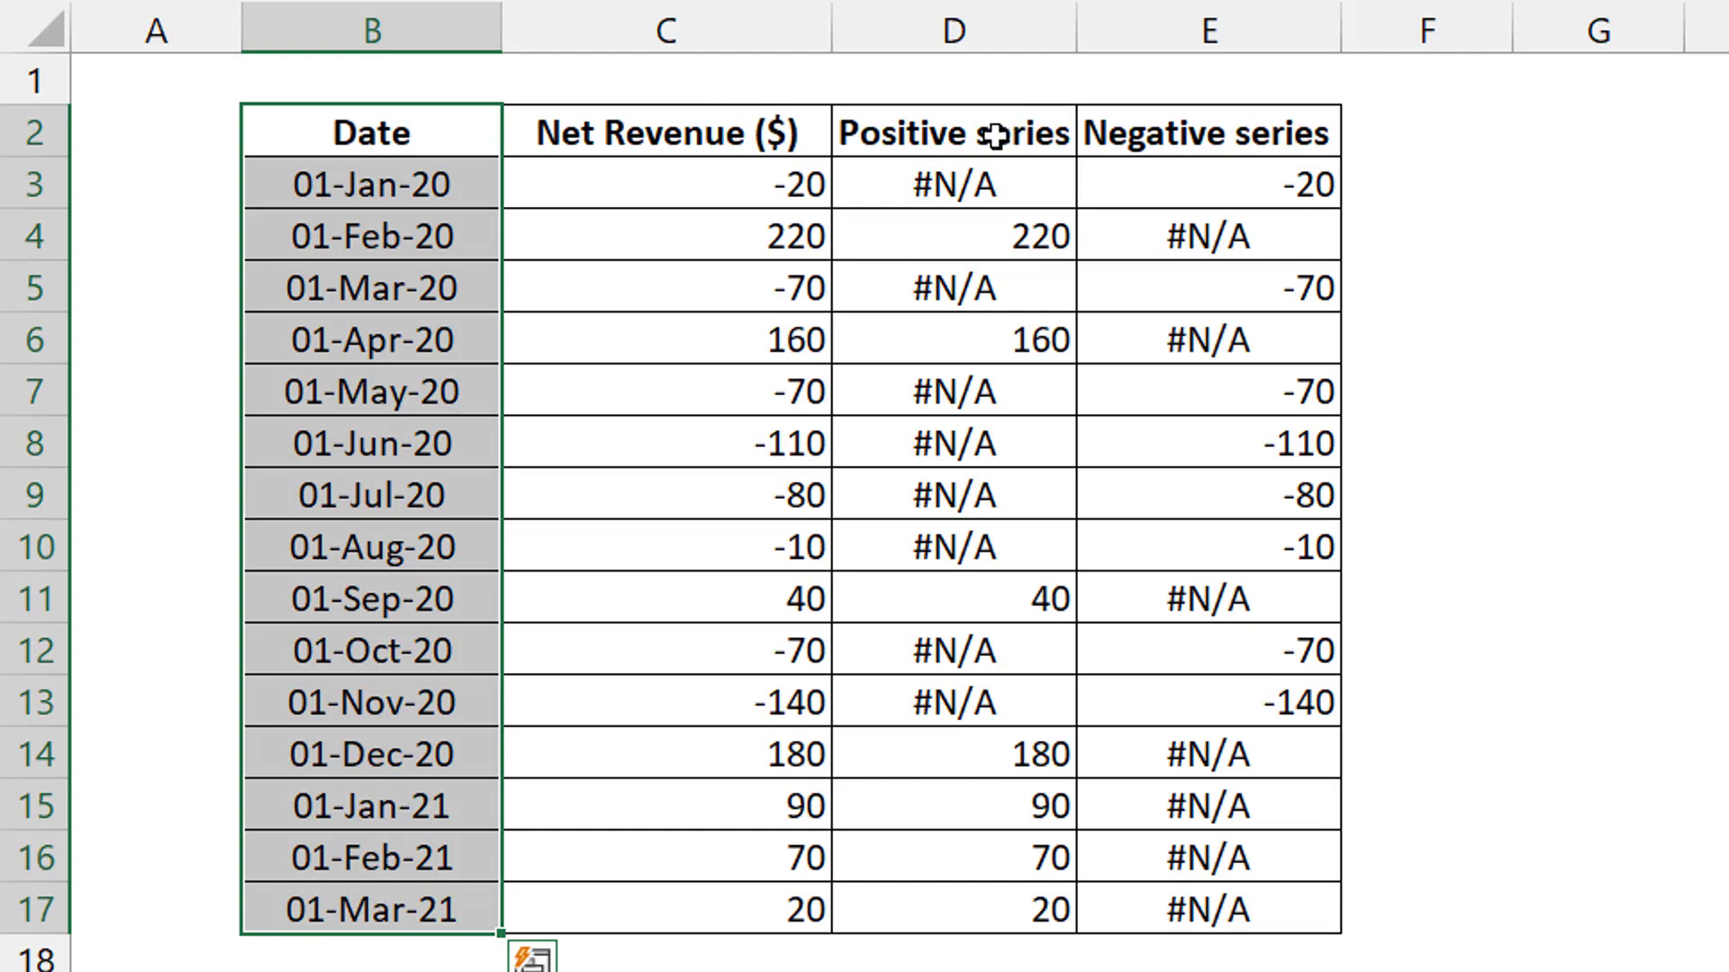
pyautogui.moveTo(1018, 108); pyautogui.dragTo(1131, 104)
pyautogui.hotkey('ctrl', 'shift', 'Down')
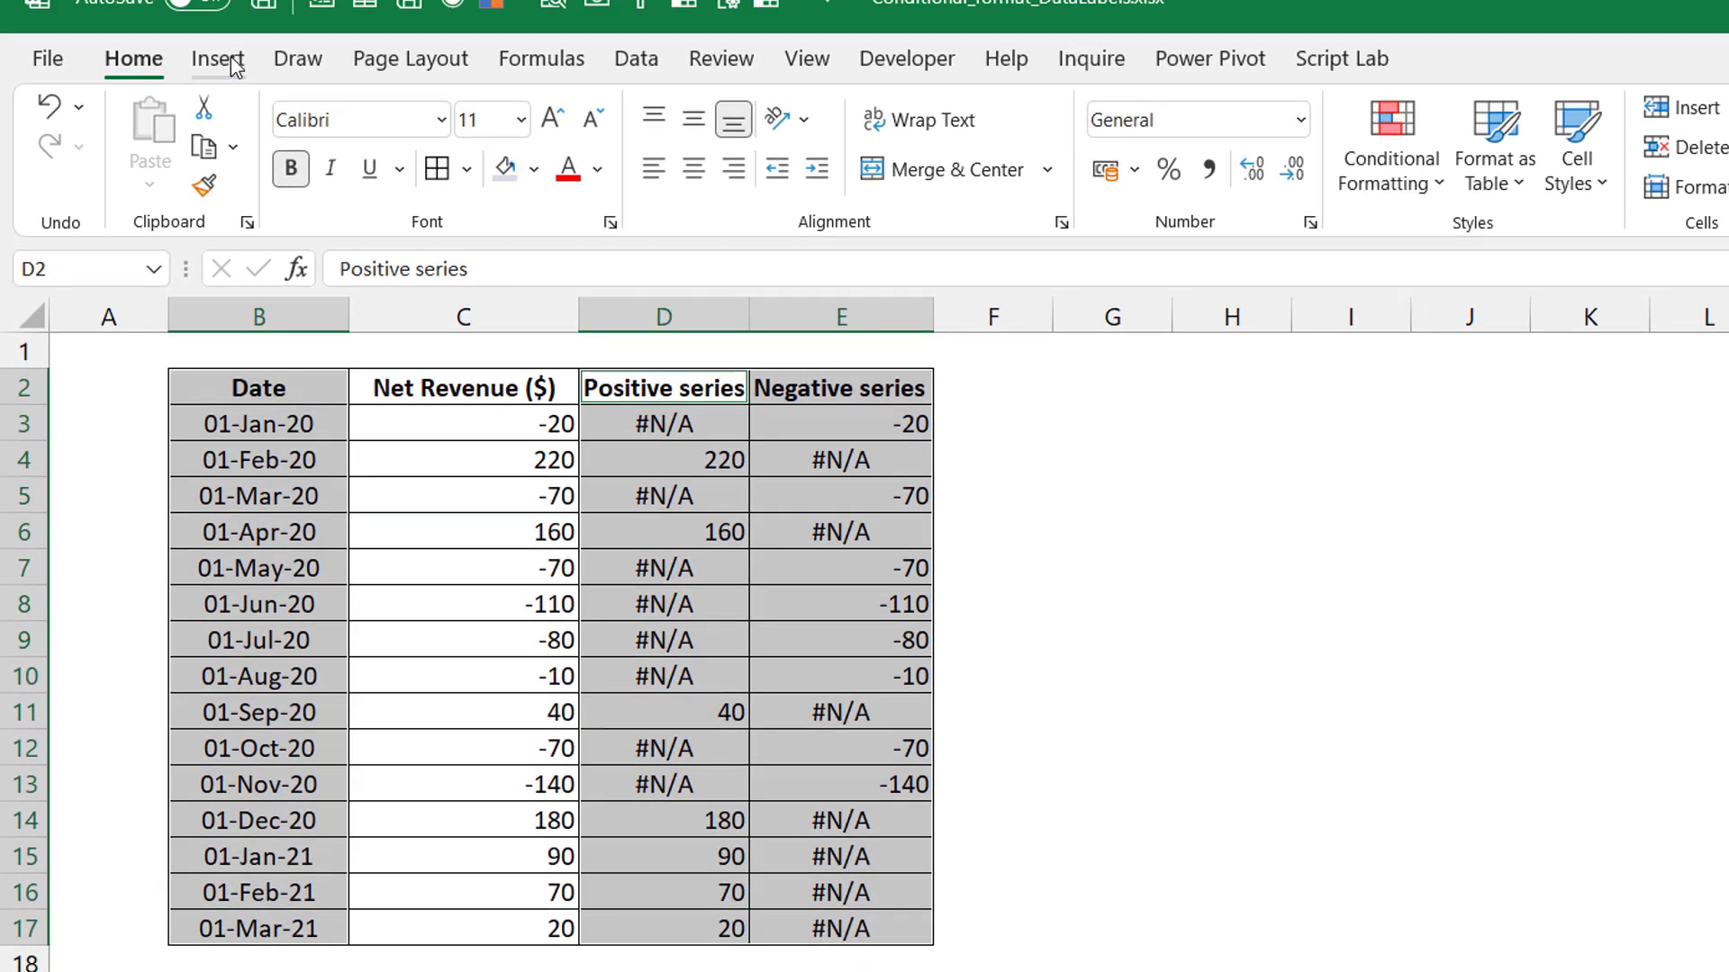
pyautogui.click(227, 61)
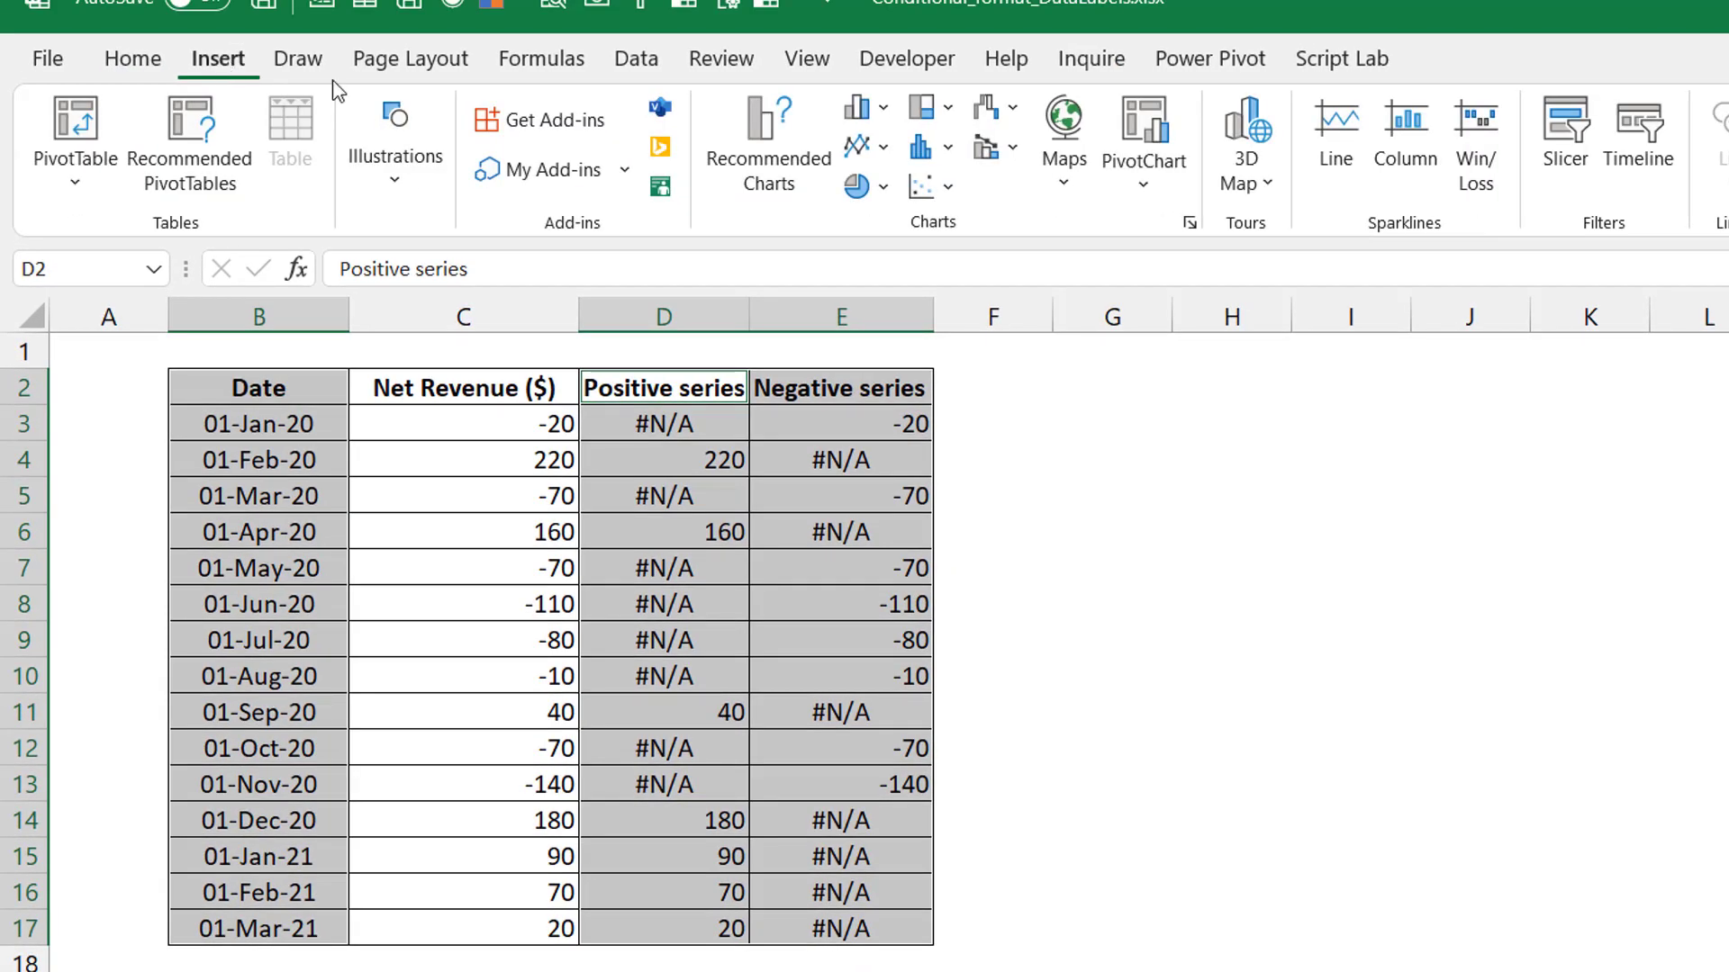
pyautogui.click(780, 171)
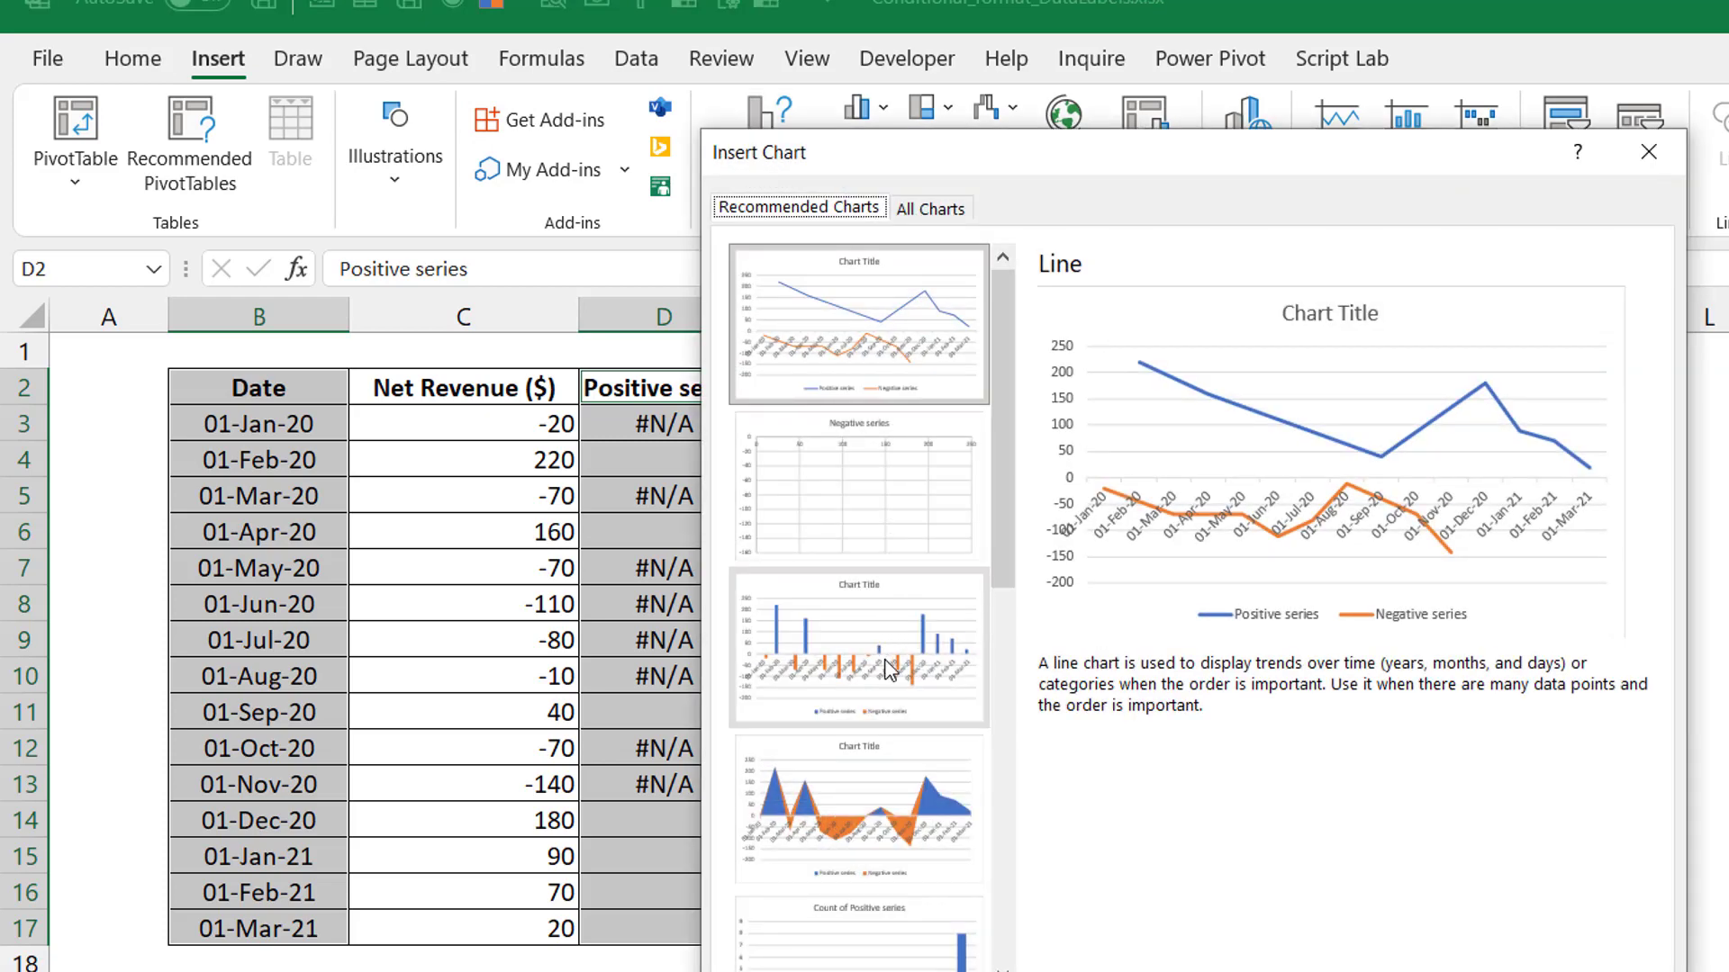
pyautogui.click(886, 670)
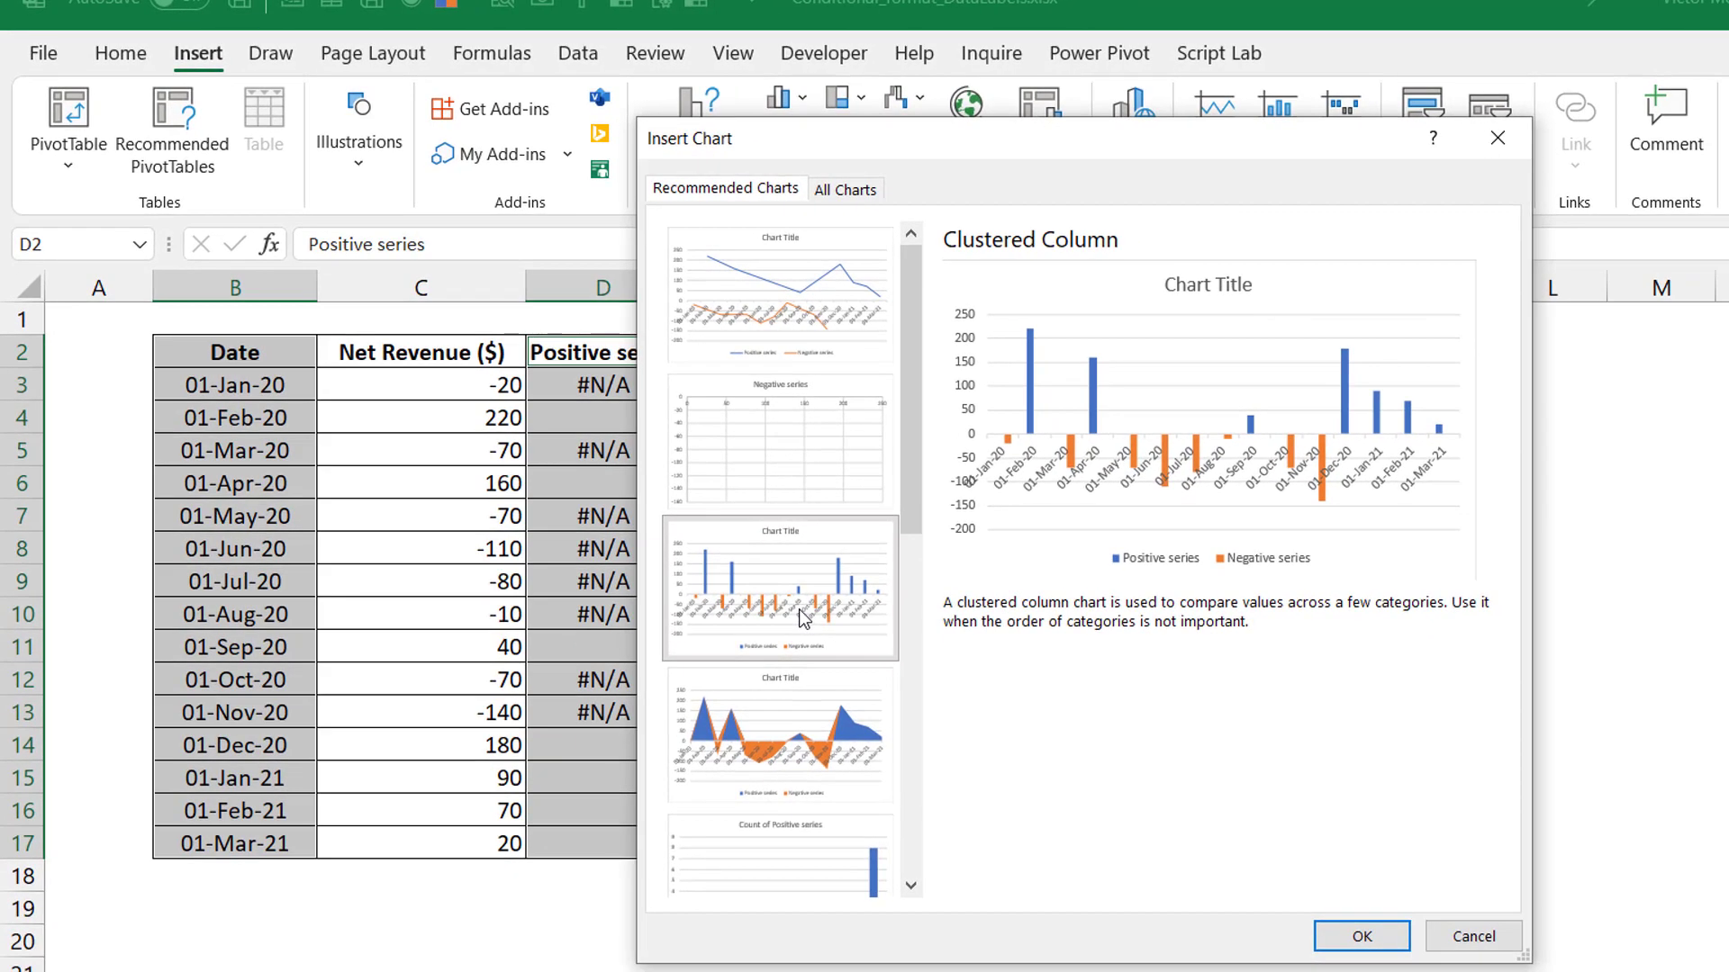
pyautogui.click(1359, 937)
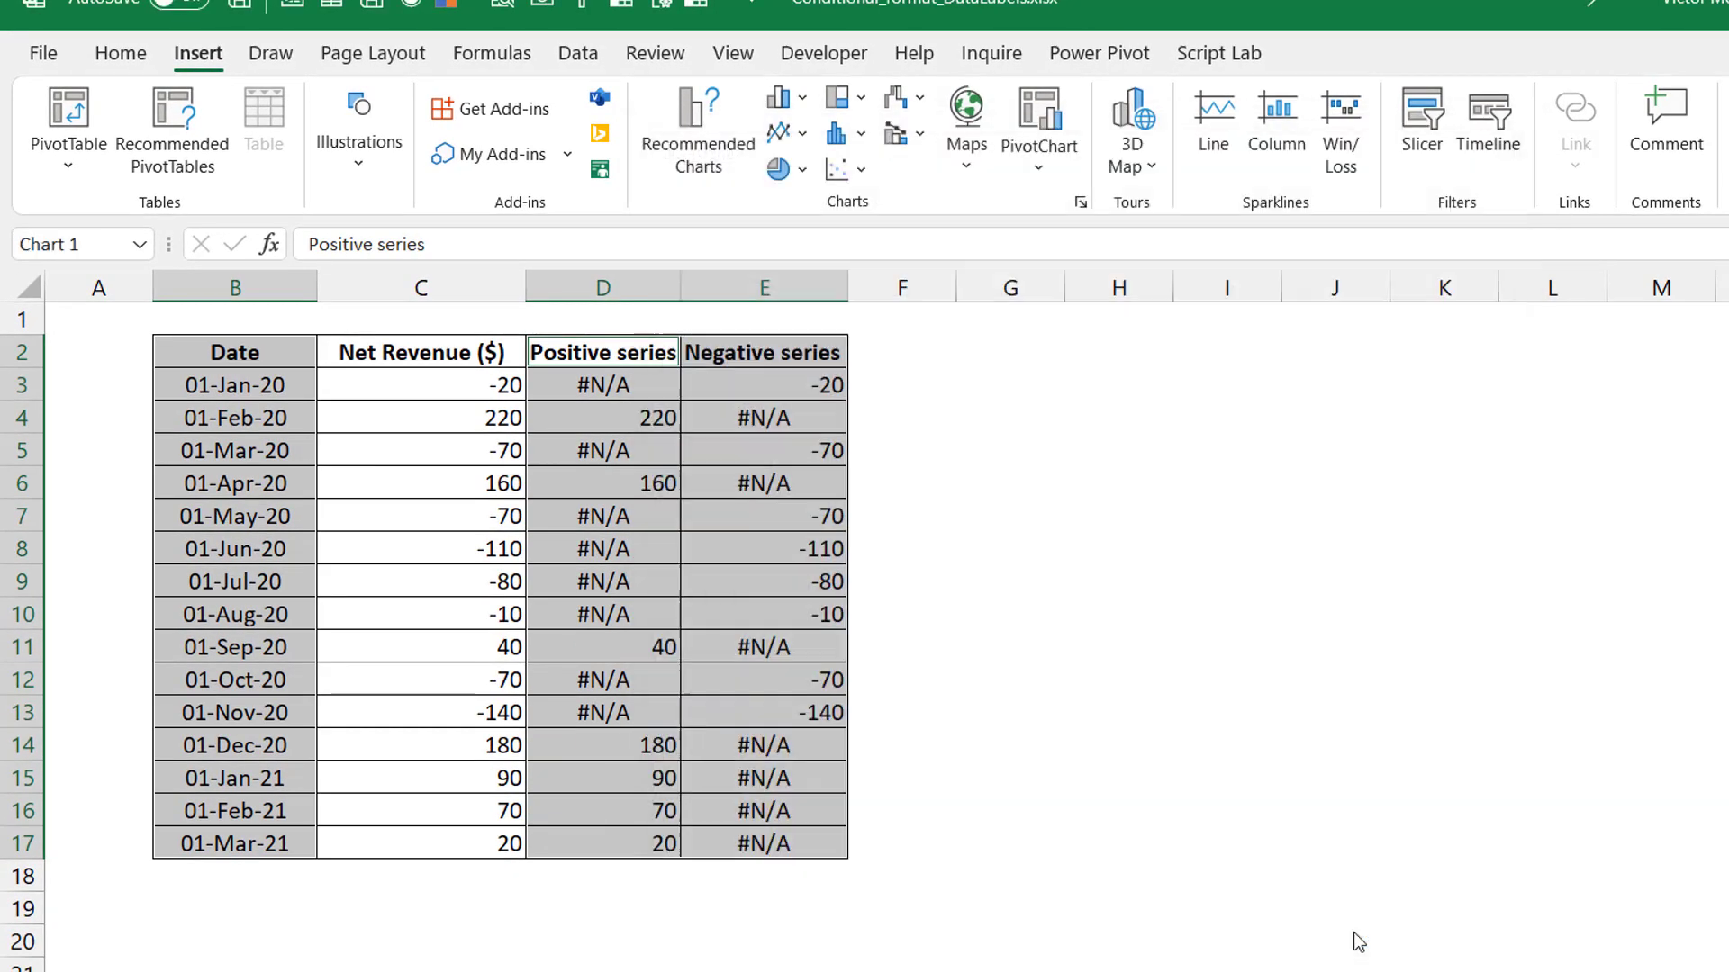
# Step: Enlarge the new column chart to span about columns E to N and rows 2 to 22
pyautogui.moveTo(1499, 432); pyautogui.dragTo(1604, 349)
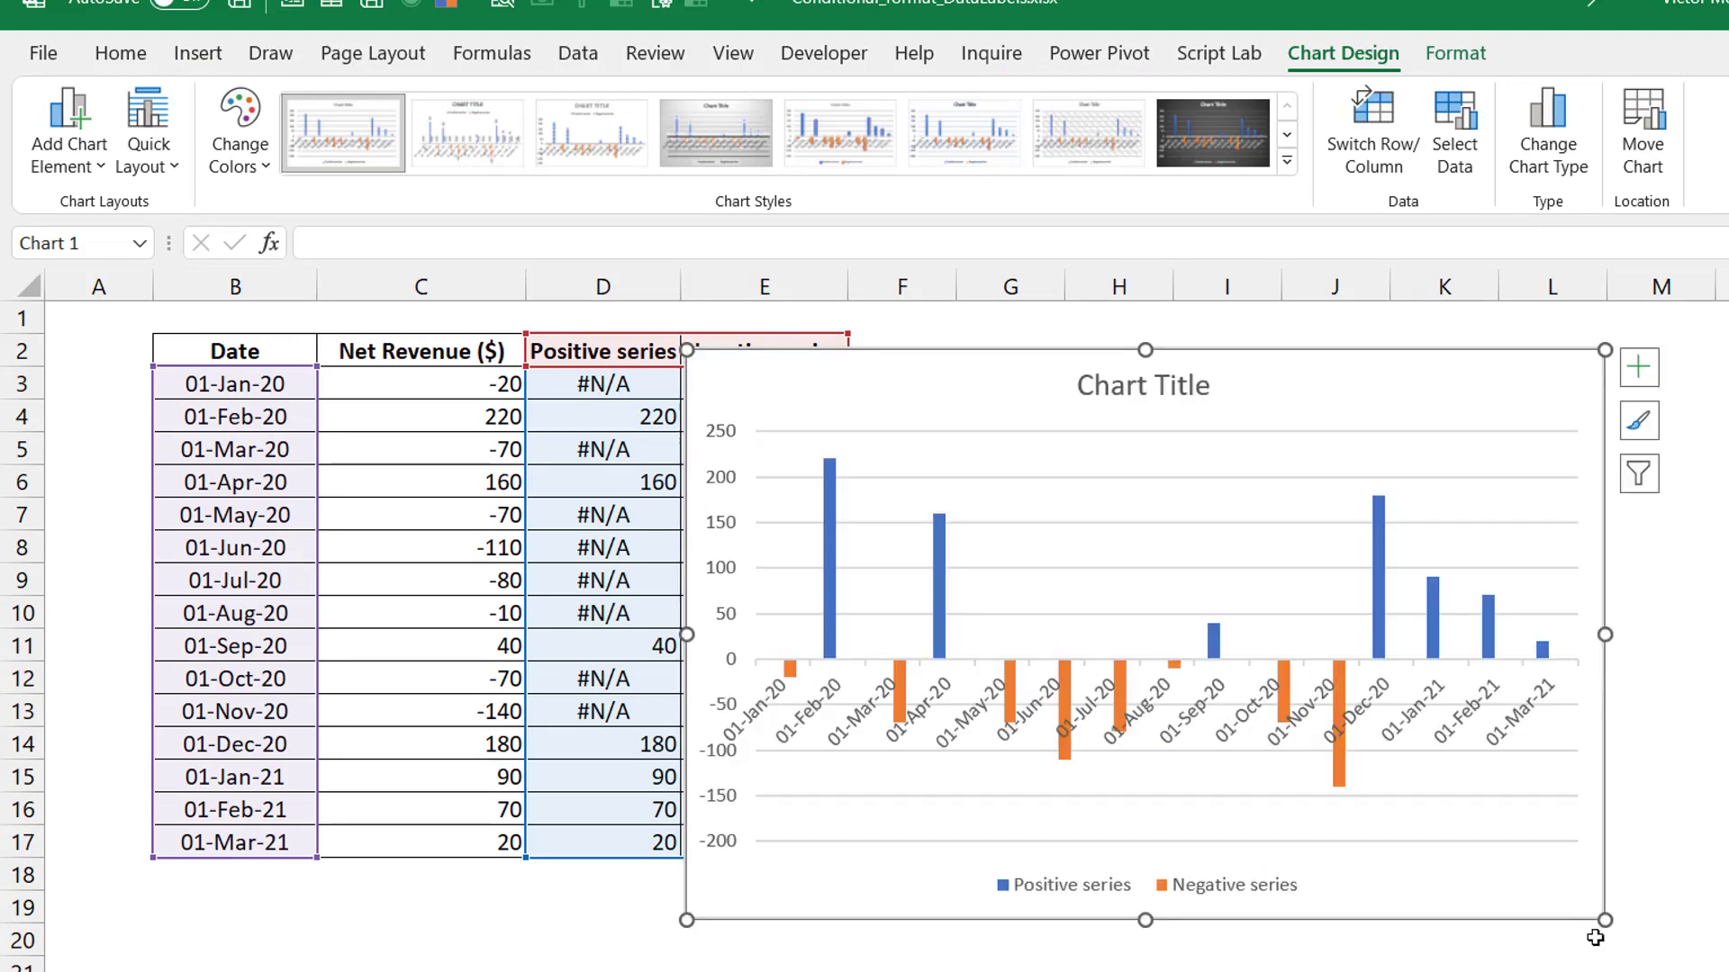
pyautogui.moveTo(1605, 921); pyautogui.dragTo(1725, 971)
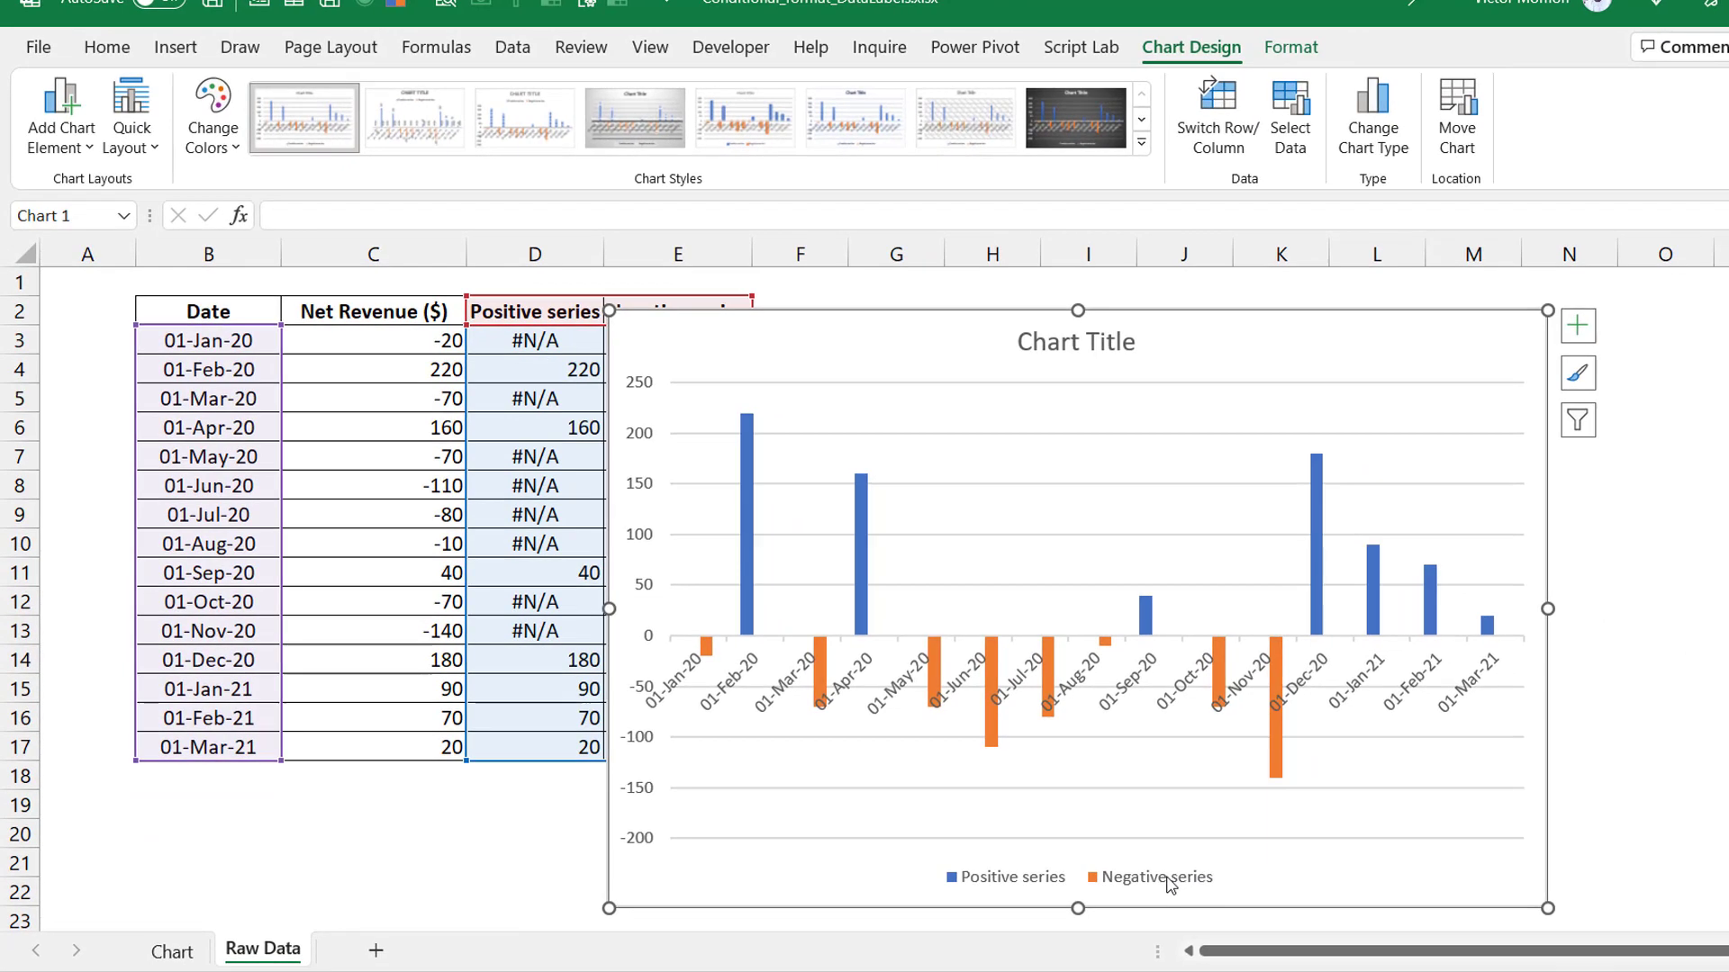
# Step: Delete the legend from the column chart
pyautogui.click(1169, 885)
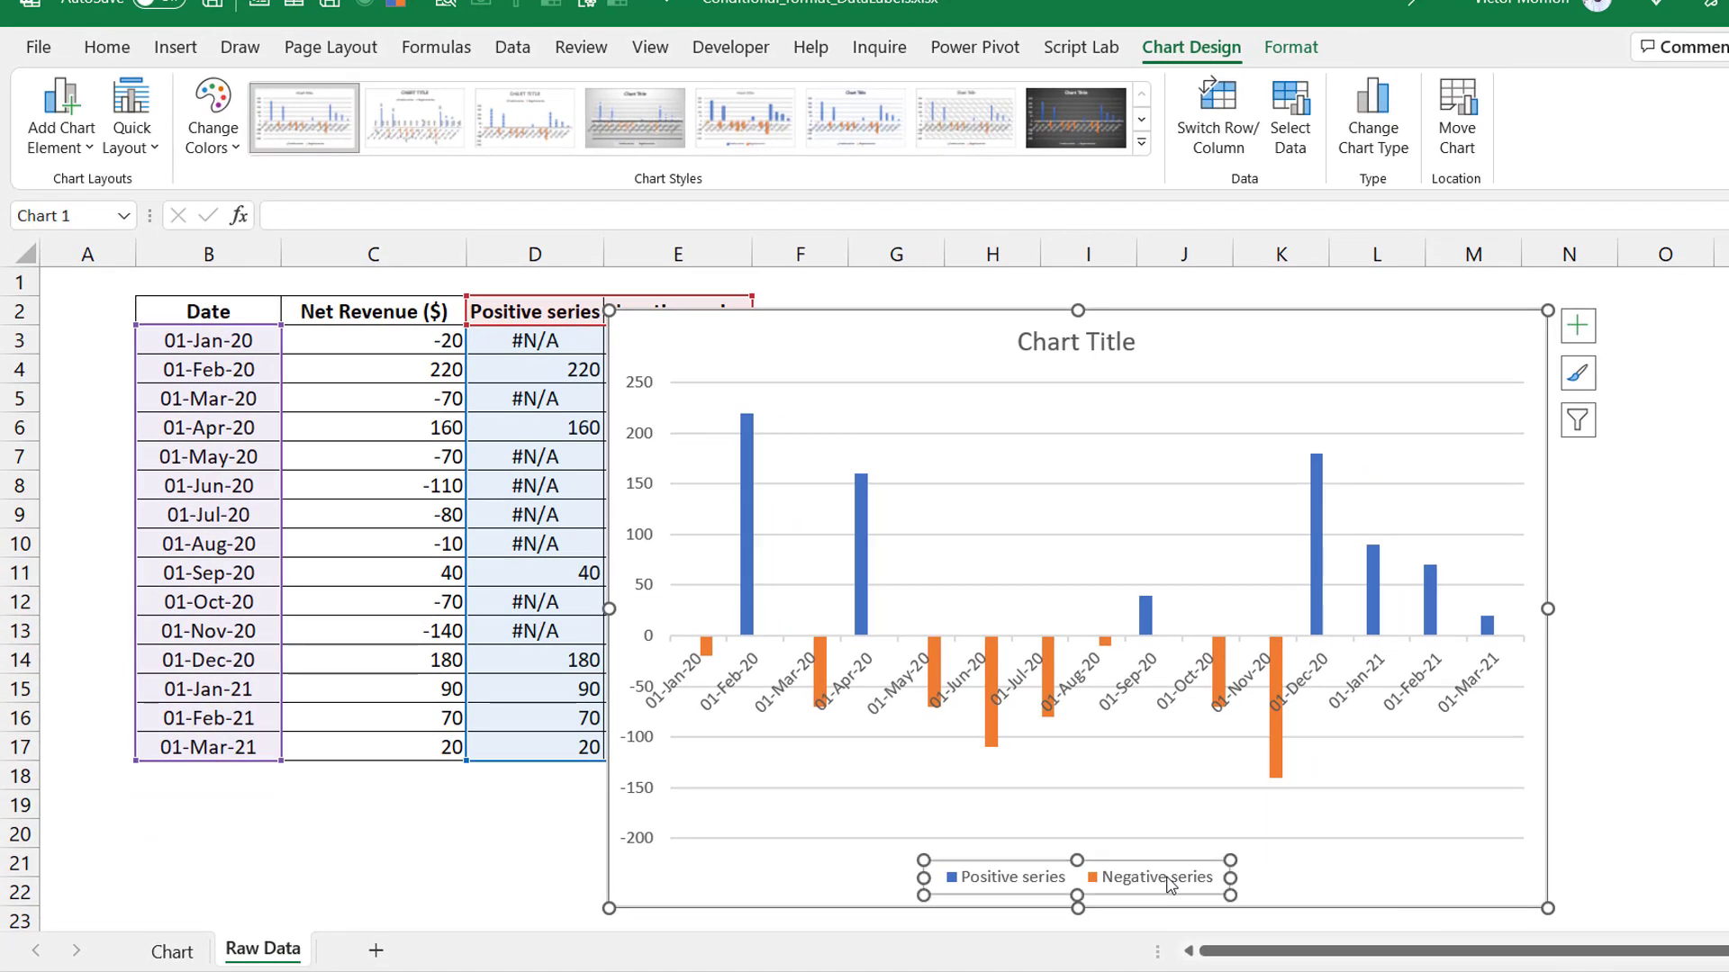
pyautogui.press('Delete')
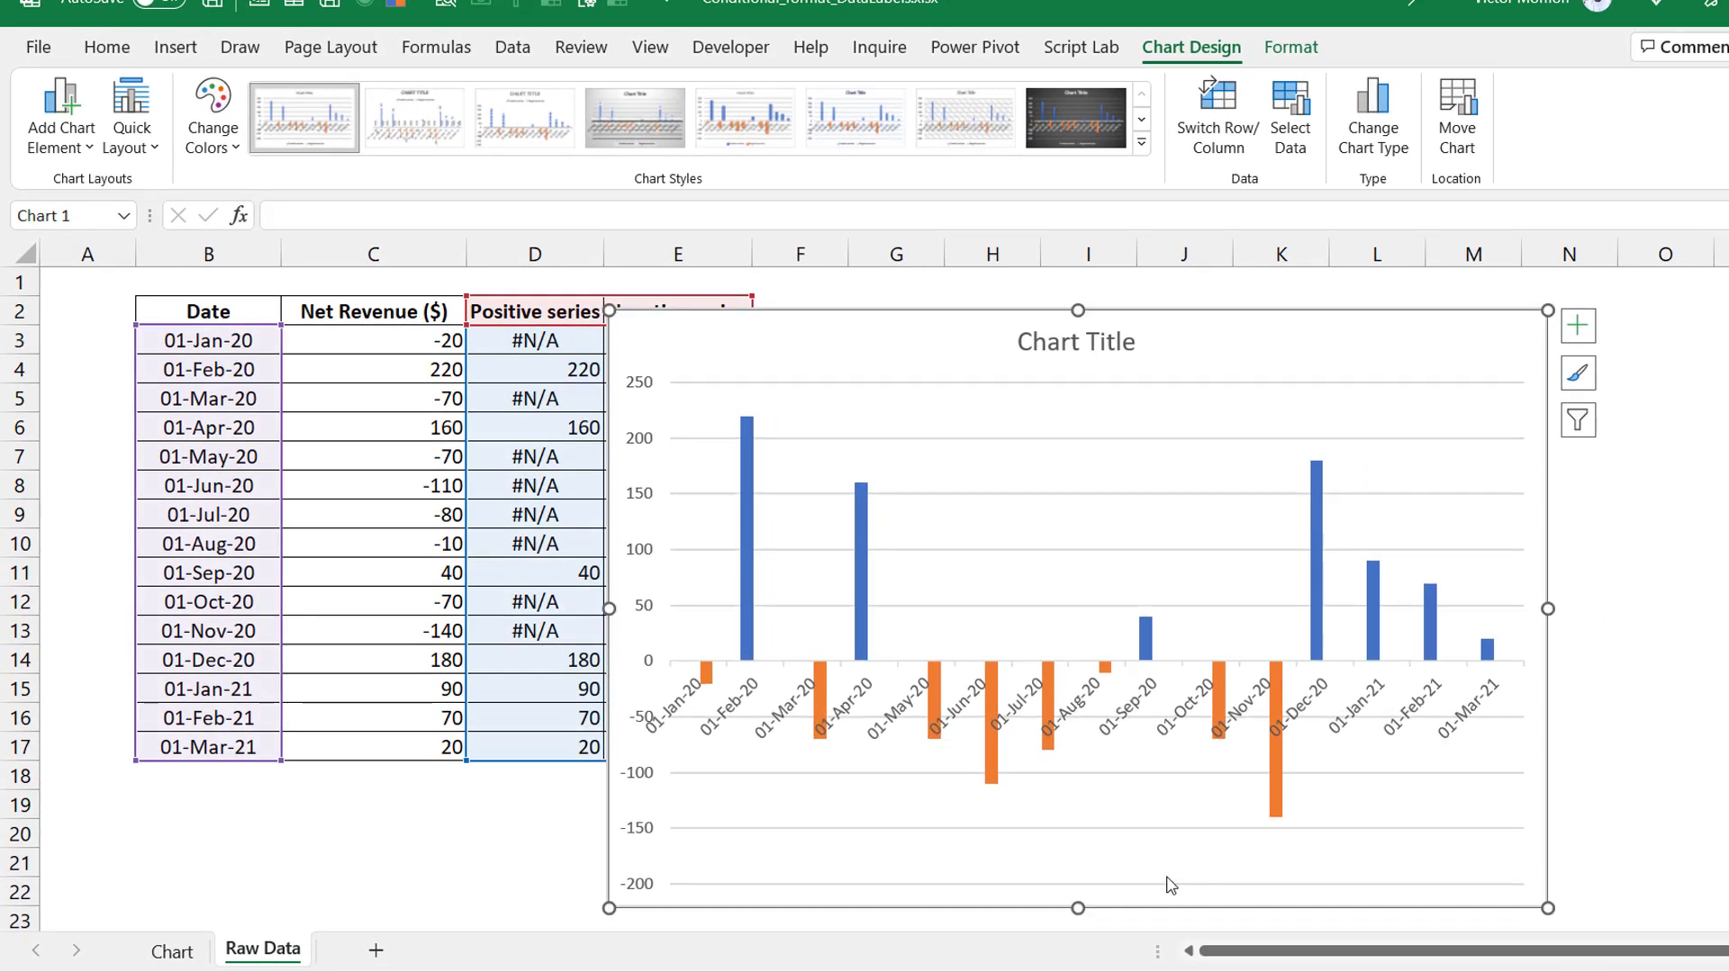
# Step: Apply chart Style 7 and enlarge the chart slightly, up to the upper edge of row 2 and the middle of column N
pyautogui.click(1141, 145)
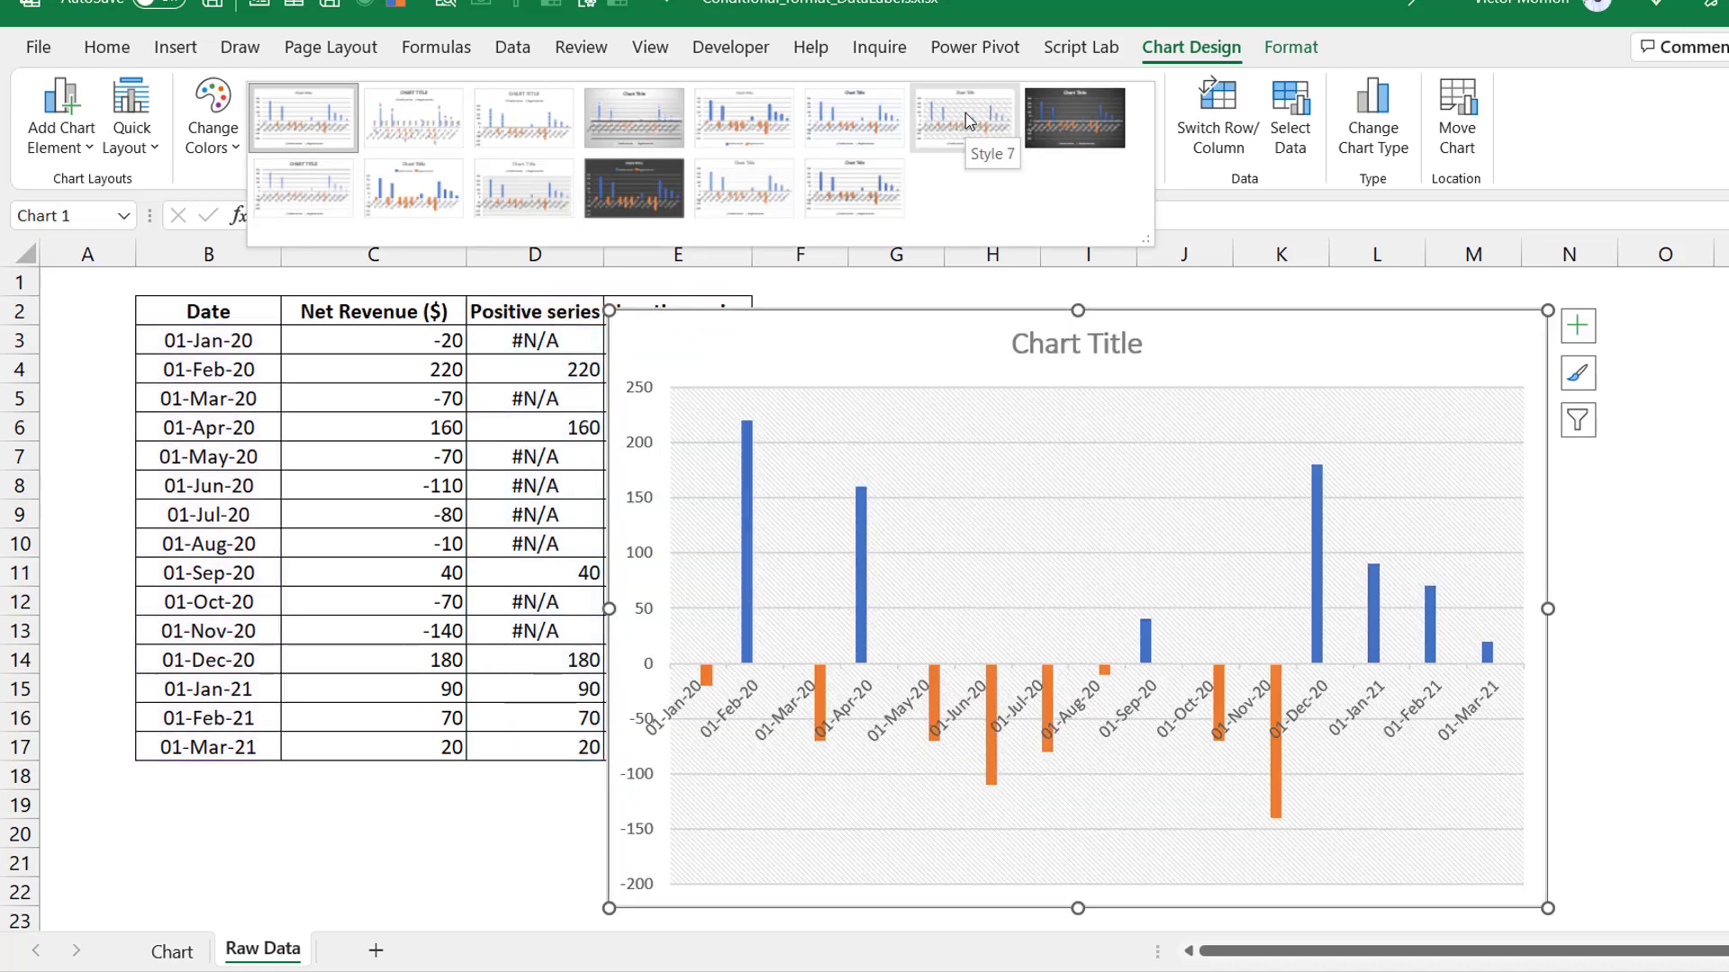
pyautogui.click(965, 120)
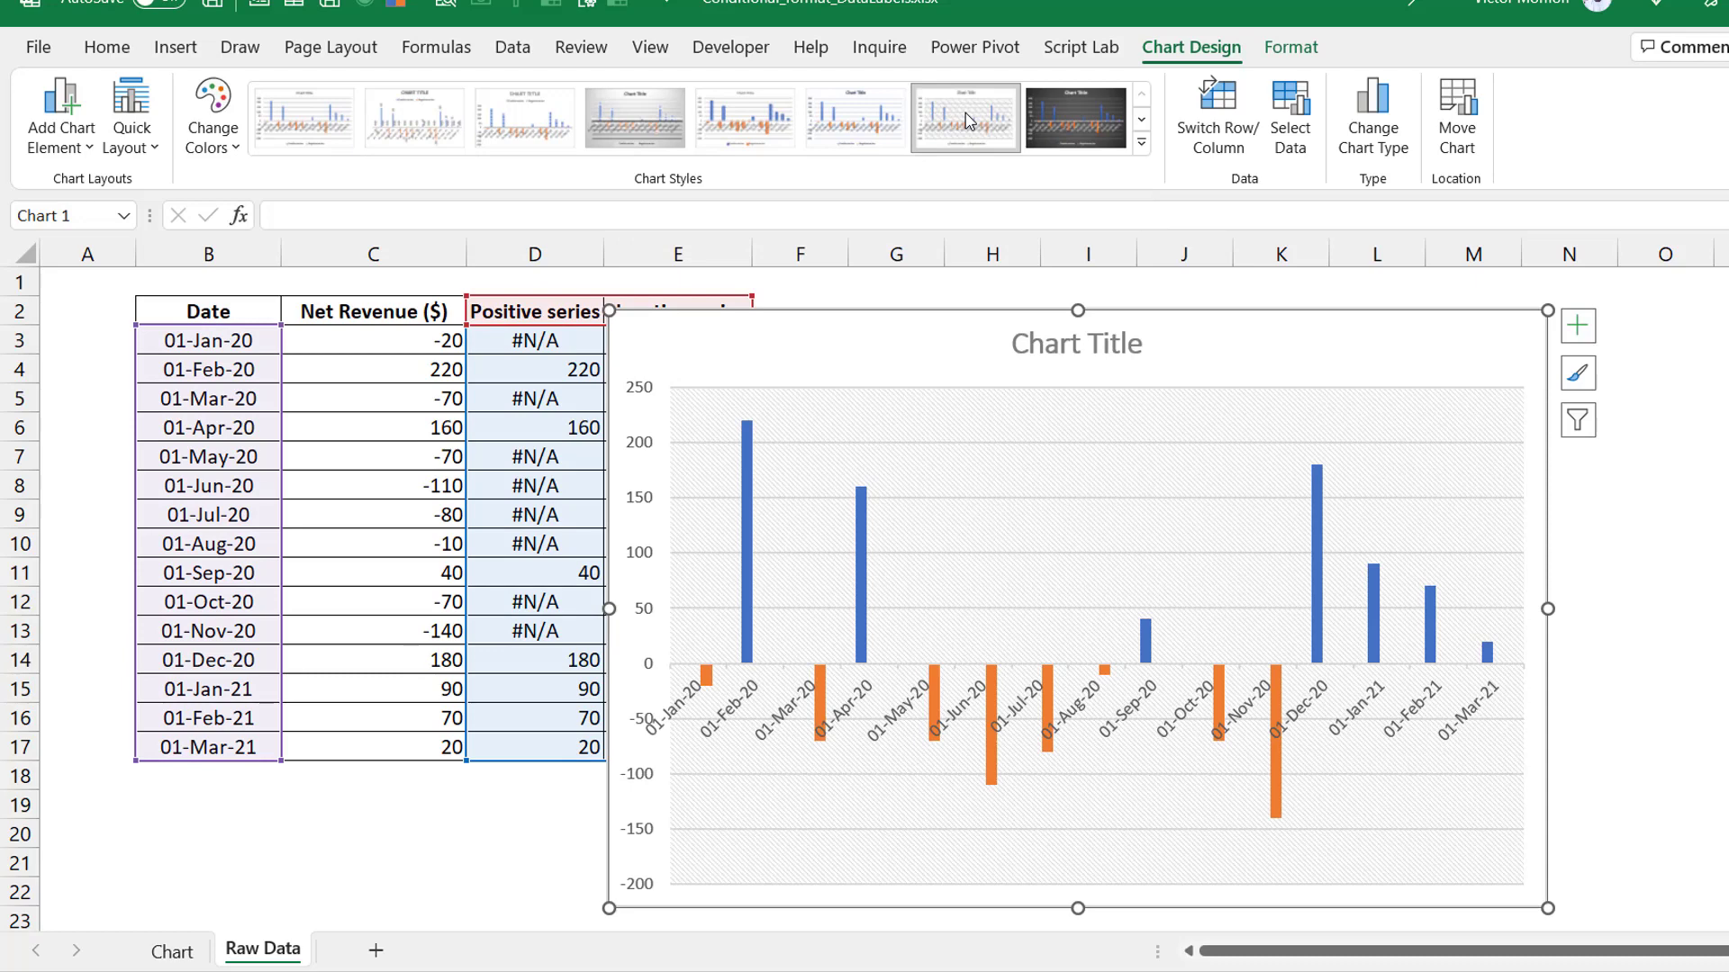
pyautogui.moveTo(1549, 309); pyautogui.dragTo(1567, 291)
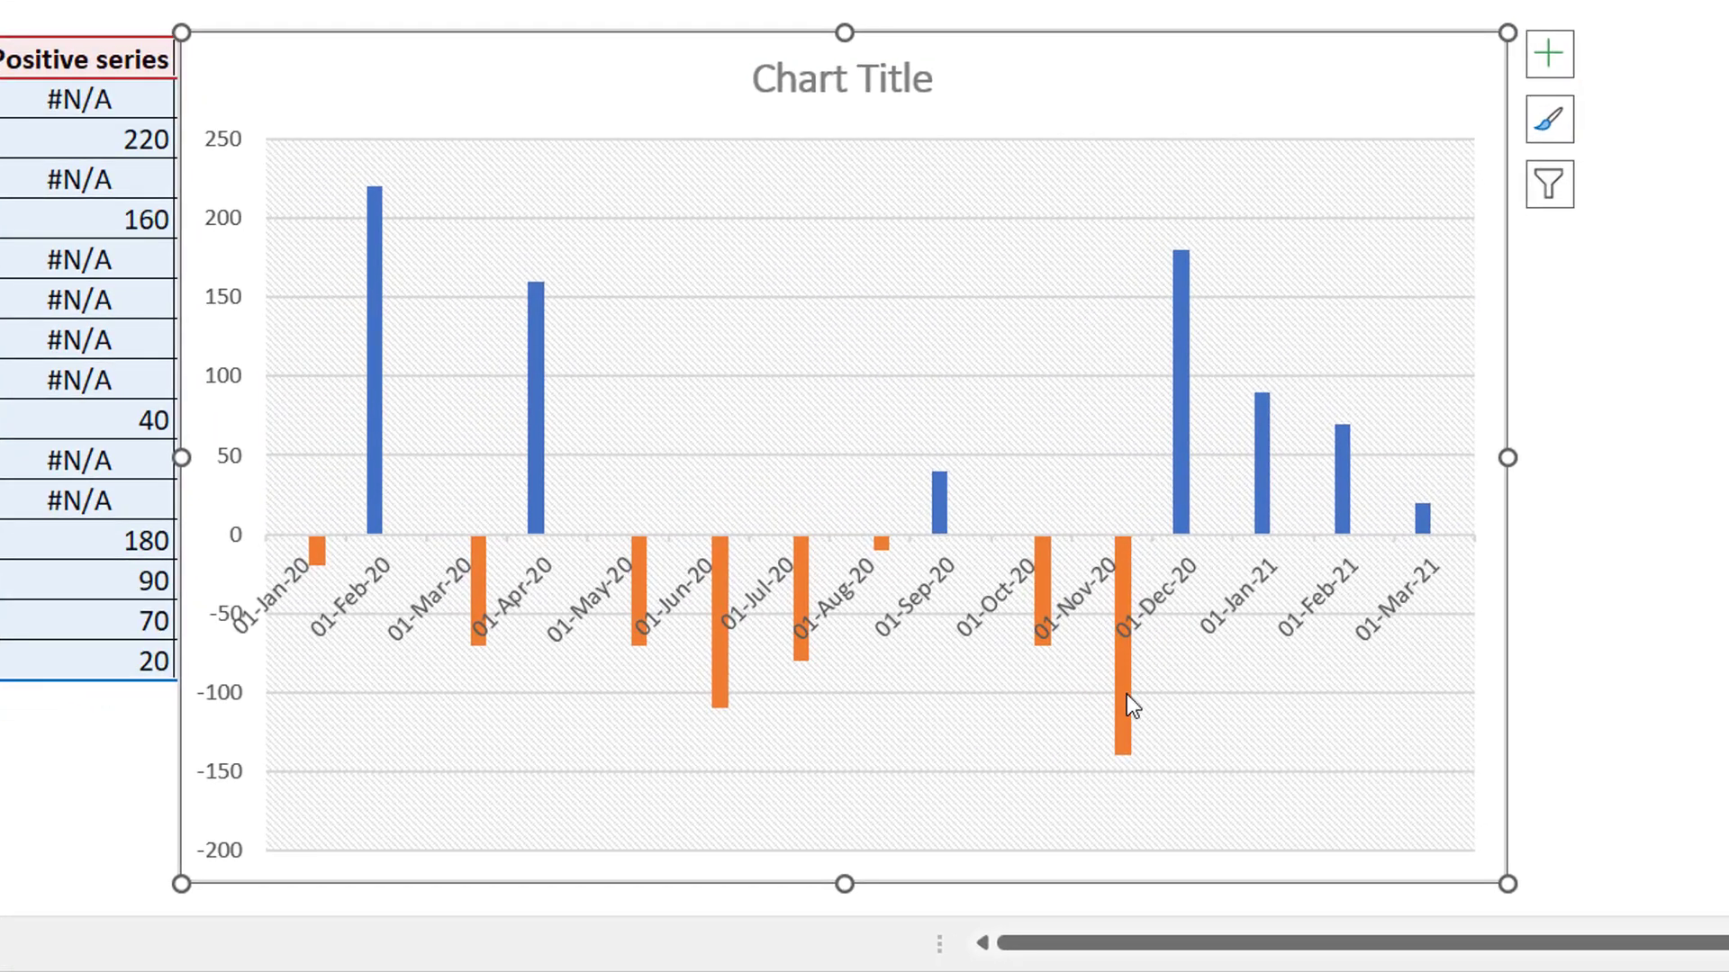
# Step: Add data labels to the Negative series columns
pyautogui.moveTo(1127, 694)
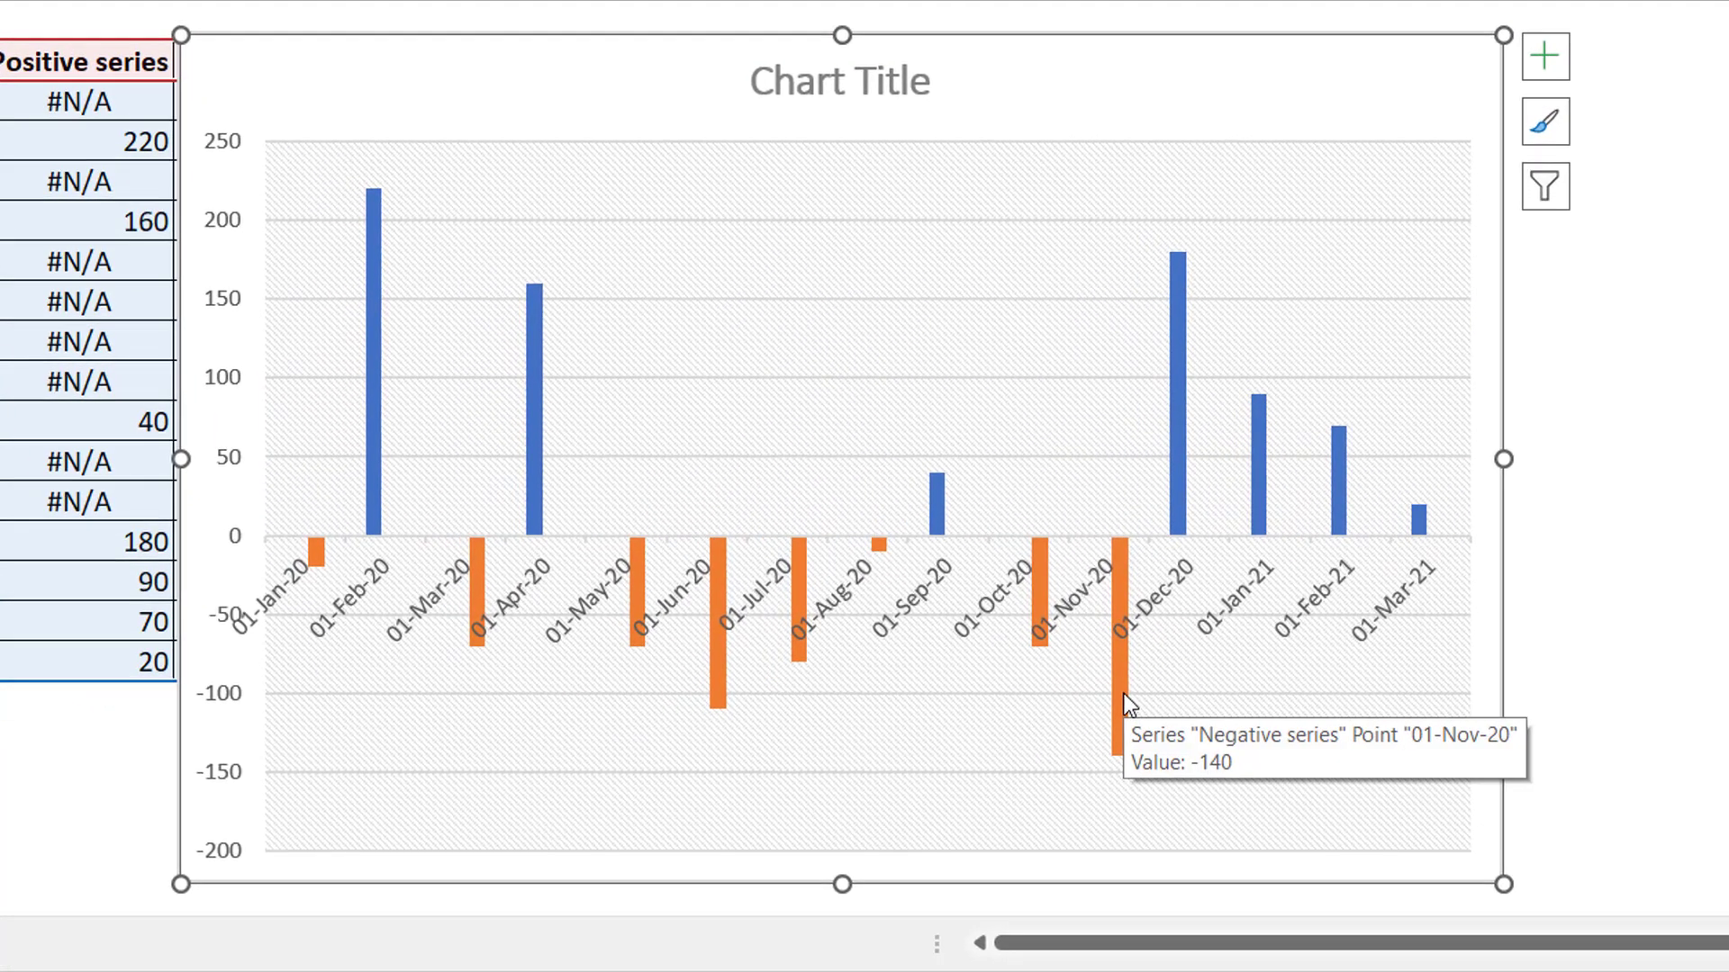
pyautogui.click(1126, 693)
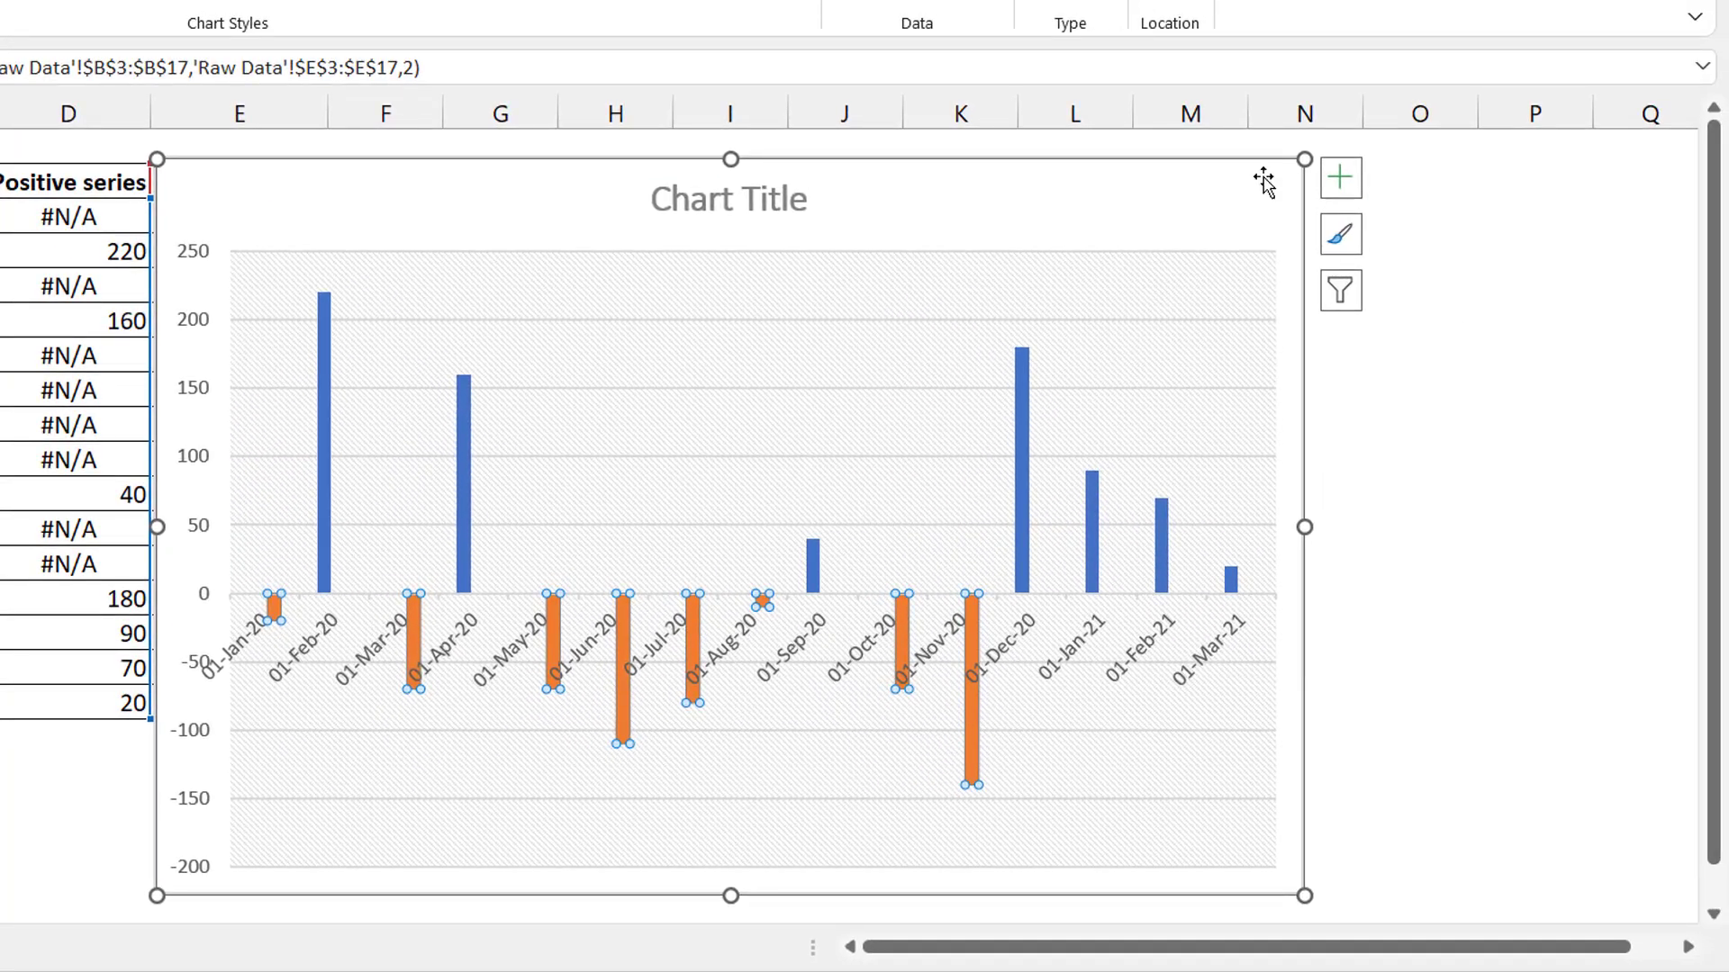
pyautogui.click(1342, 181)
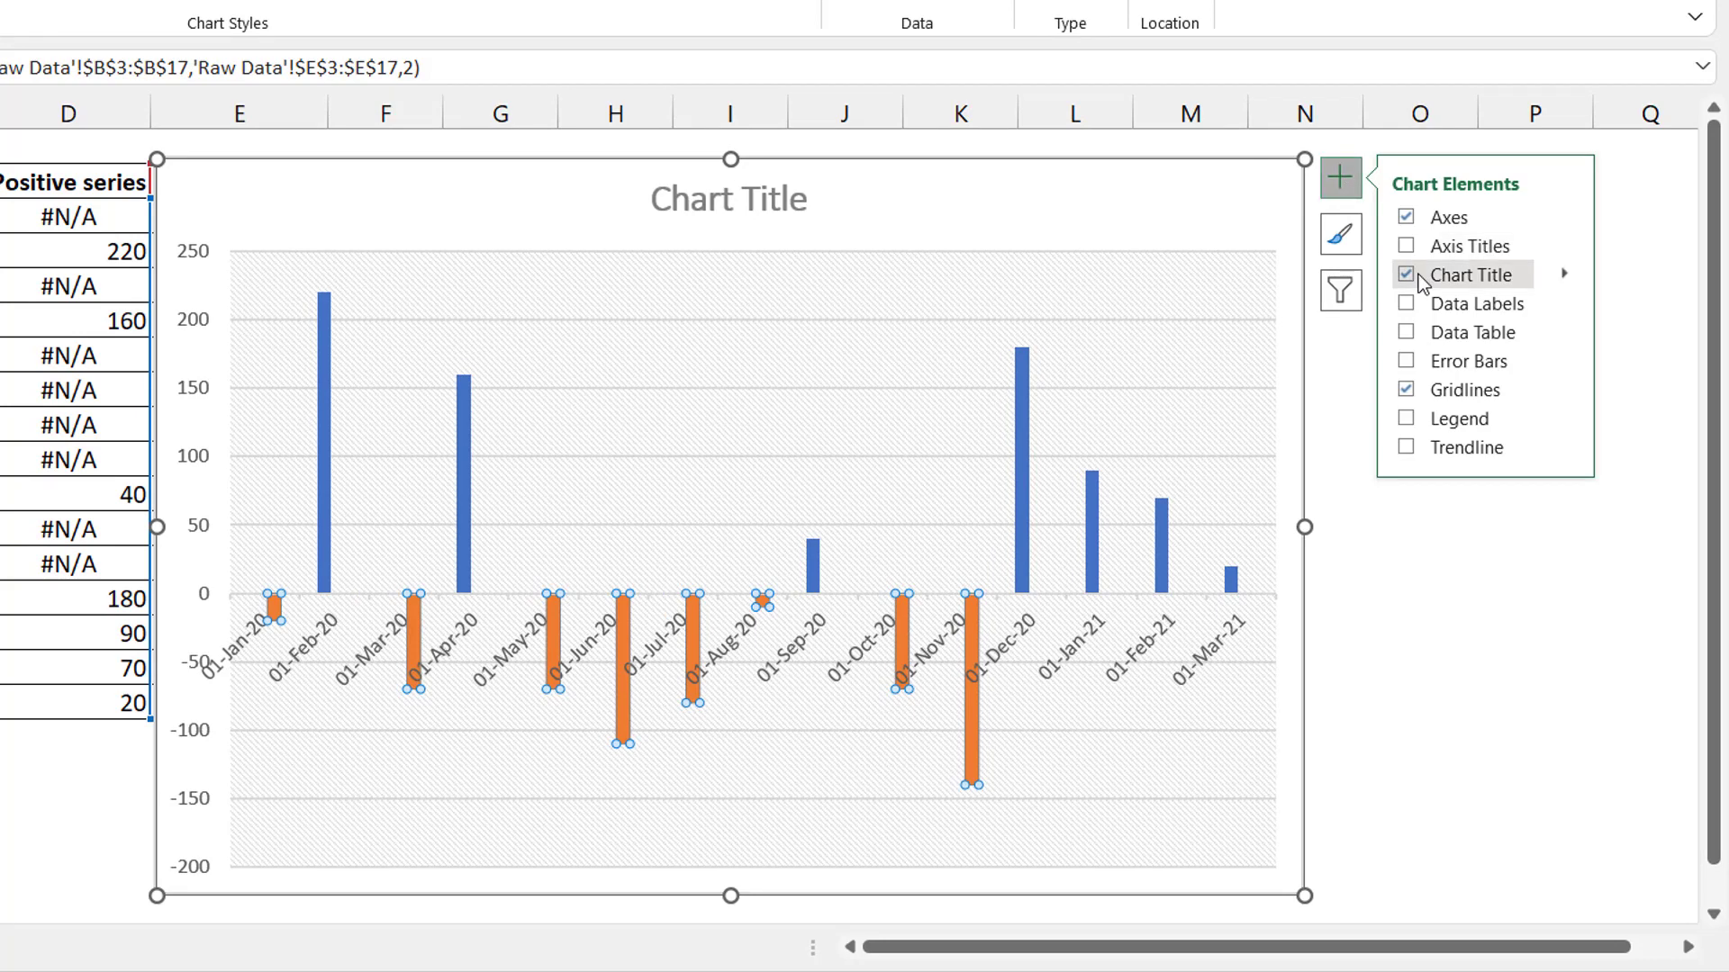
pyautogui.click(1419, 308)
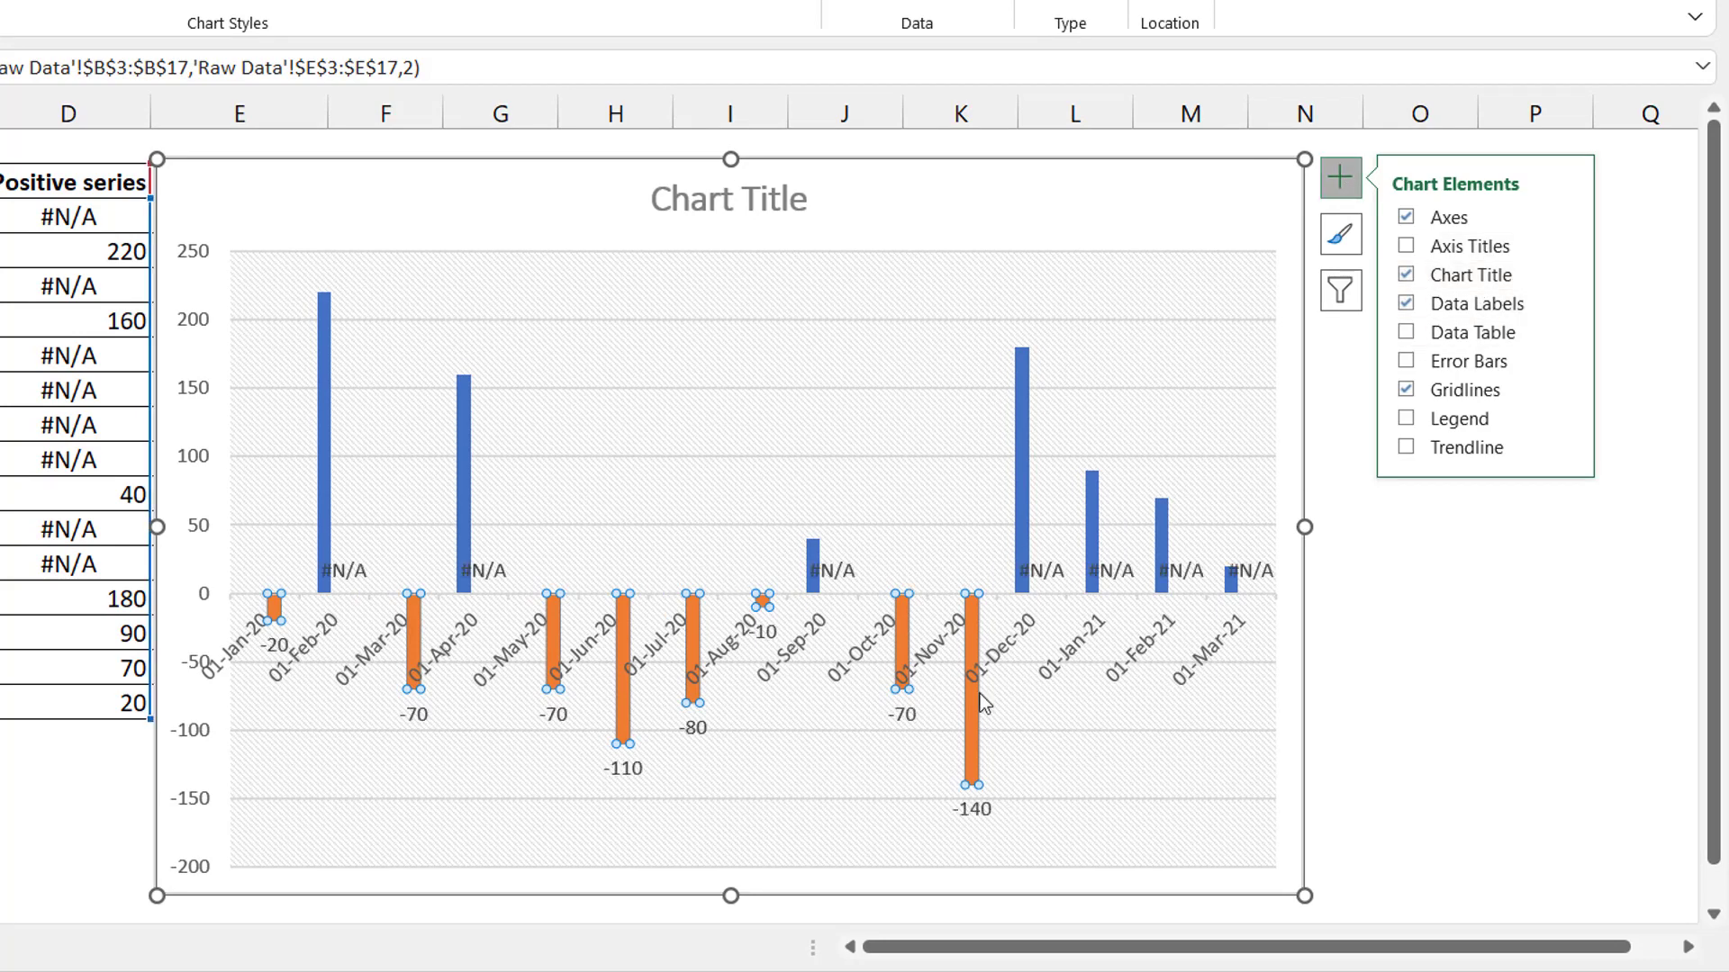
# Step: Give the Negative series data labels a standard red fill and a white font colour
pyautogui.click(974, 808)
pyautogui.rightClick(974, 809)
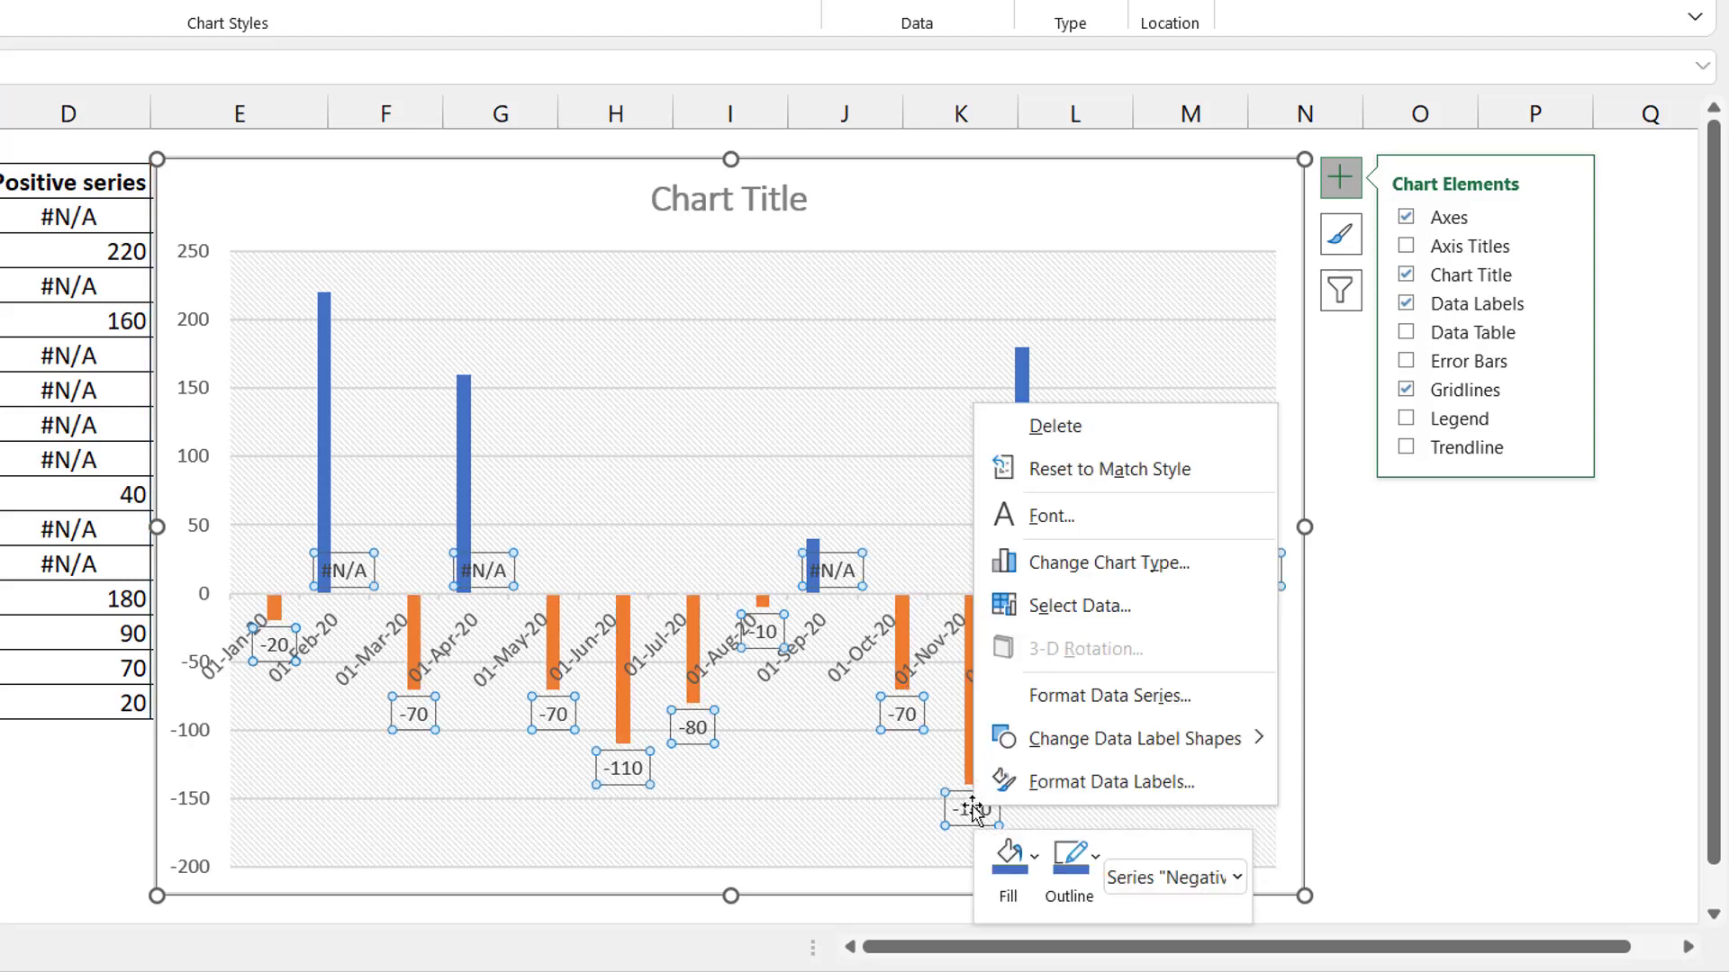
pyautogui.click(1030, 873)
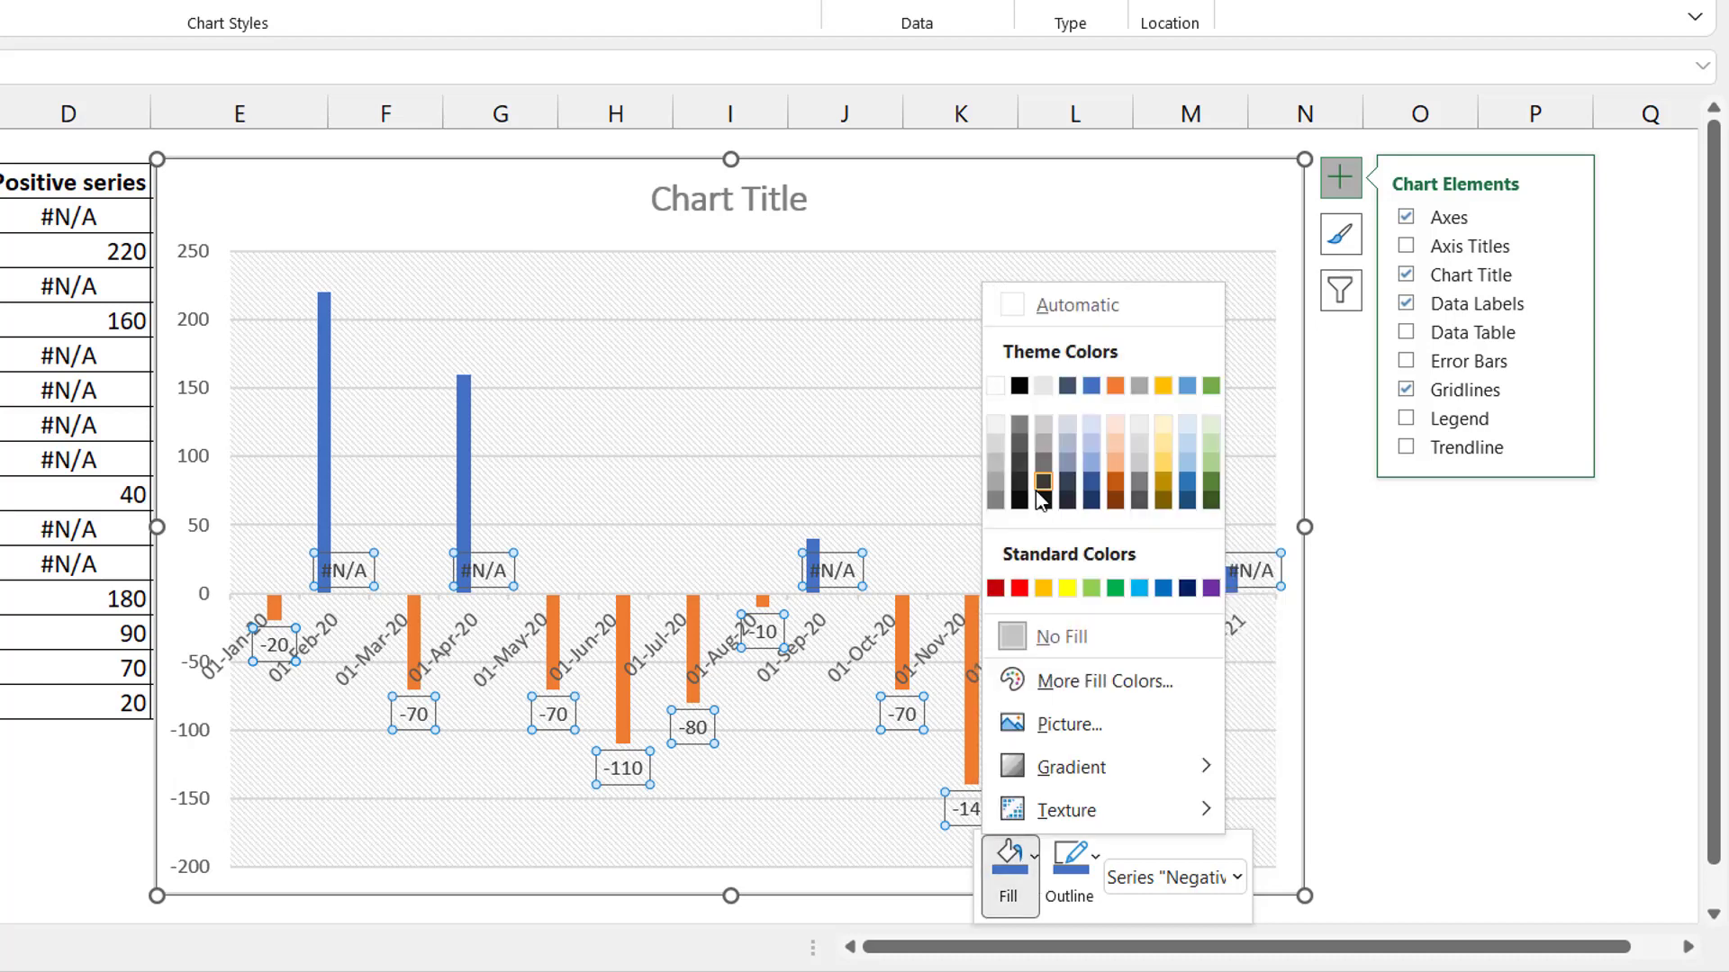
pyautogui.click(1022, 588)
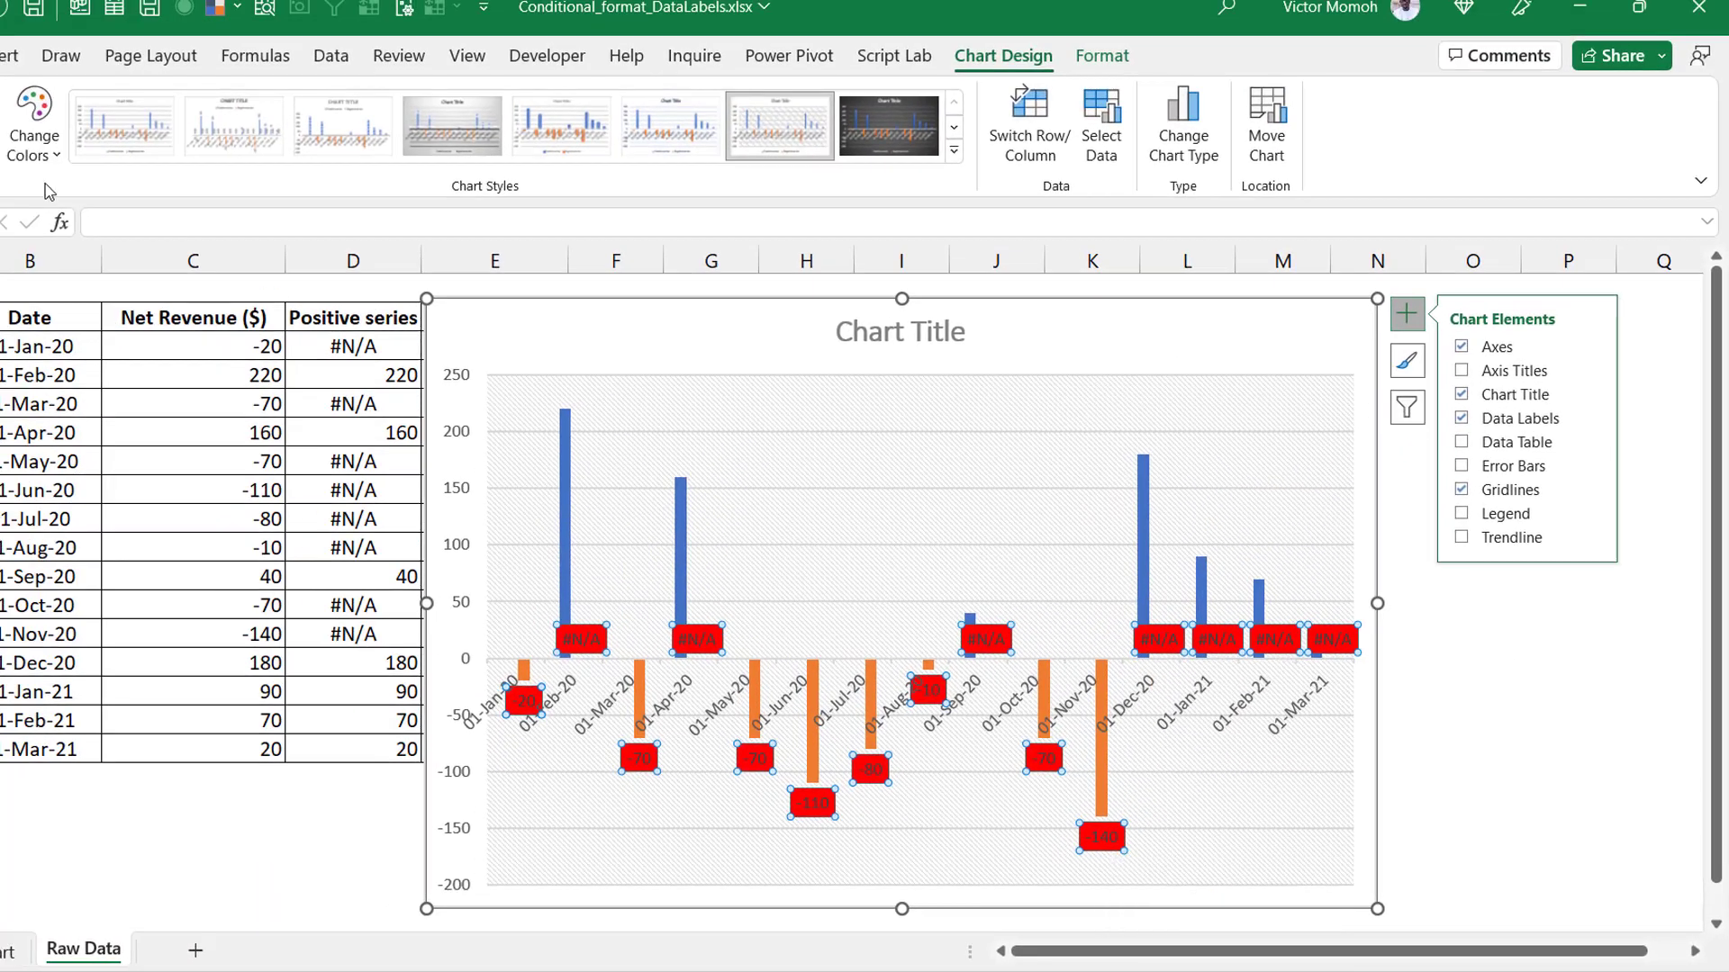
pyautogui.hotkey('alt', 'h')
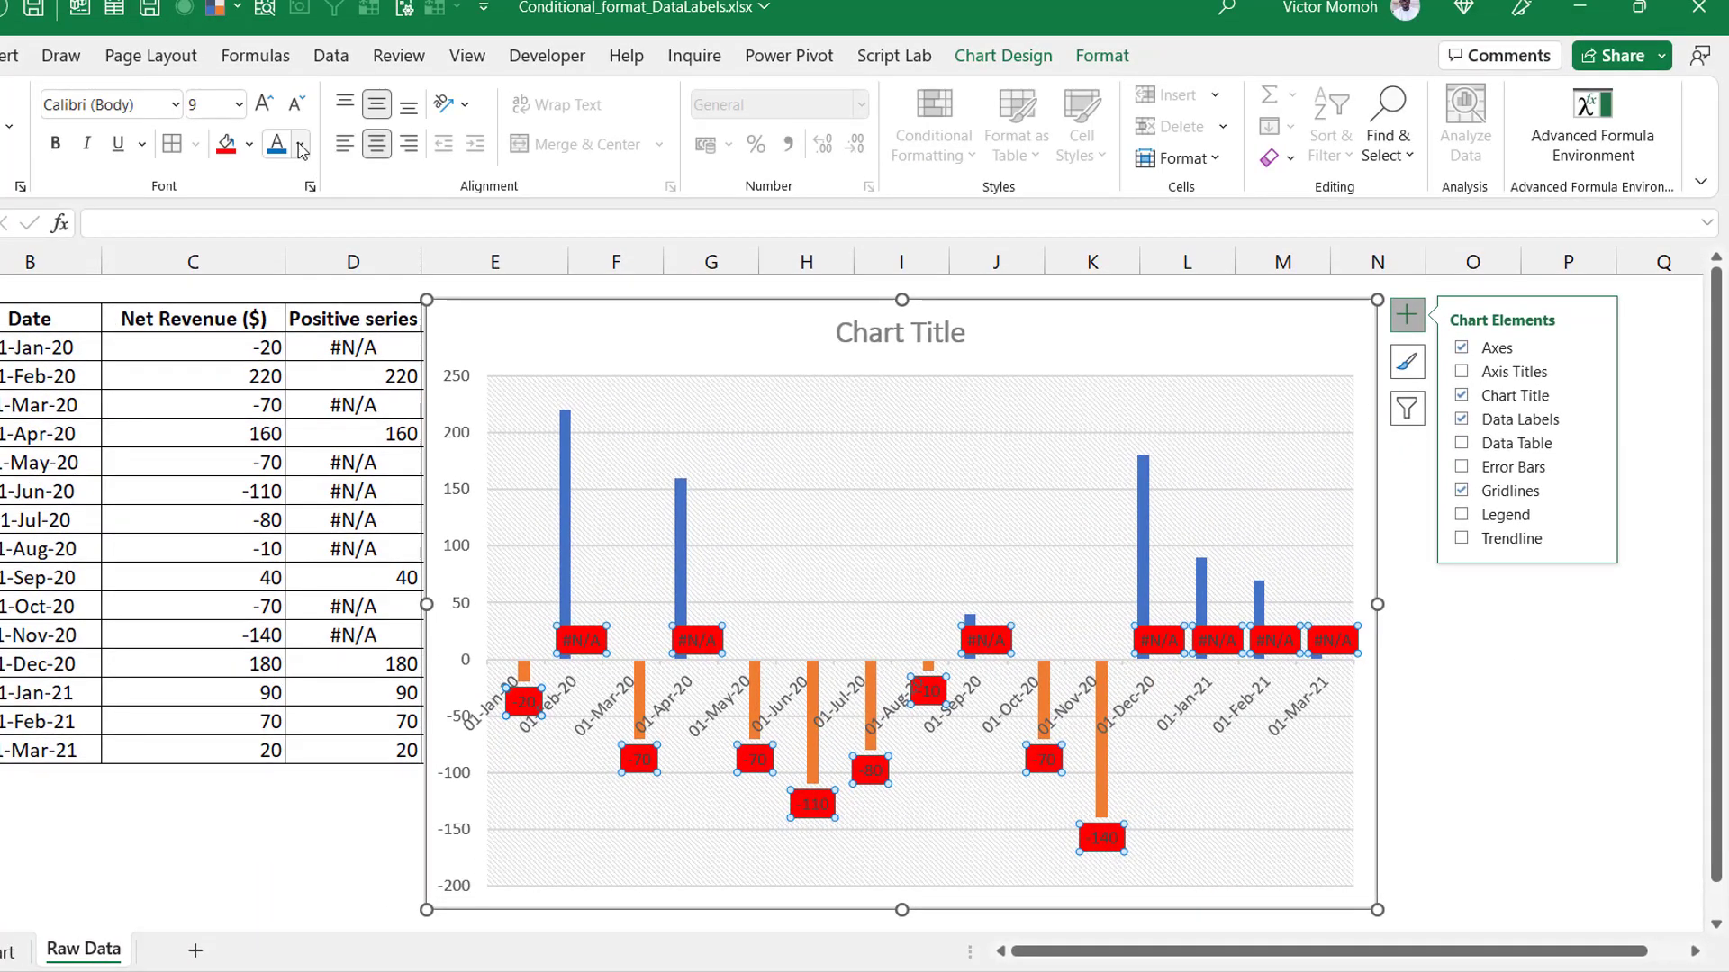
pyautogui.click(300, 142)
pyautogui.click(274, 245)
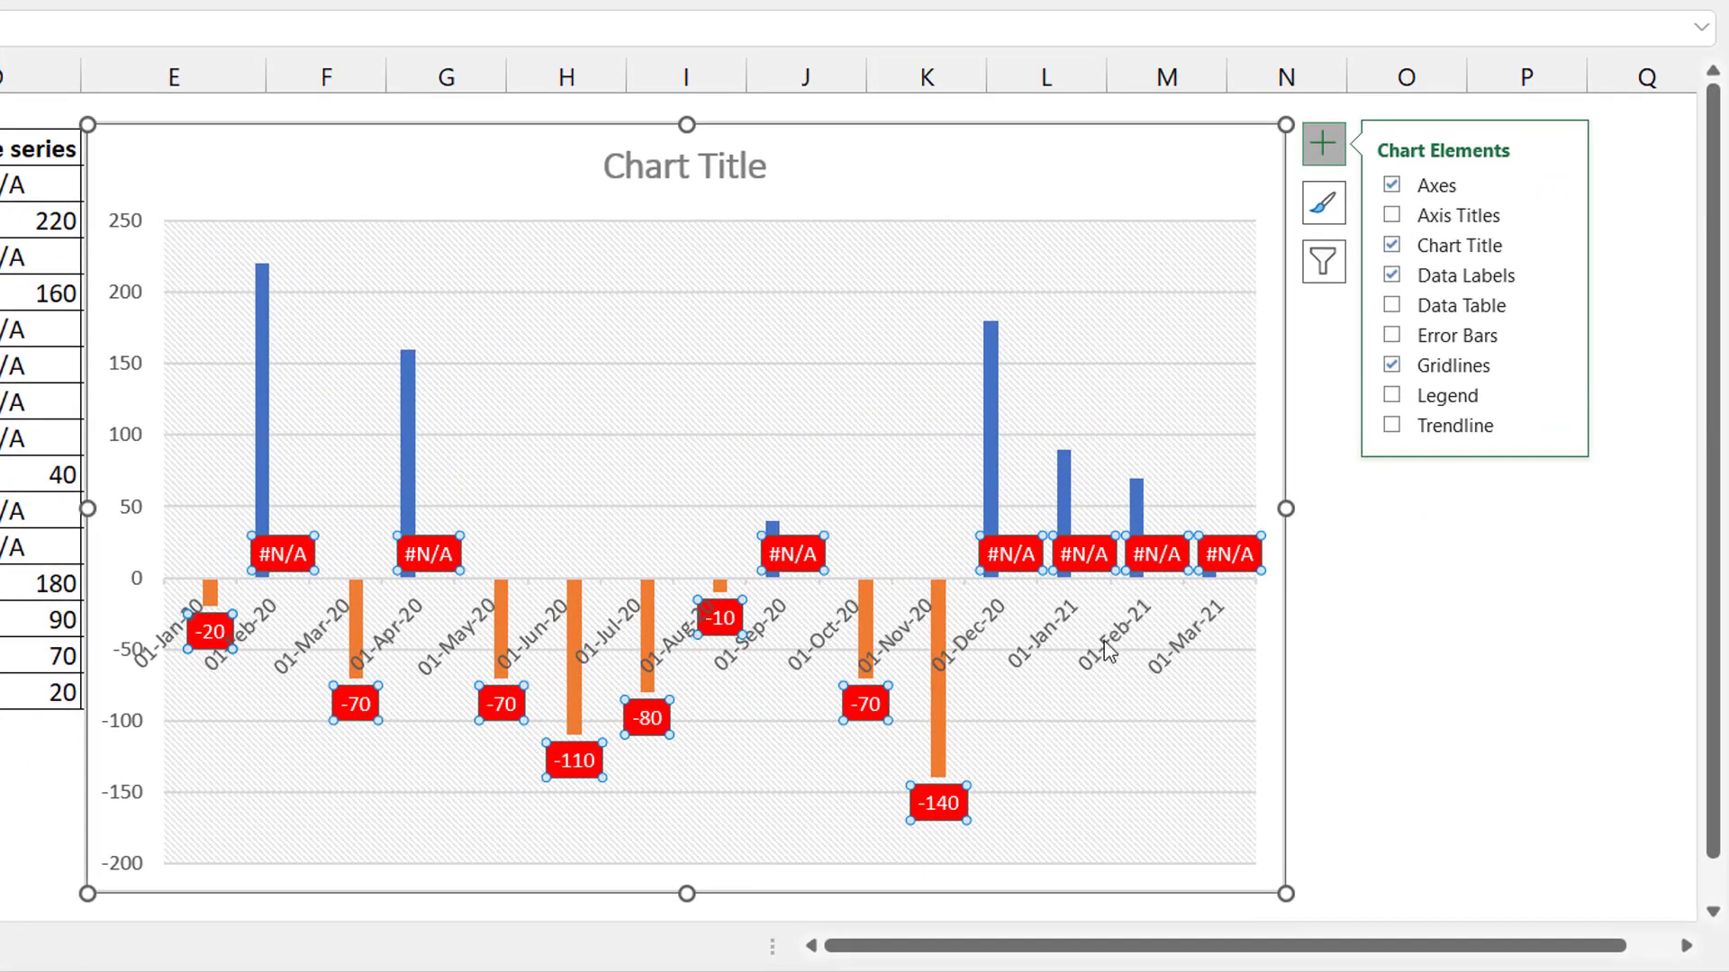
pyautogui.click(1163, 356)
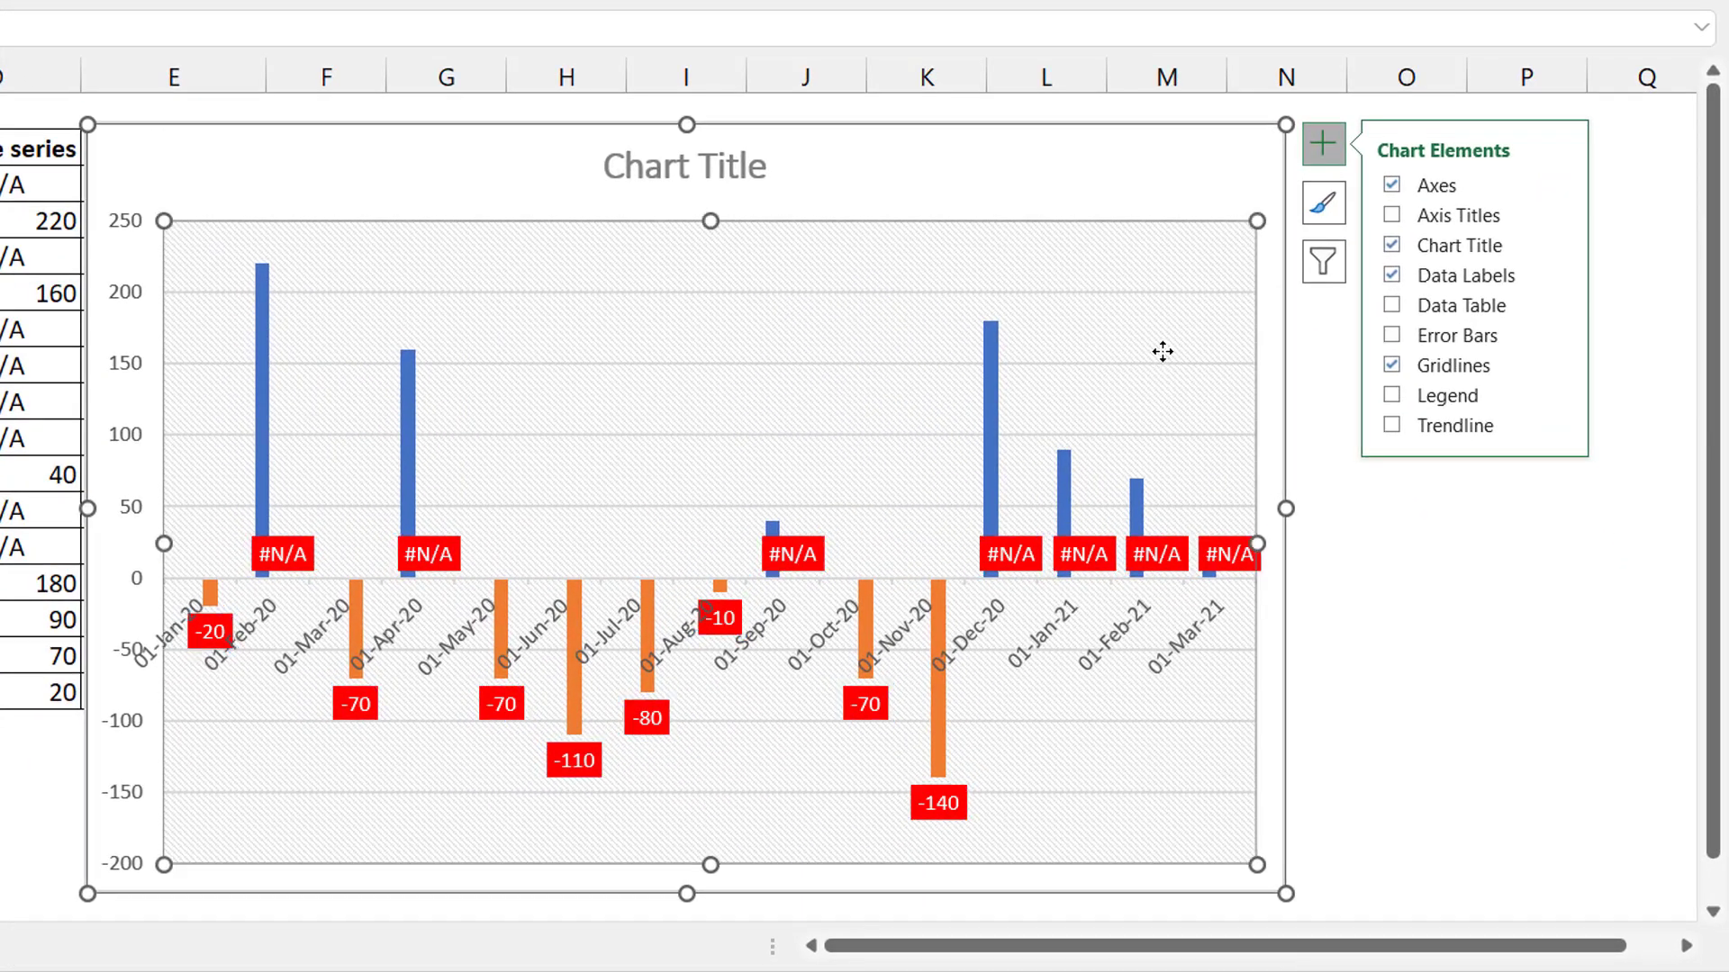
# Step: Add data labels to the Positive series and give them a standard green fill and a white font colour
pyautogui.click(995, 351)
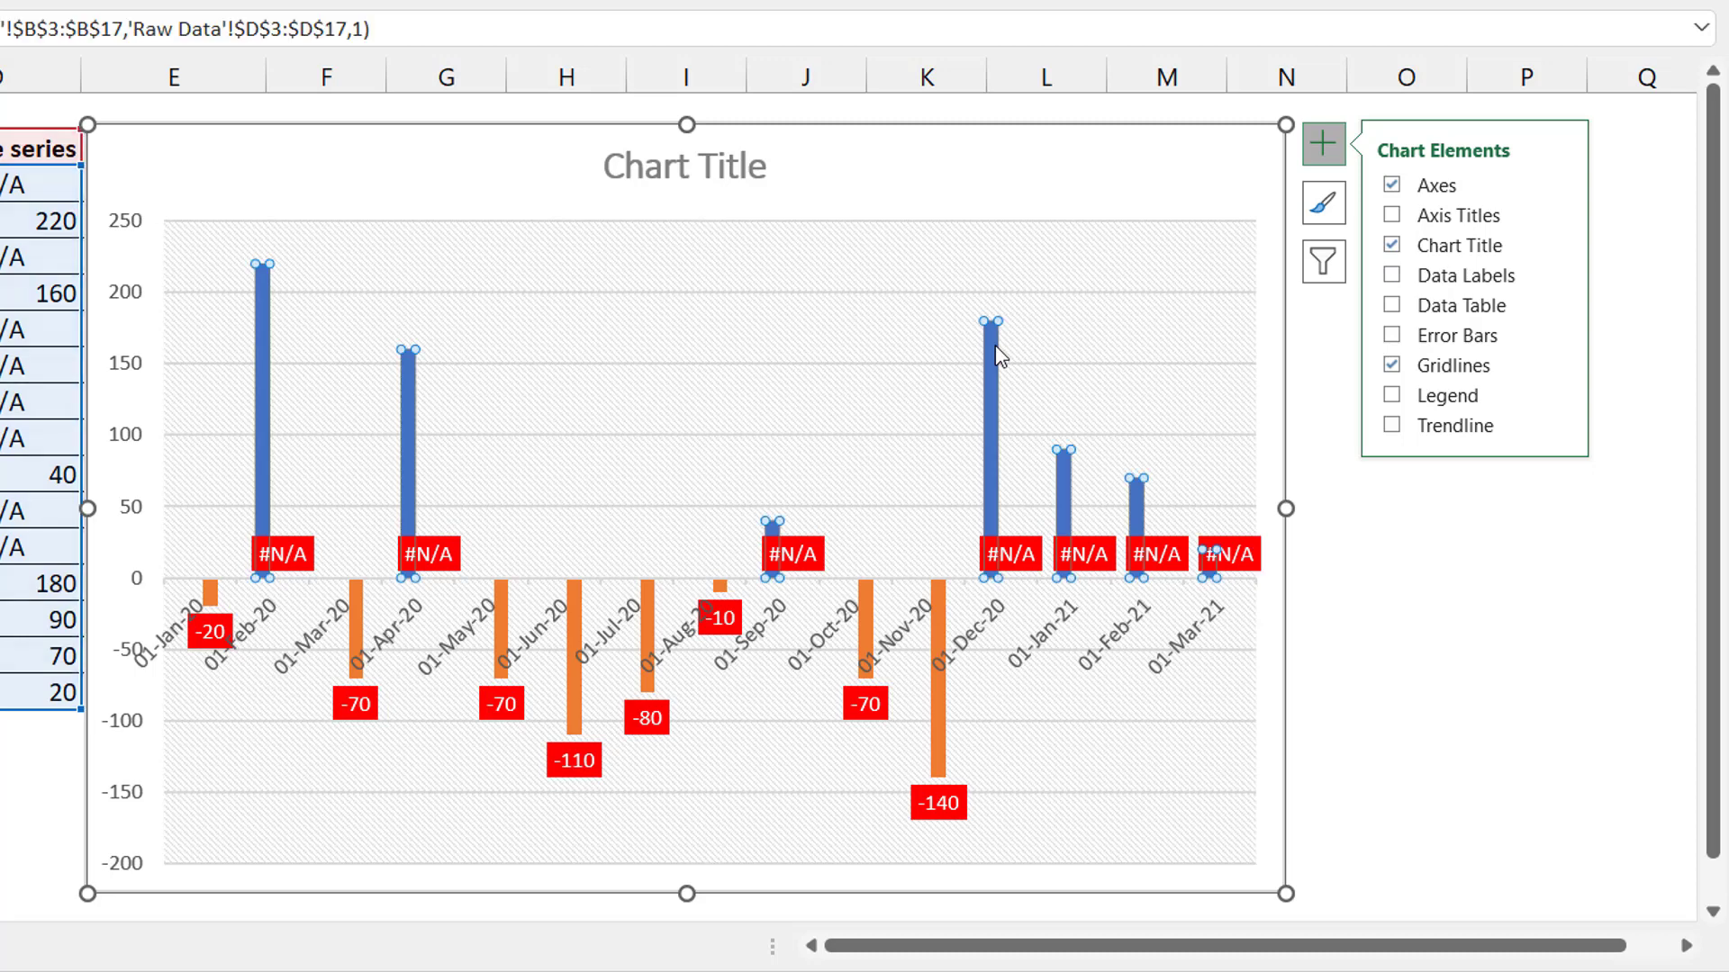
pyautogui.click(1393, 277)
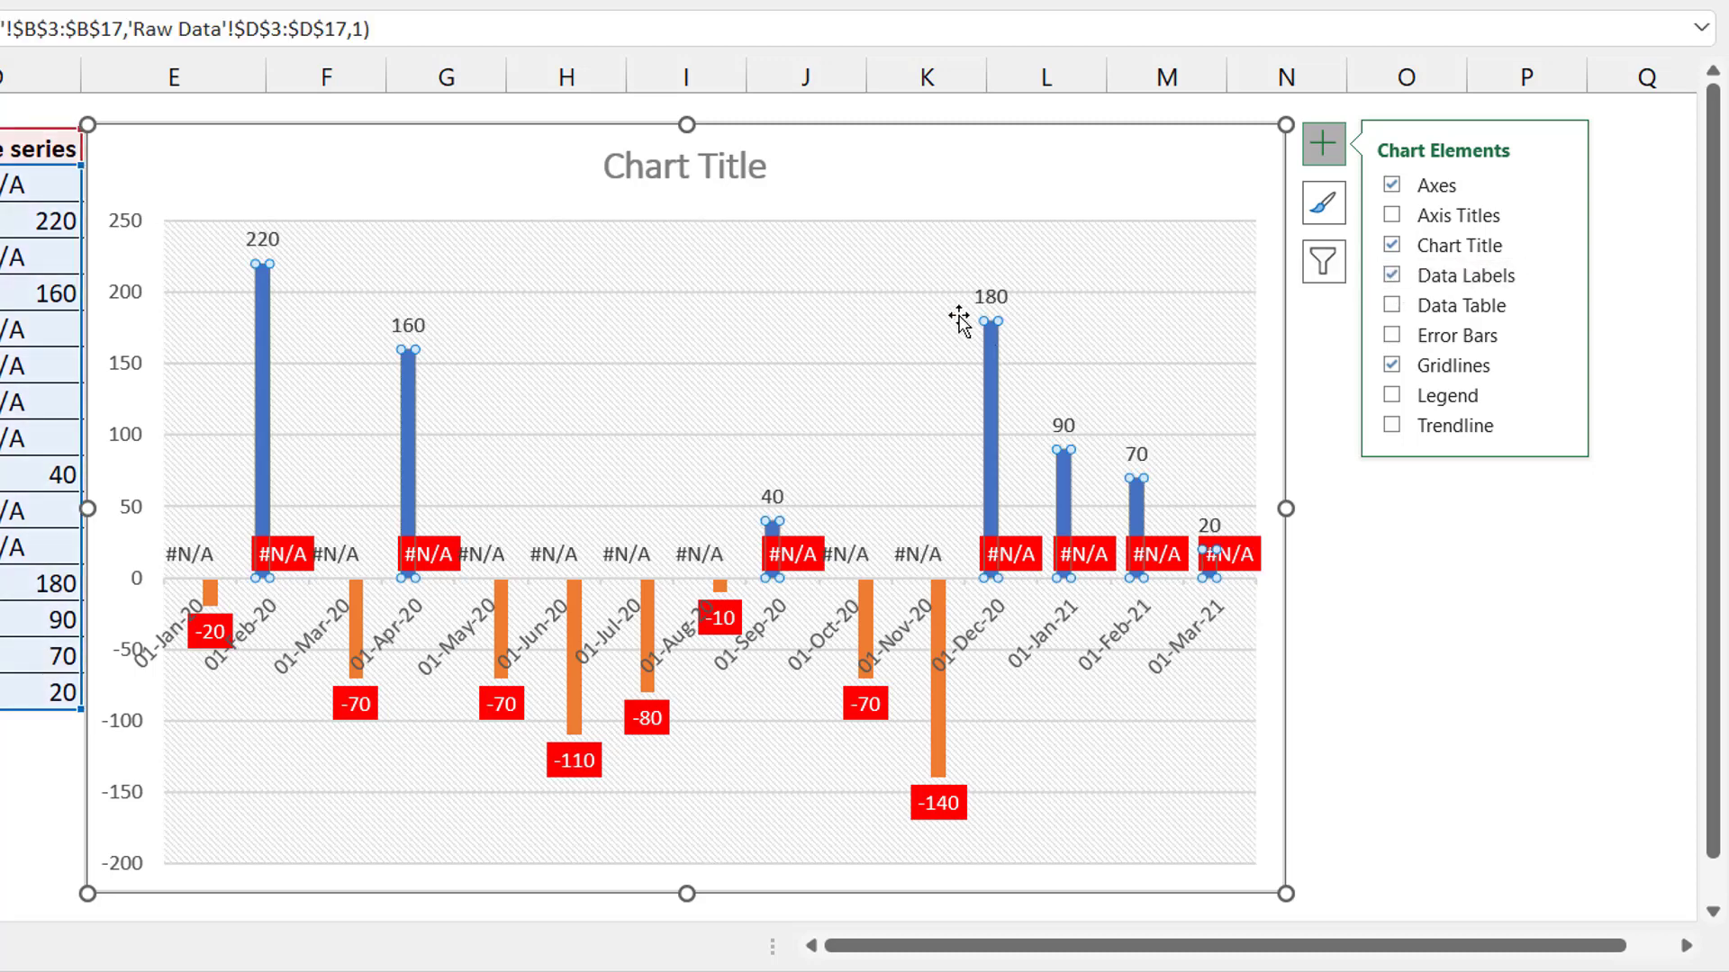
pyautogui.click(990, 301)
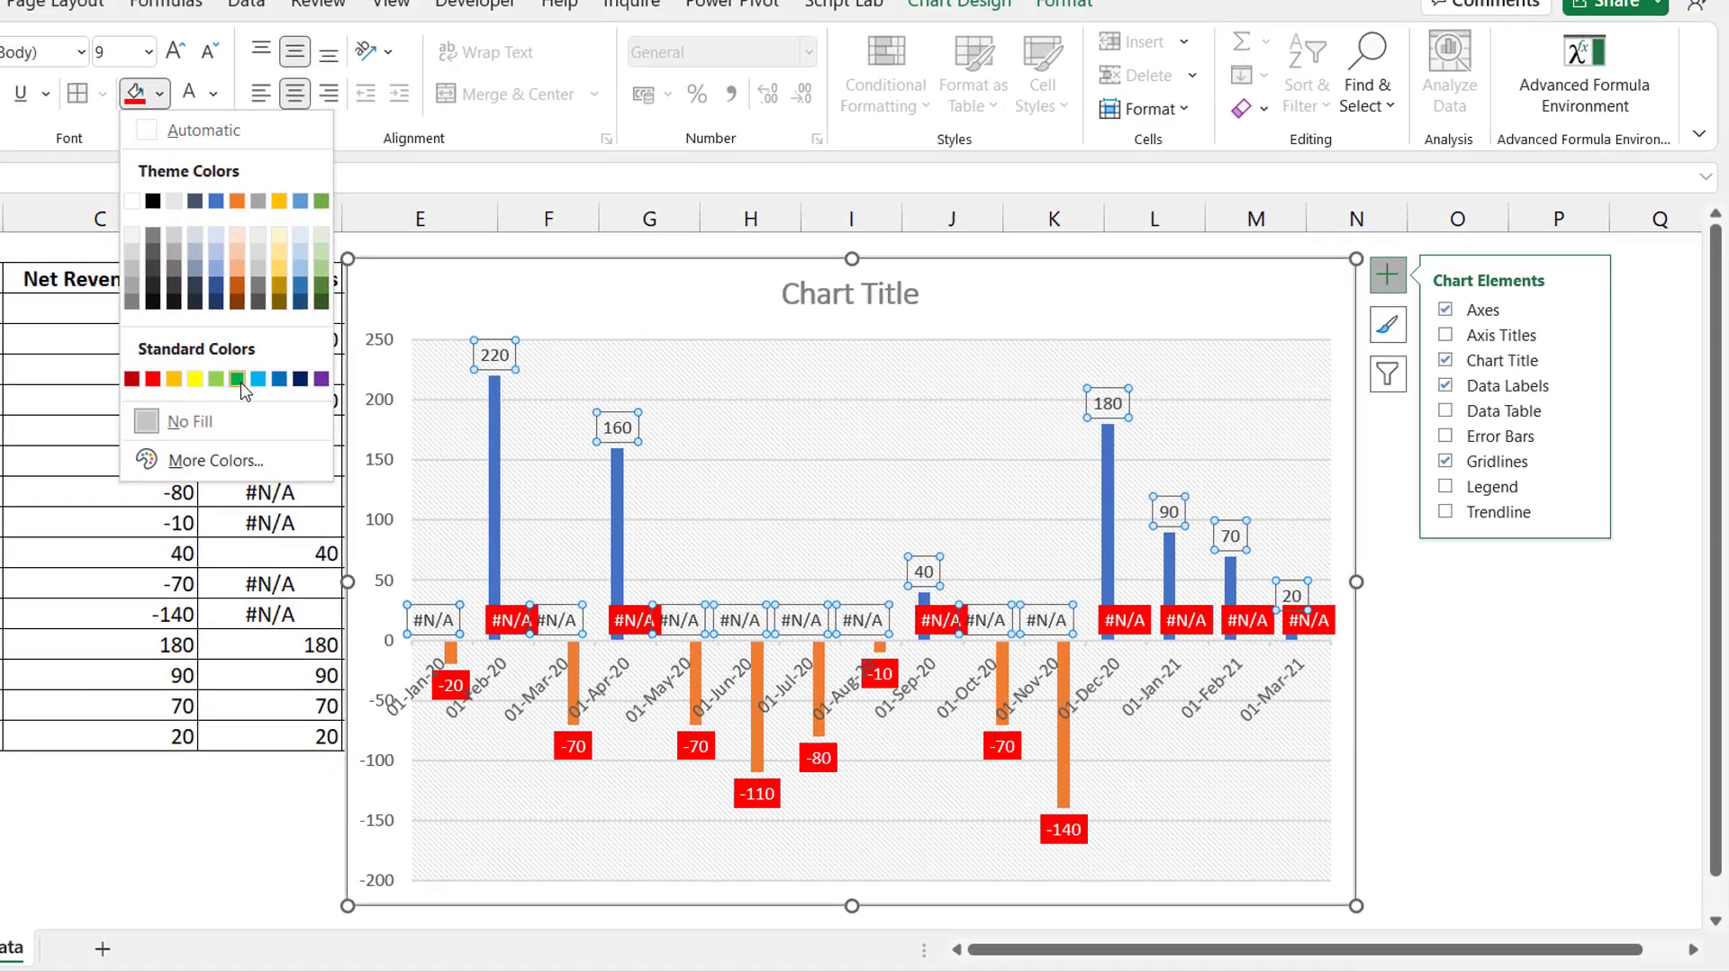
pyautogui.click(1, 280)
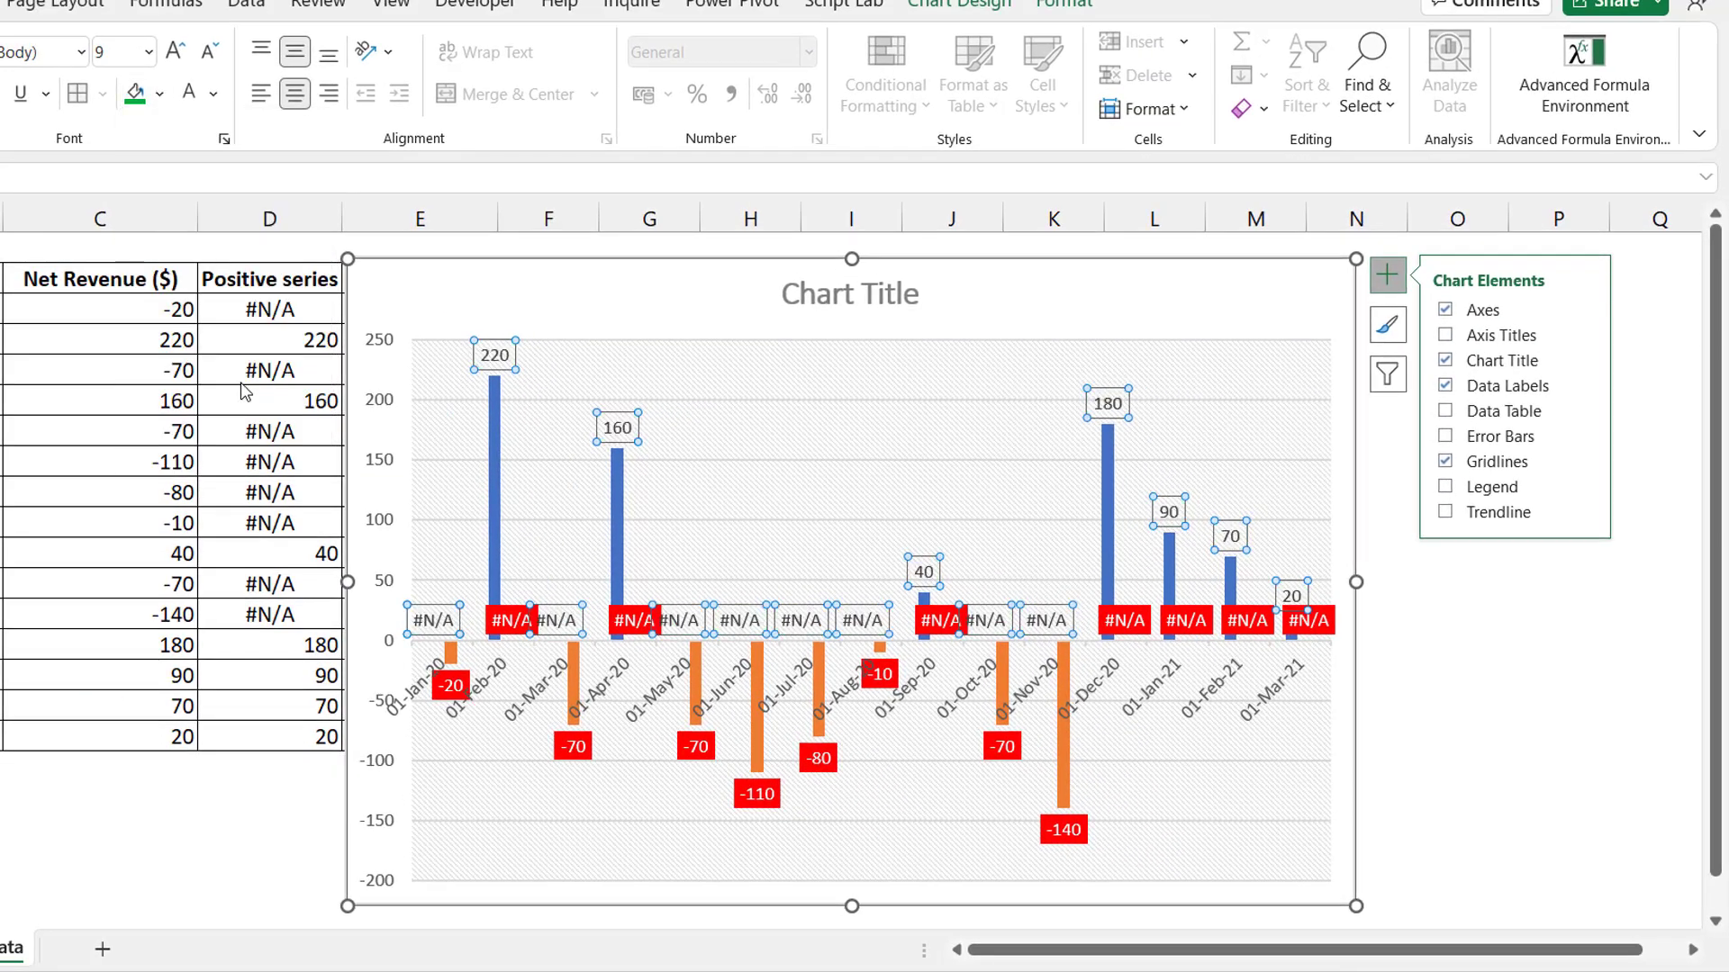
pyautogui.click(187, 99)
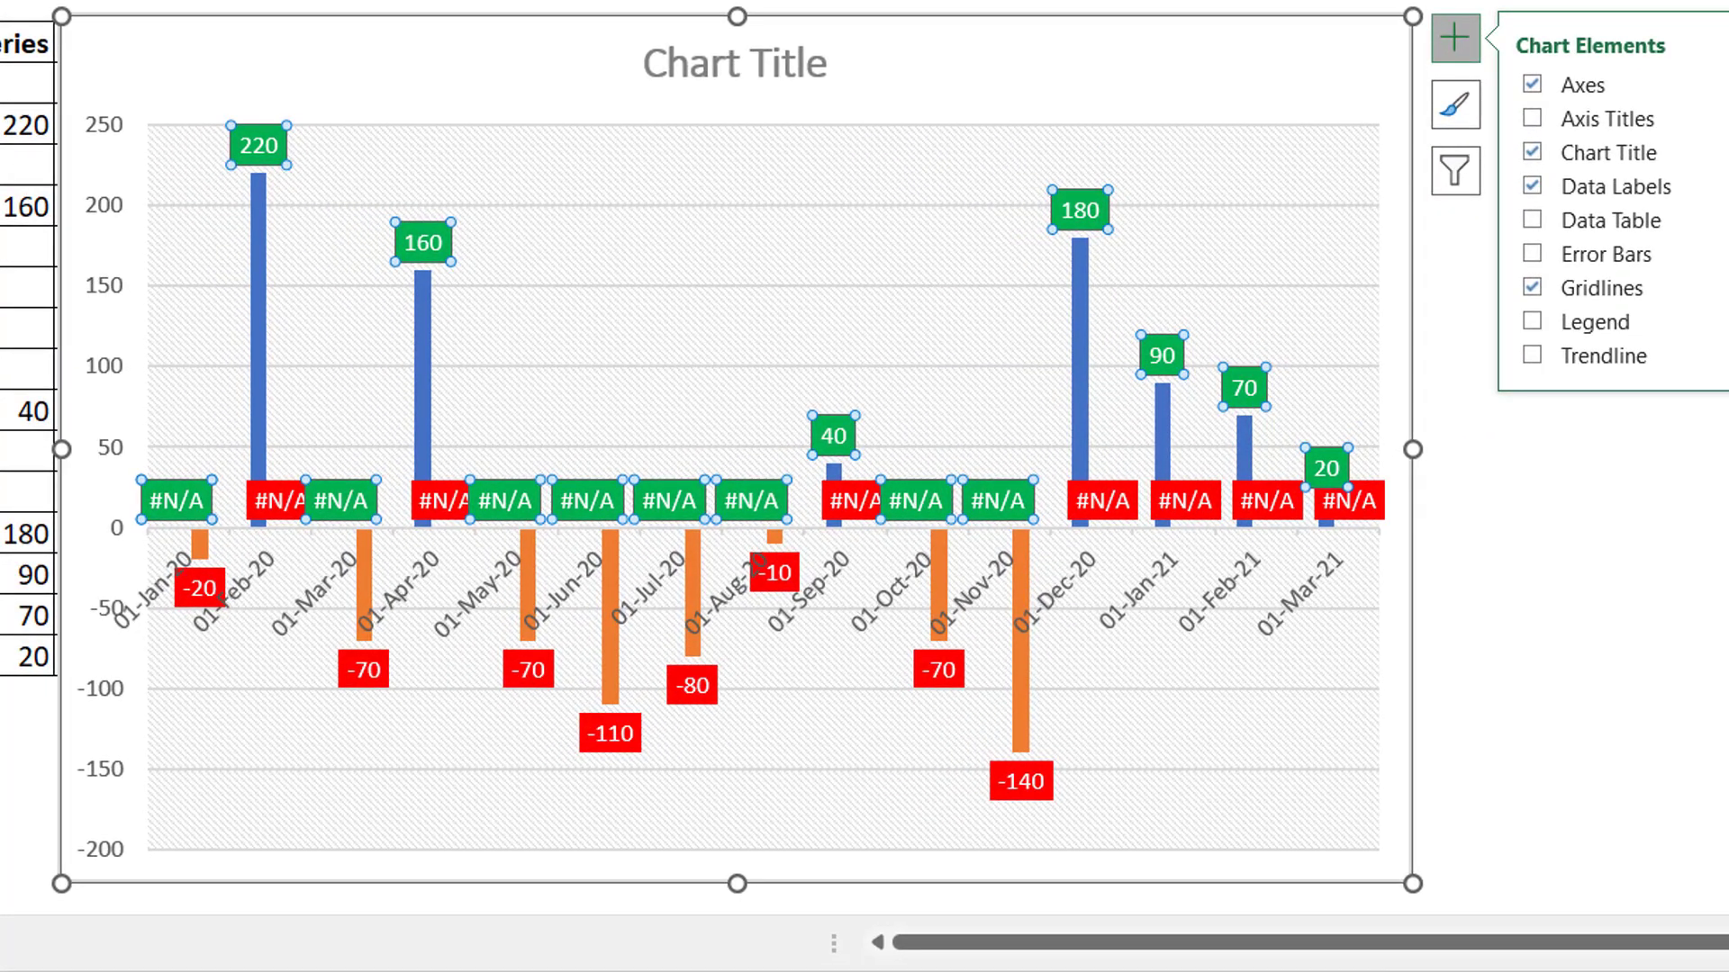
# Step: Set the chart's hidden and empty cell settings to show #N/A as an empty cell
pyautogui.click(339, 69)
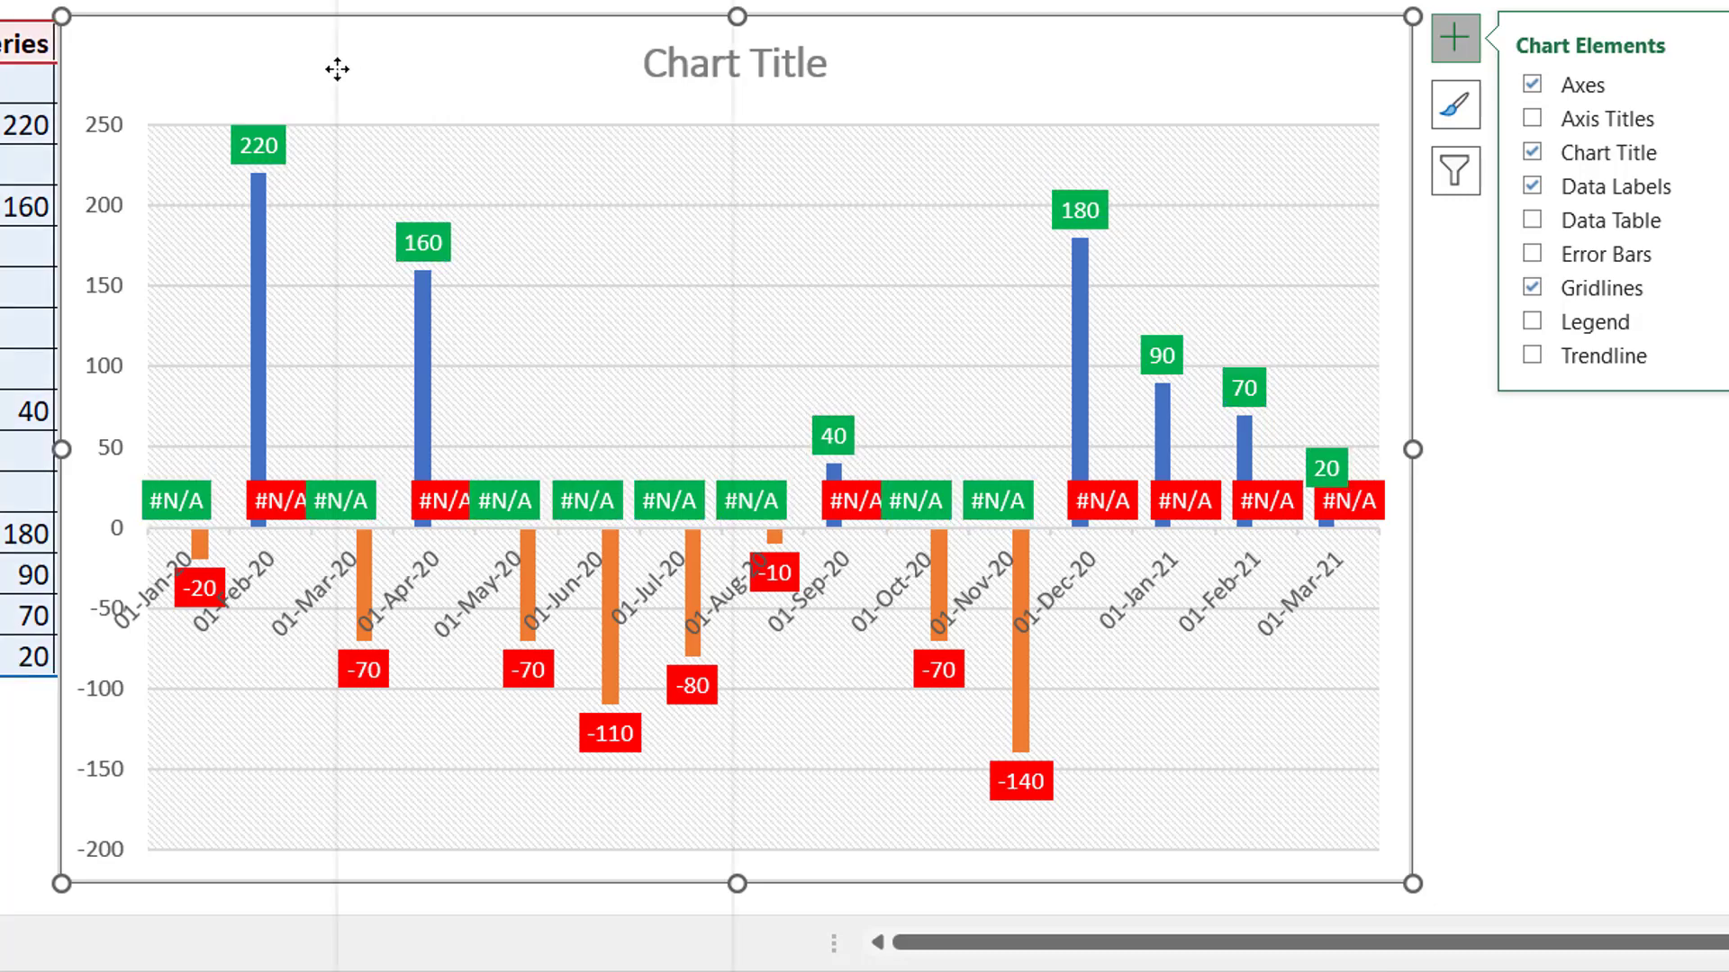
pyautogui.rightClick(338, 69)
pyautogui.click(517, 432)
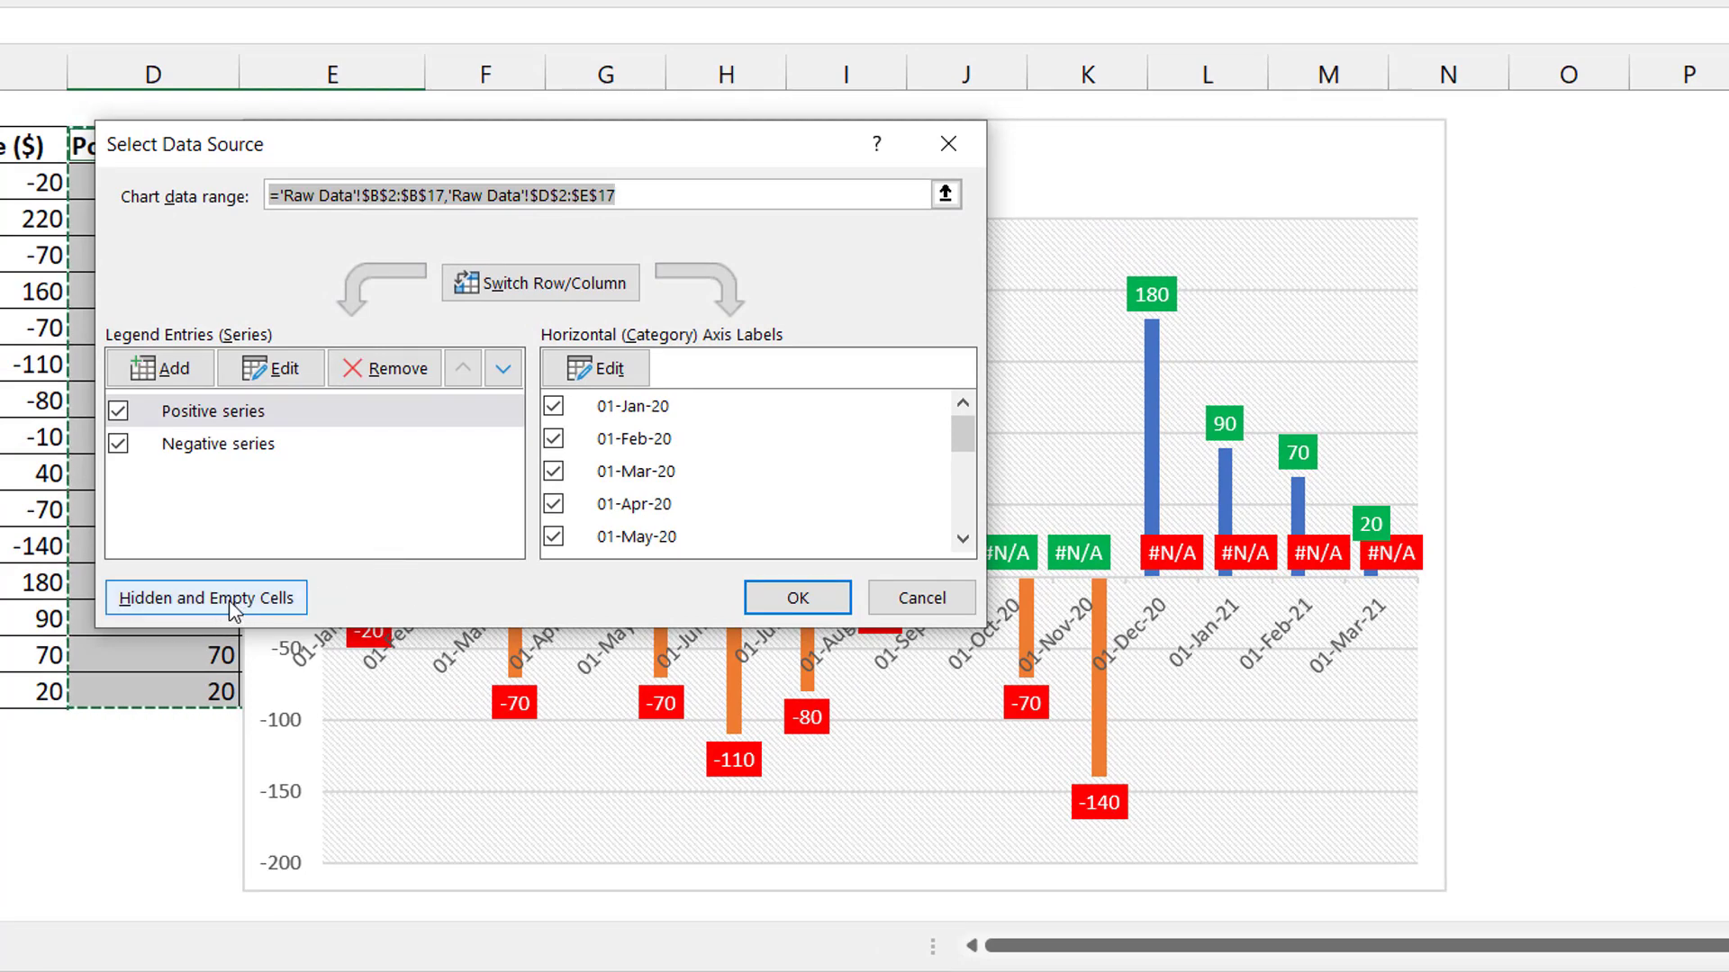
pyautogui.click(266, 615)
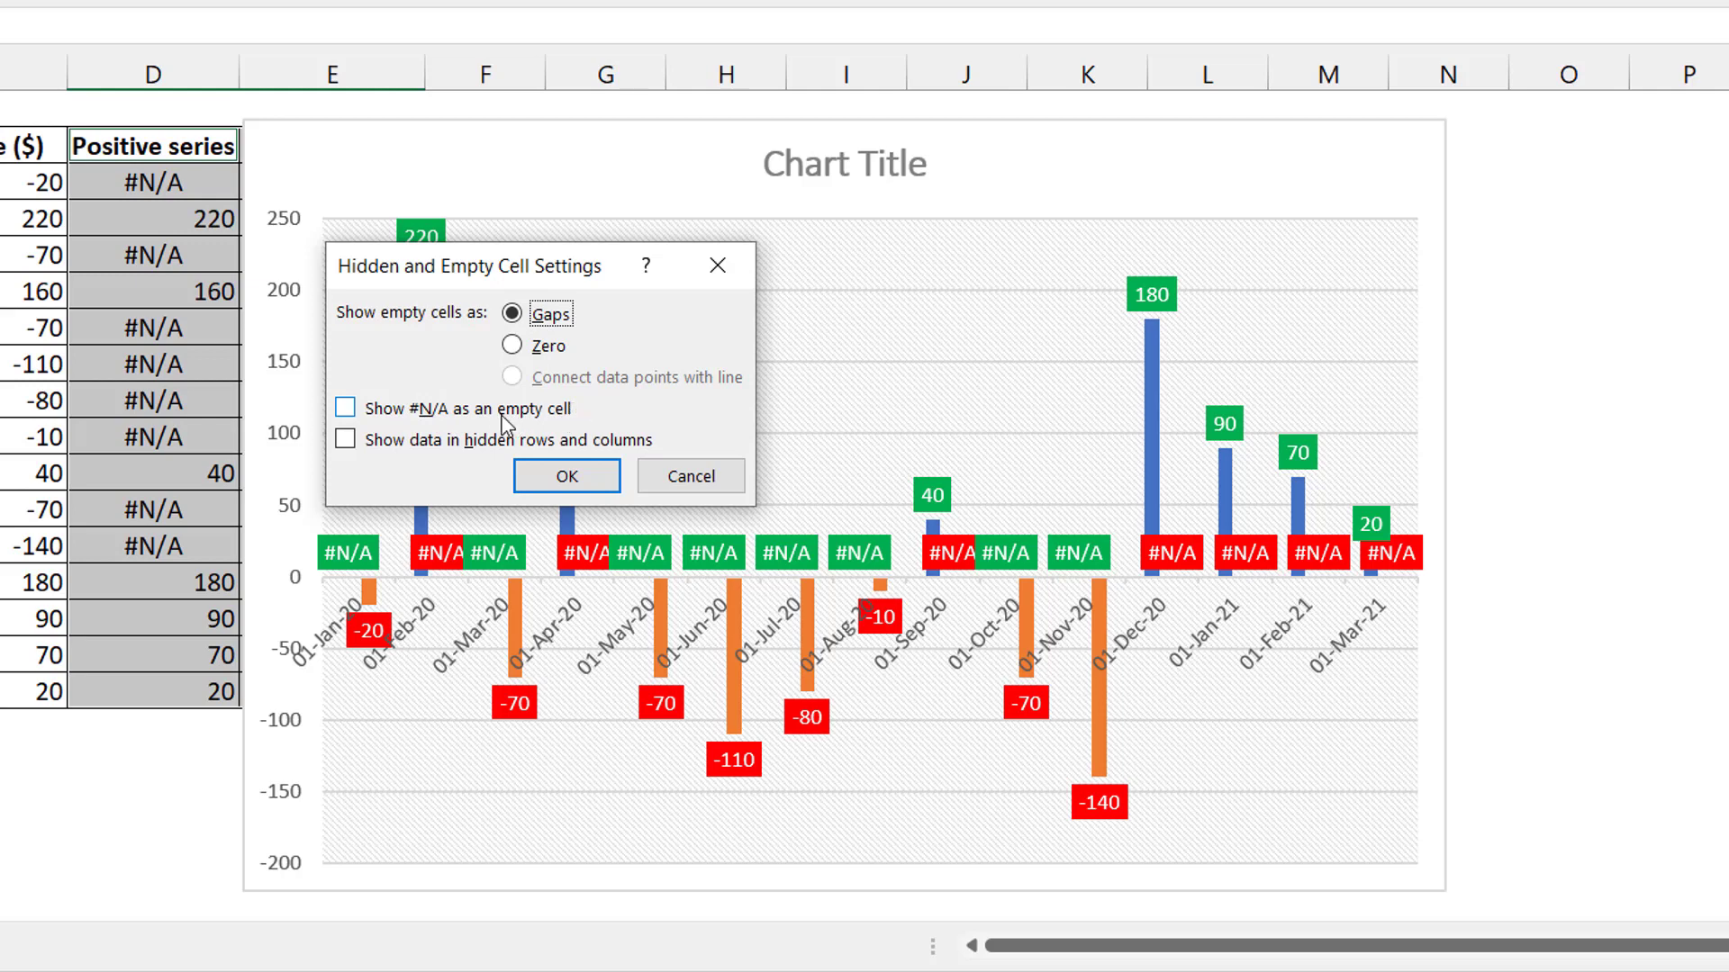
pyautogui.click(367, 414)
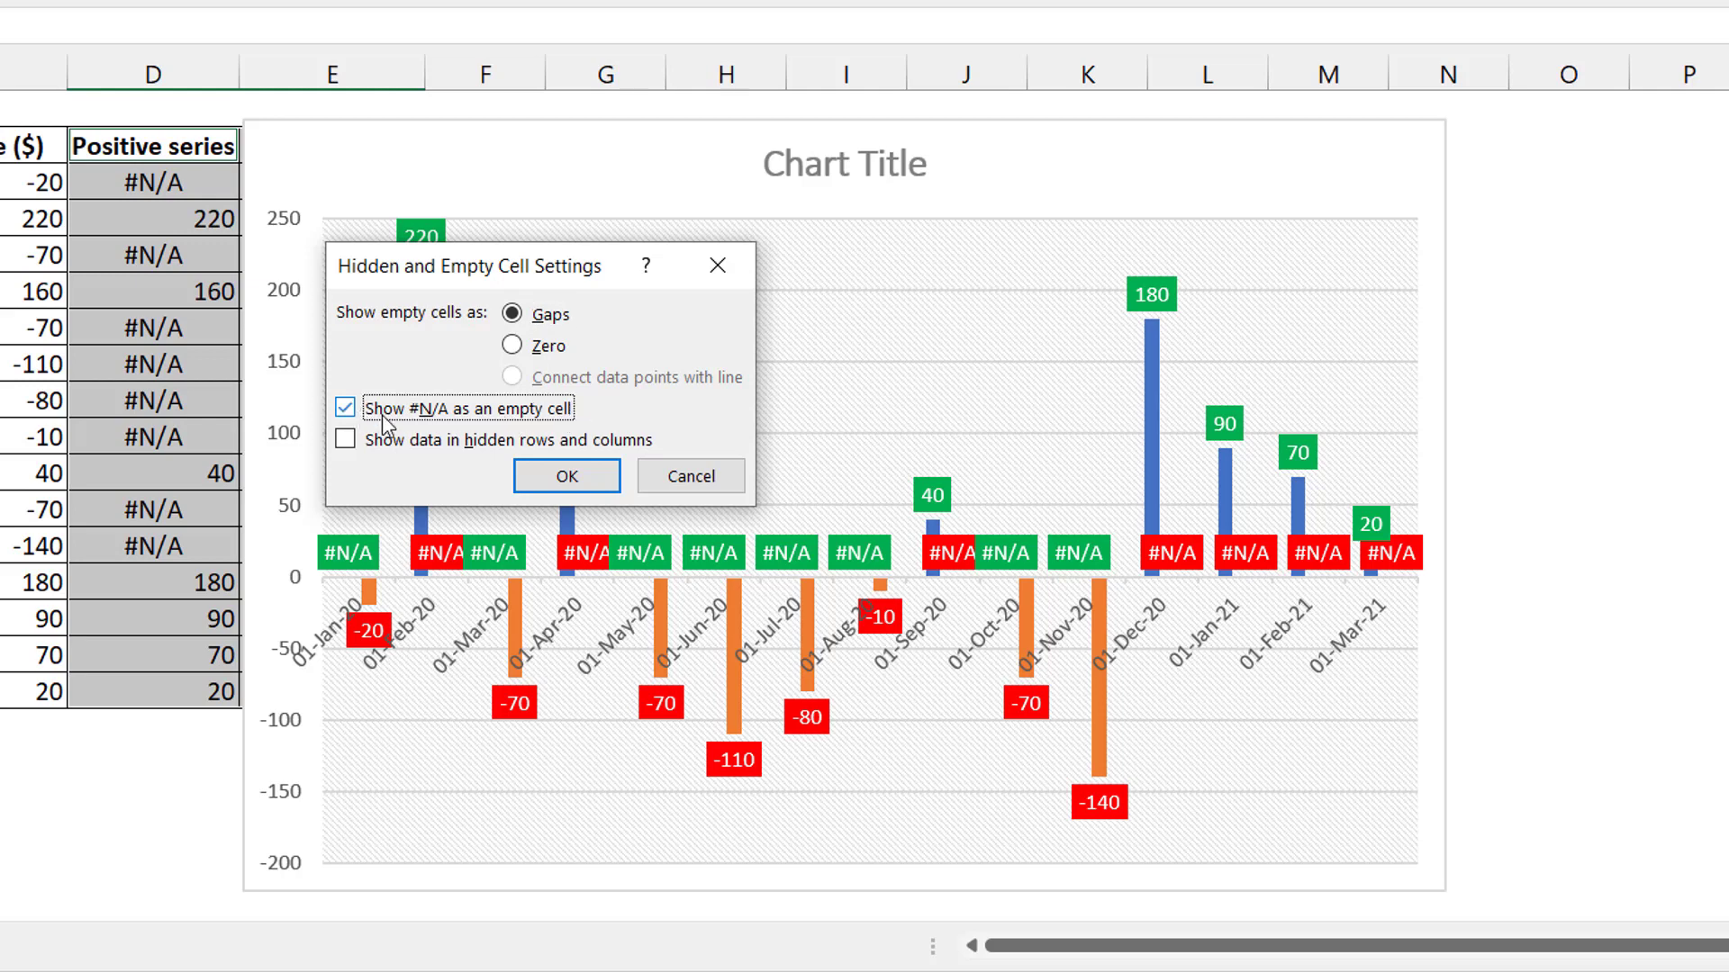
pyautogui.click(566, 476)
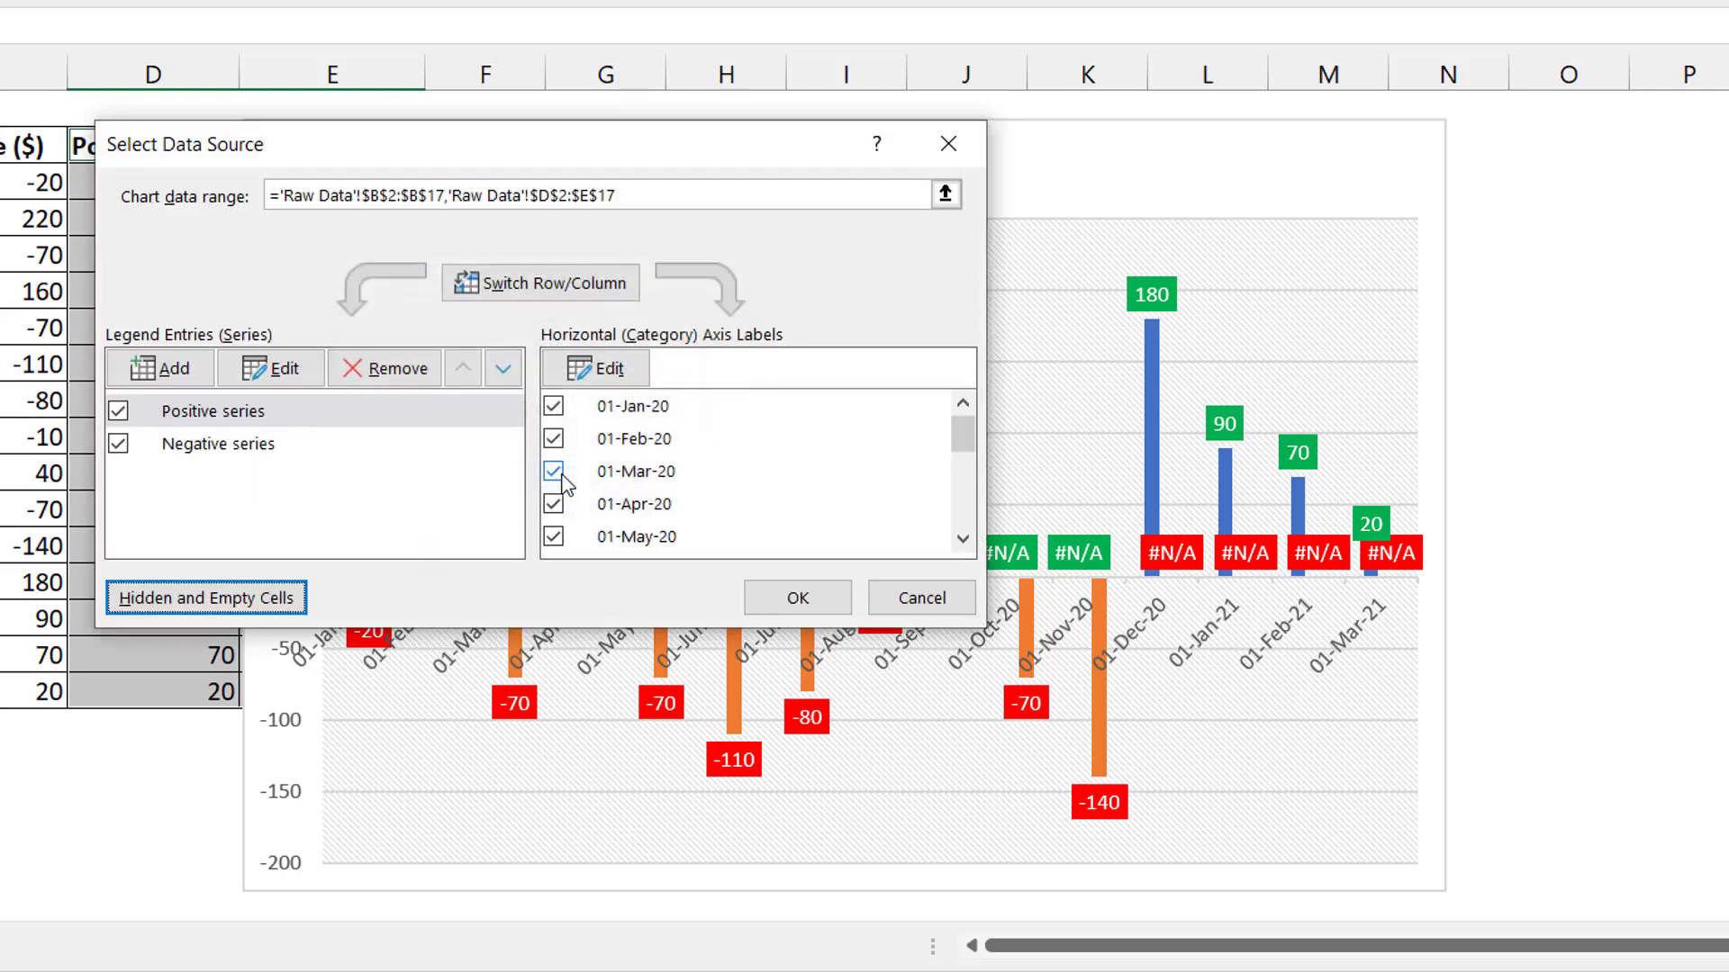
pyautogui.click(794, 598)
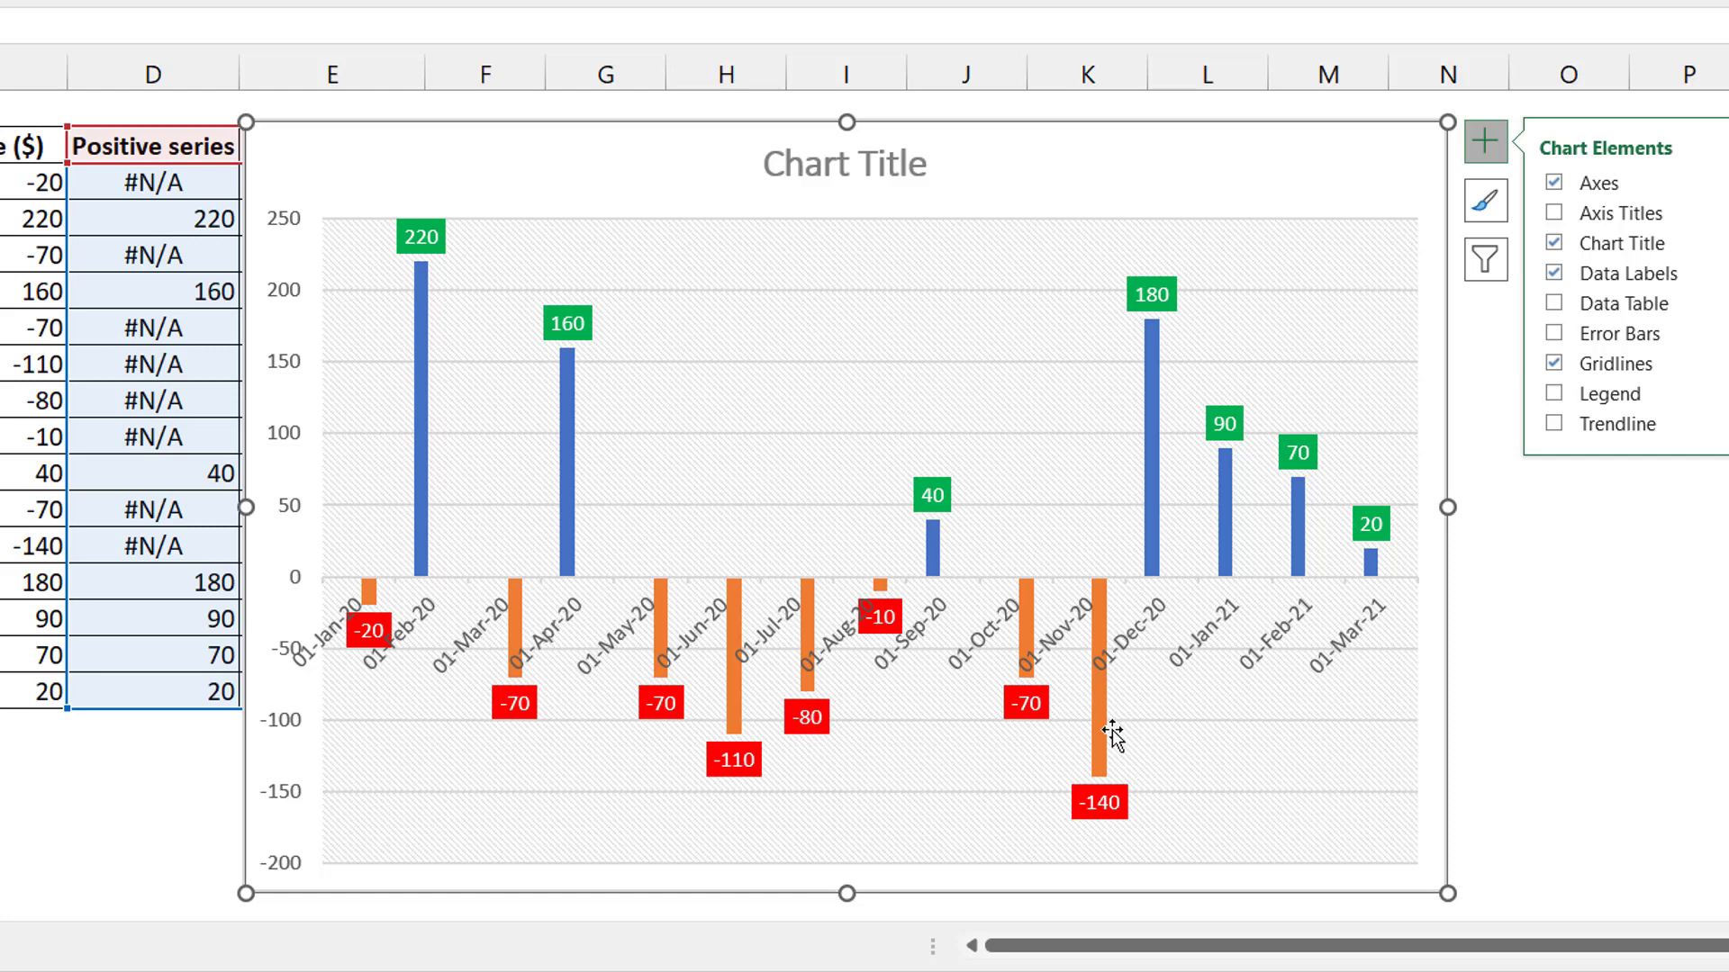
# Step: Fill the Positive series columns with the blue theme colour
pyautogui.moveTo(1154, 562)
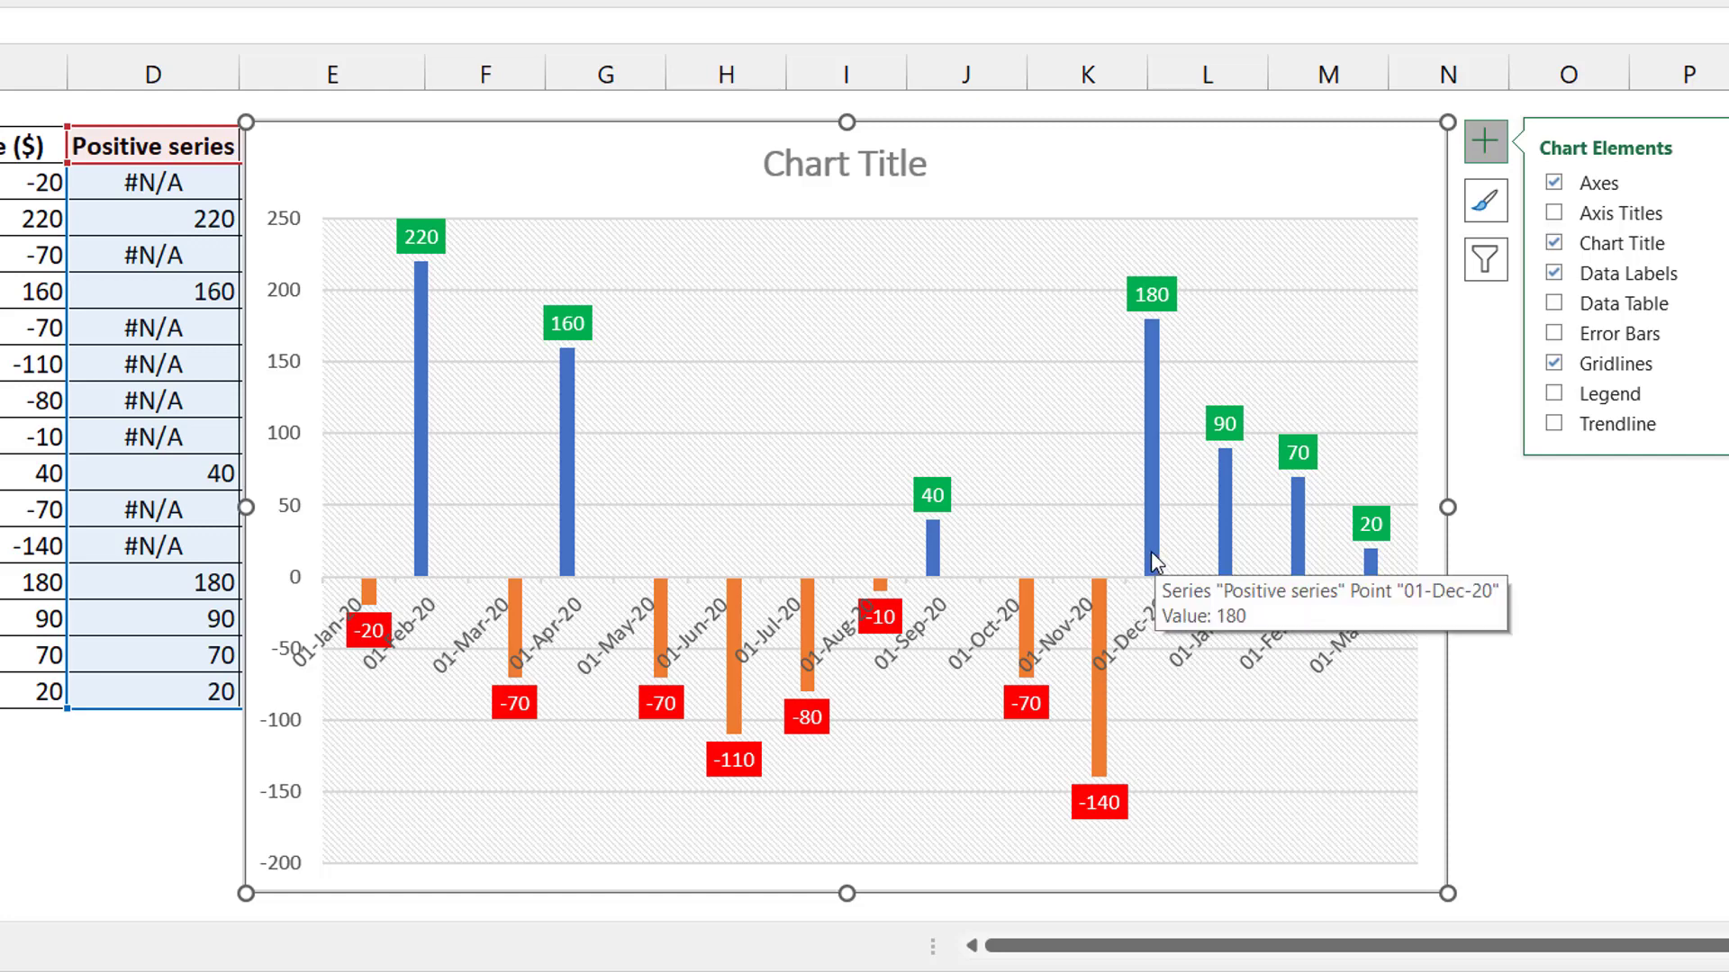
pyautogui.click(1154, 562)
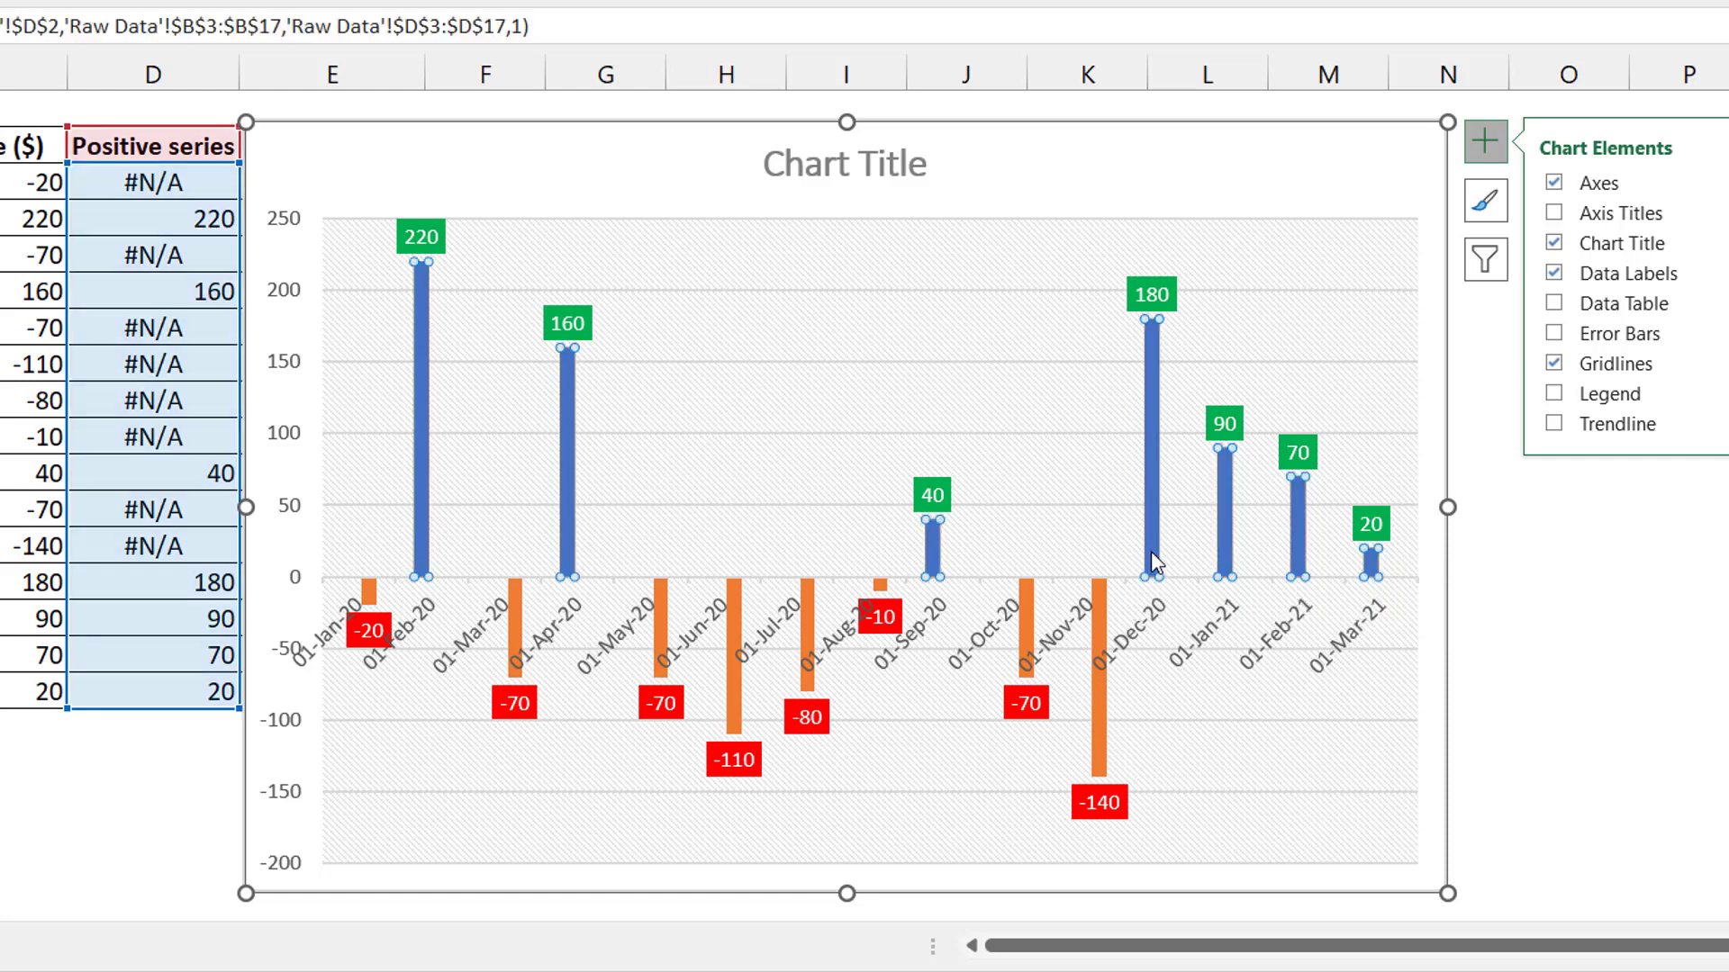
pyautogui.rightClick(1155, 562)
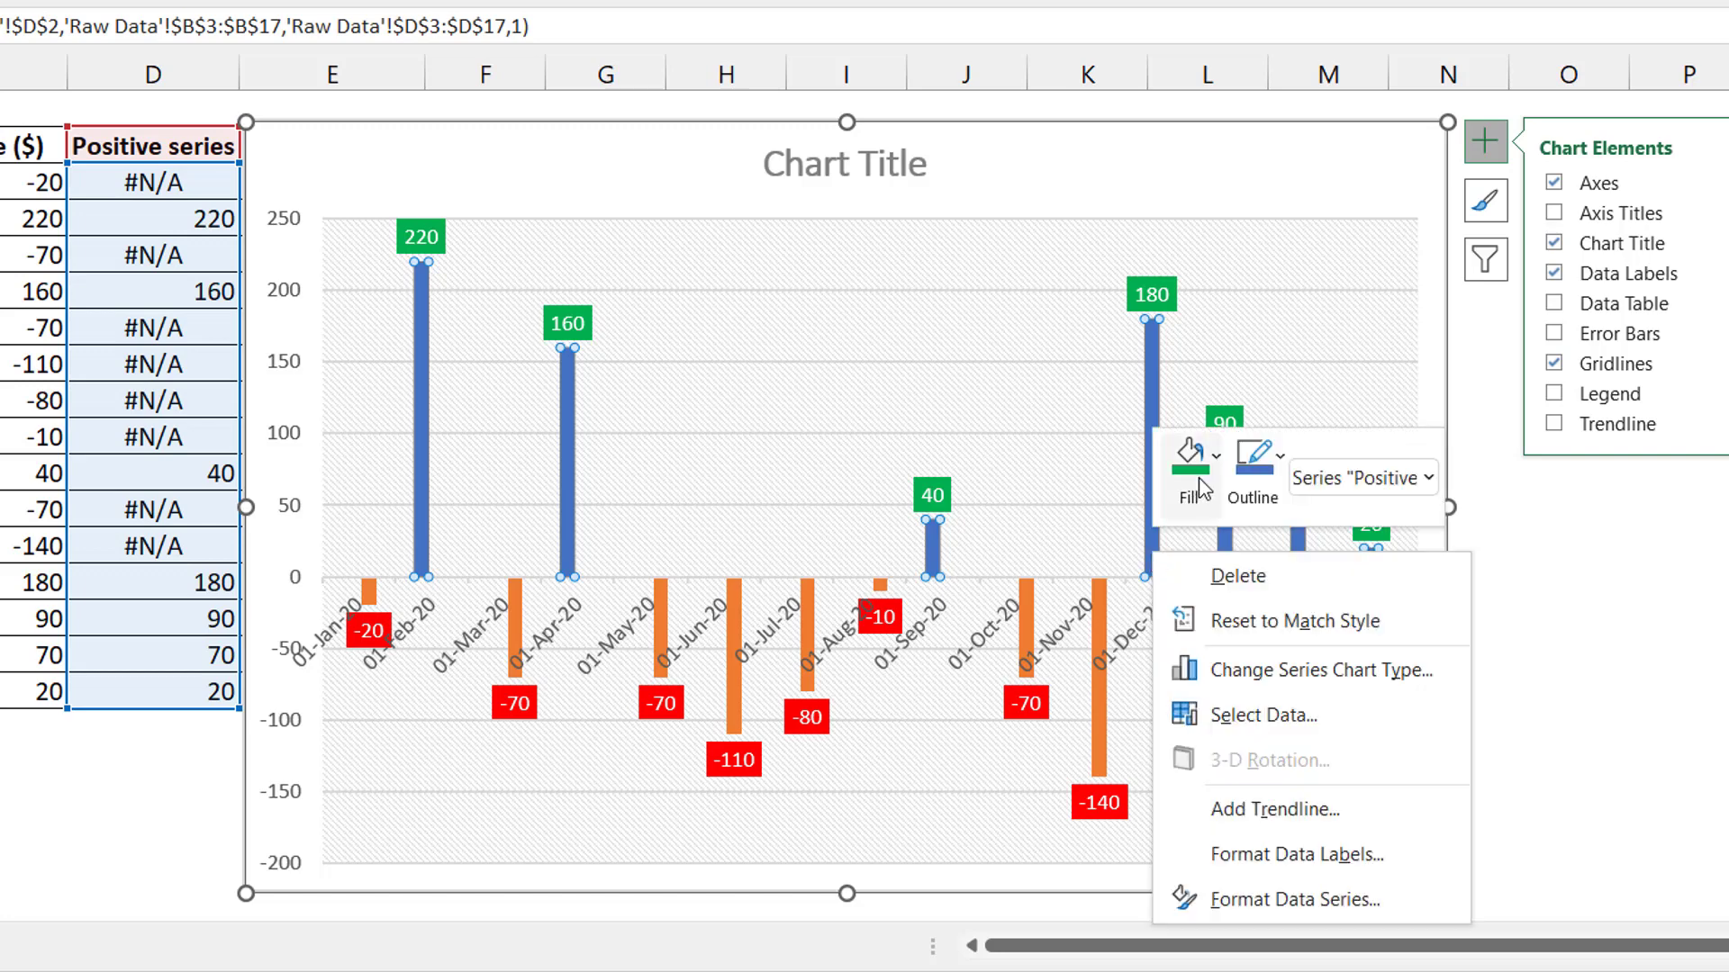
pyautogui.click(1215, 456)
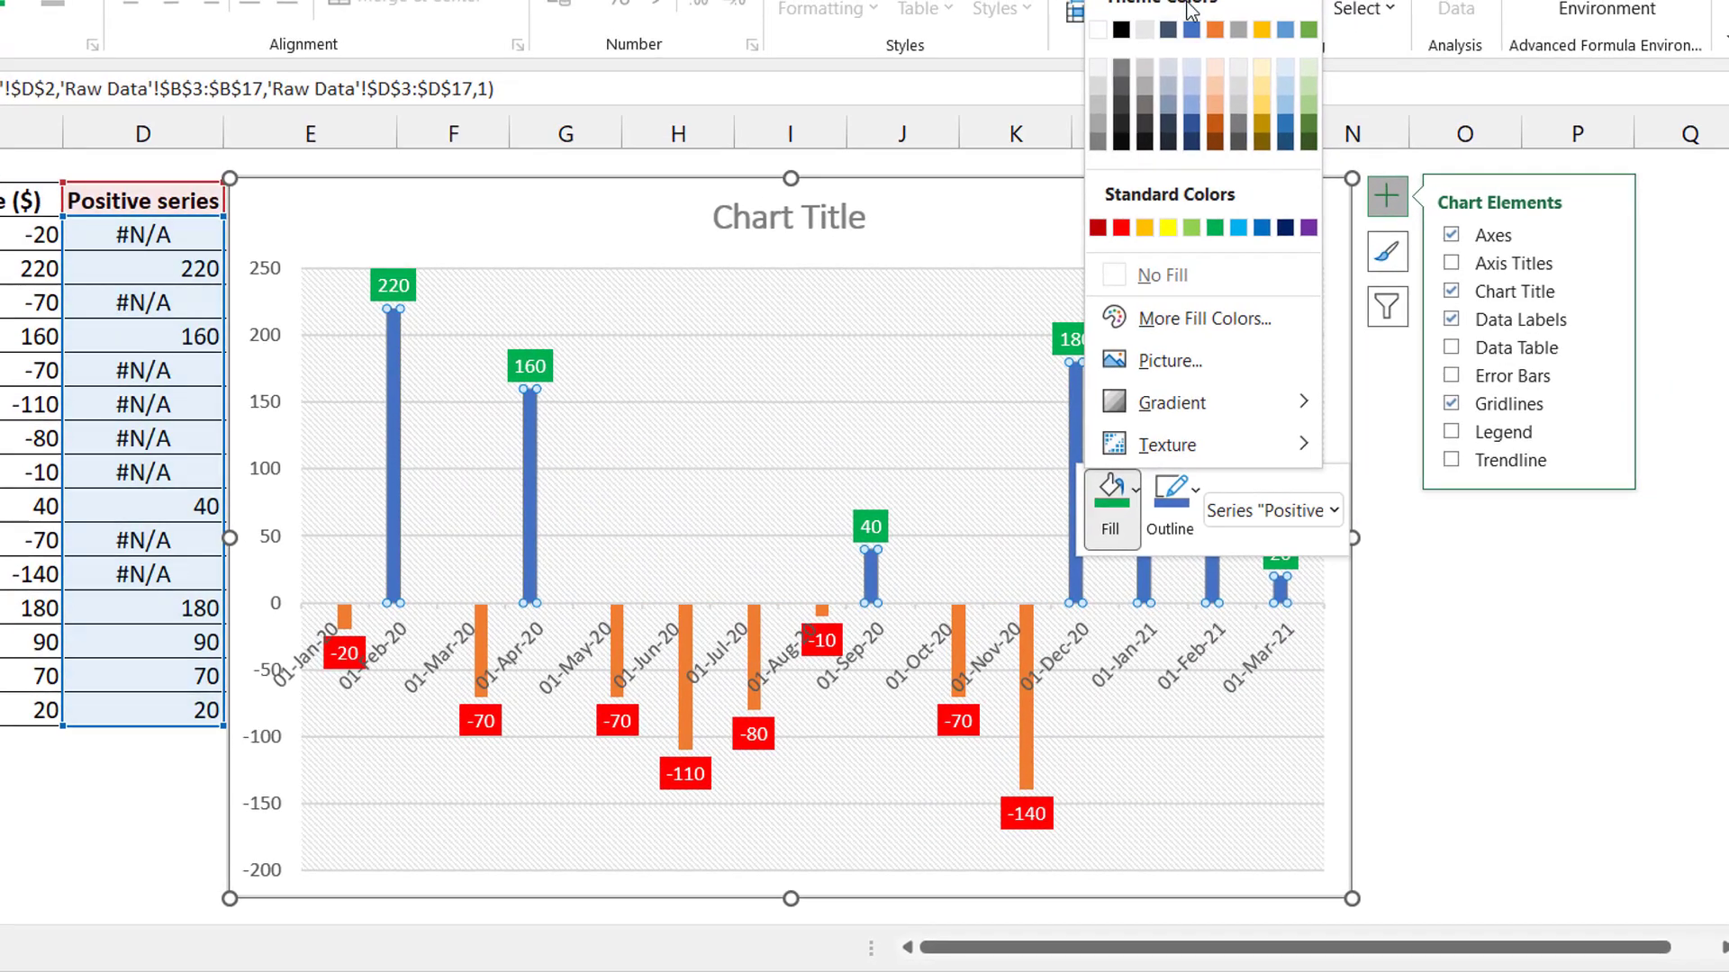
pyautogui.click(1194, 33)
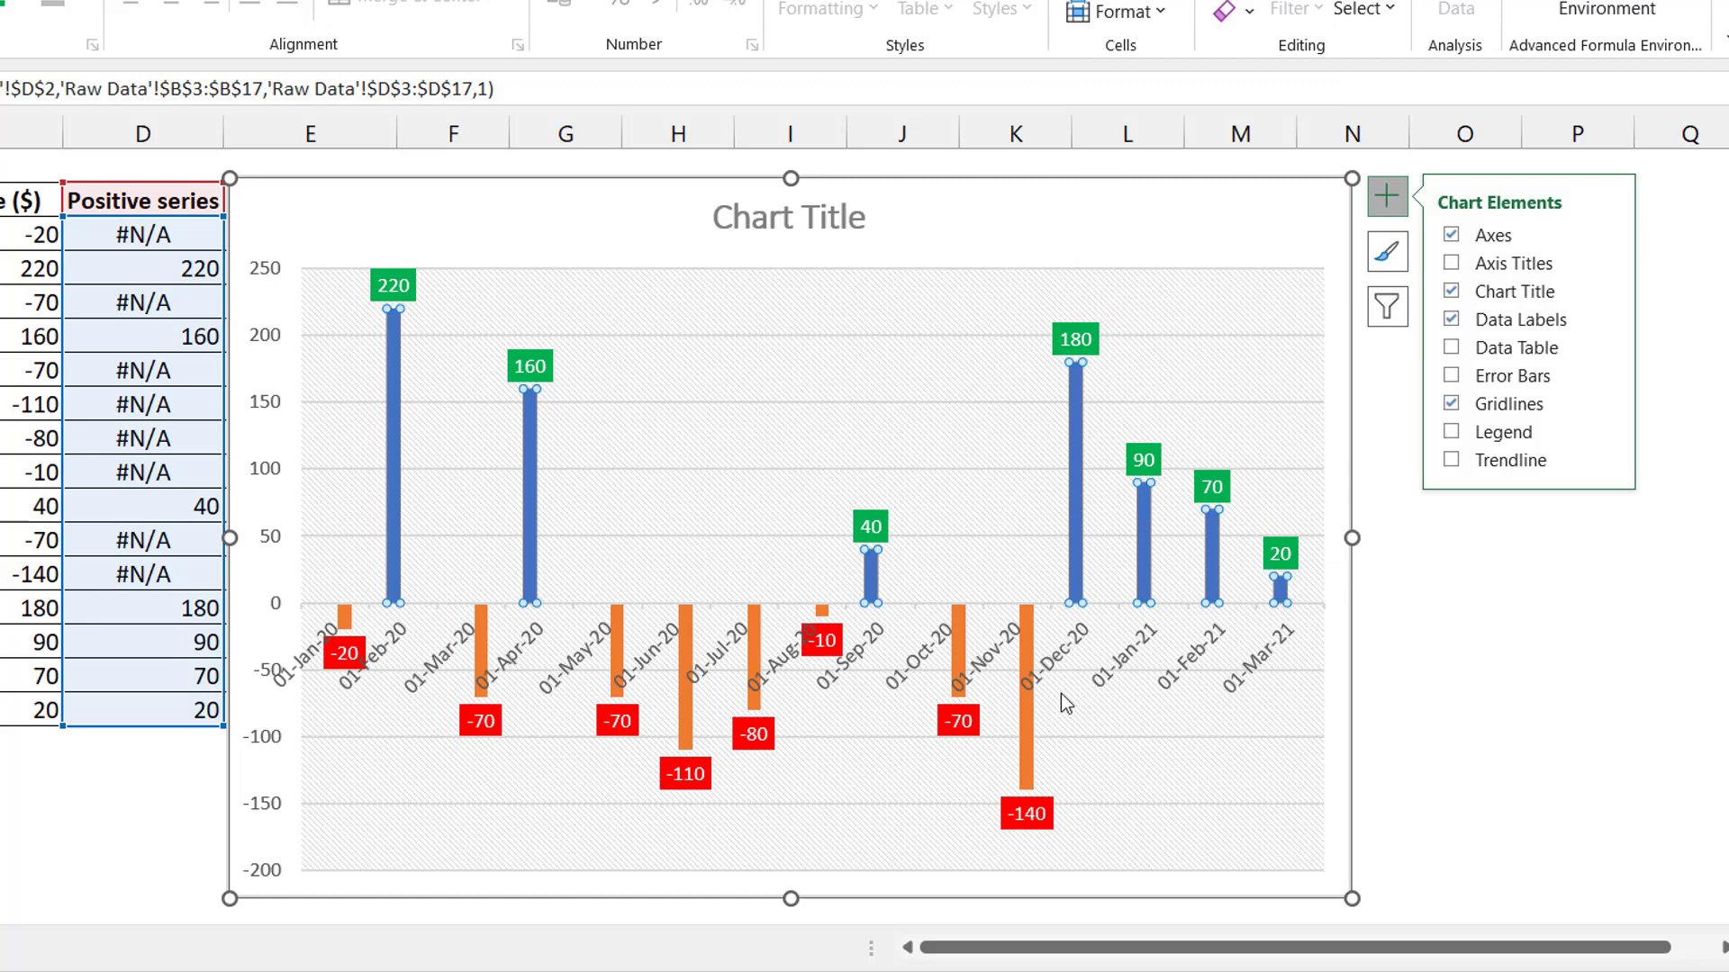
# Step: Fill the Negative series columns with the same blue theme colour as the positive columns
pyautogui.click(1032, 734)
pyautogui.rightClick(1035, 734)
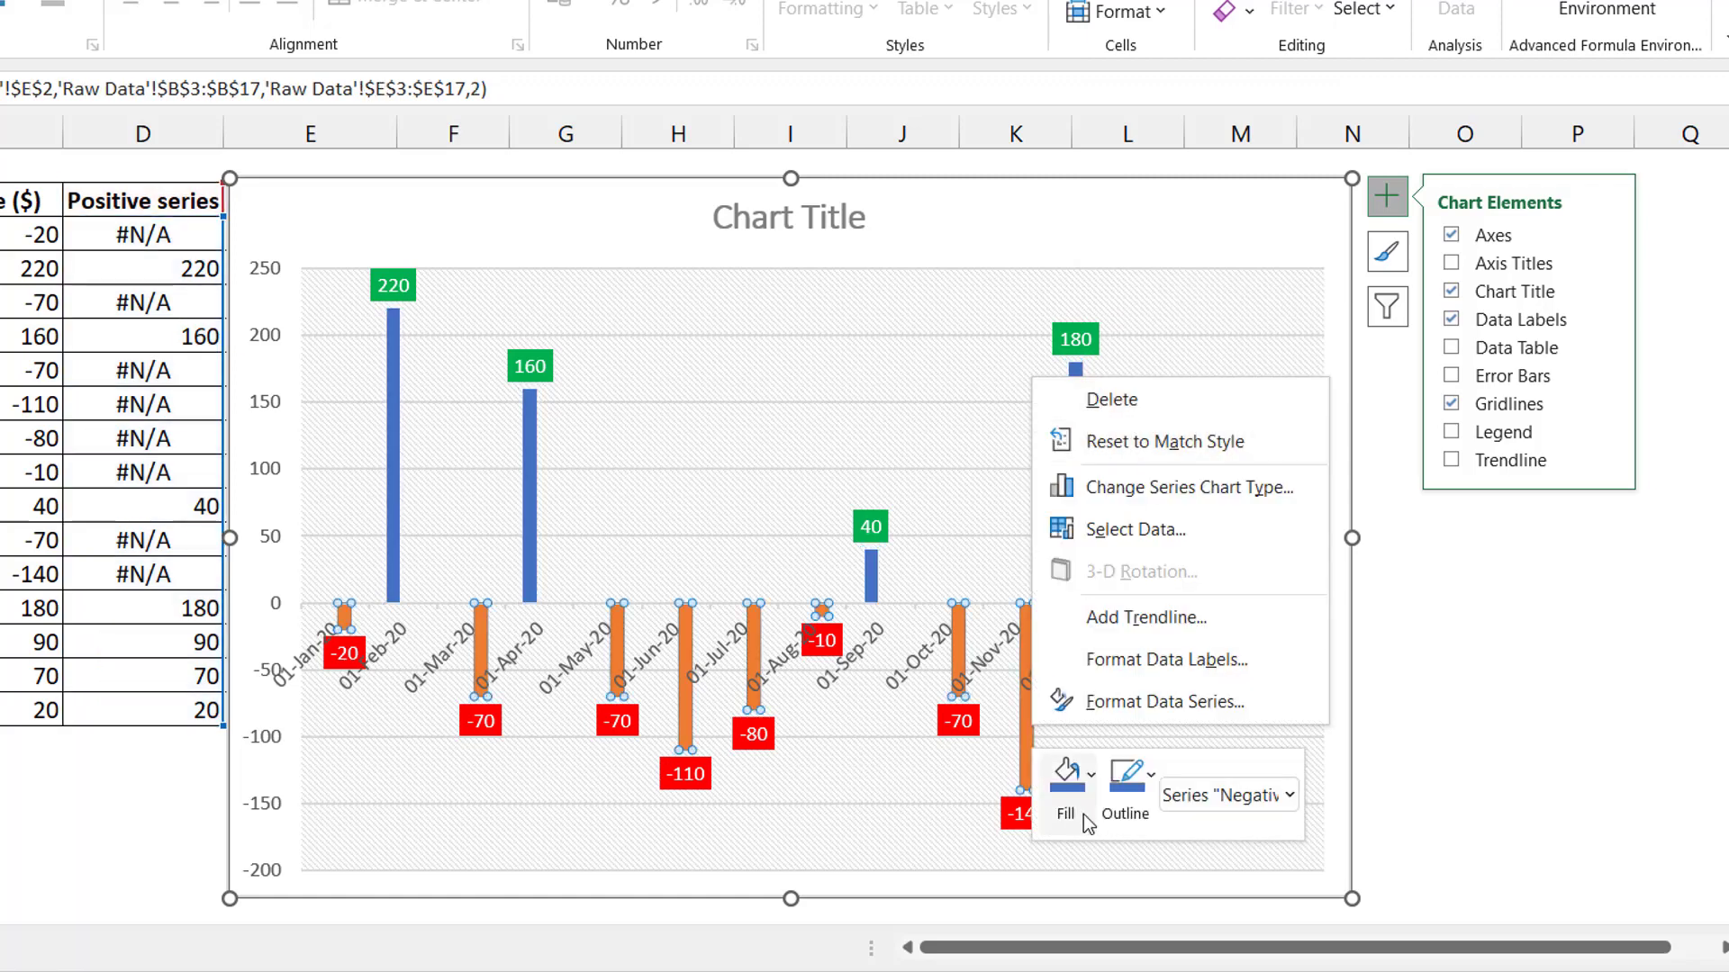
pyautogui.click(1068, 792)
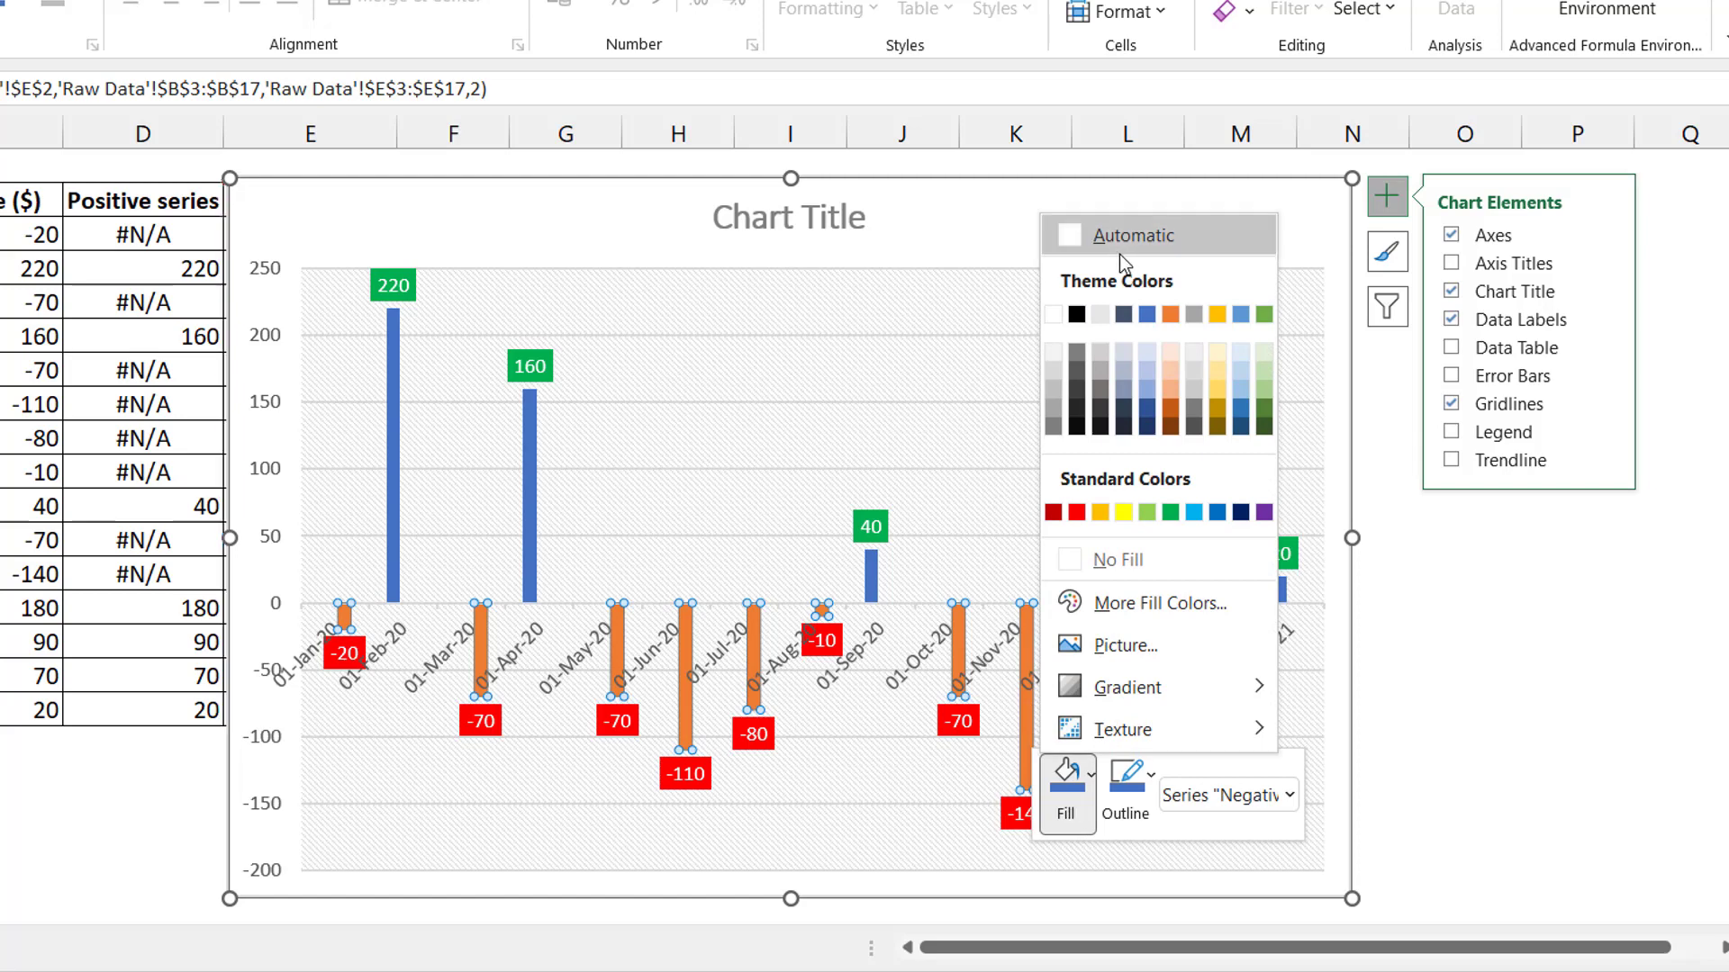
pyautogui.click(1147, 316)
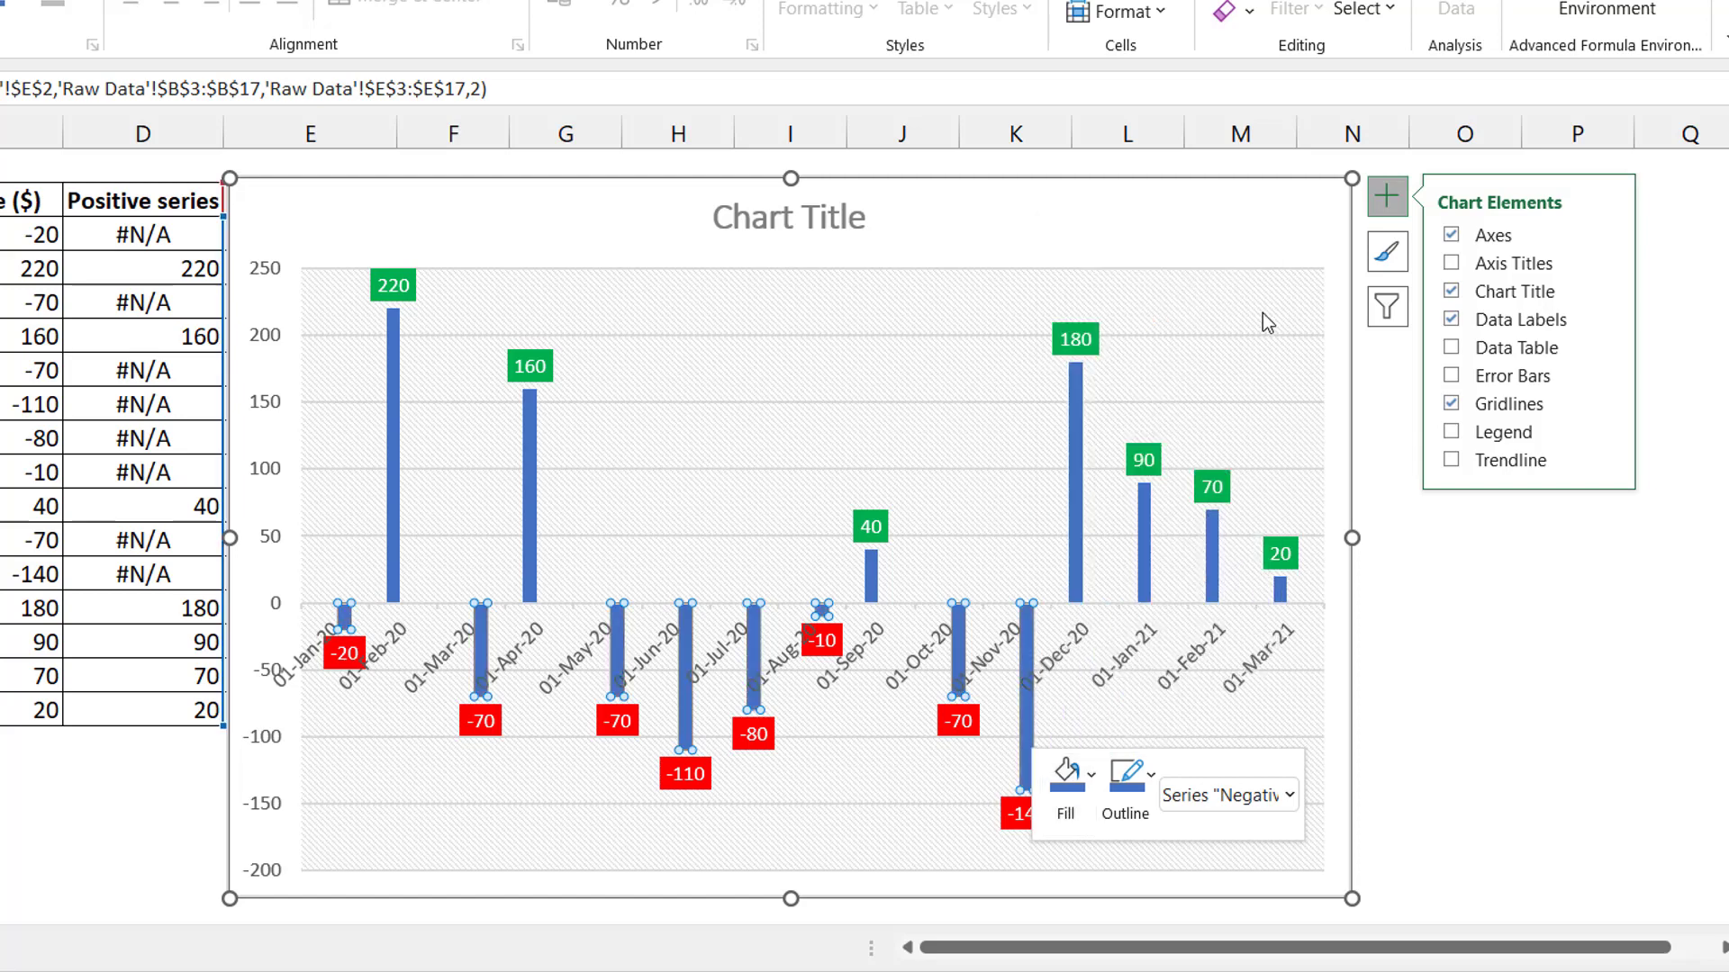
pyautogui.click(1246, 230)
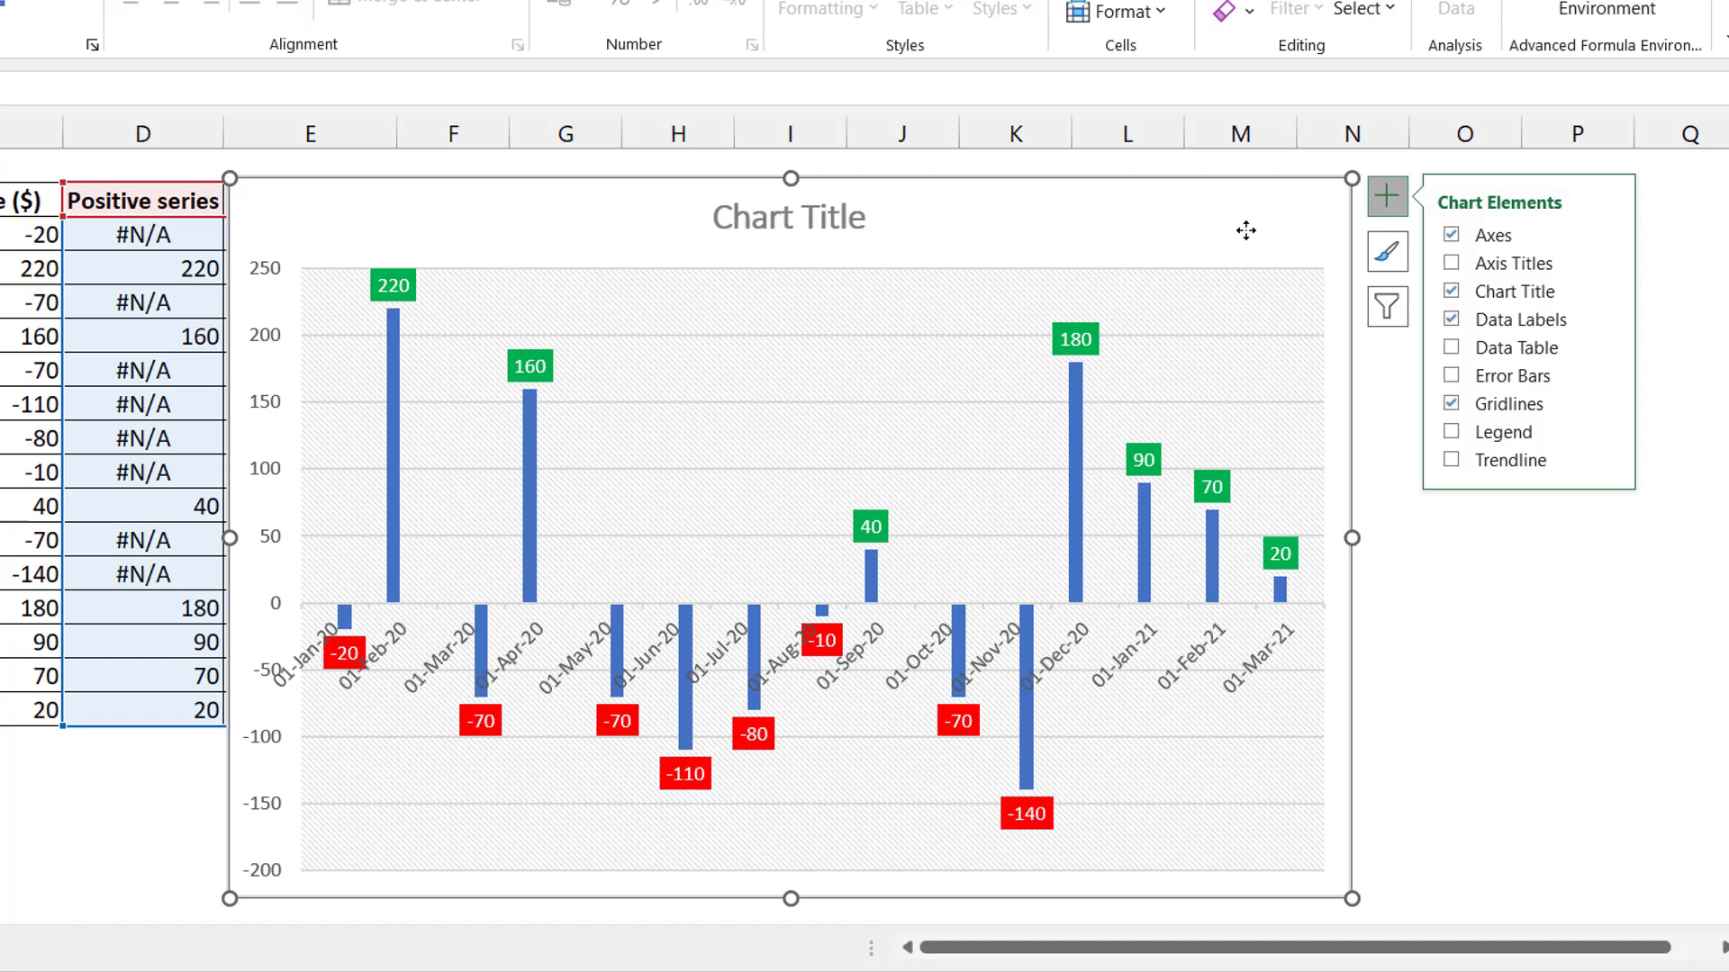
# Step: Format the horizontal axis dates with the custom number format code mmm-yy
pyautogui.click(1142, 646)
pyautogui.rightClick(1142, 646)
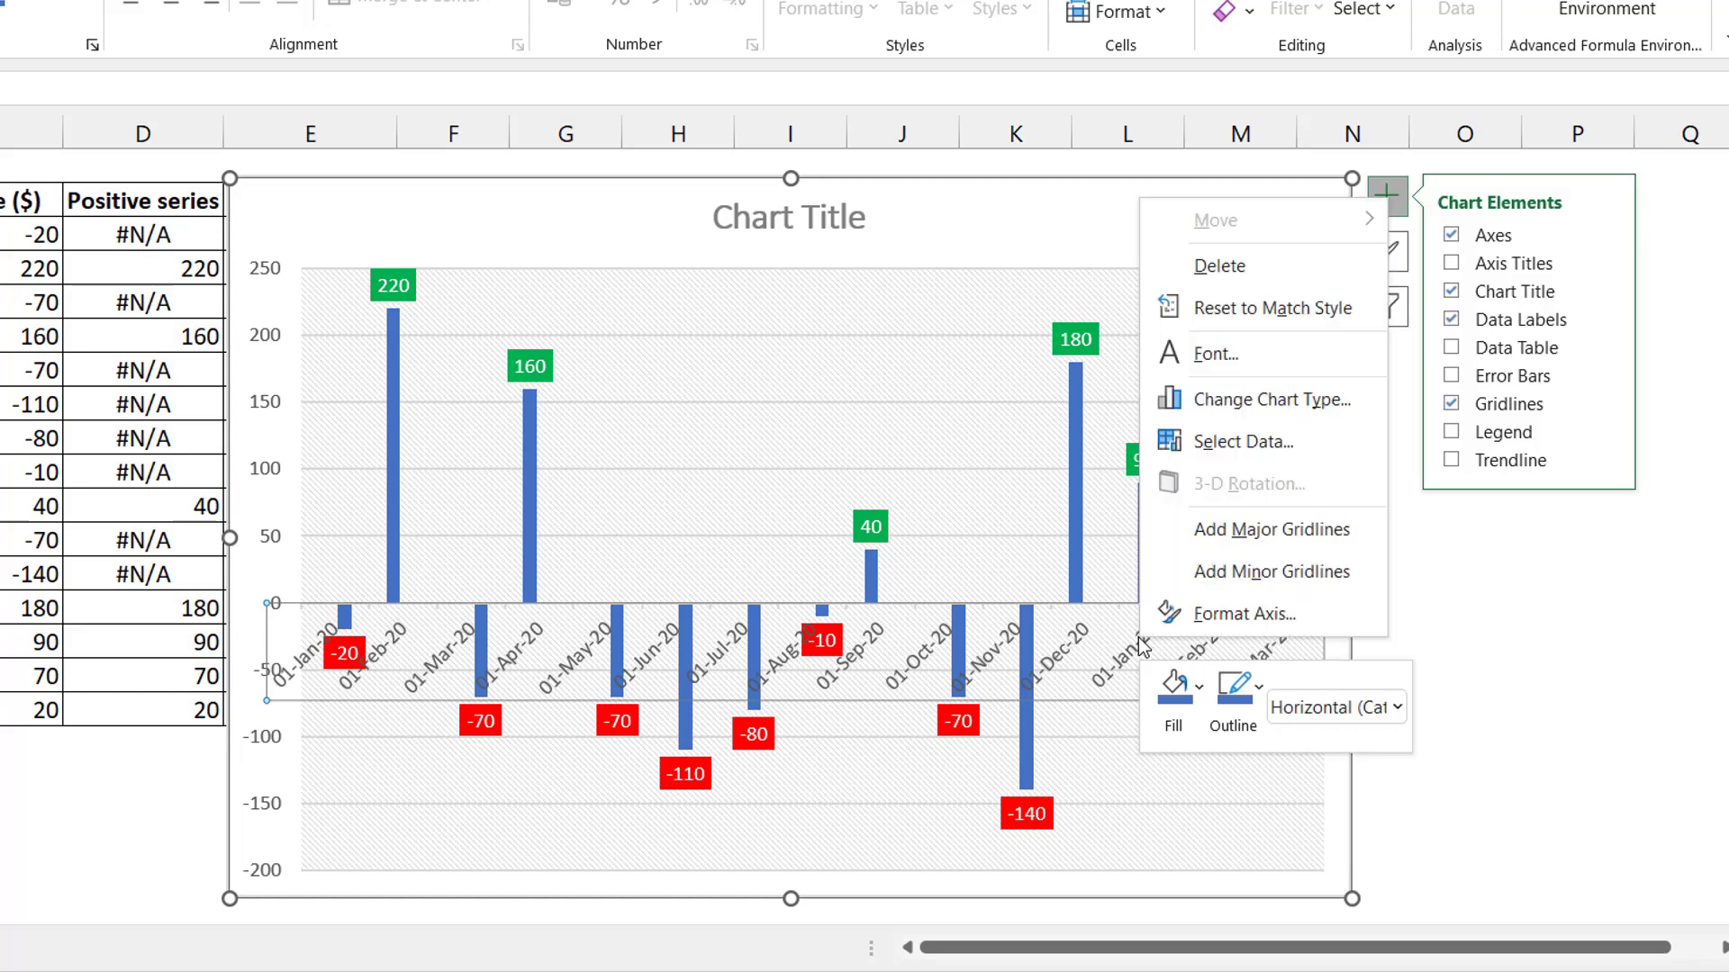
pyautogui.click(1208, 614)
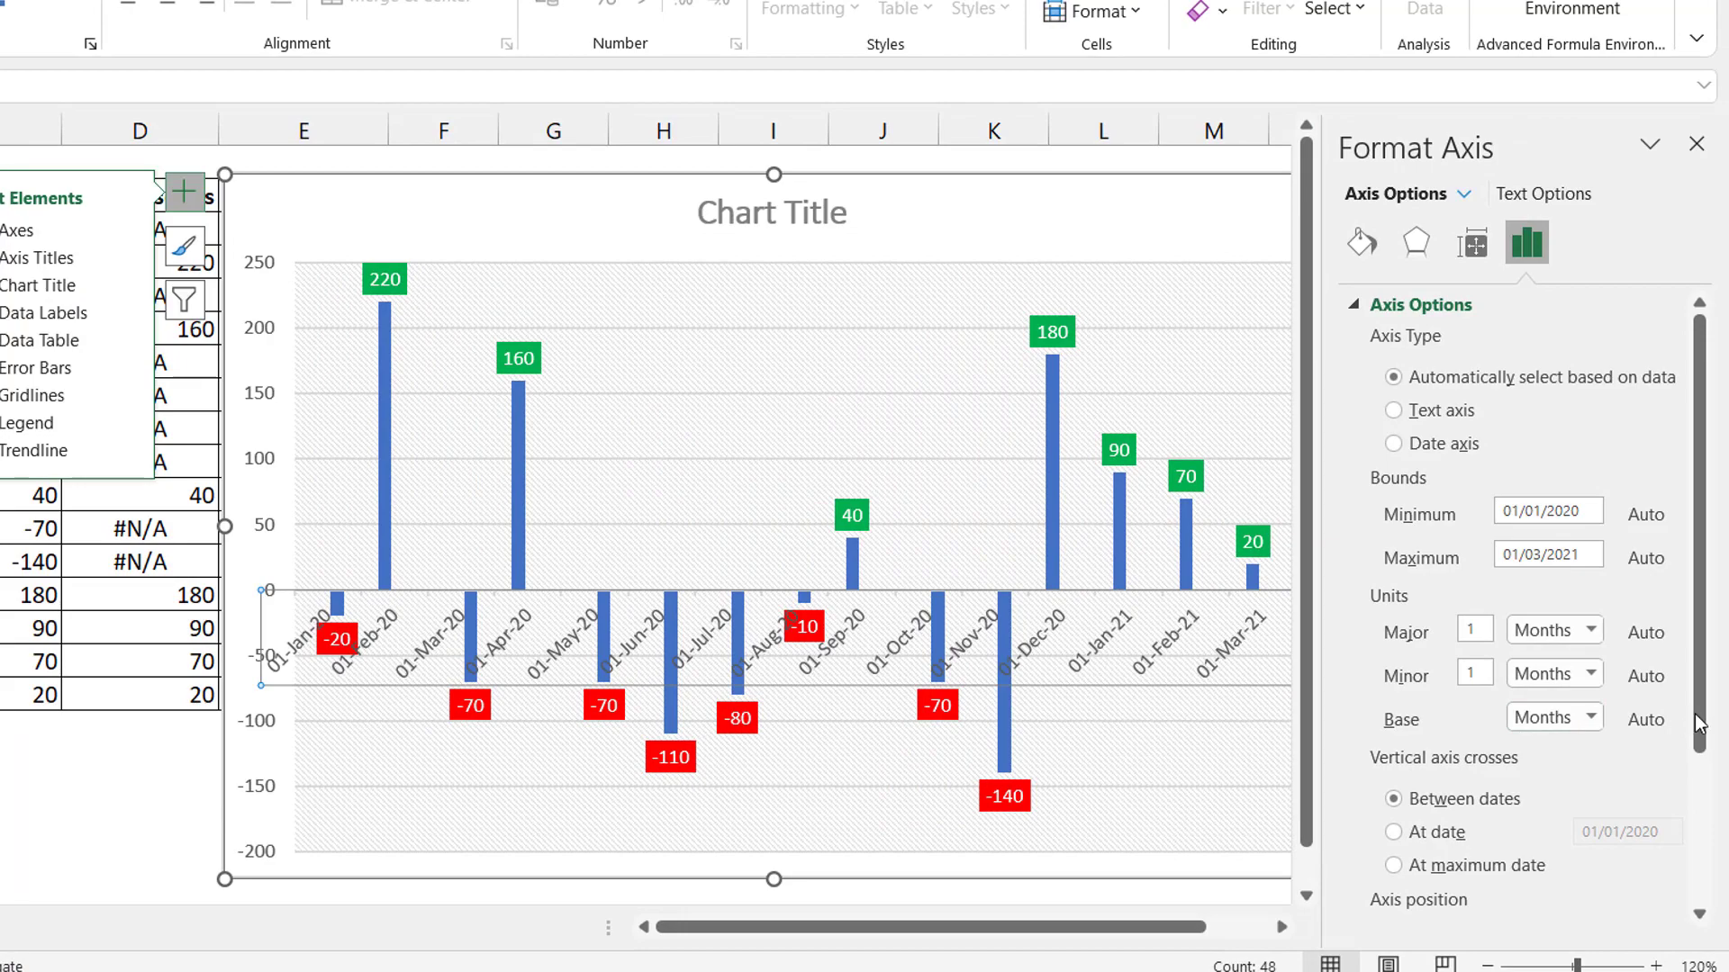
pyautogui.scroll(-5, 1700, 725)
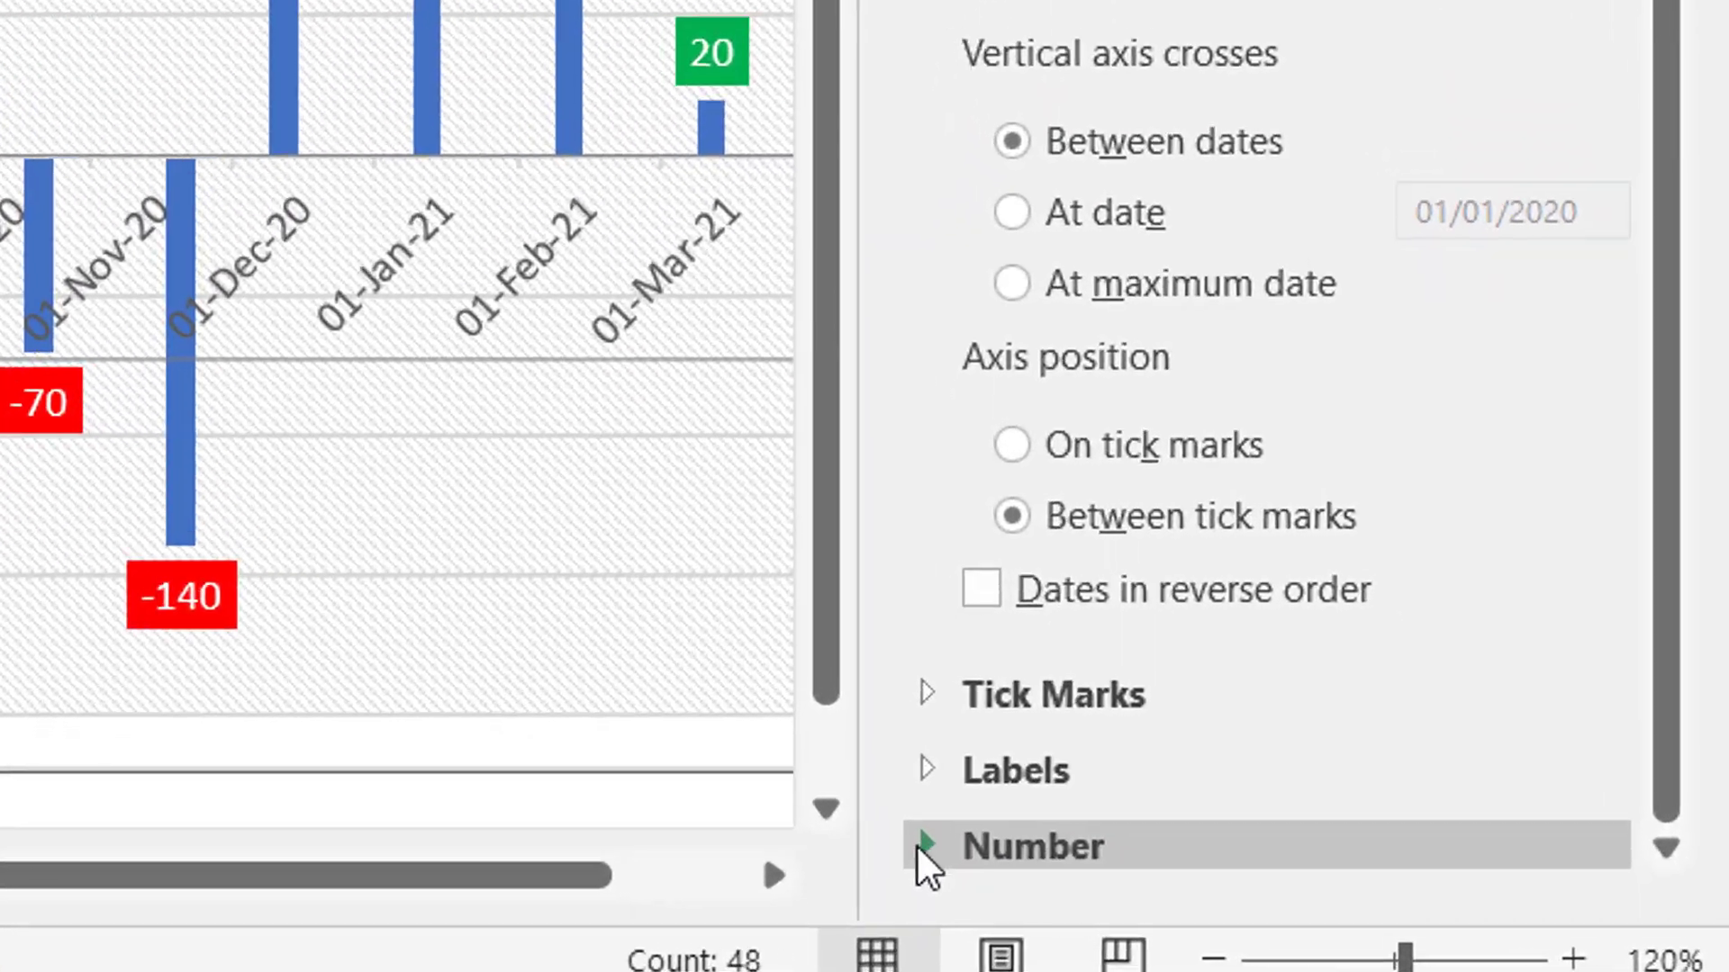
pyautogui.click(1355, 914)
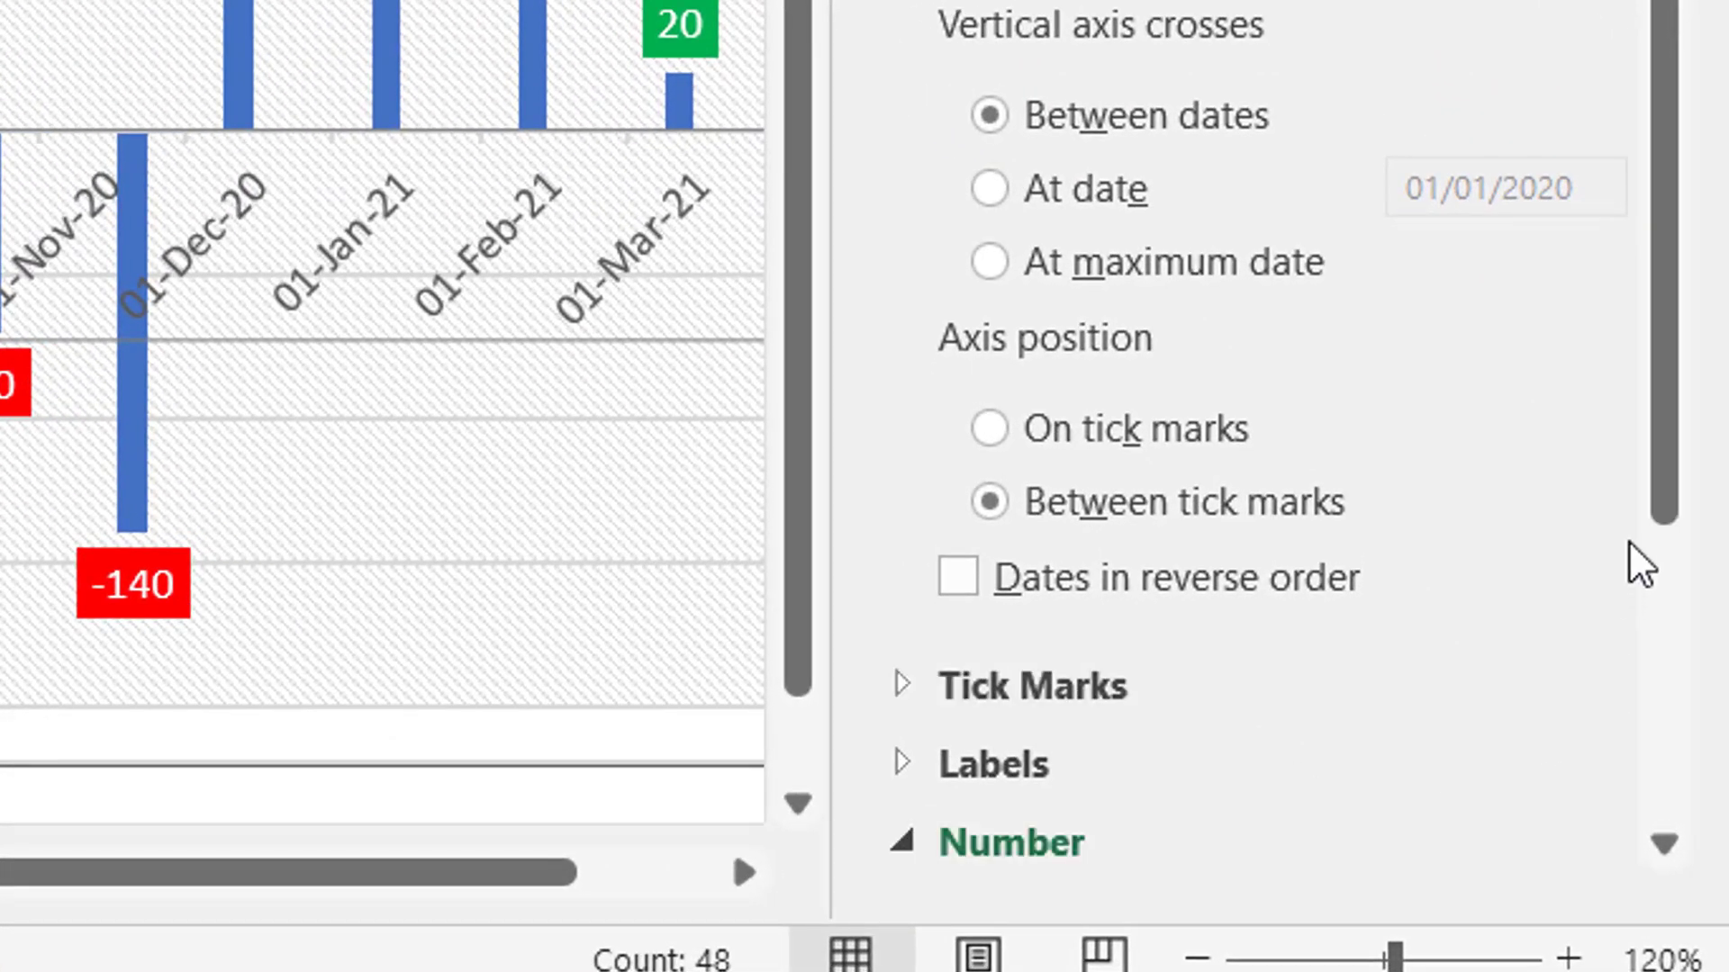
pyautogui.moveTo(1653, 473); pyautogui.dragTo(1676, 851)
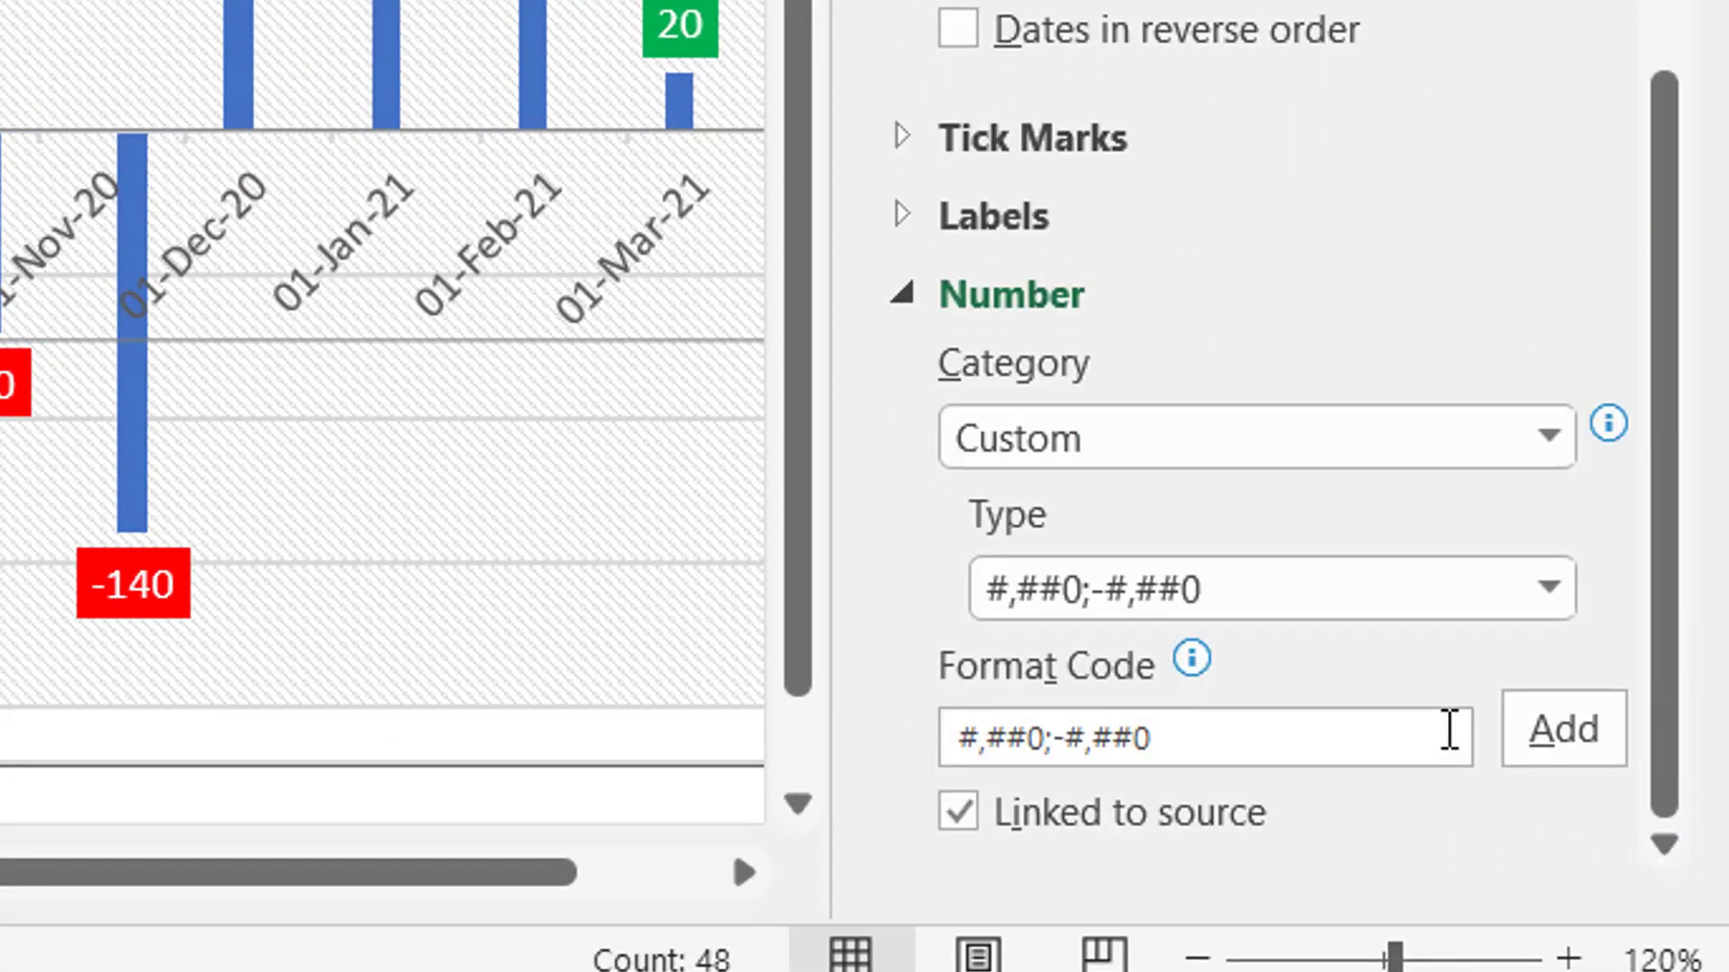
pyautogui.click(1278, 749)
pyautogui.write('mmm-')
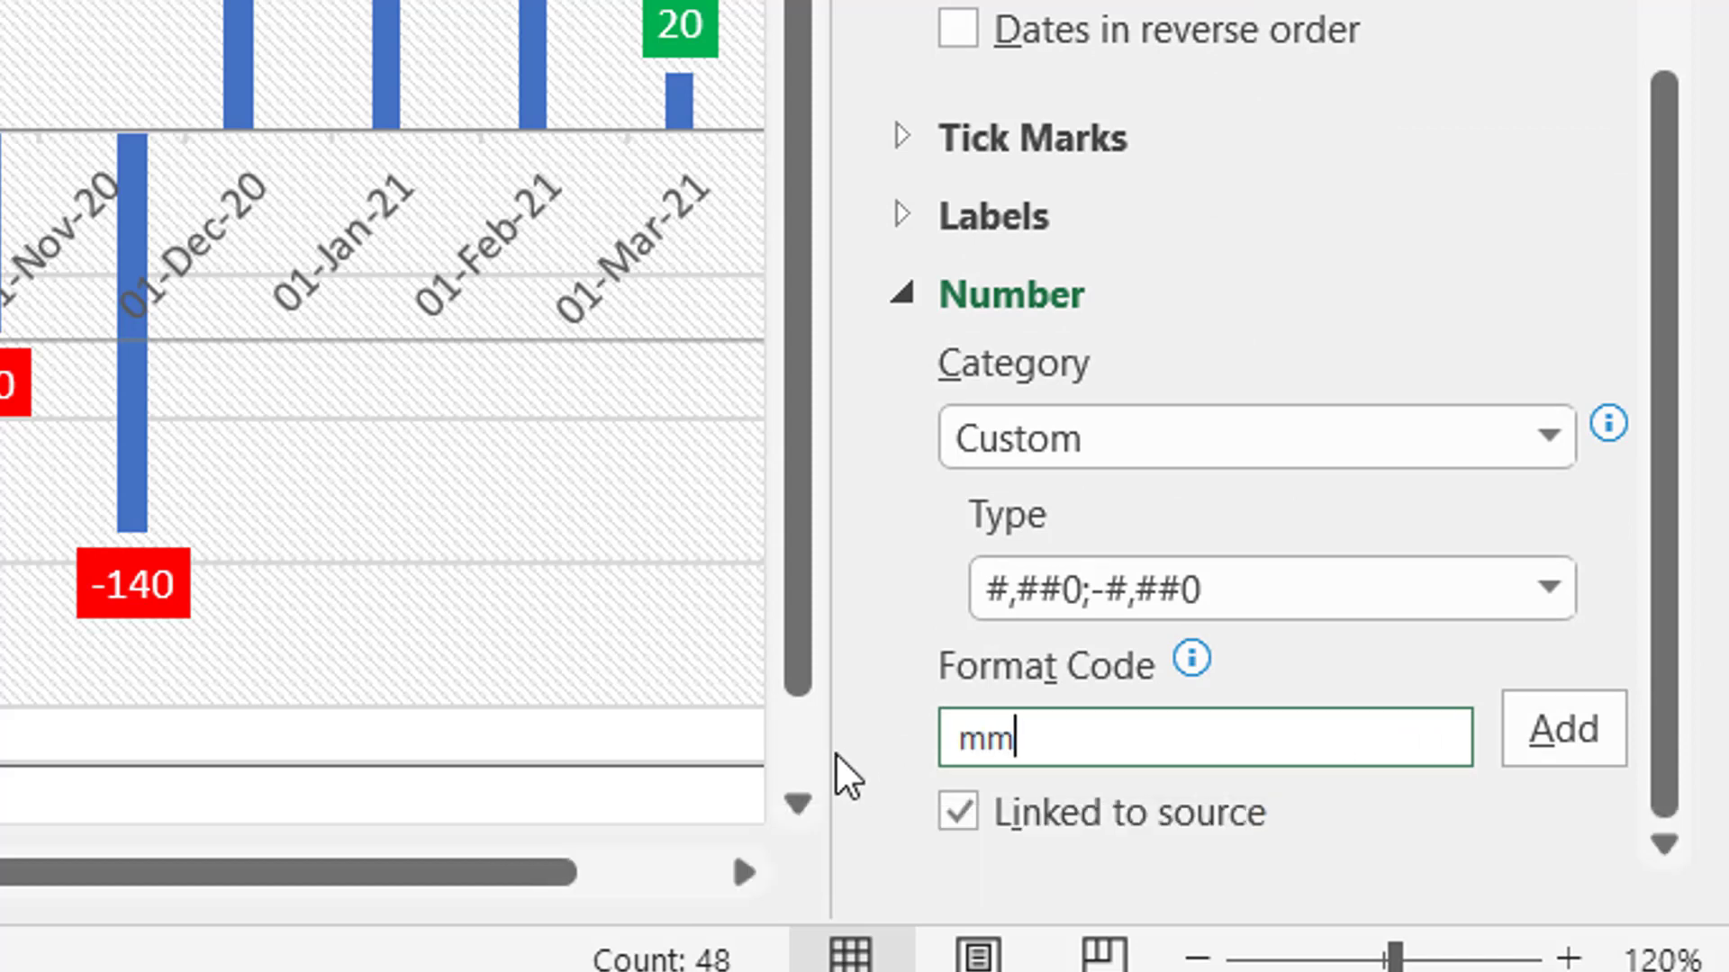
pyautogui.write('yy')
pyautogui.click(1559, 738)
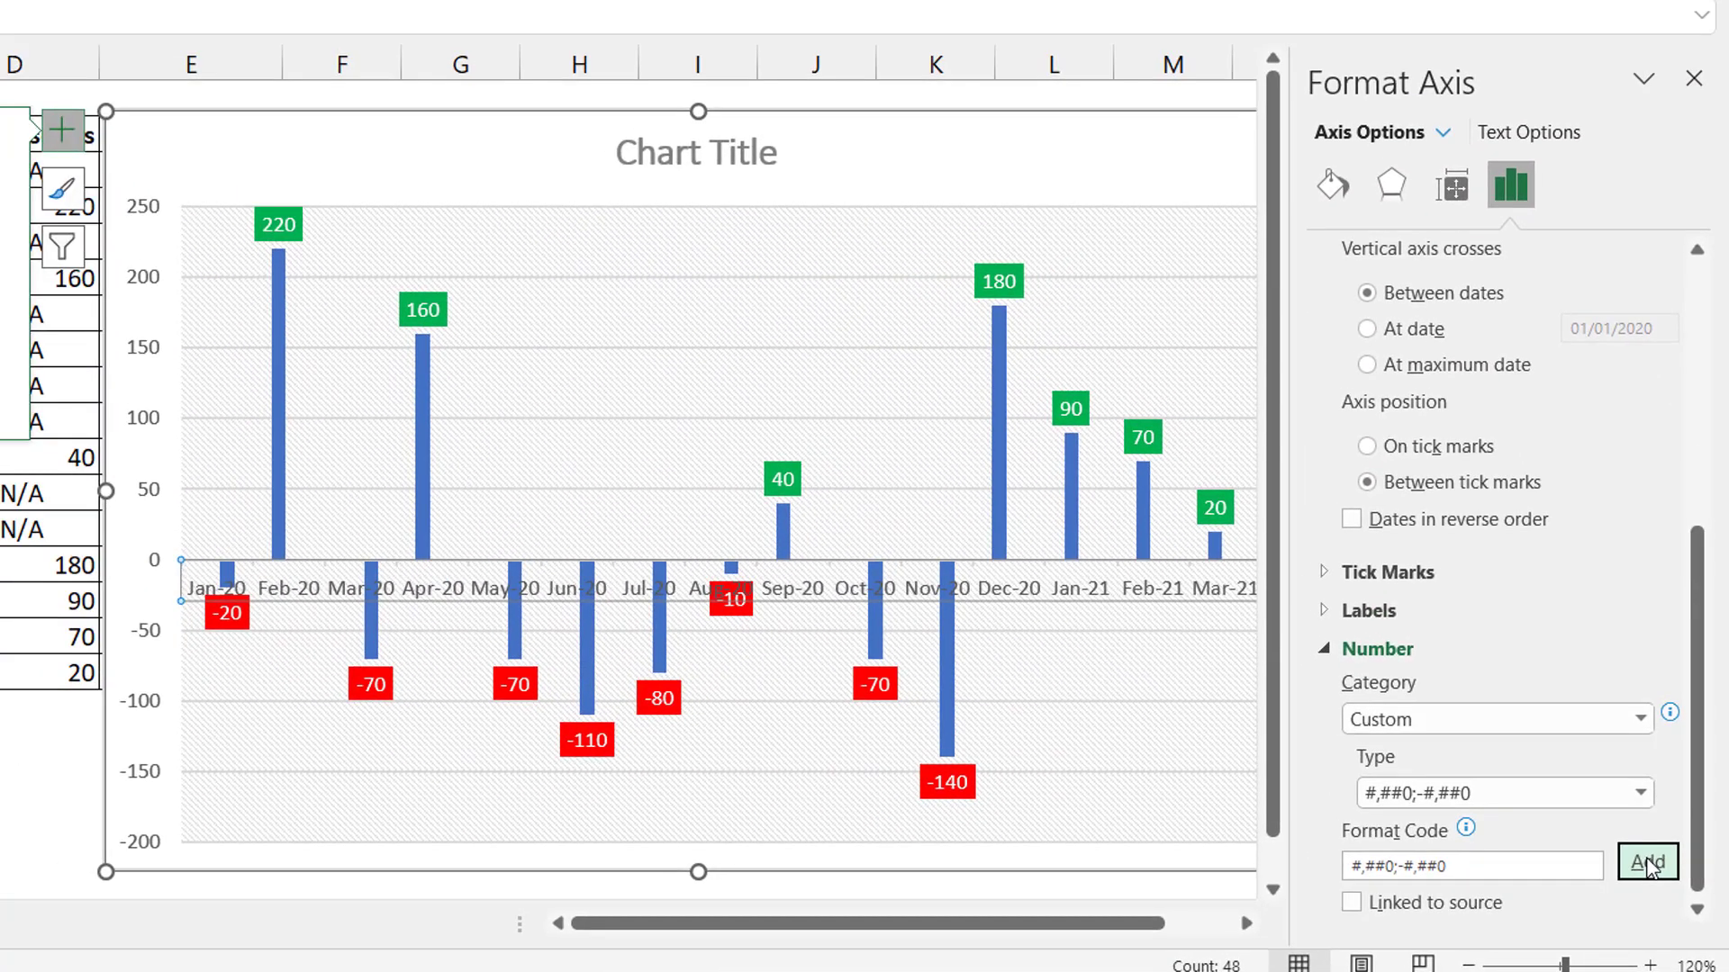
pyautogui.click(1161, 177)
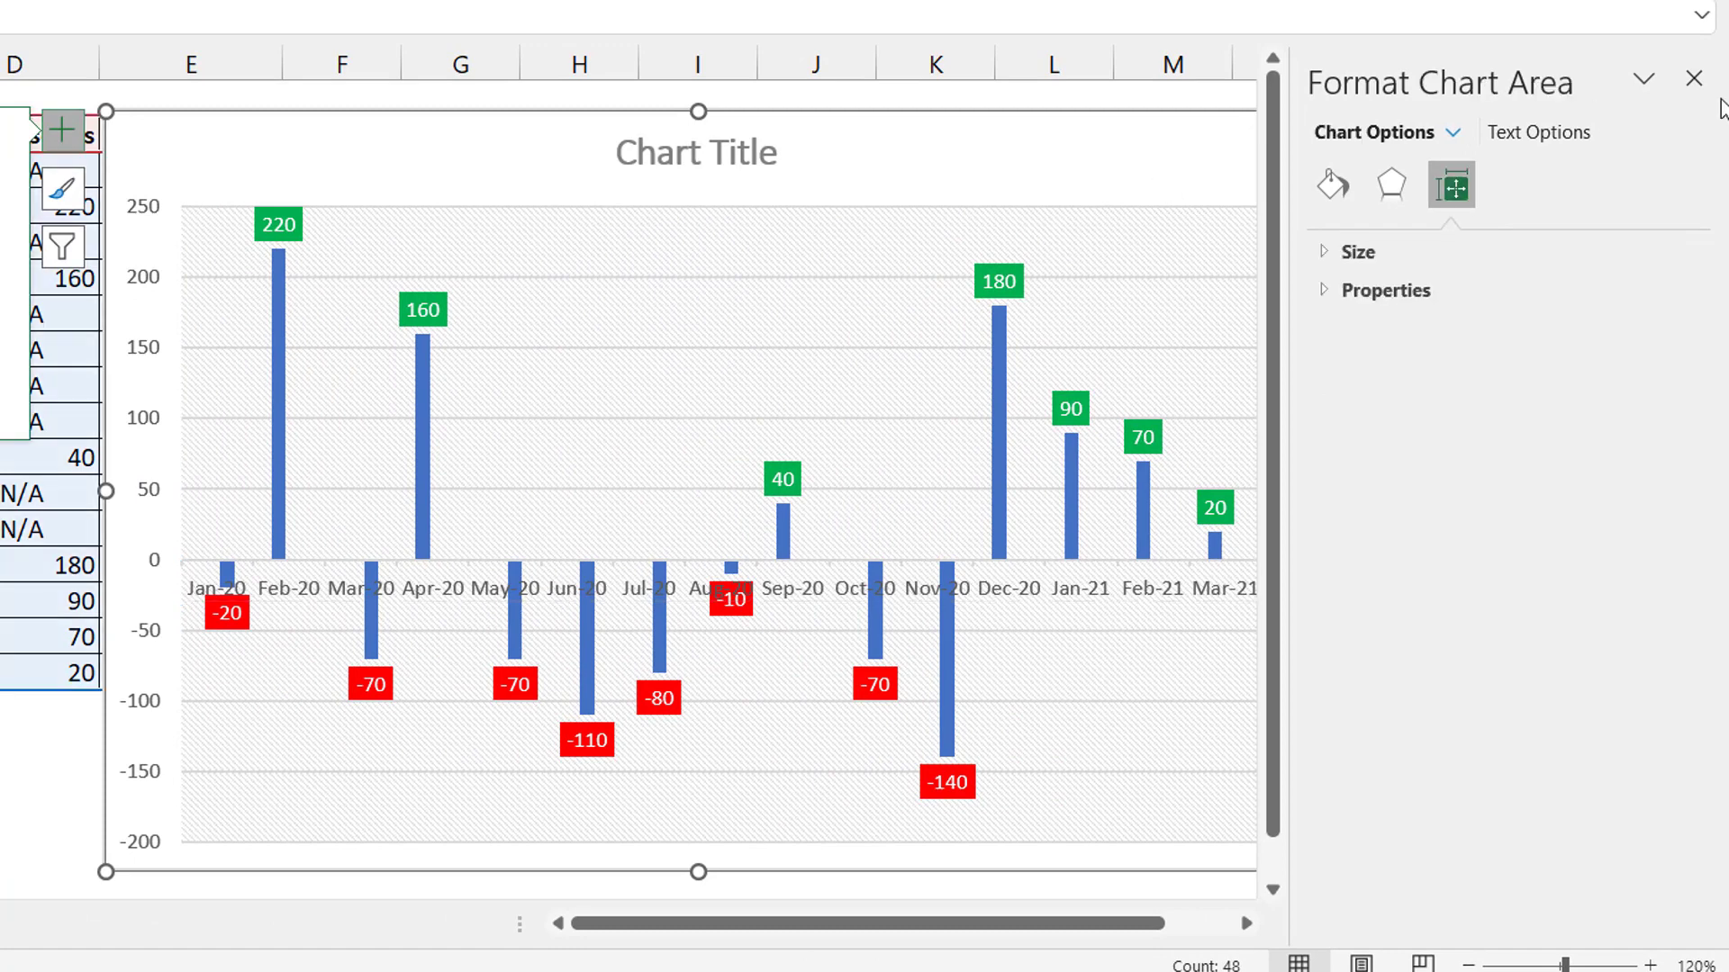
pyautogui.click(1694, 80)
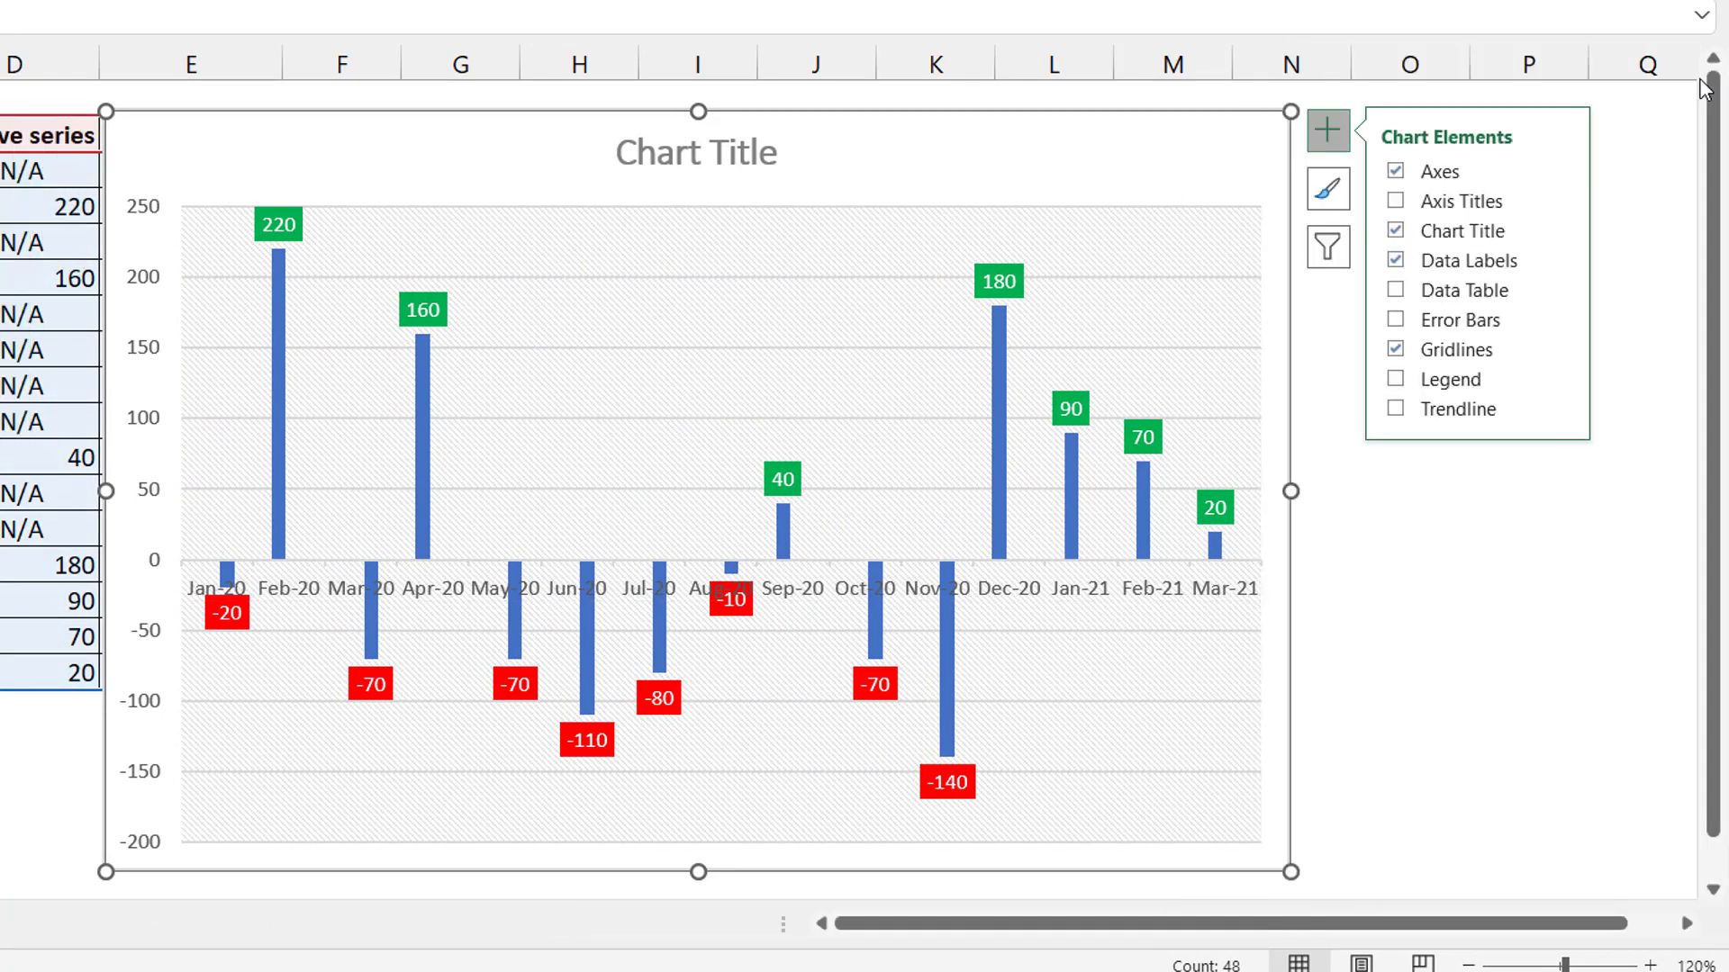
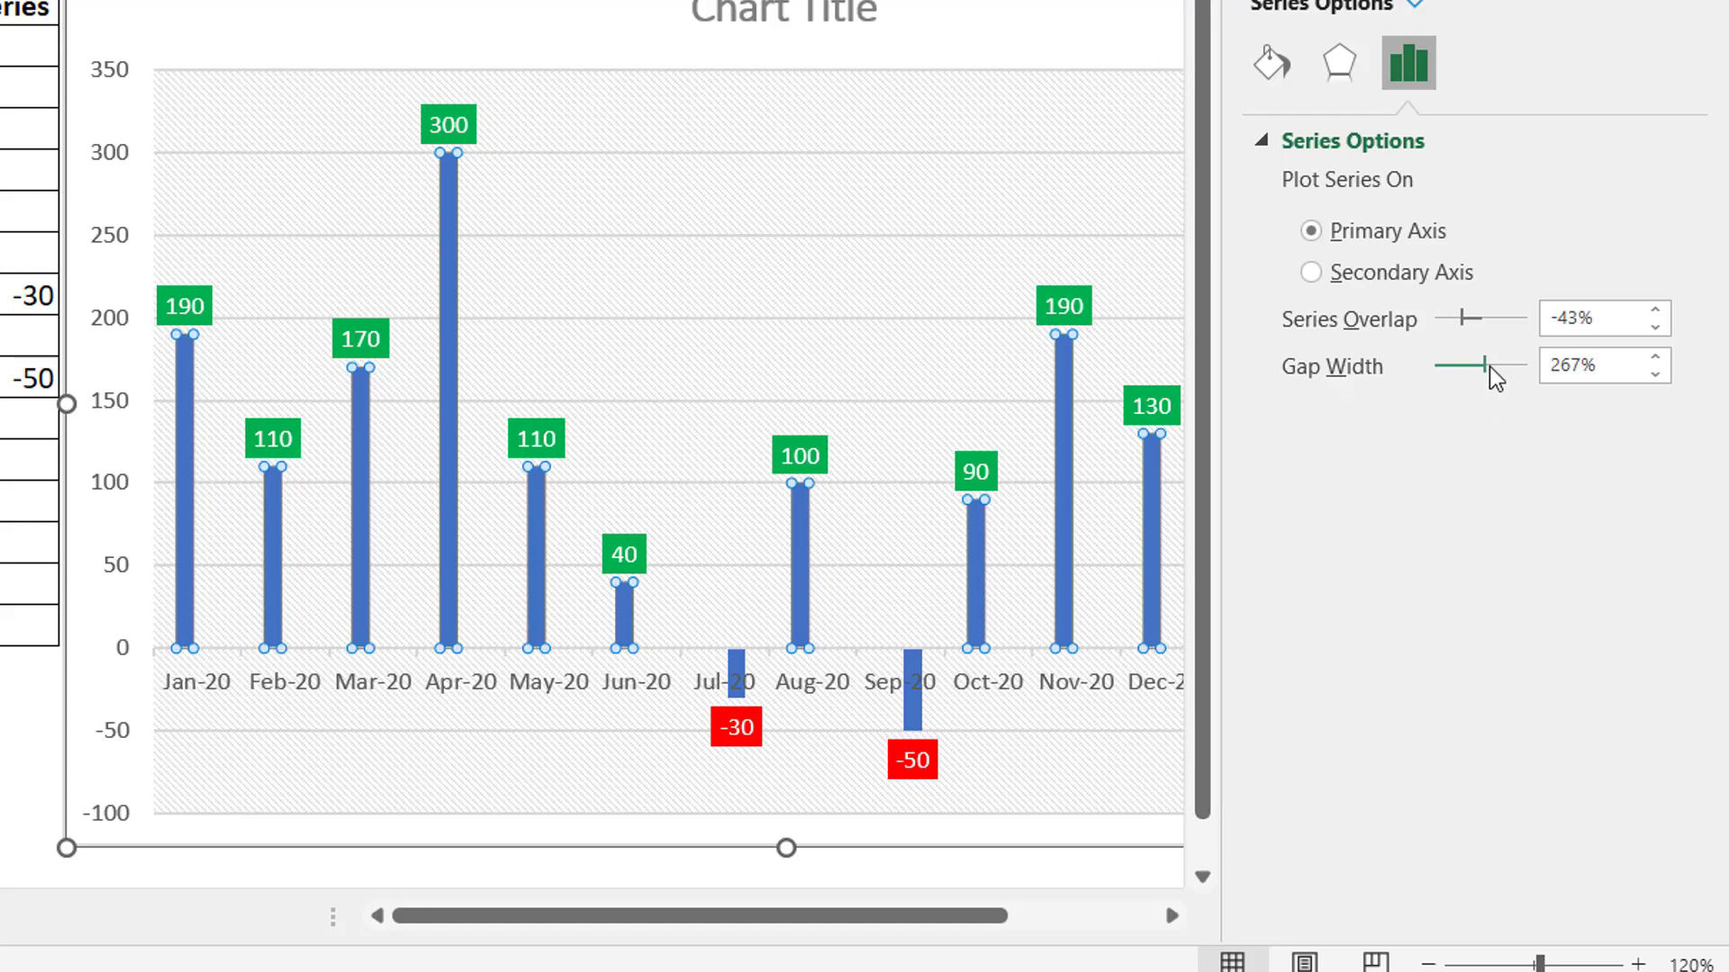
# Step: Set the gap width of the chart columns to 57% to make them wider
pyautogui.moveTo(1484, 364); pyautogui.dragTo(1446, 369)
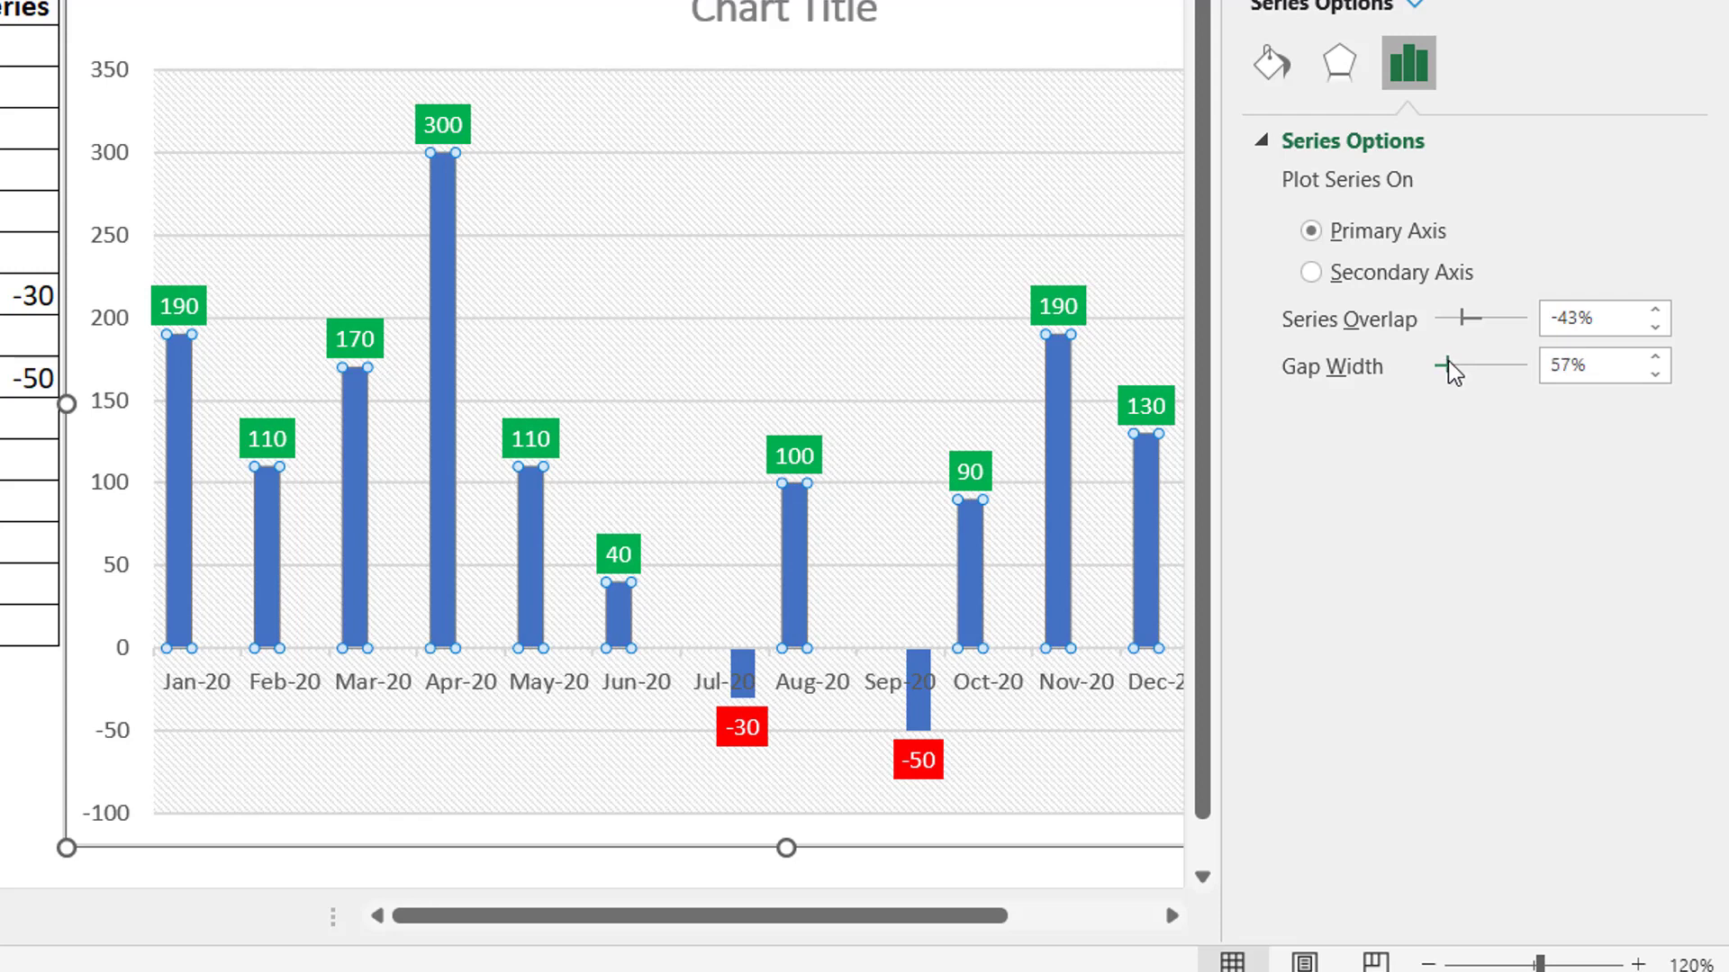
pyautogui.click(54, 851)
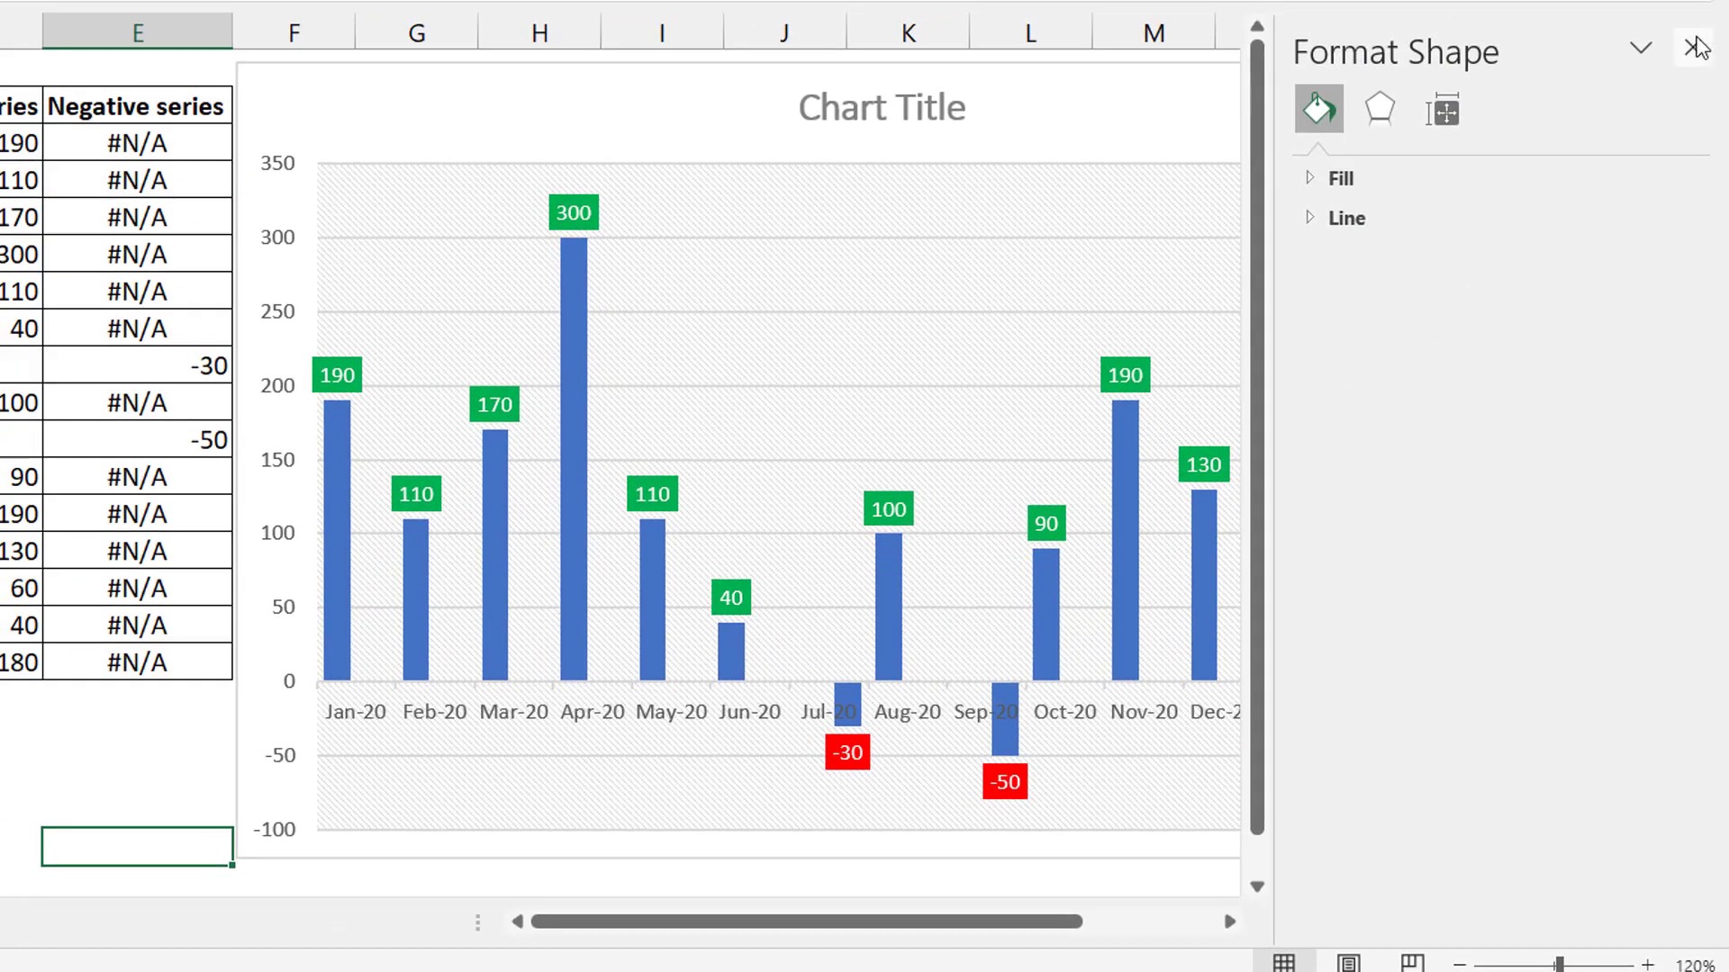
pyautogui.click(1697, 47)
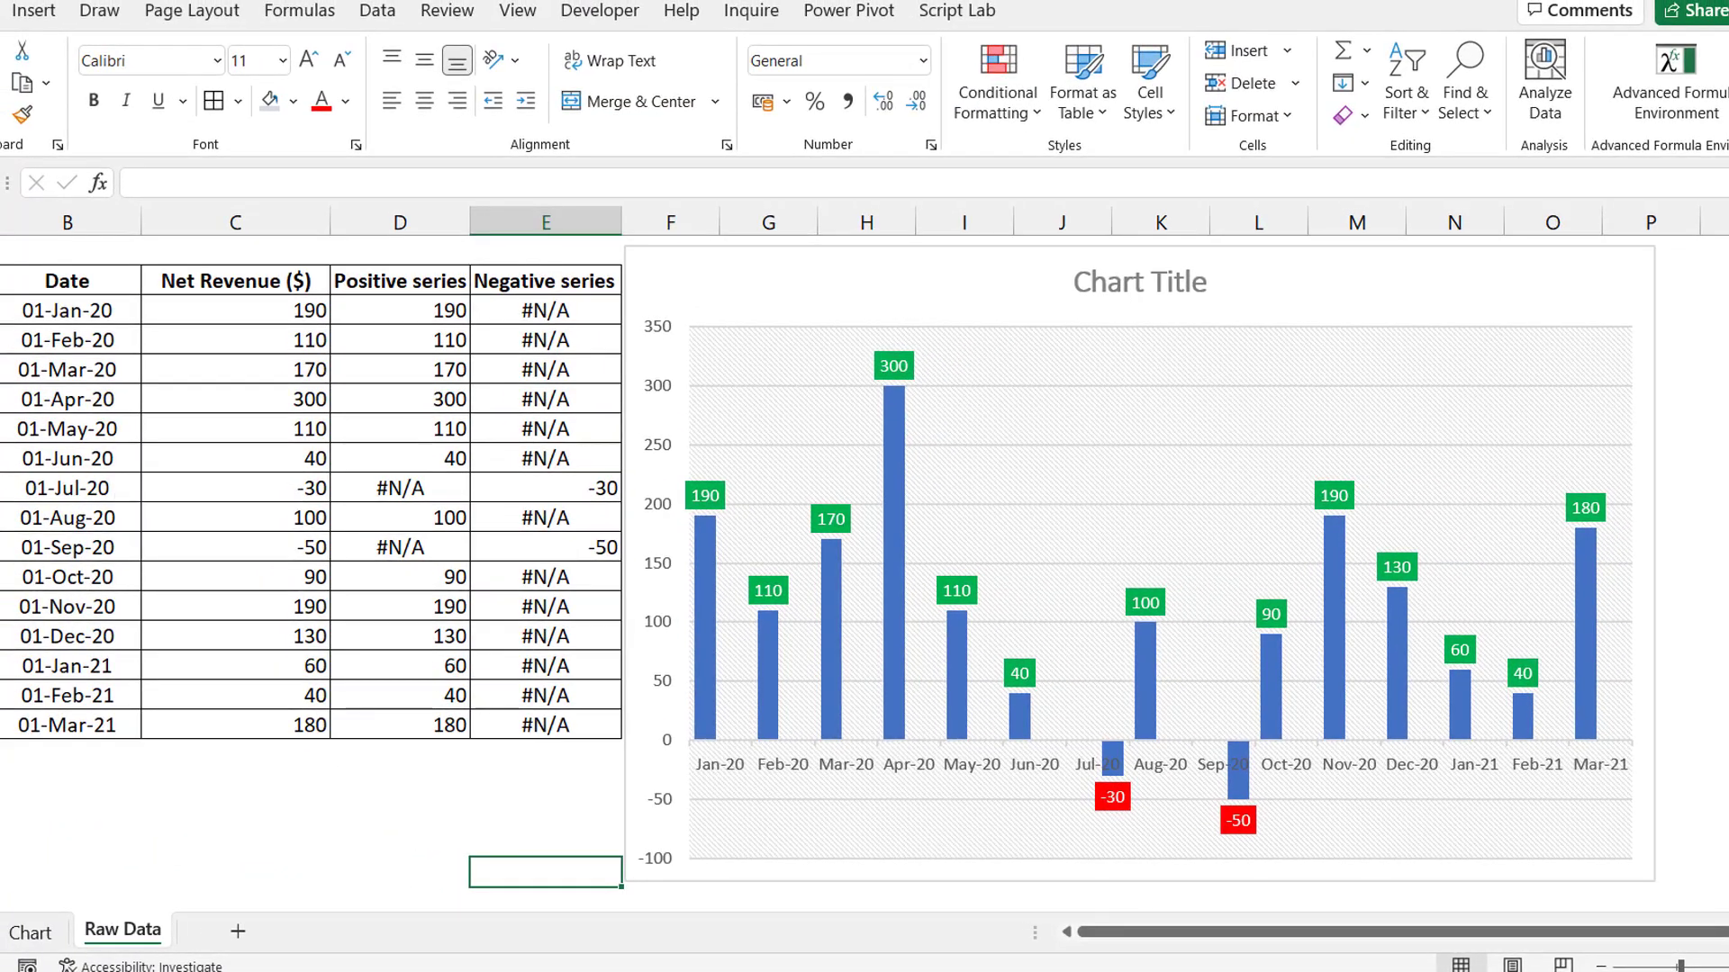
# Step: Hide the Positive series and Negative series helper columns D and E on the Raw Data sheet
pyautogui.moveTo(124, 929)
pyautogui.mouseDown()
pyautogui.moveTo(171, 922)
pyautogui.moveTo(144, 932)
pyautogui.mouseUp()
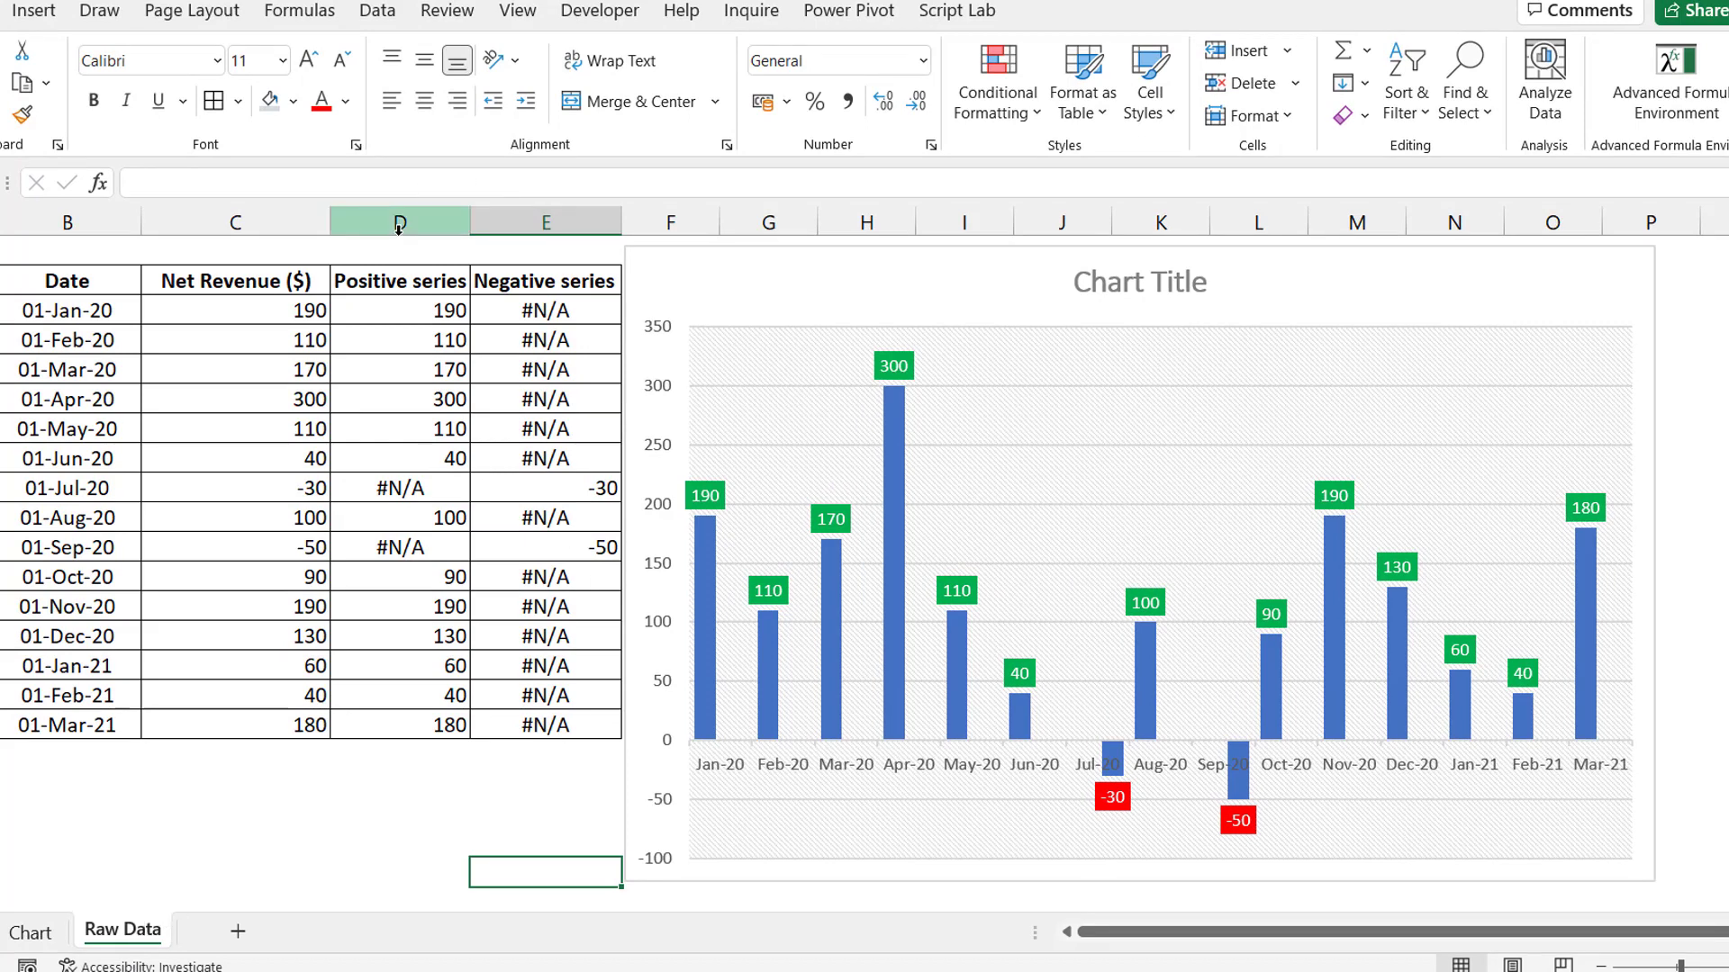
pyautogui.click(463, 235)
pyautogui.moveTo(463, 229); pyautogui.dragTo(545, 222)
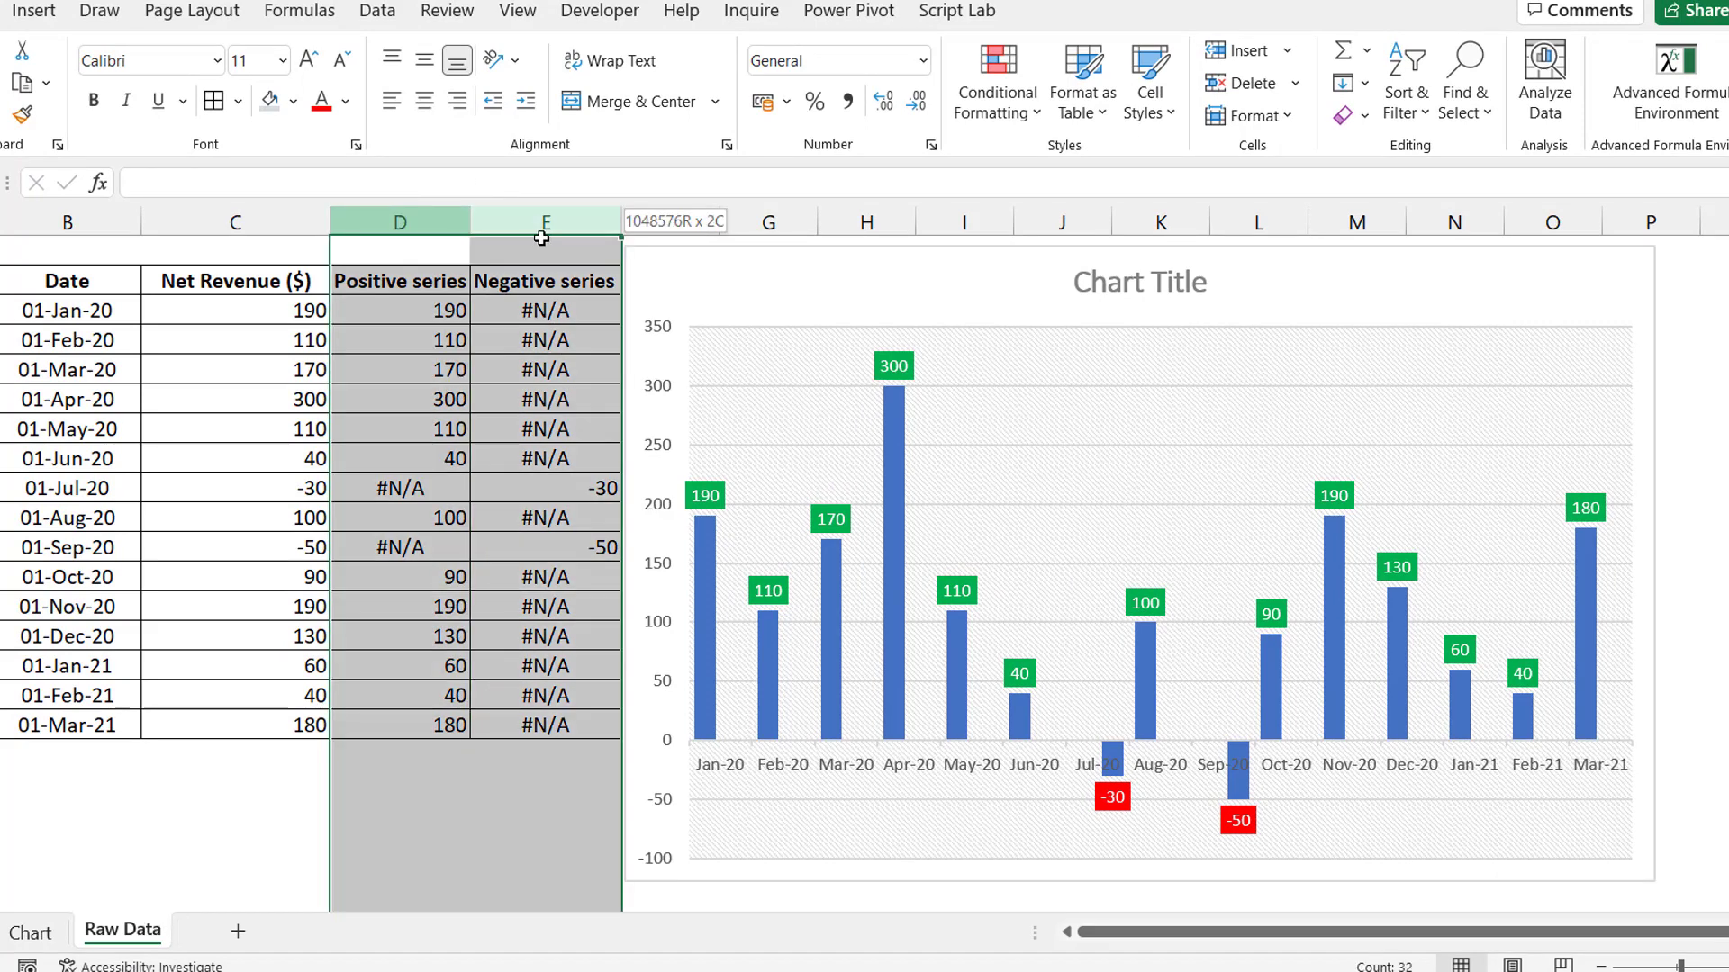
pyautogui.rightClick(414, 223)
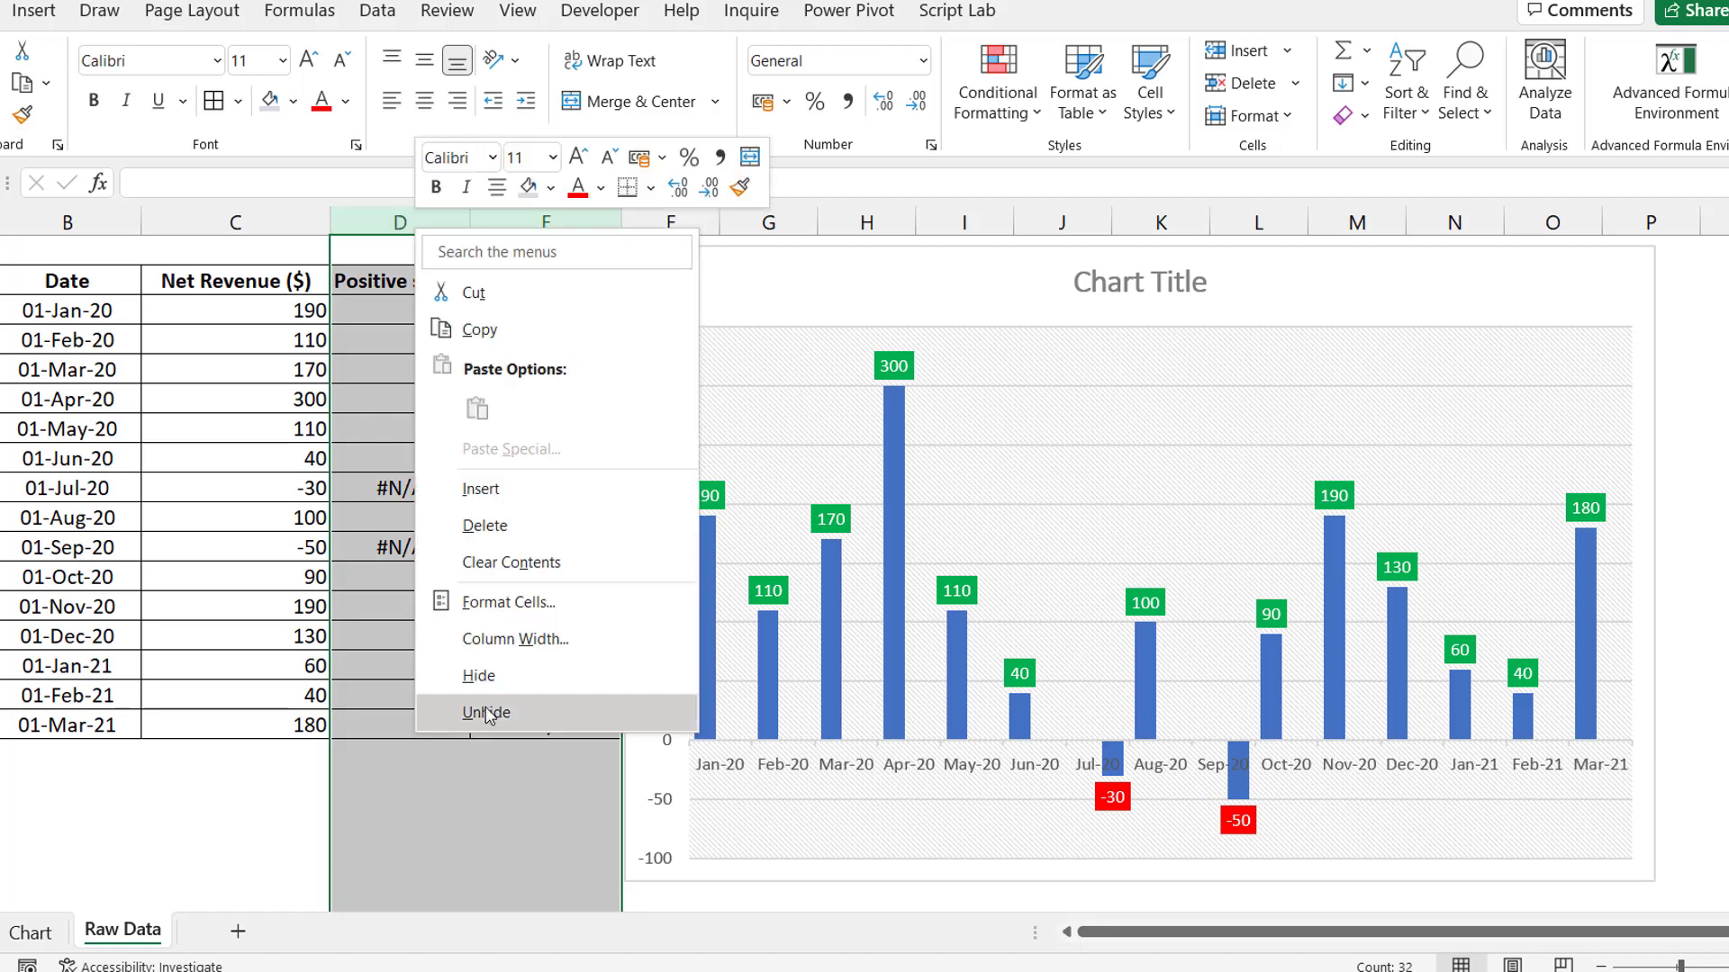
pyautogui.click(494, 684)
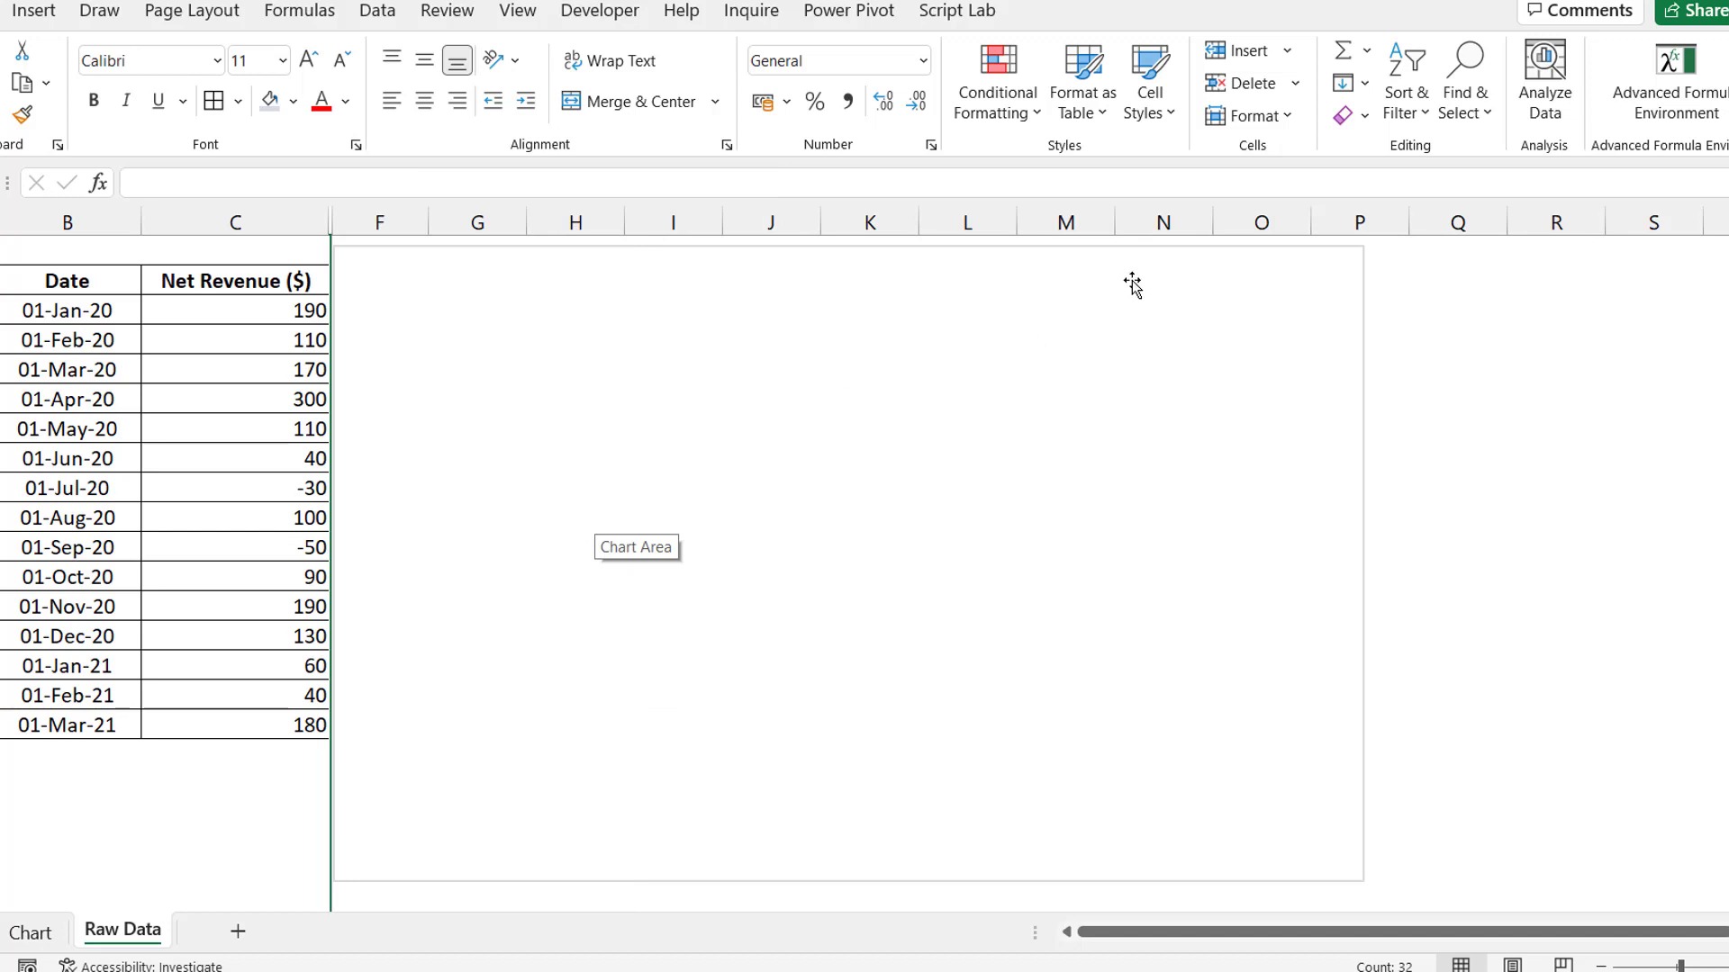
# Step: Shift the chart away from the table and set it to show data in hidden rows and columns
pyautogui.moveTo(1132, 284); pyautogui.dragTo(1218, 284)
pyautogui.rightClick(1039, 377)
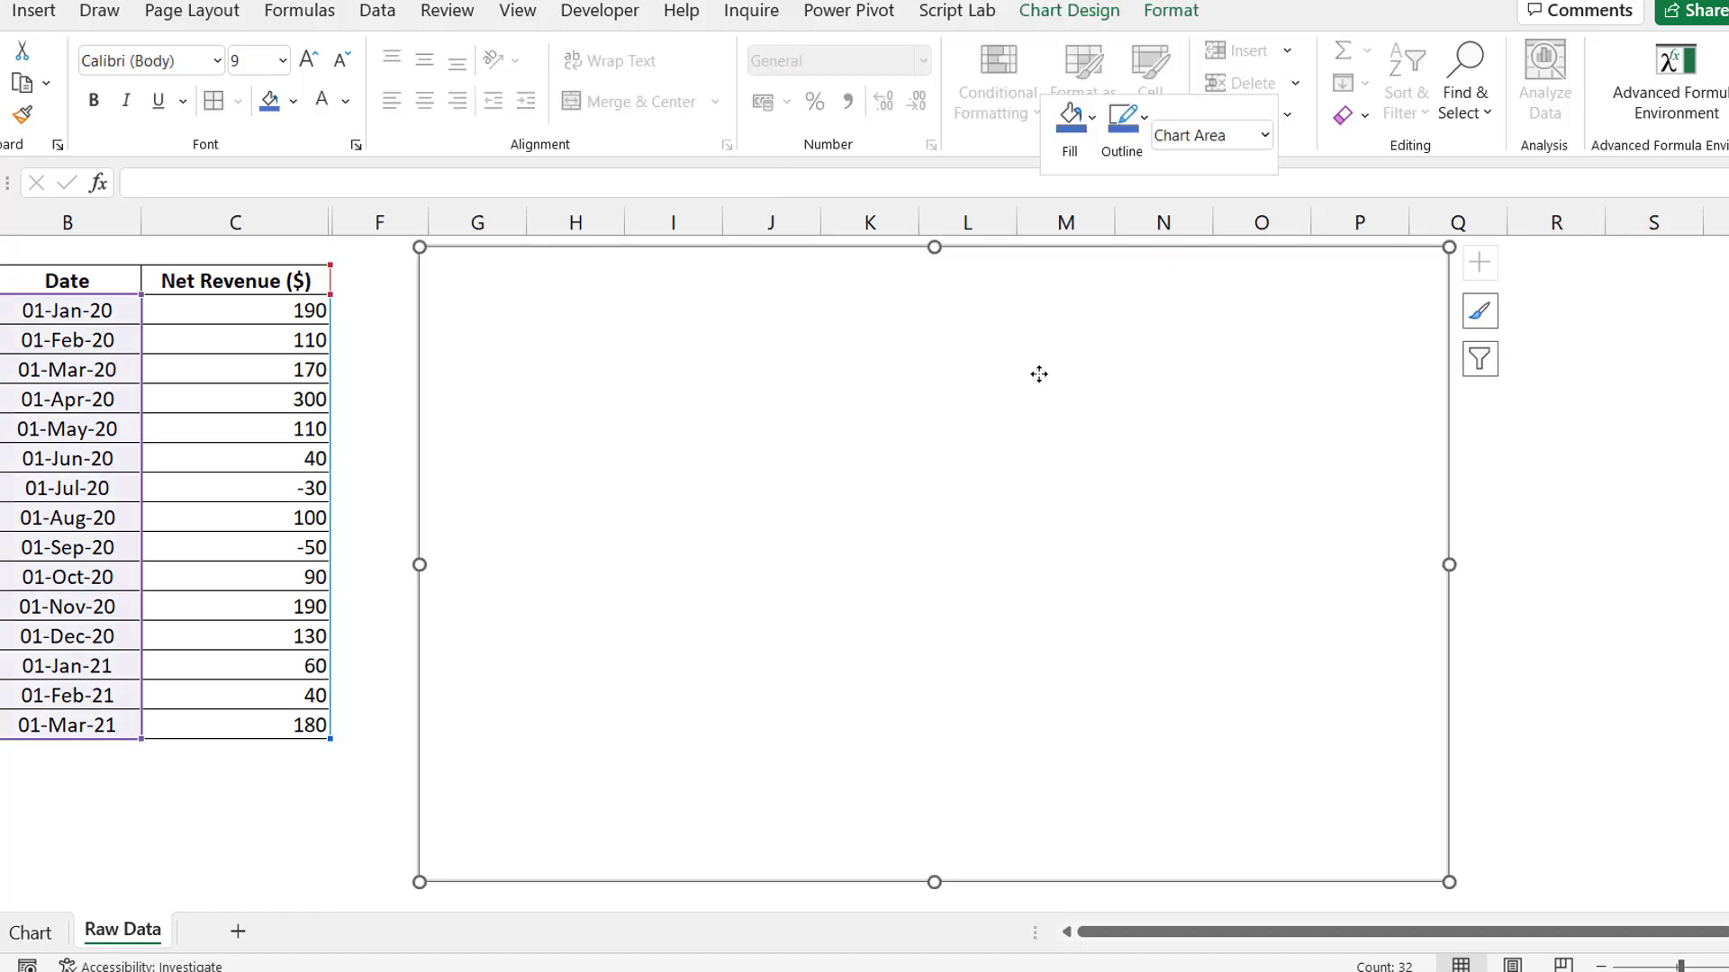
pyautogui.click(1175, 582)
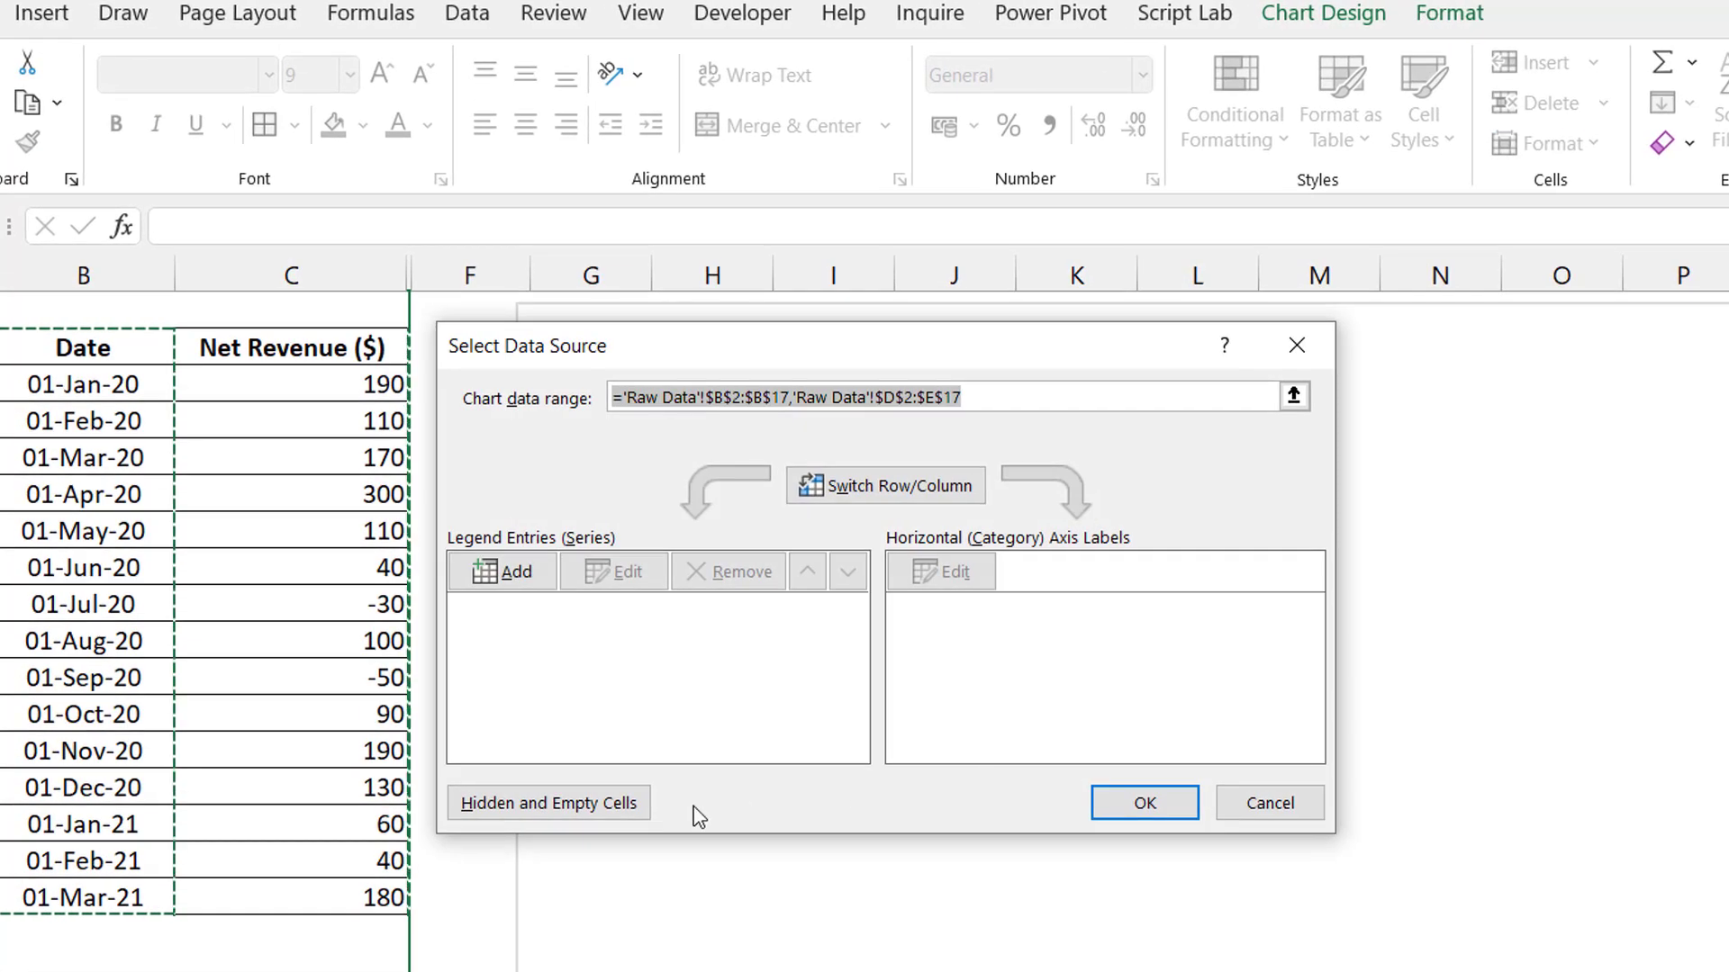
pyautogui.click(607, 801)
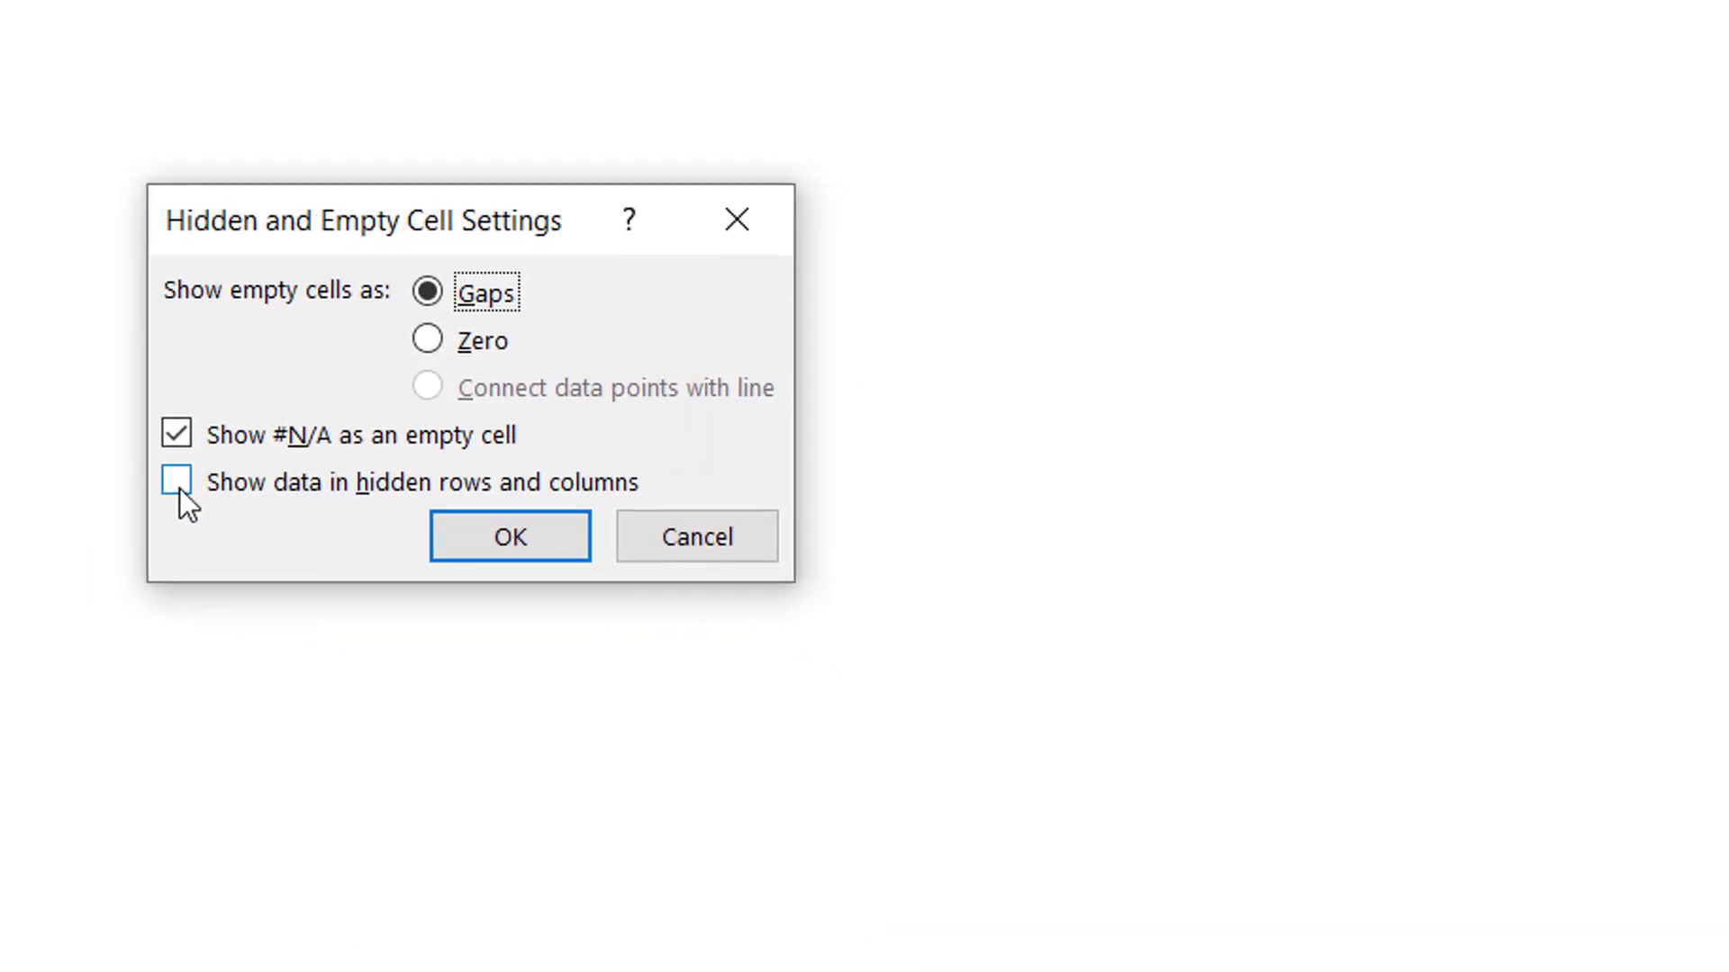
pyautogui.click(180, 488)
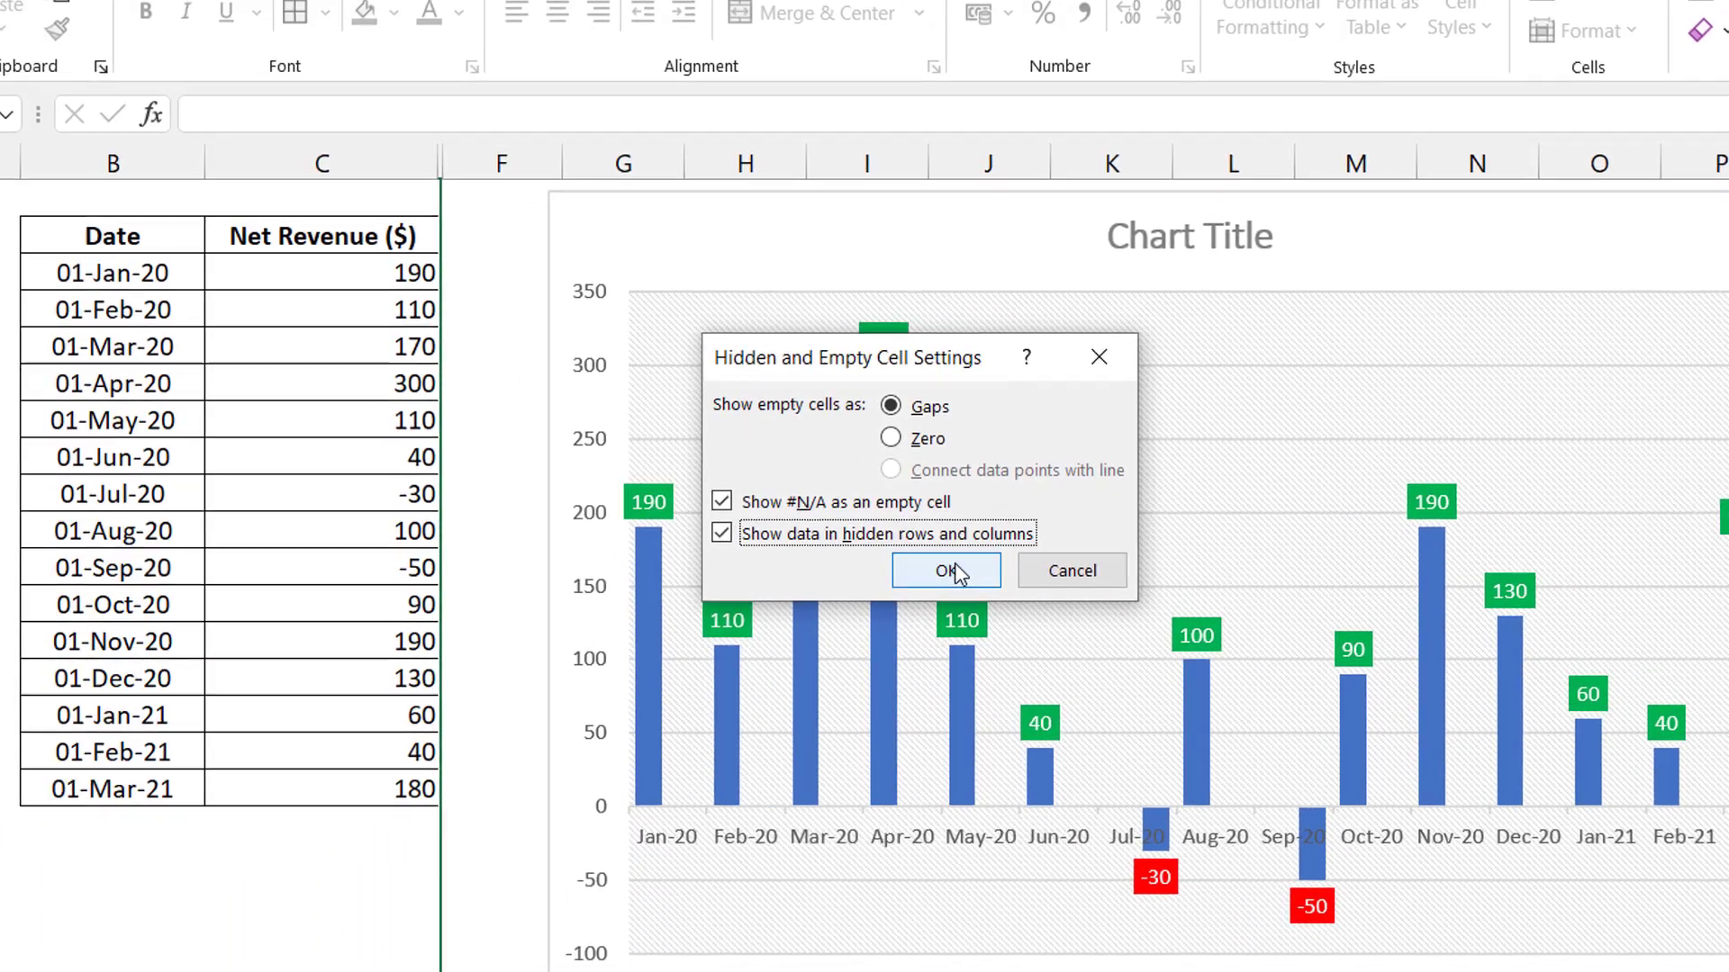
pyautogui.click(954, 571)
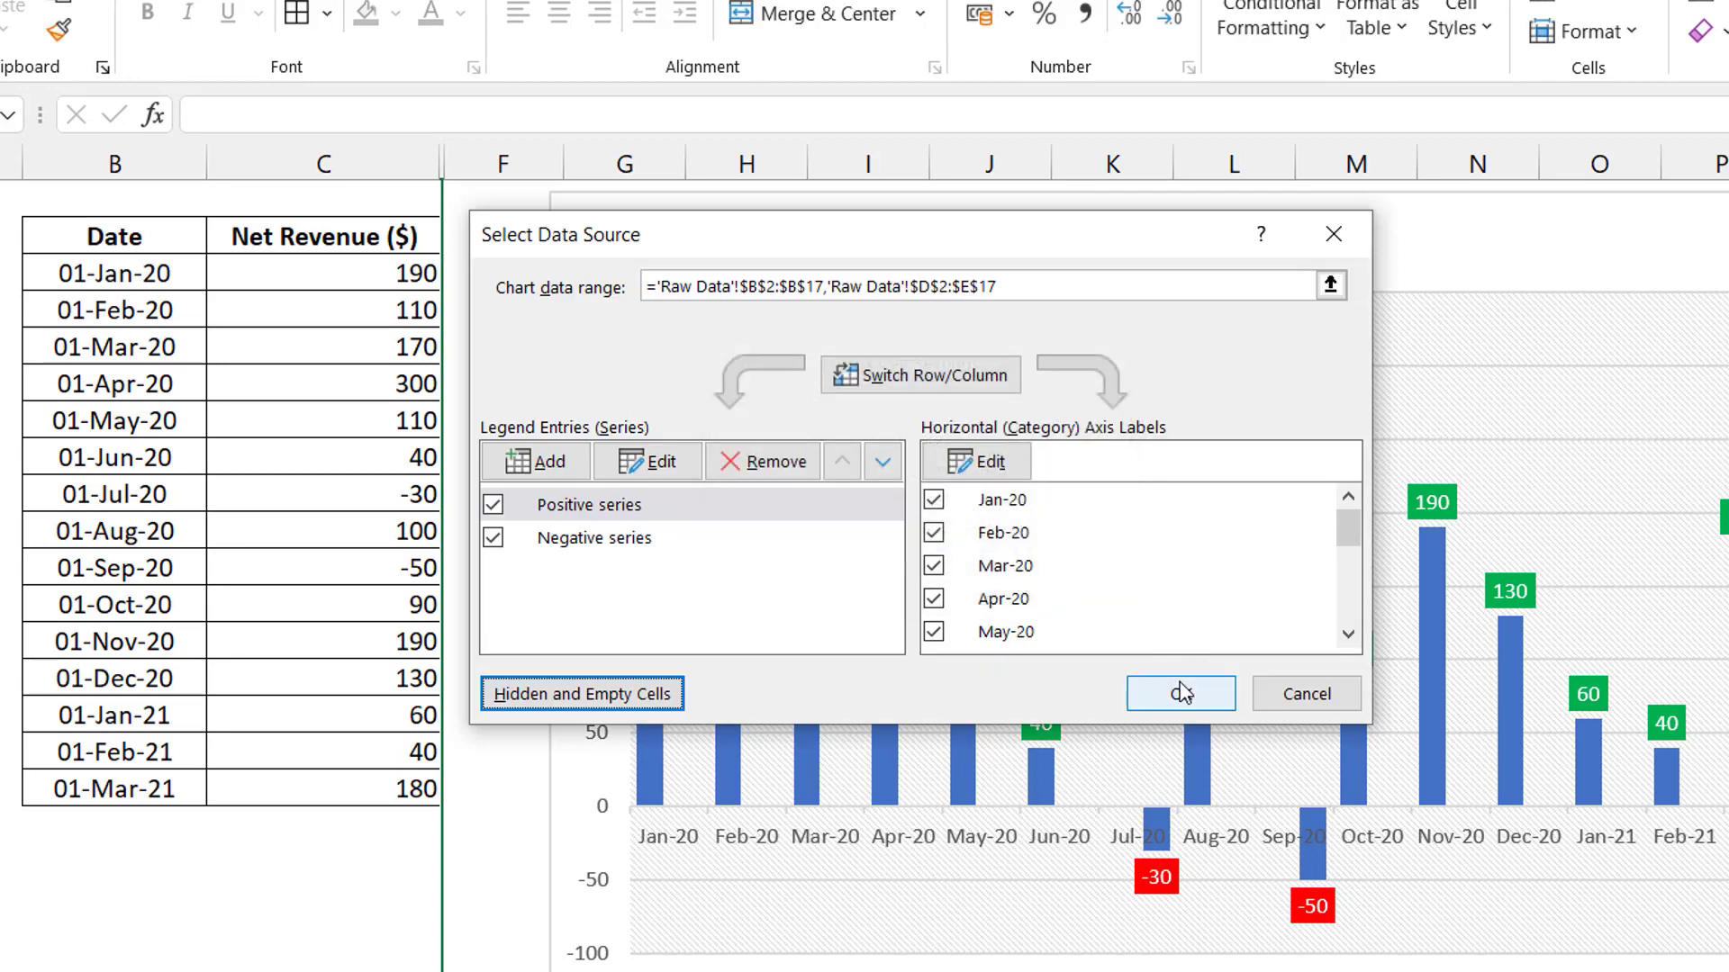
pyautogui.click(1175, 686)
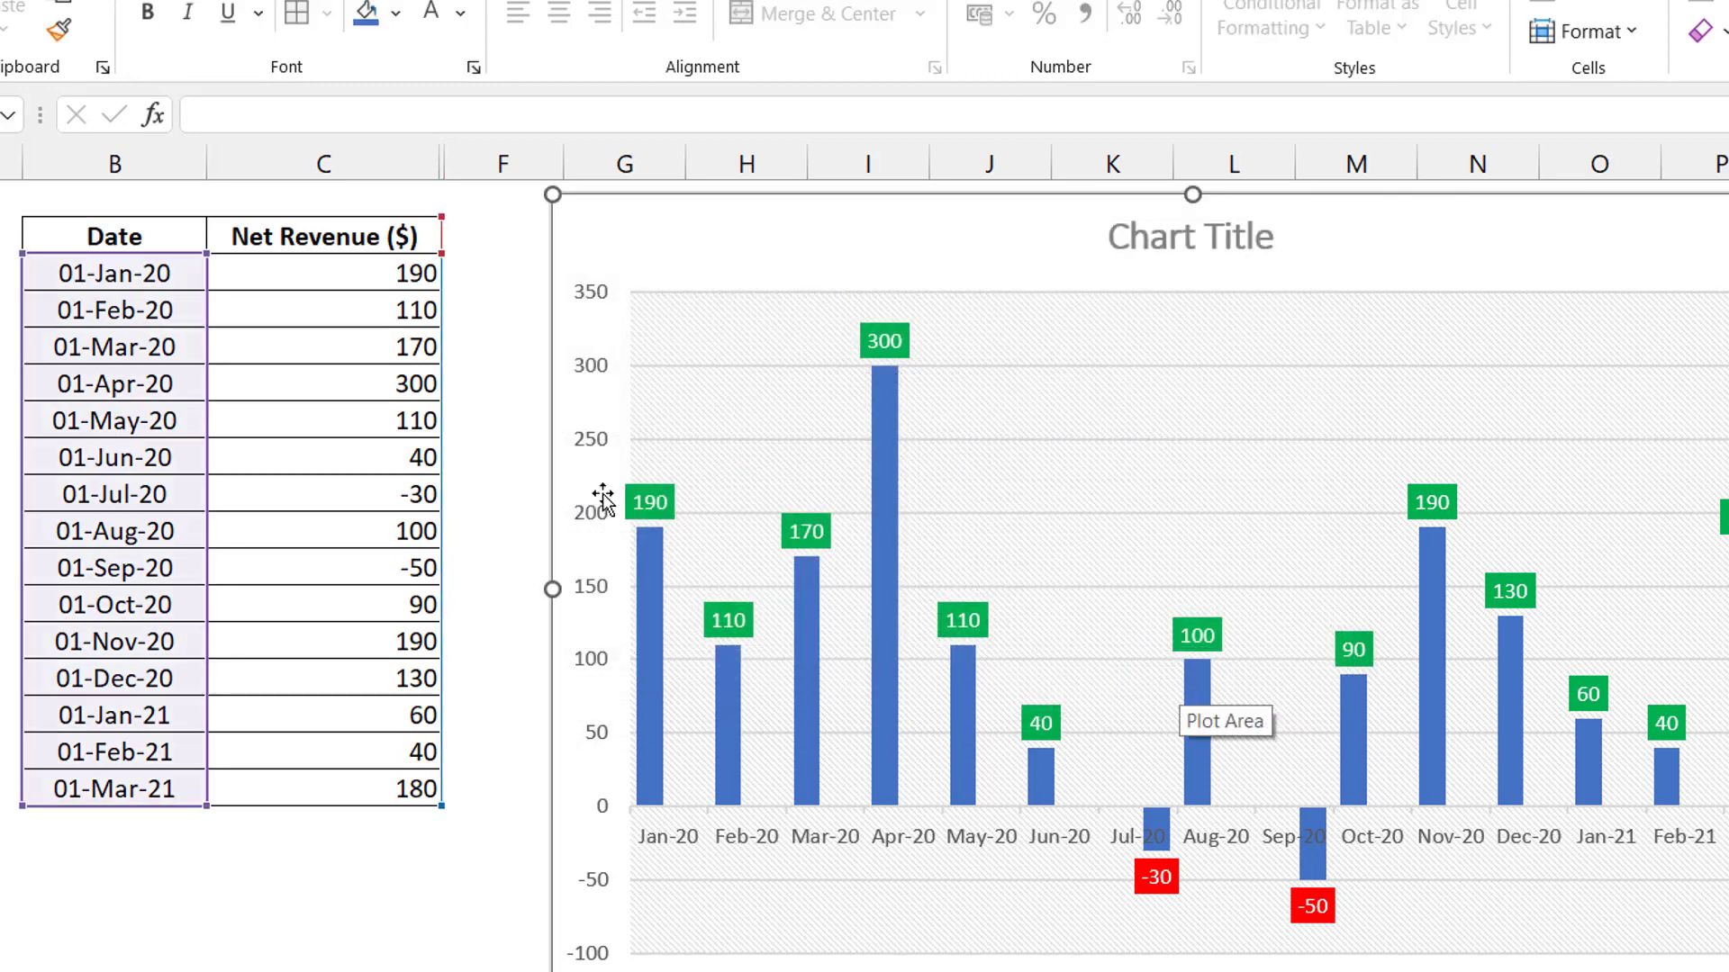
# Step: Copy the Date and Net Revenue ($) table with its headers to cell B2 of a new sheet
pyautogui.click(304, 275)
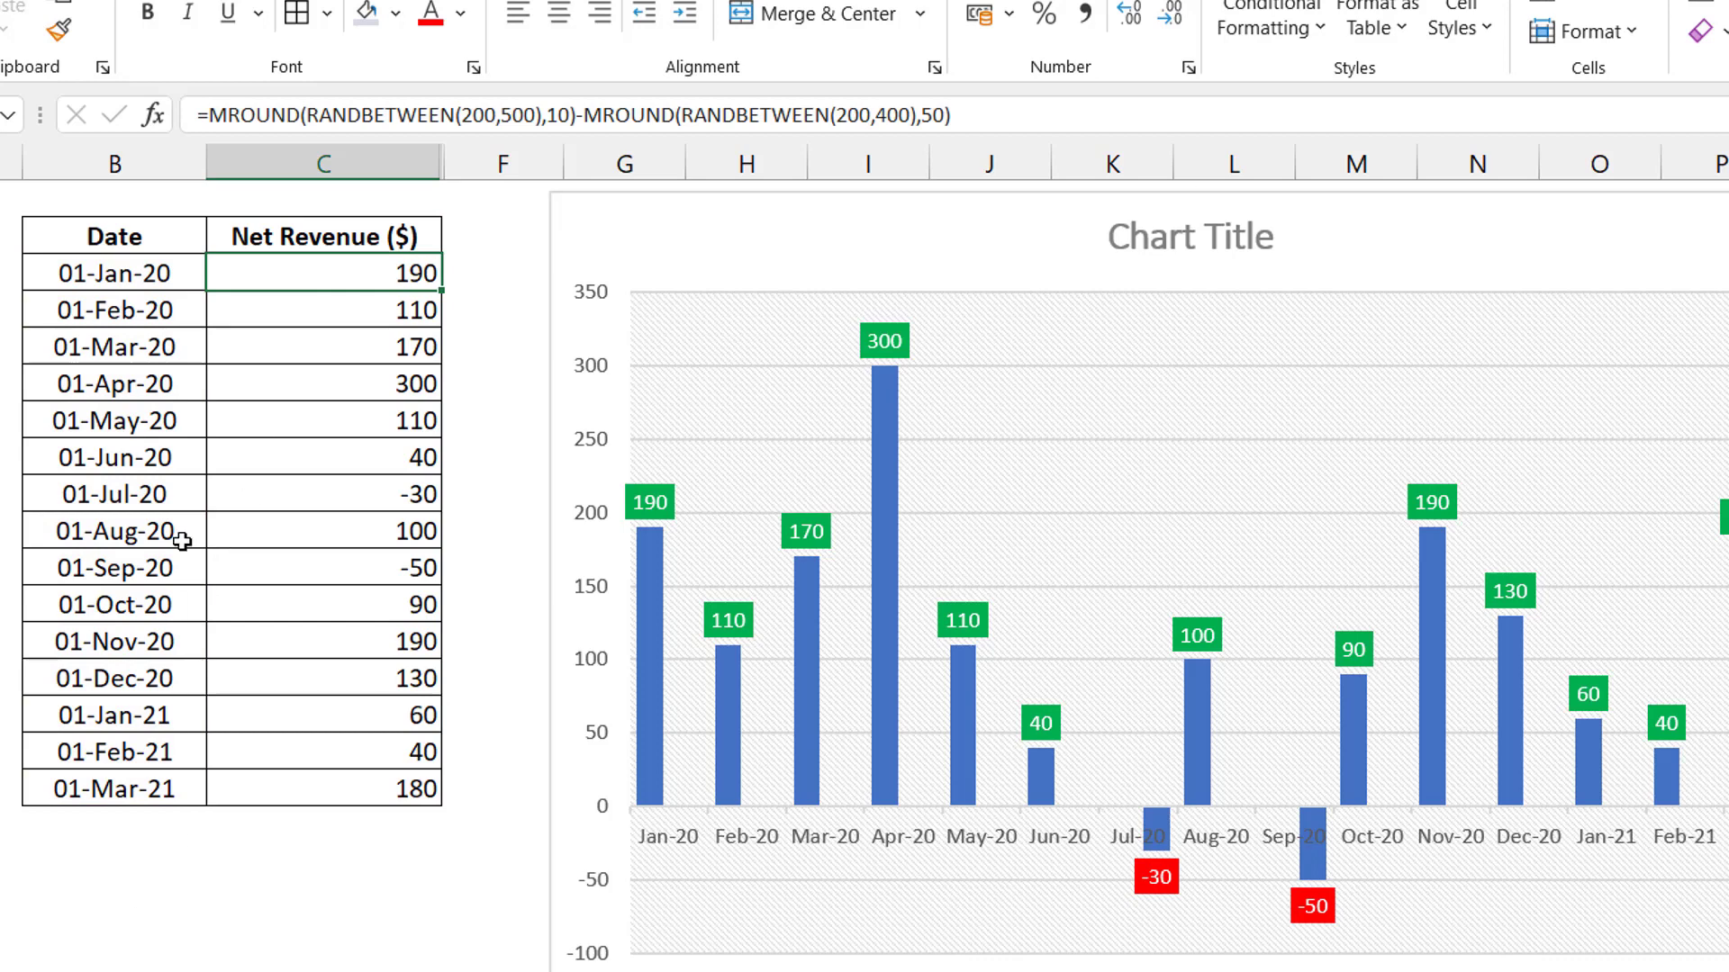
pyautogui.click(130, 238)
pyautogui.hotkey('shift', 'Right')
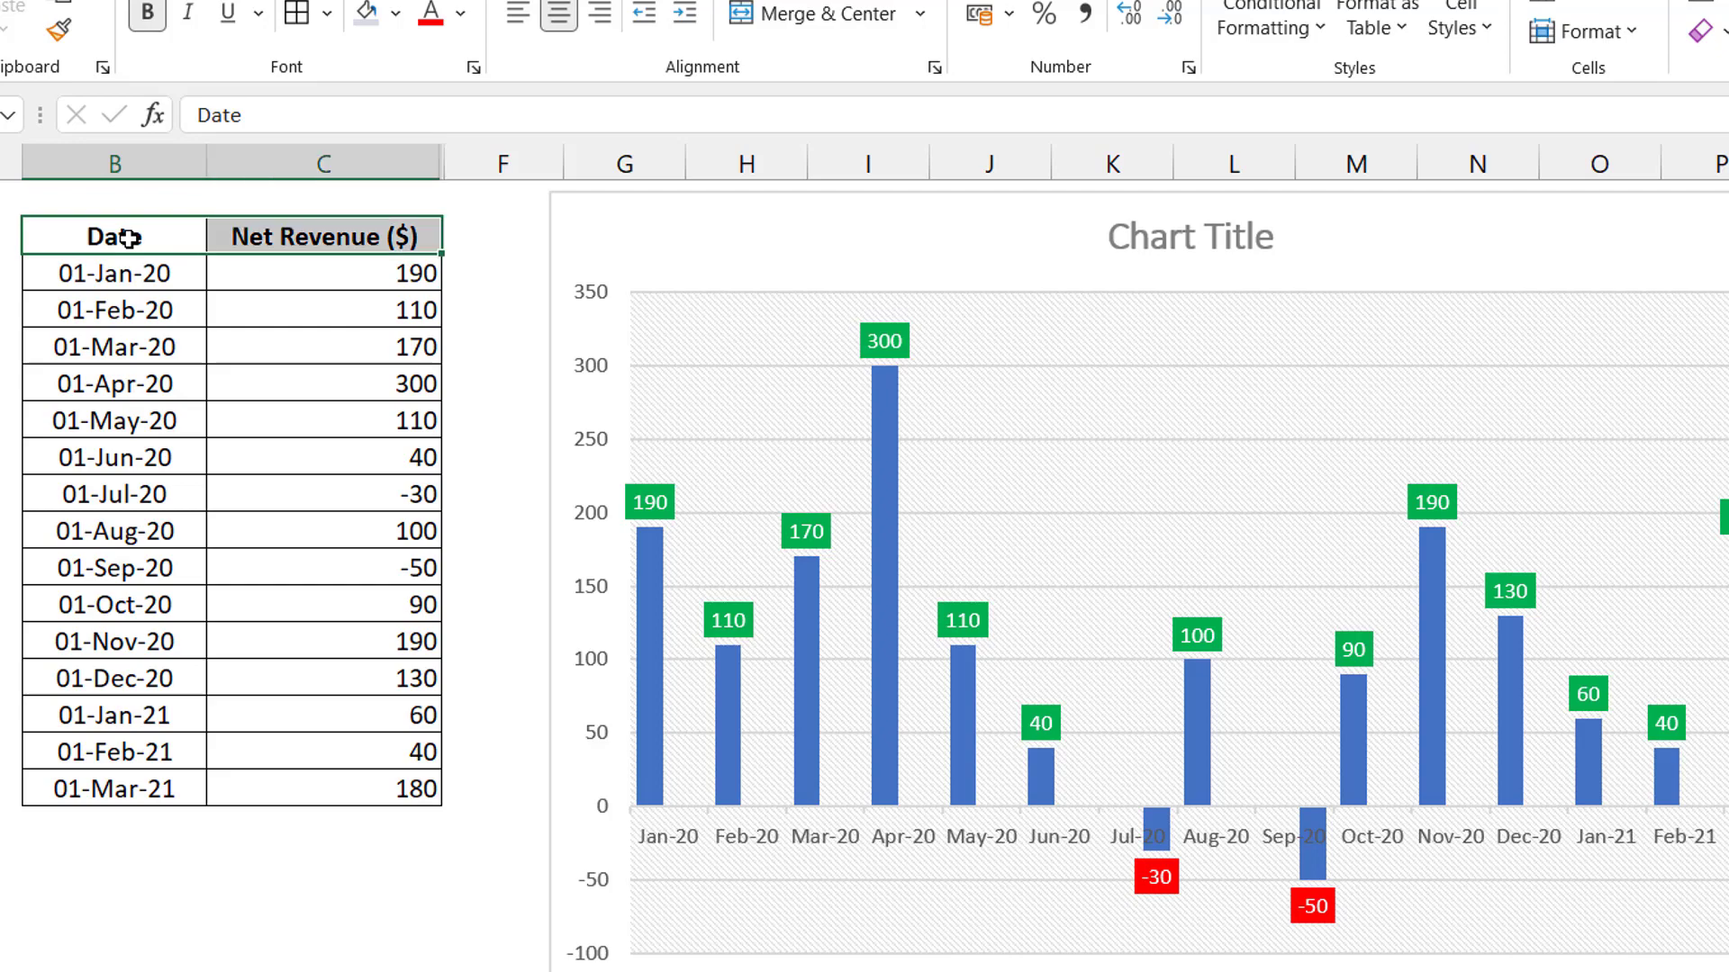
pyautogui.hotkey('ctrl', 'shift', 'Down')
pyautogui.hotkey('ctrl', 'c')
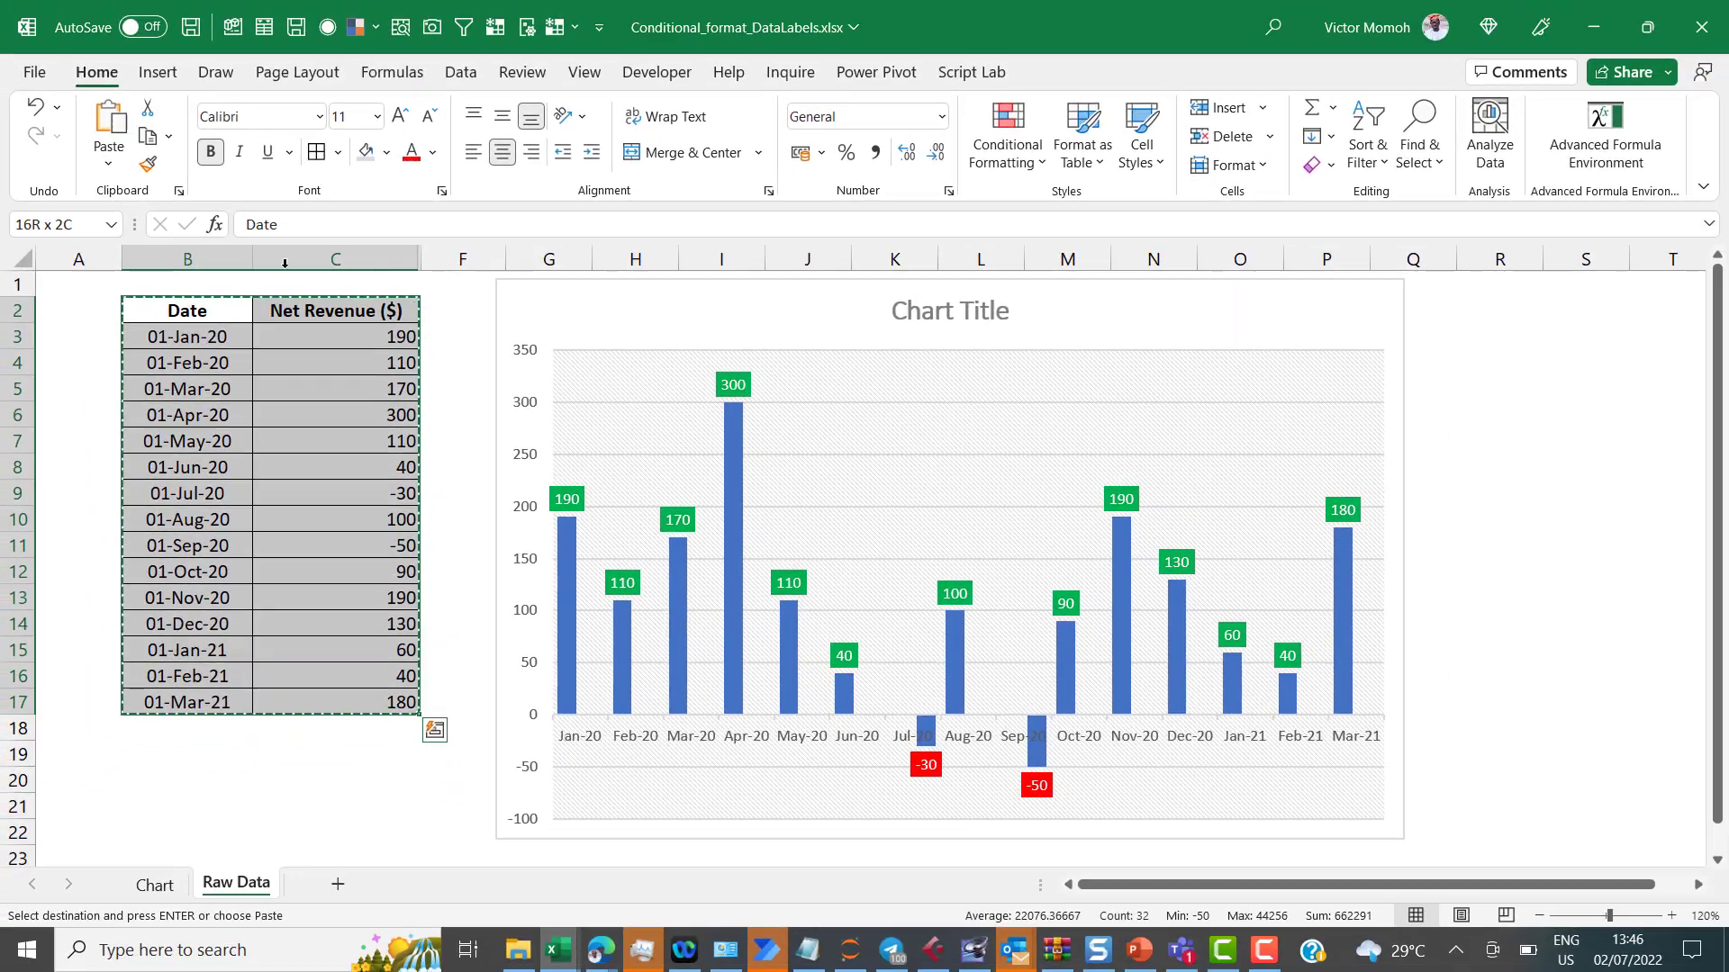
pyautogui.click(338, 884)
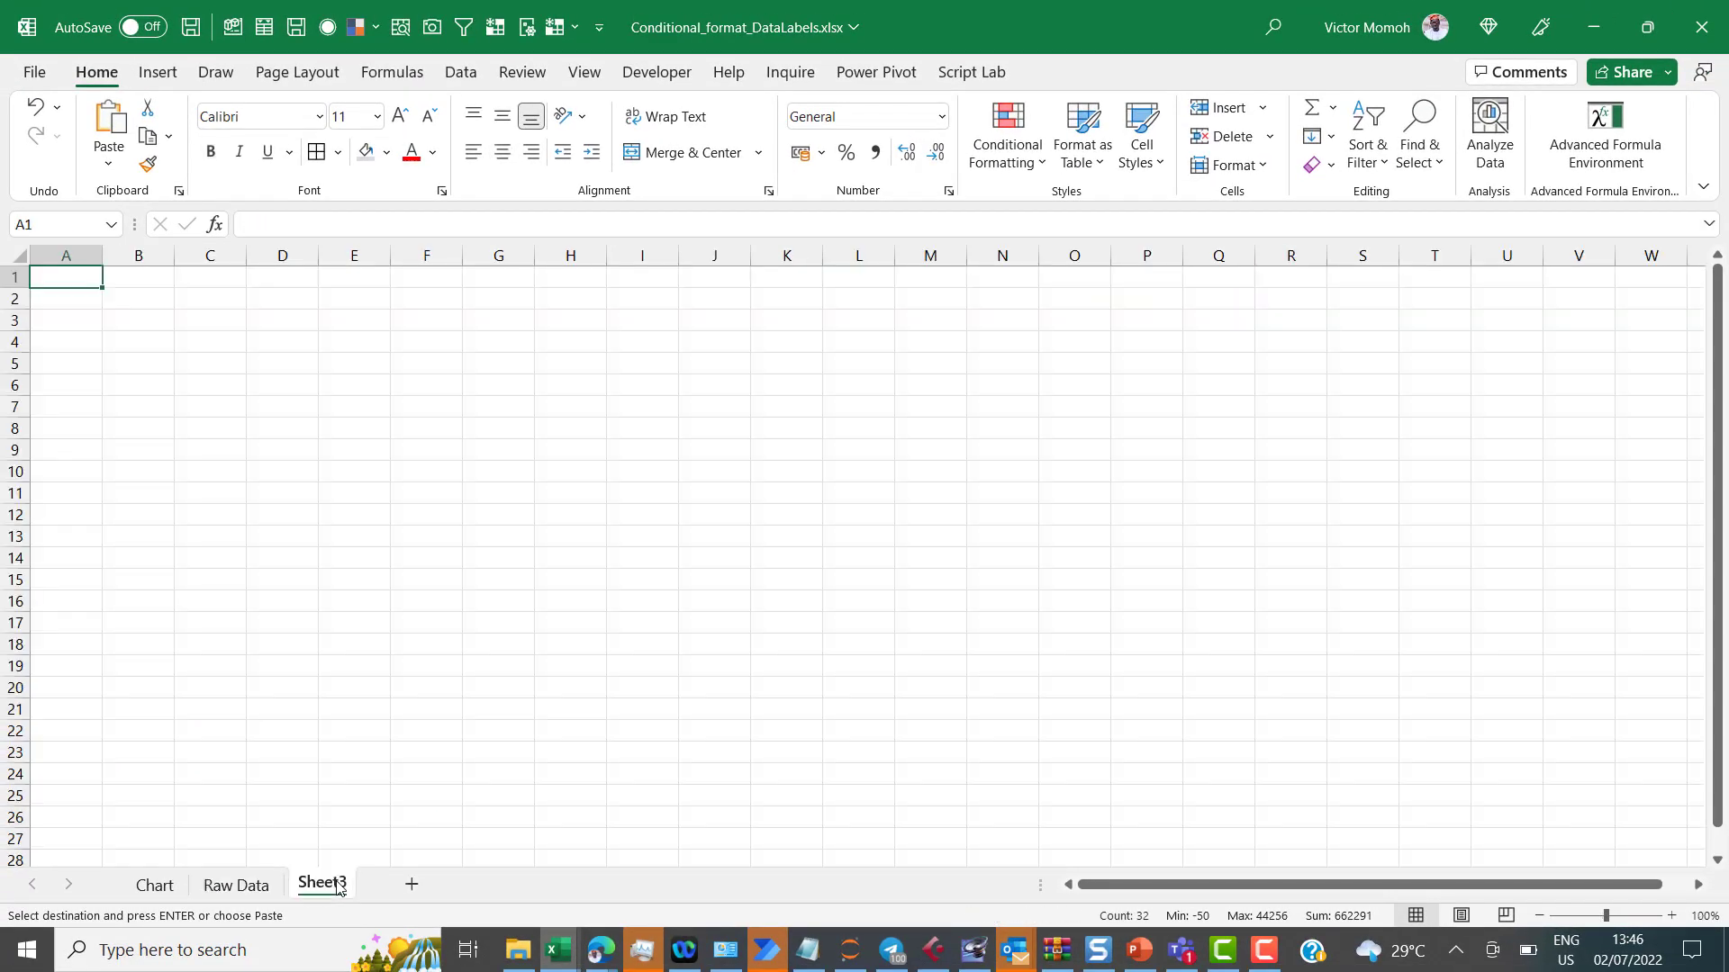
pyautogui.click(135, 299)
pyautogui.hotkey('ctrl', 'v')
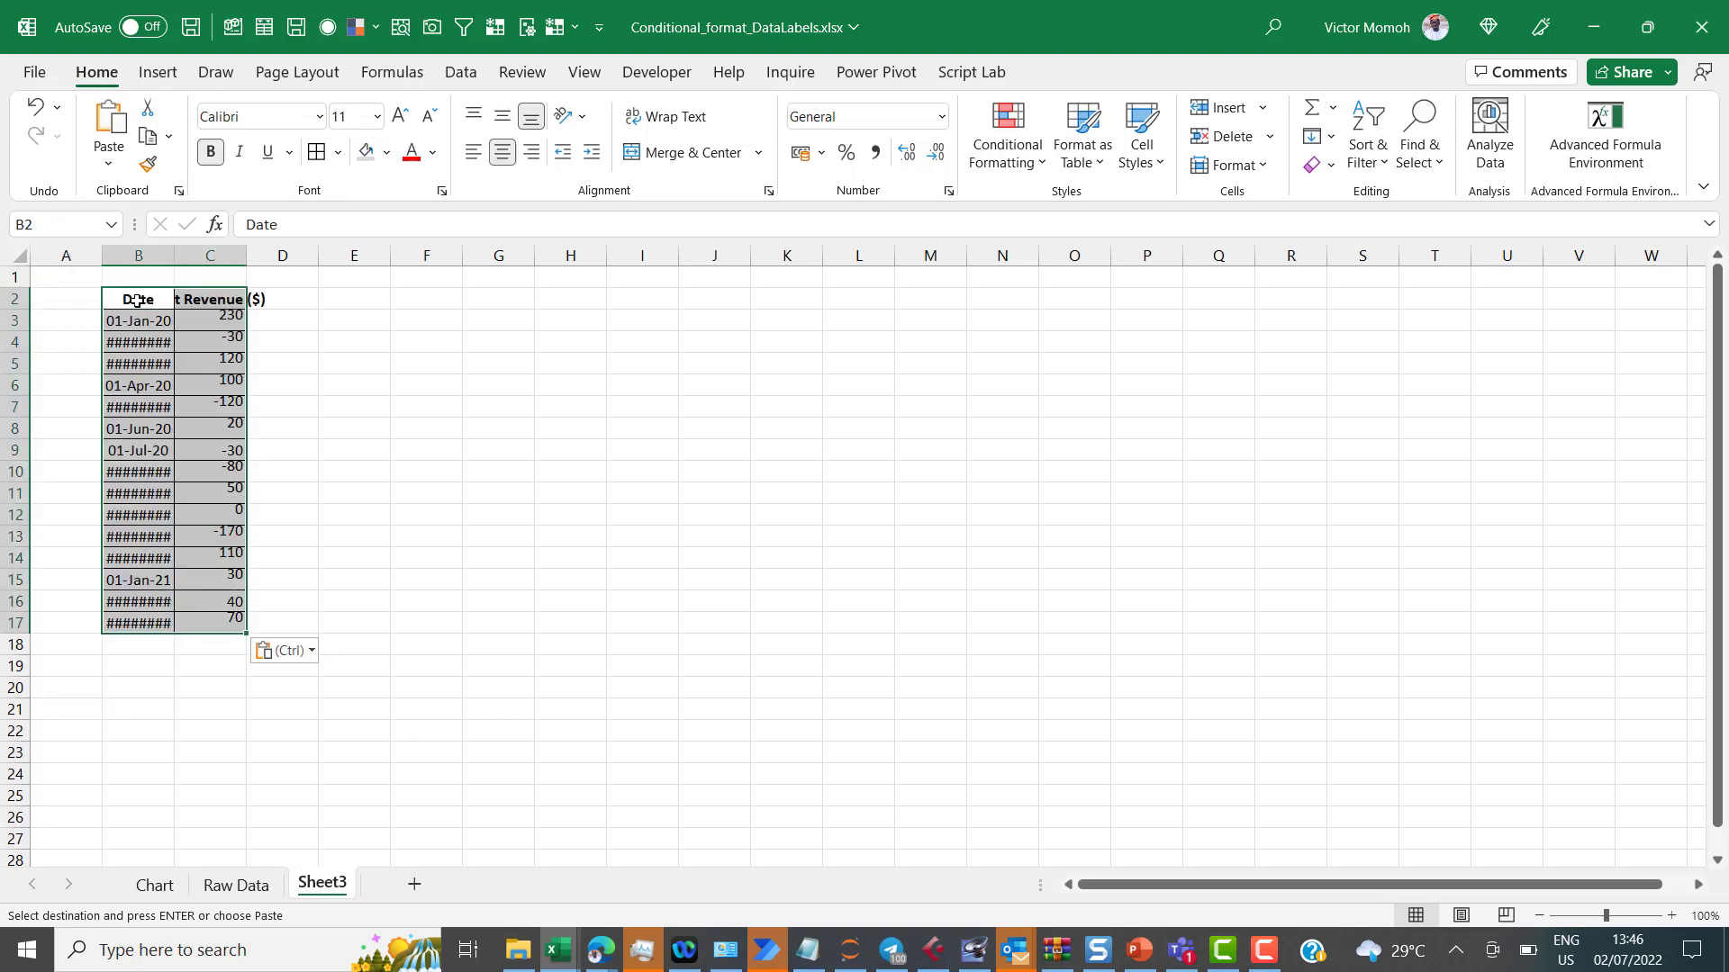
# Step: Autofit the column widths of the pasted table and hide the gridlines on the new sheet
pyautogui.press('alt')
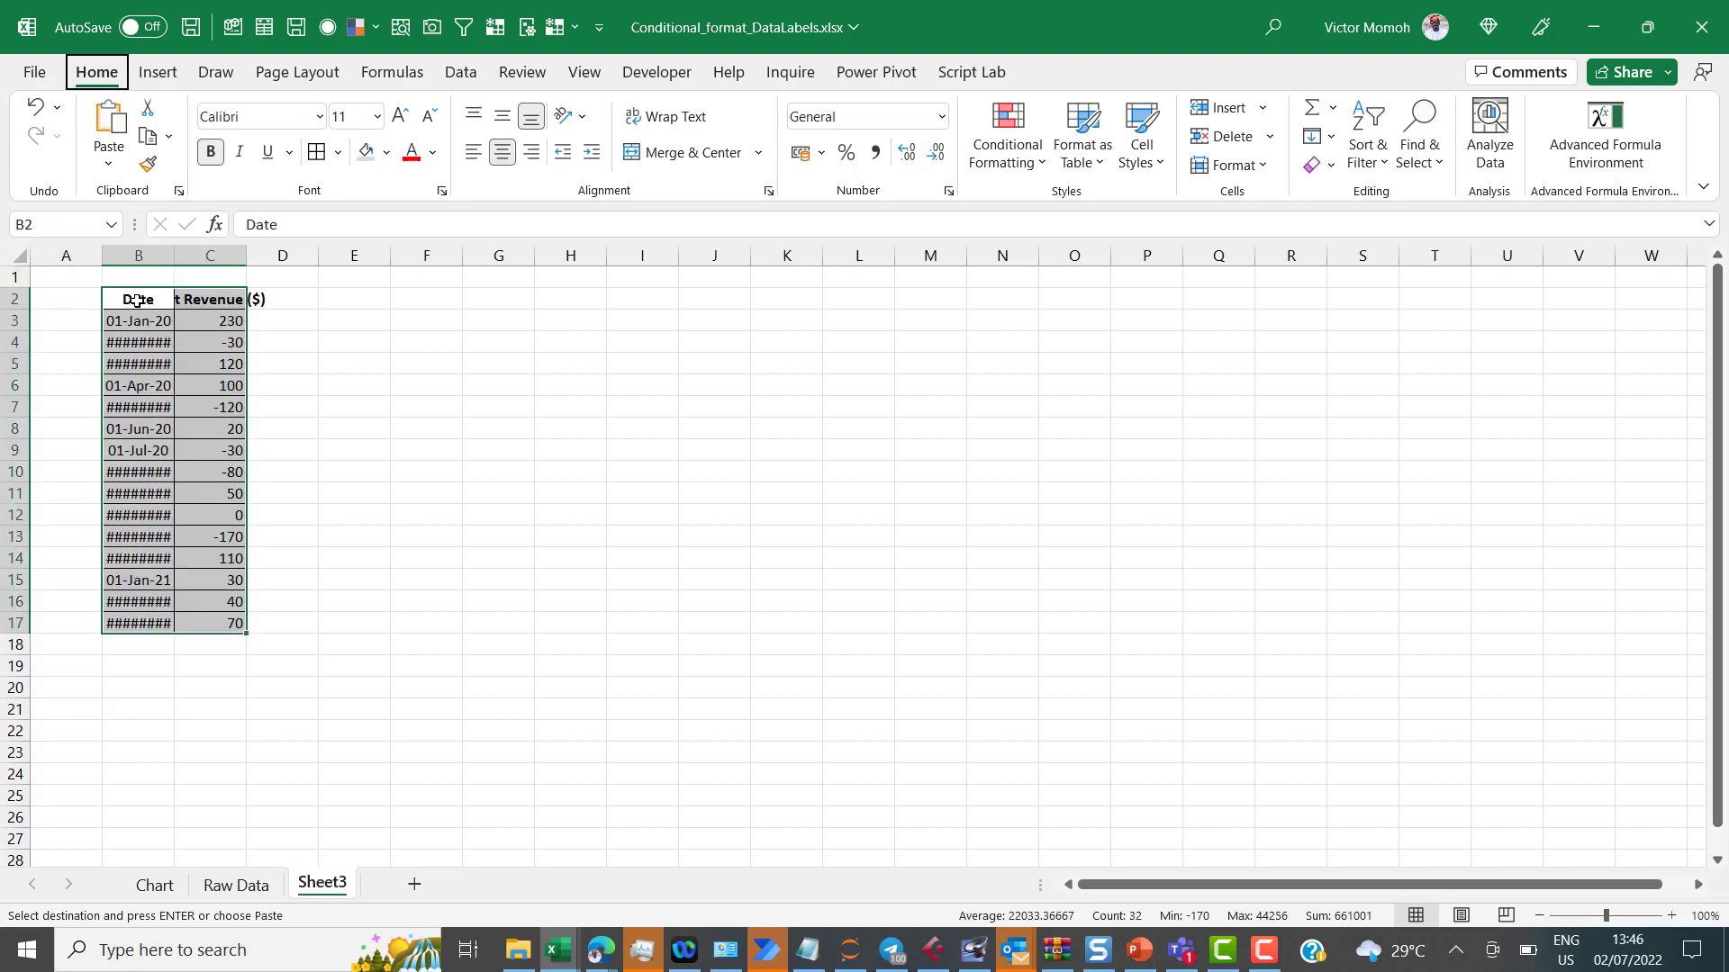
pyautogui.press('h')
pyautogui.press('o')
pyautogui.press('i')
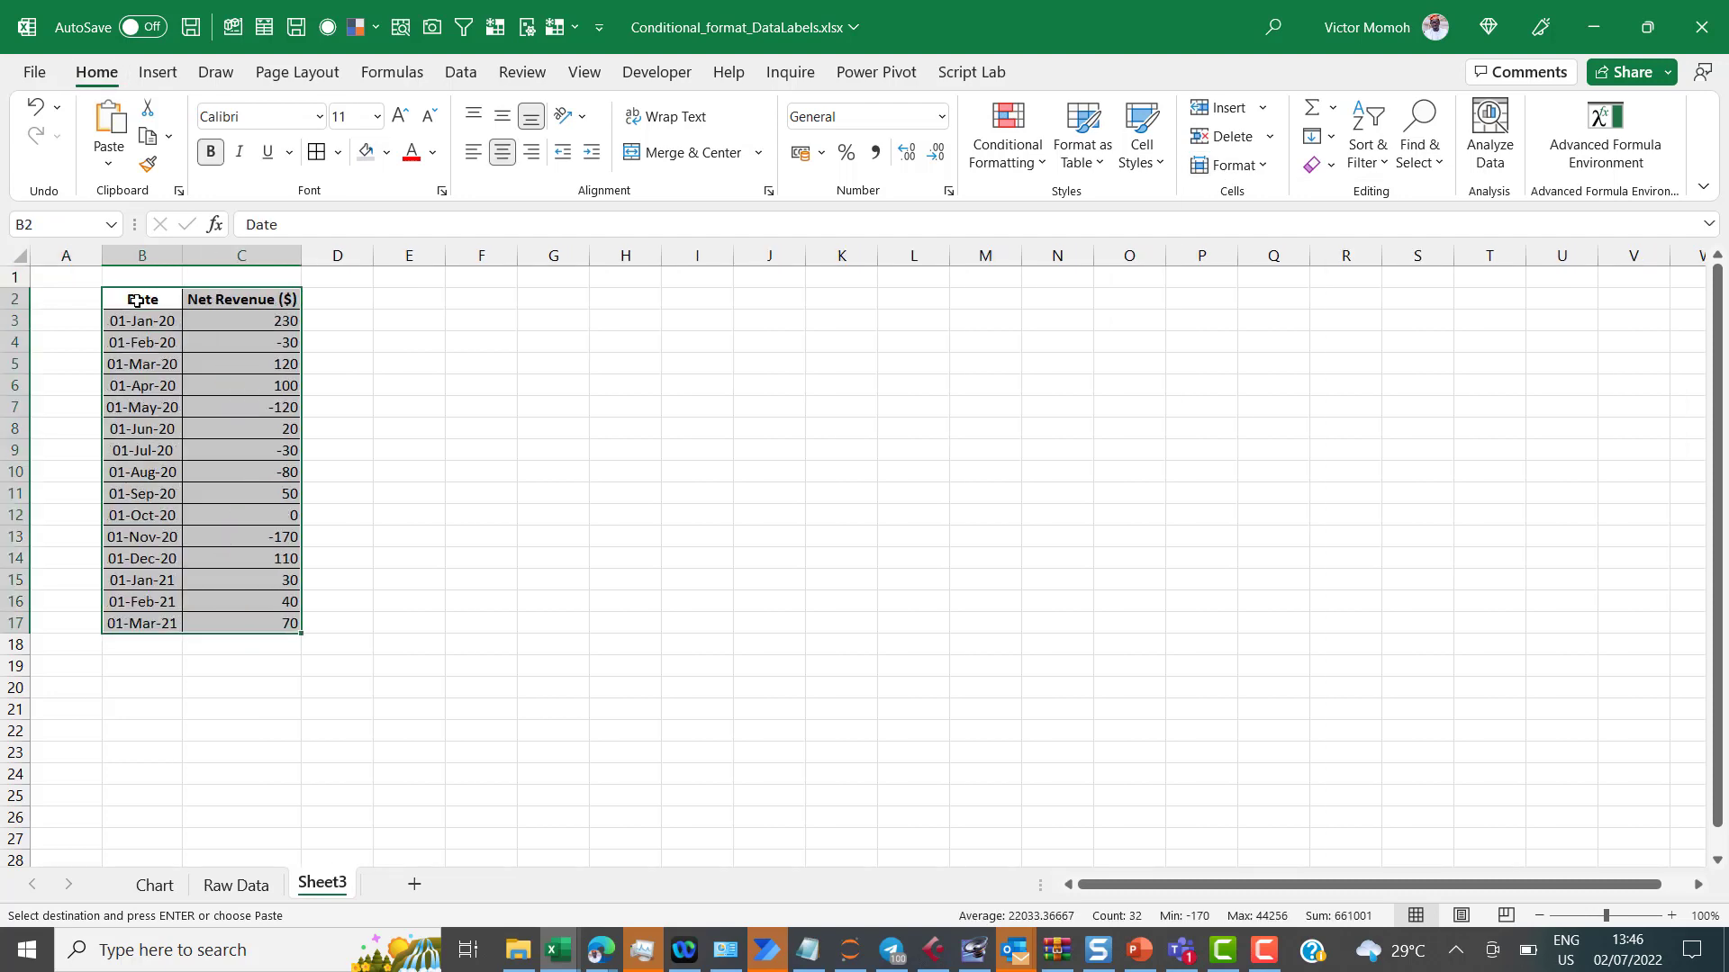
pyautogui.press('alt')
pyautogui.press('w')
pyautogui.press('v')
pyautogui.press('g')
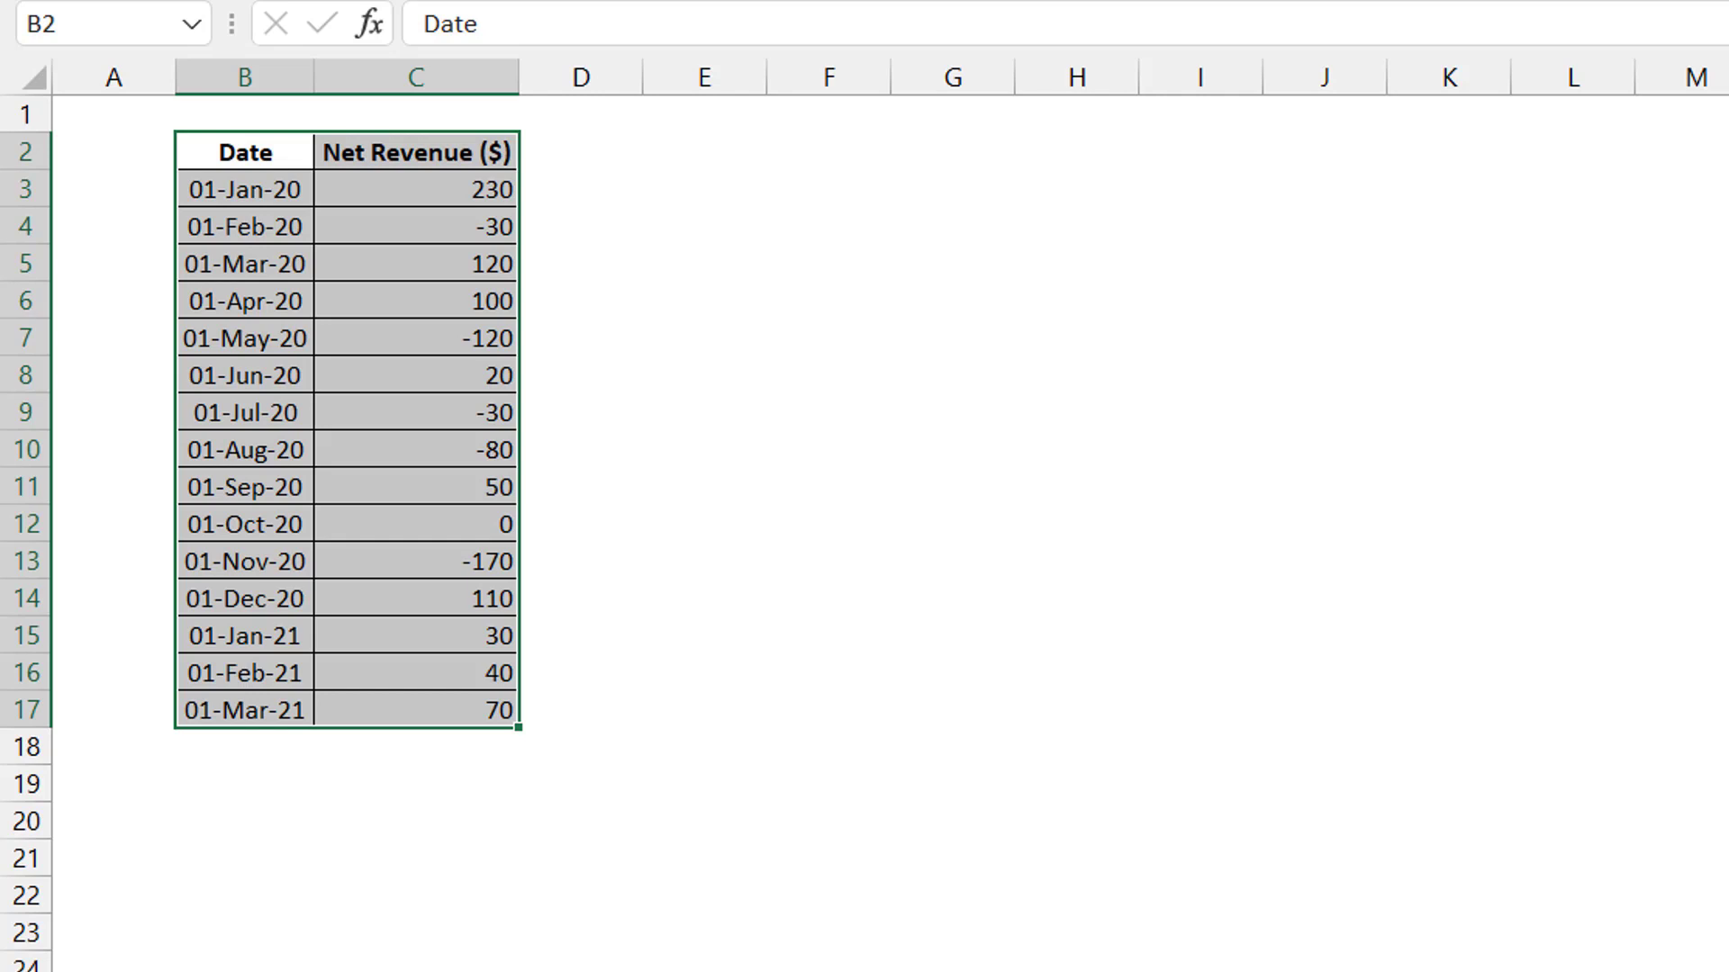
# Step: Insert a clustered column chart of the Date and Net Revenue ($) table and enlarge it to span roughly columns E to P
pyautogui.hotkey('alt', 'F1')
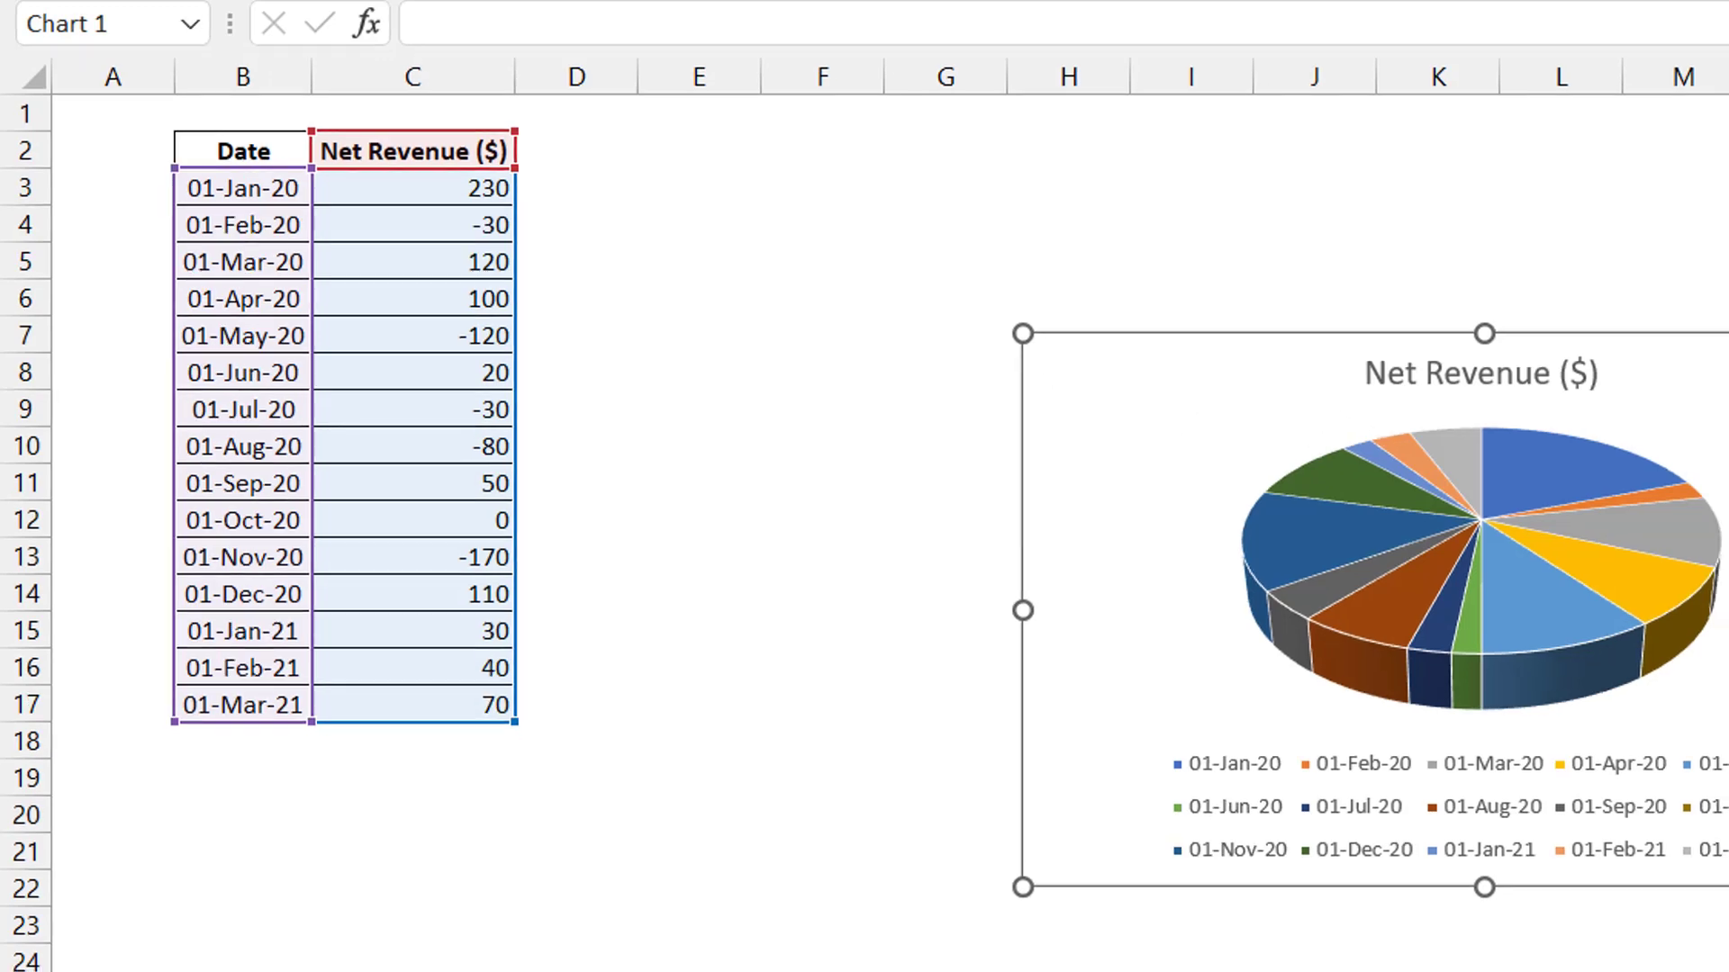
pyautogui.press('Delete')
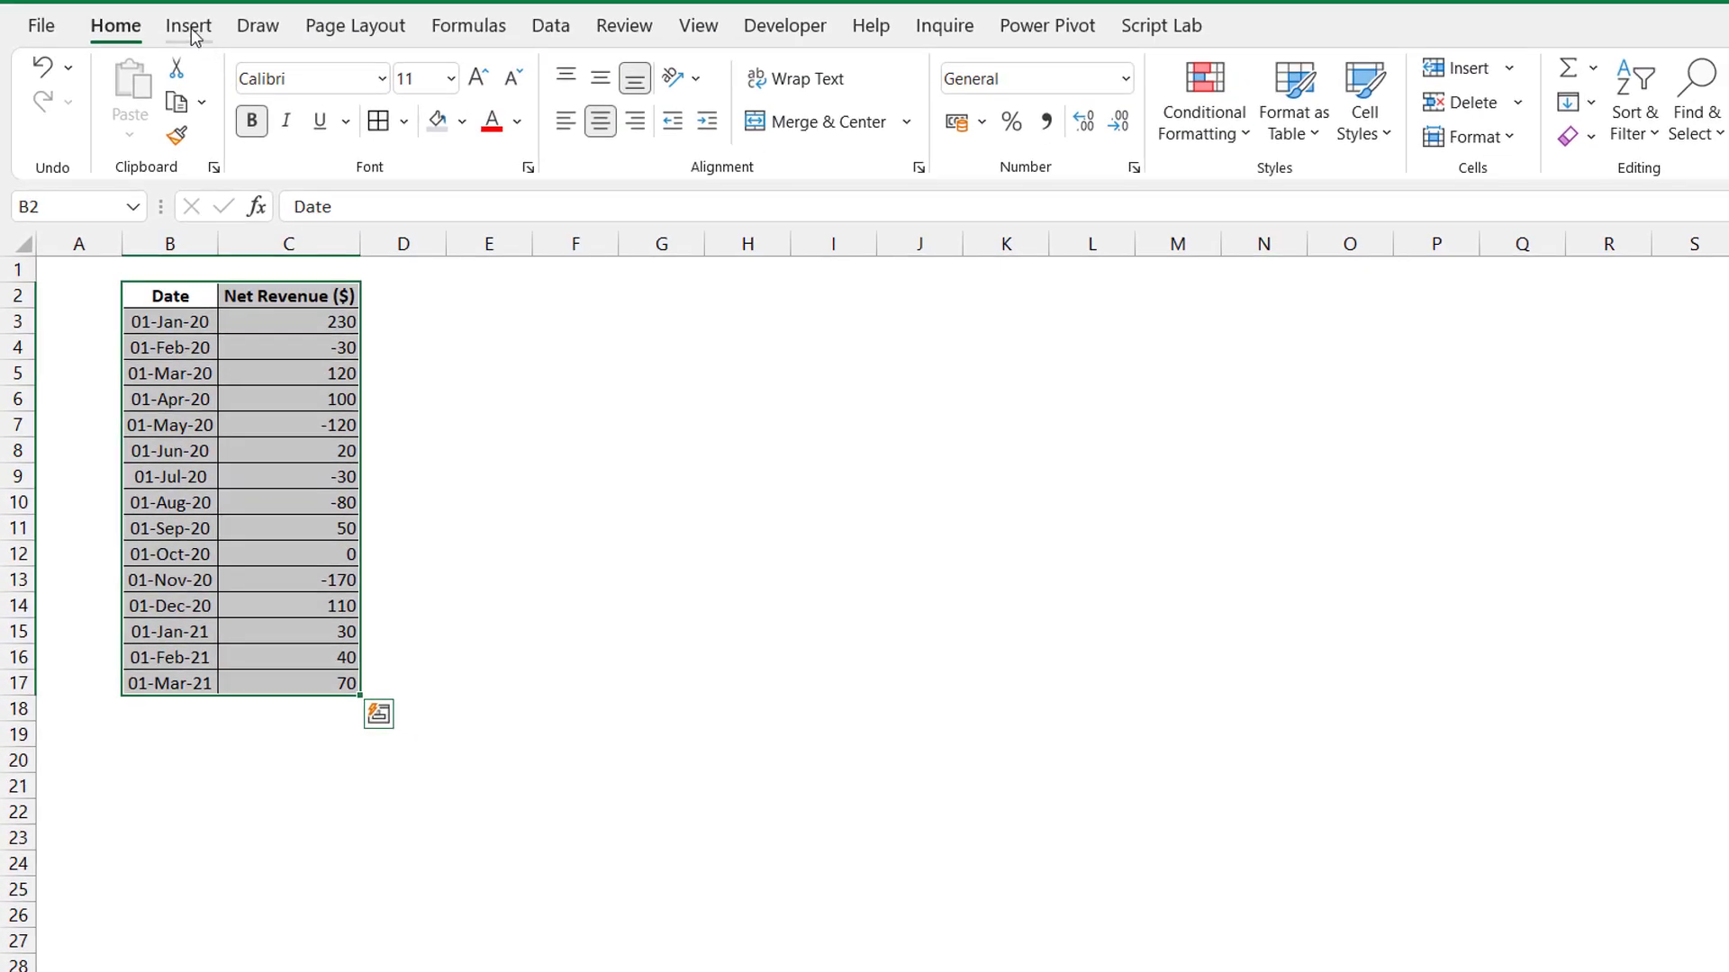
pyautogui.click(189, 27)
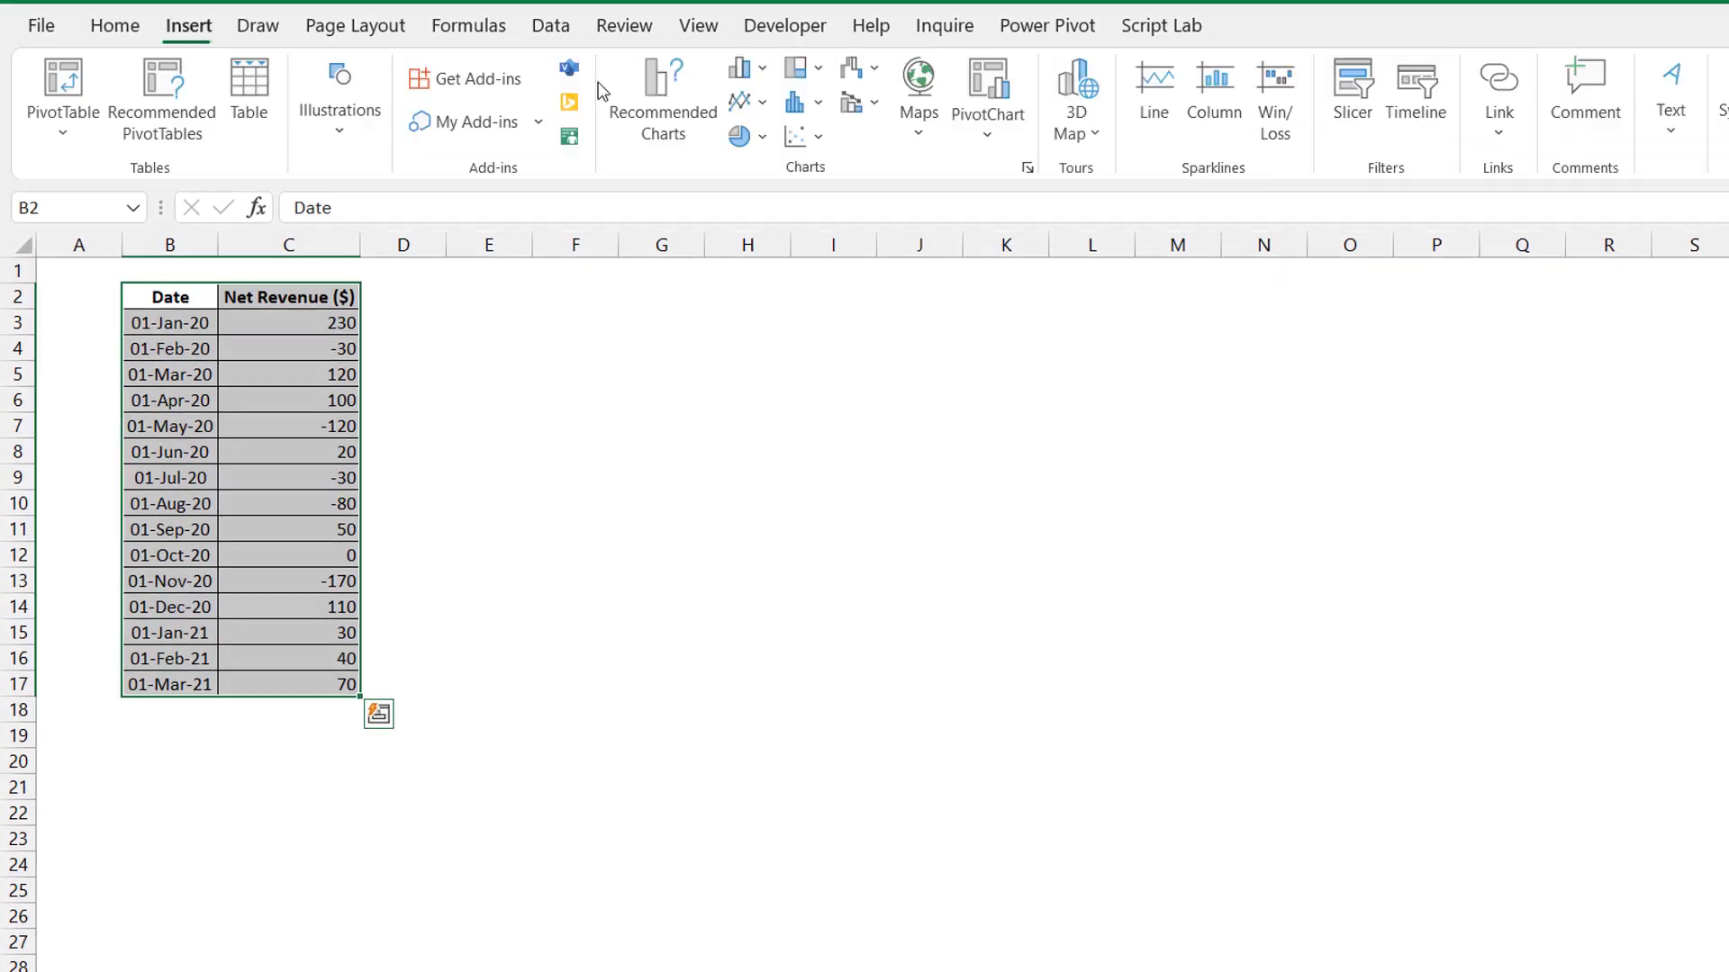
pyautogui.click(663, 90)
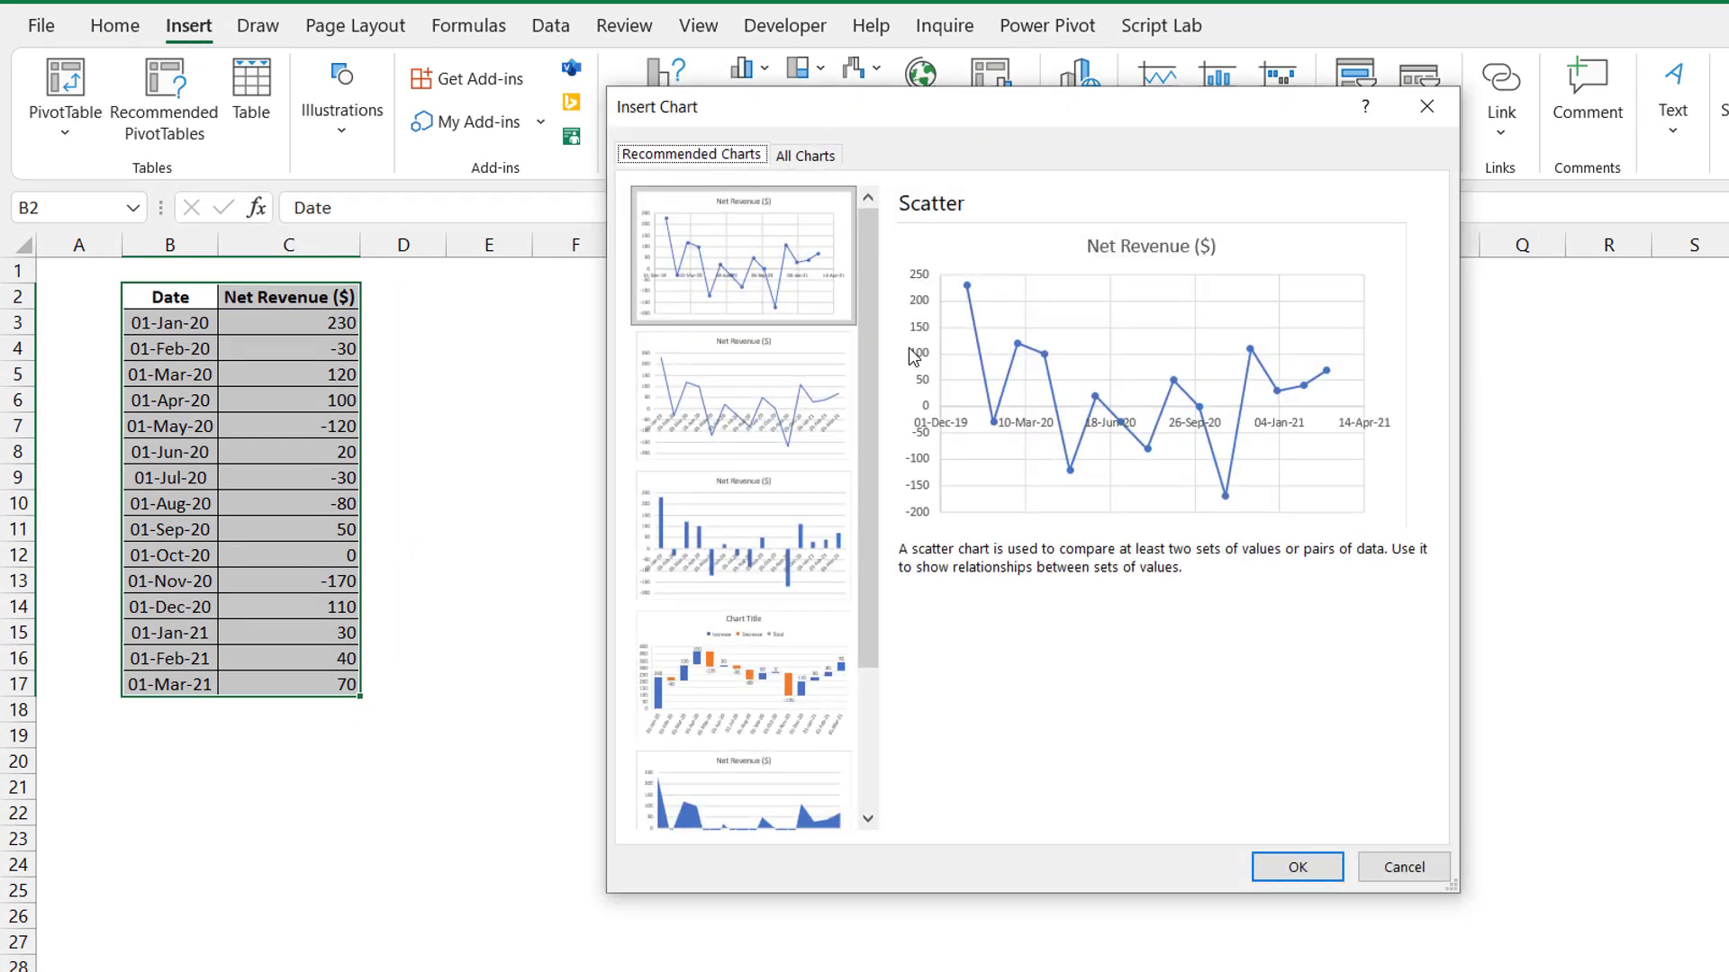
pyautogui.click(782, 537)
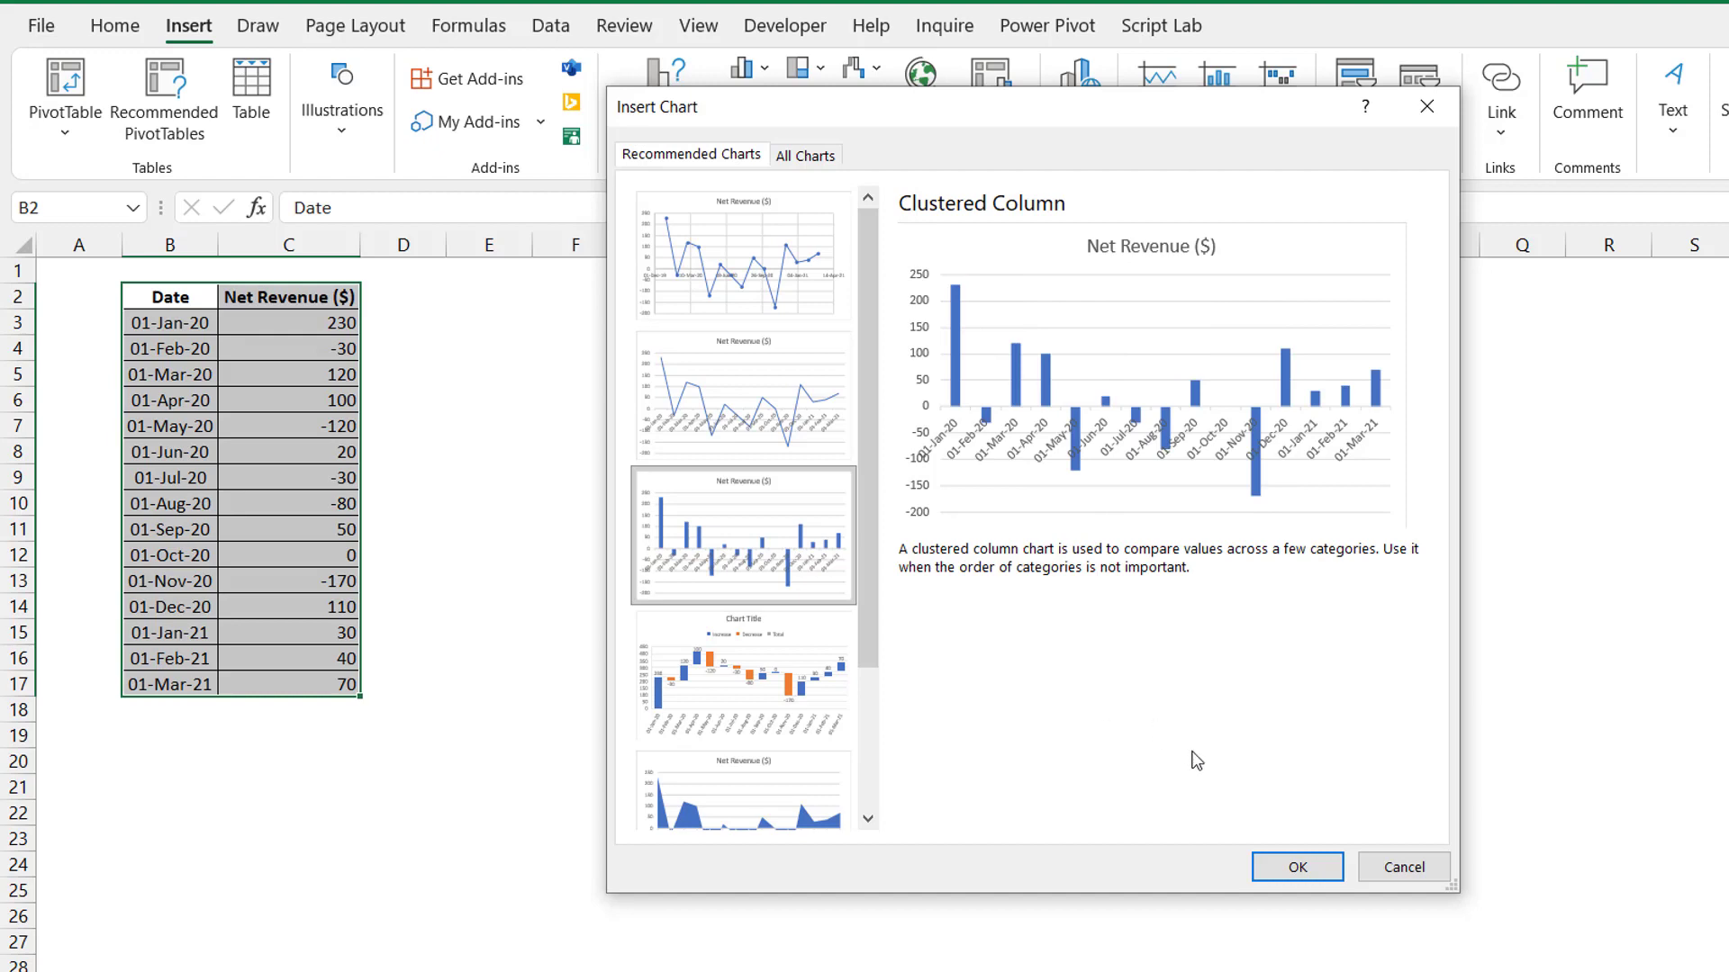
pyautogui.click(1307, 868)
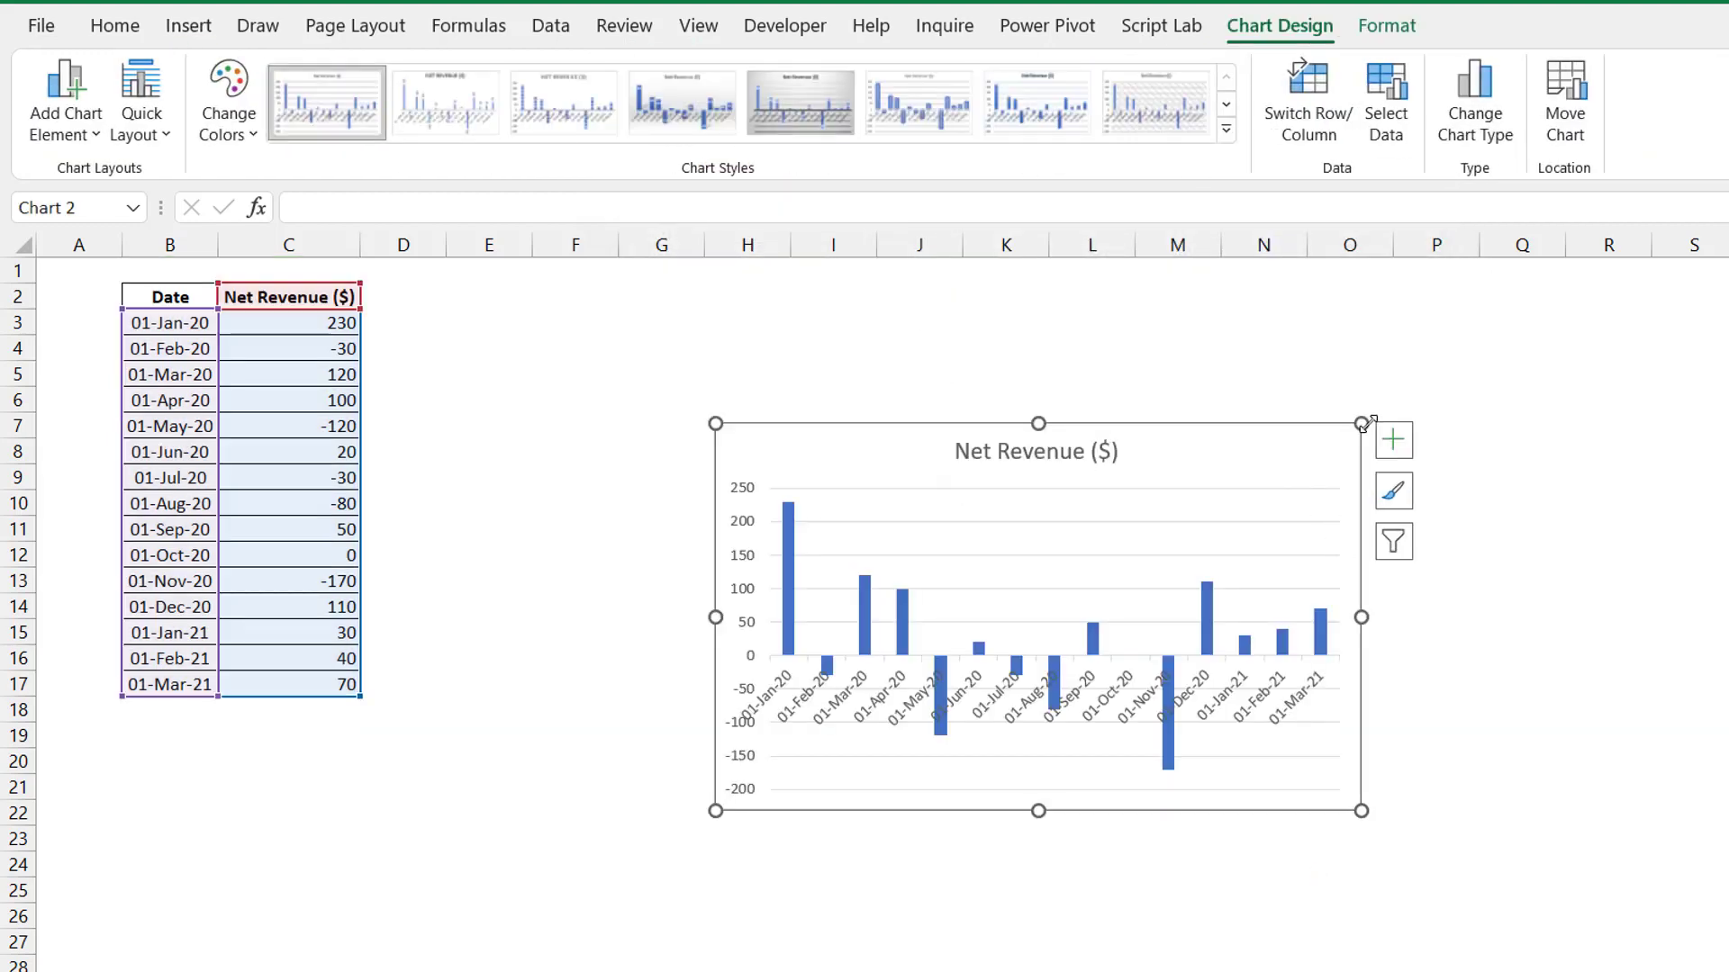
pyautogui.moveTo(1361, 422); pyautogui.dragTo(1481, 329)
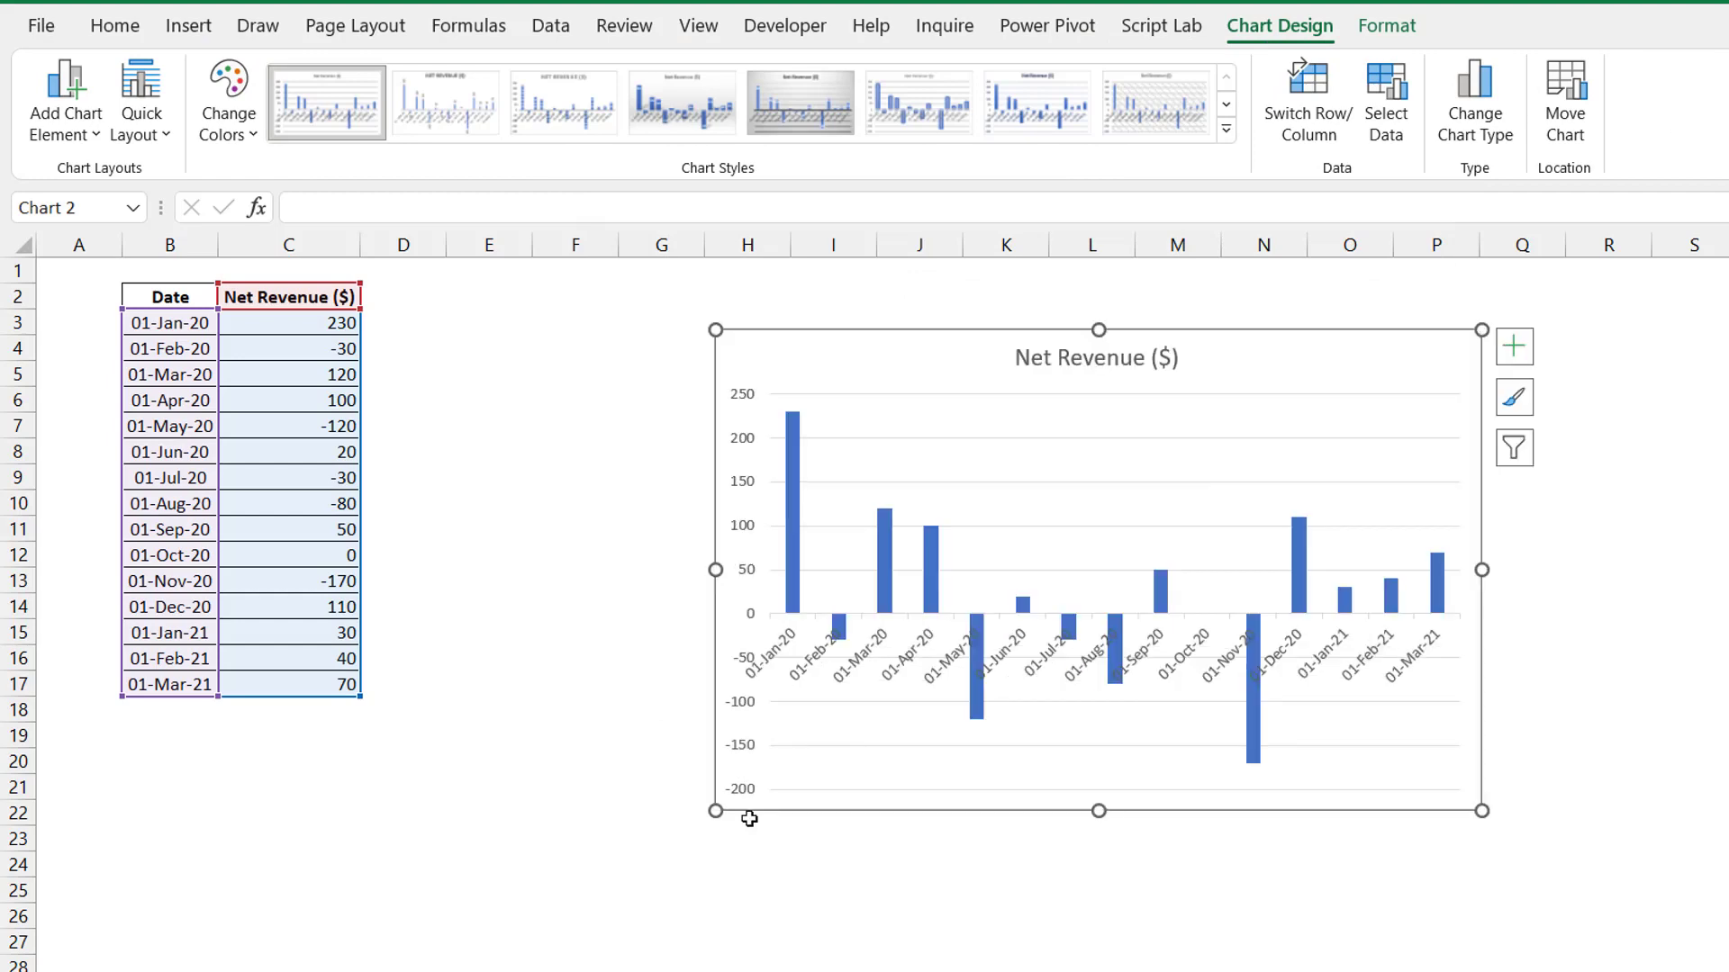
pyautogui.moveTo(716, 815); pyautogui.dragTo(466, 905)
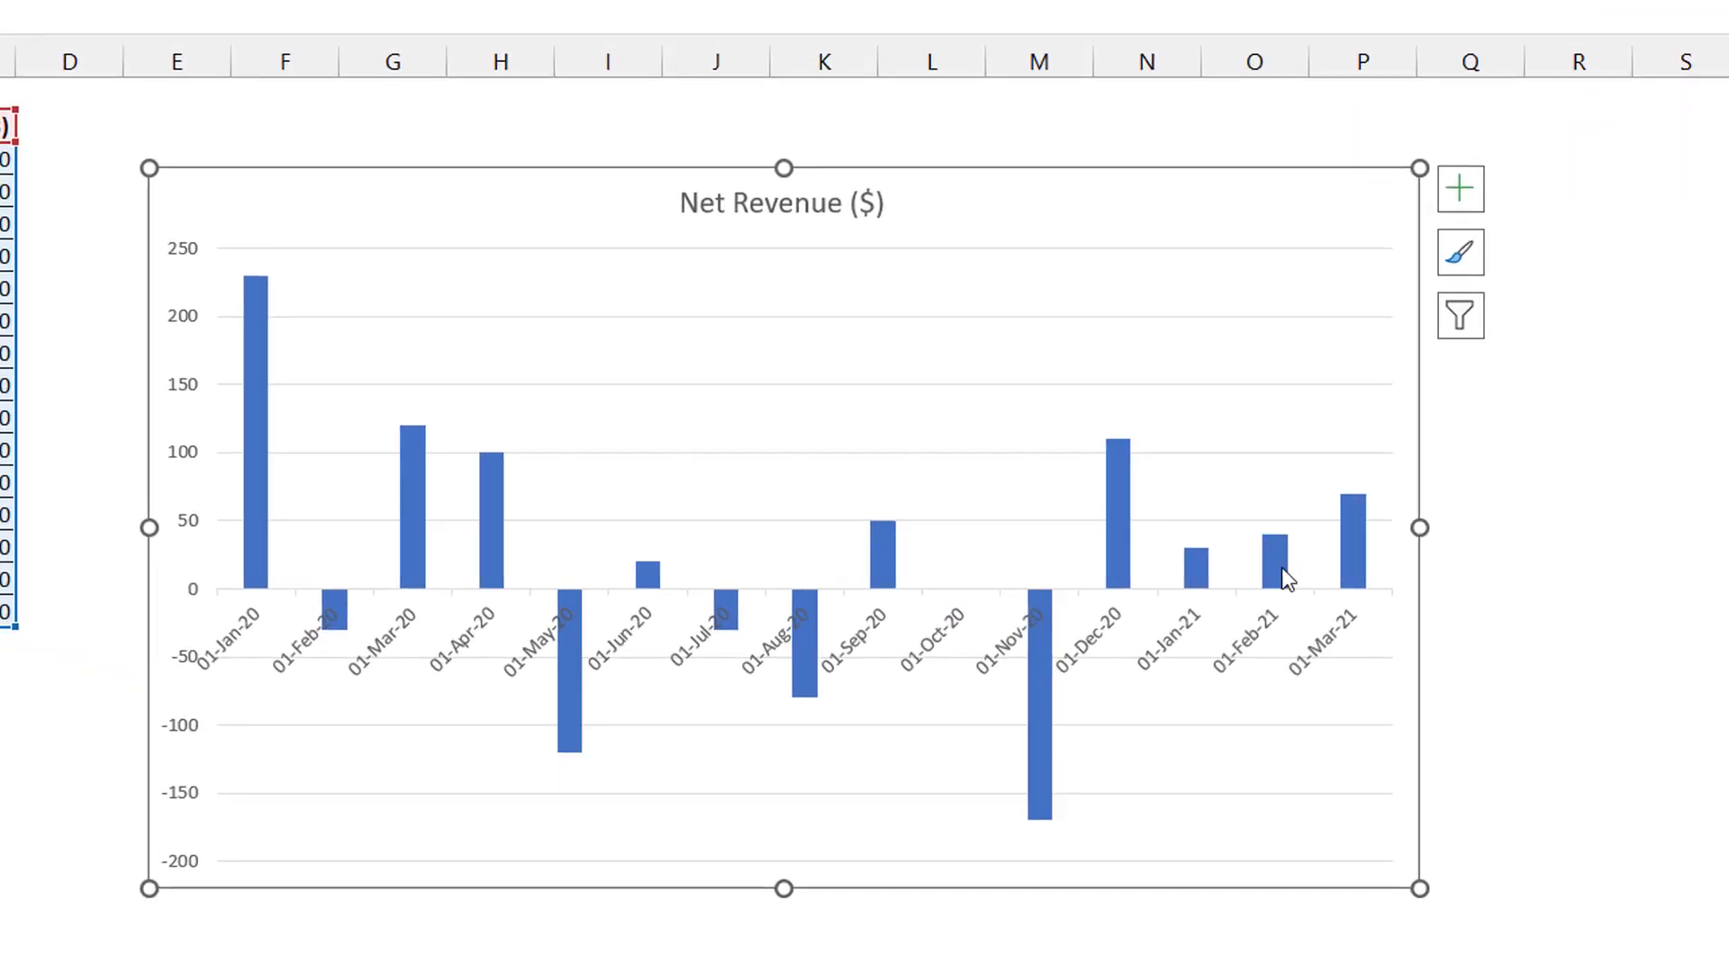
# Step: Add data labels to the Net Revenue ($) columns, increase their font size by two increments and make them bold
pyautogui.click(1125, 501)
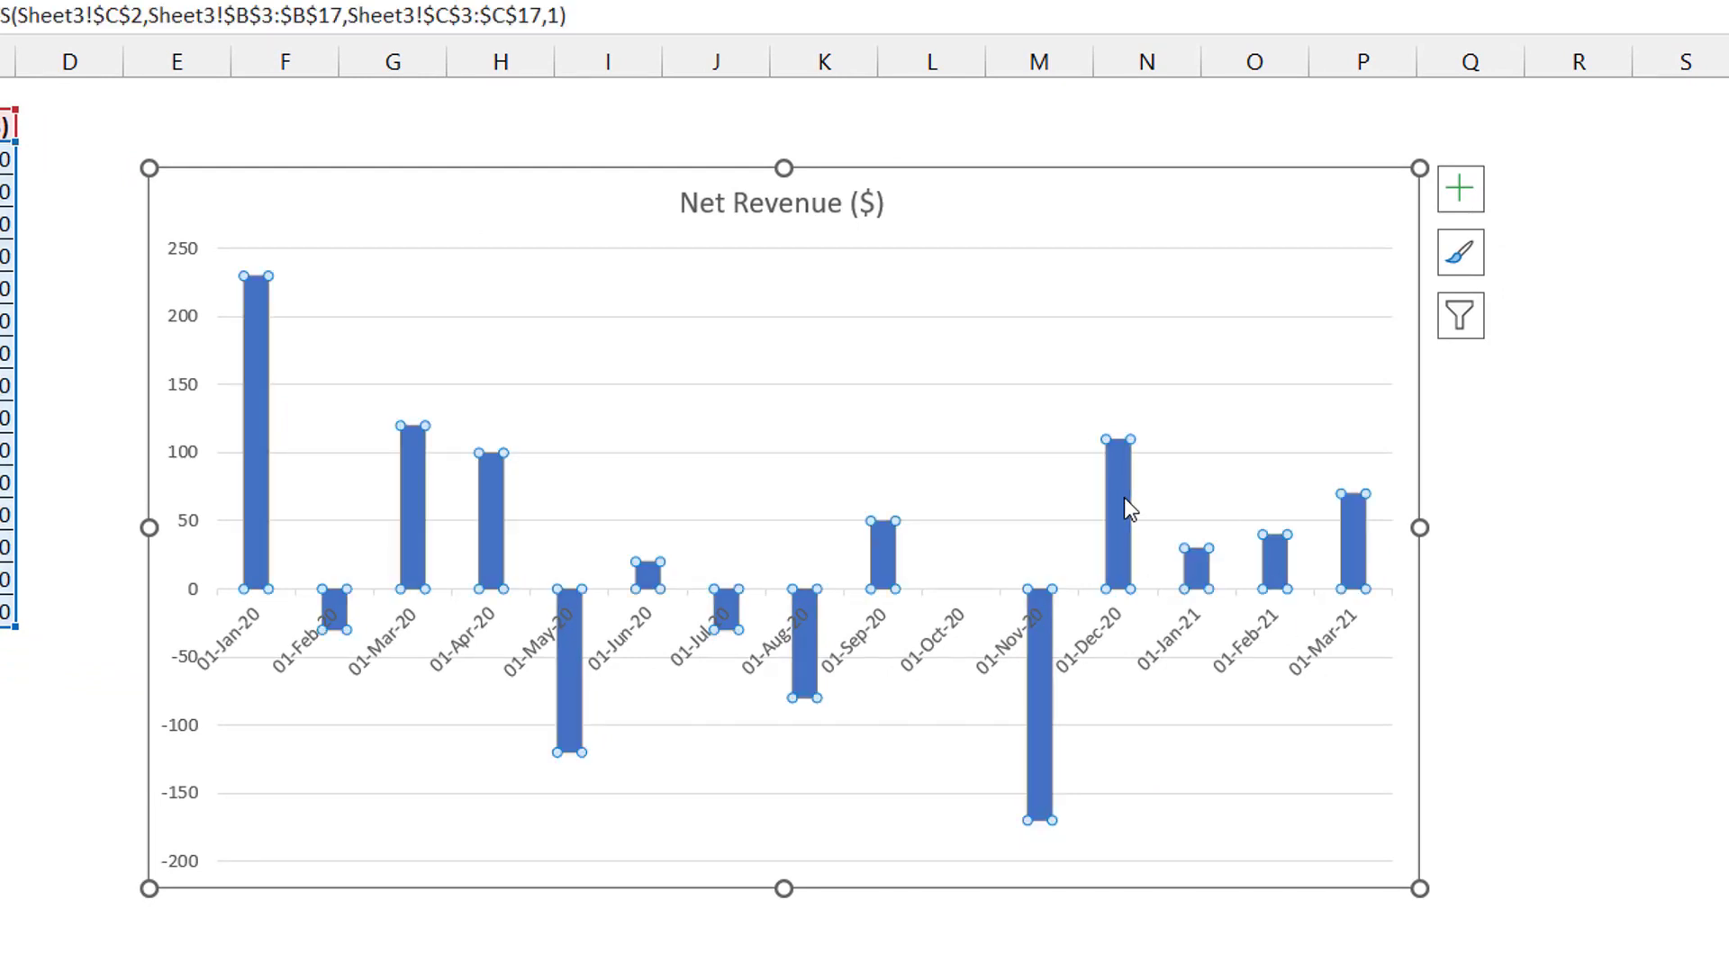
pyautogui.click(1462, 190)
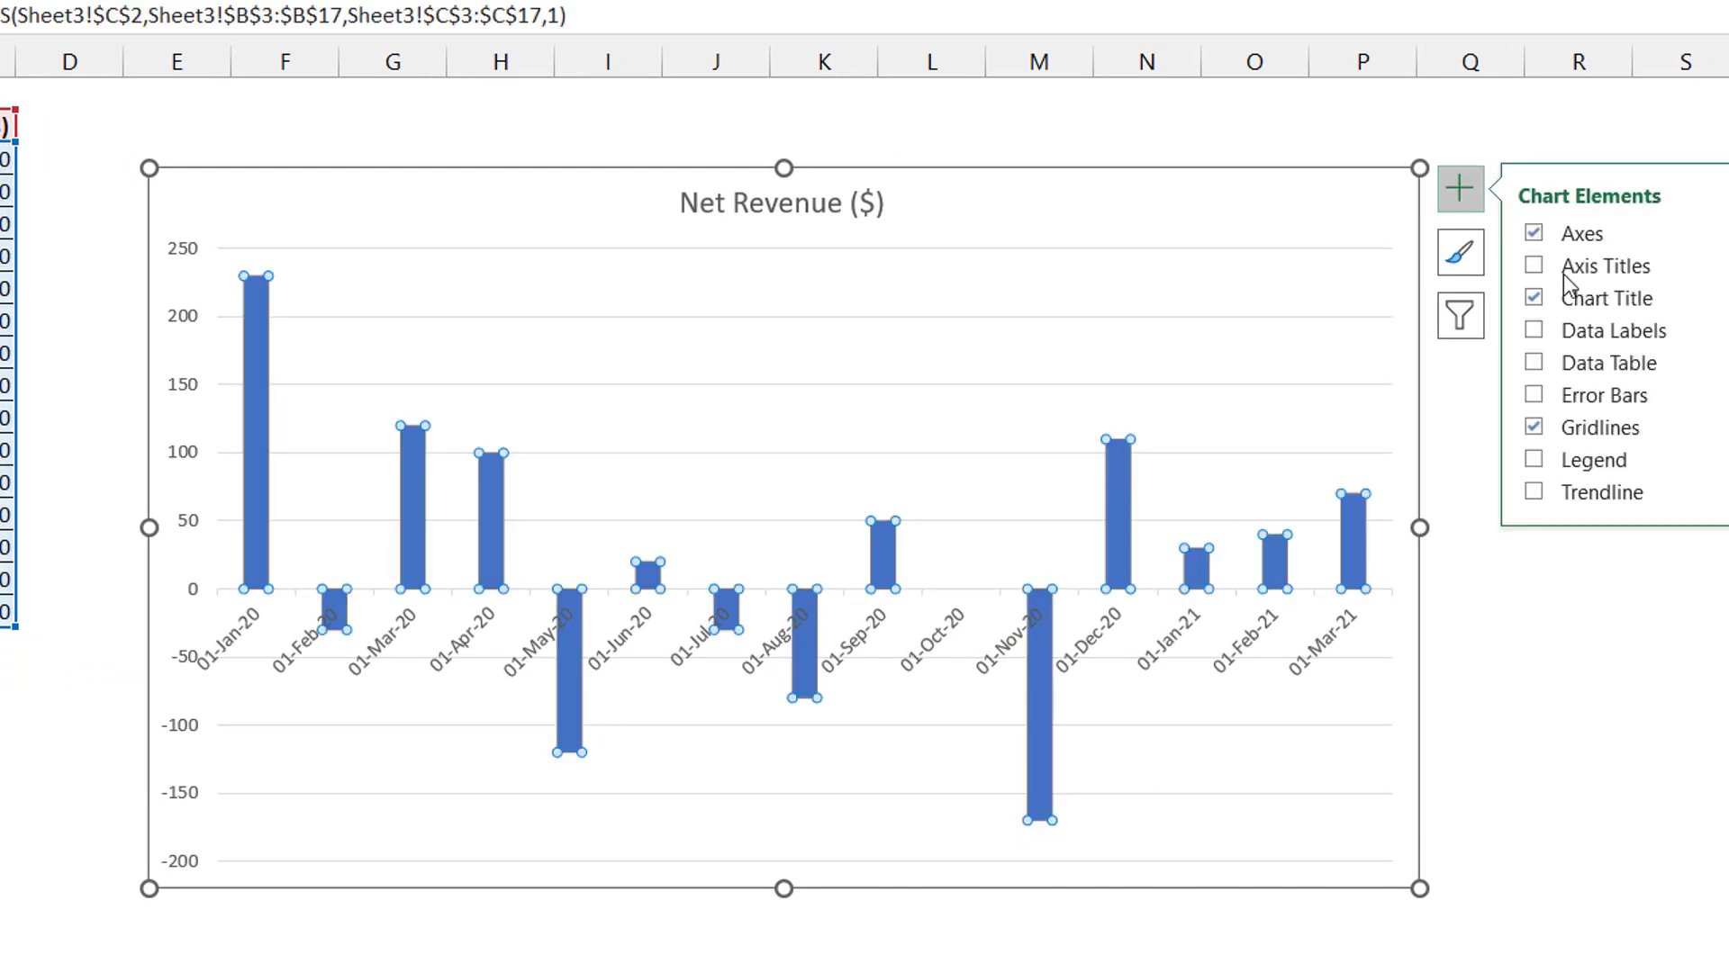
pyautogui.click(1534, 329)
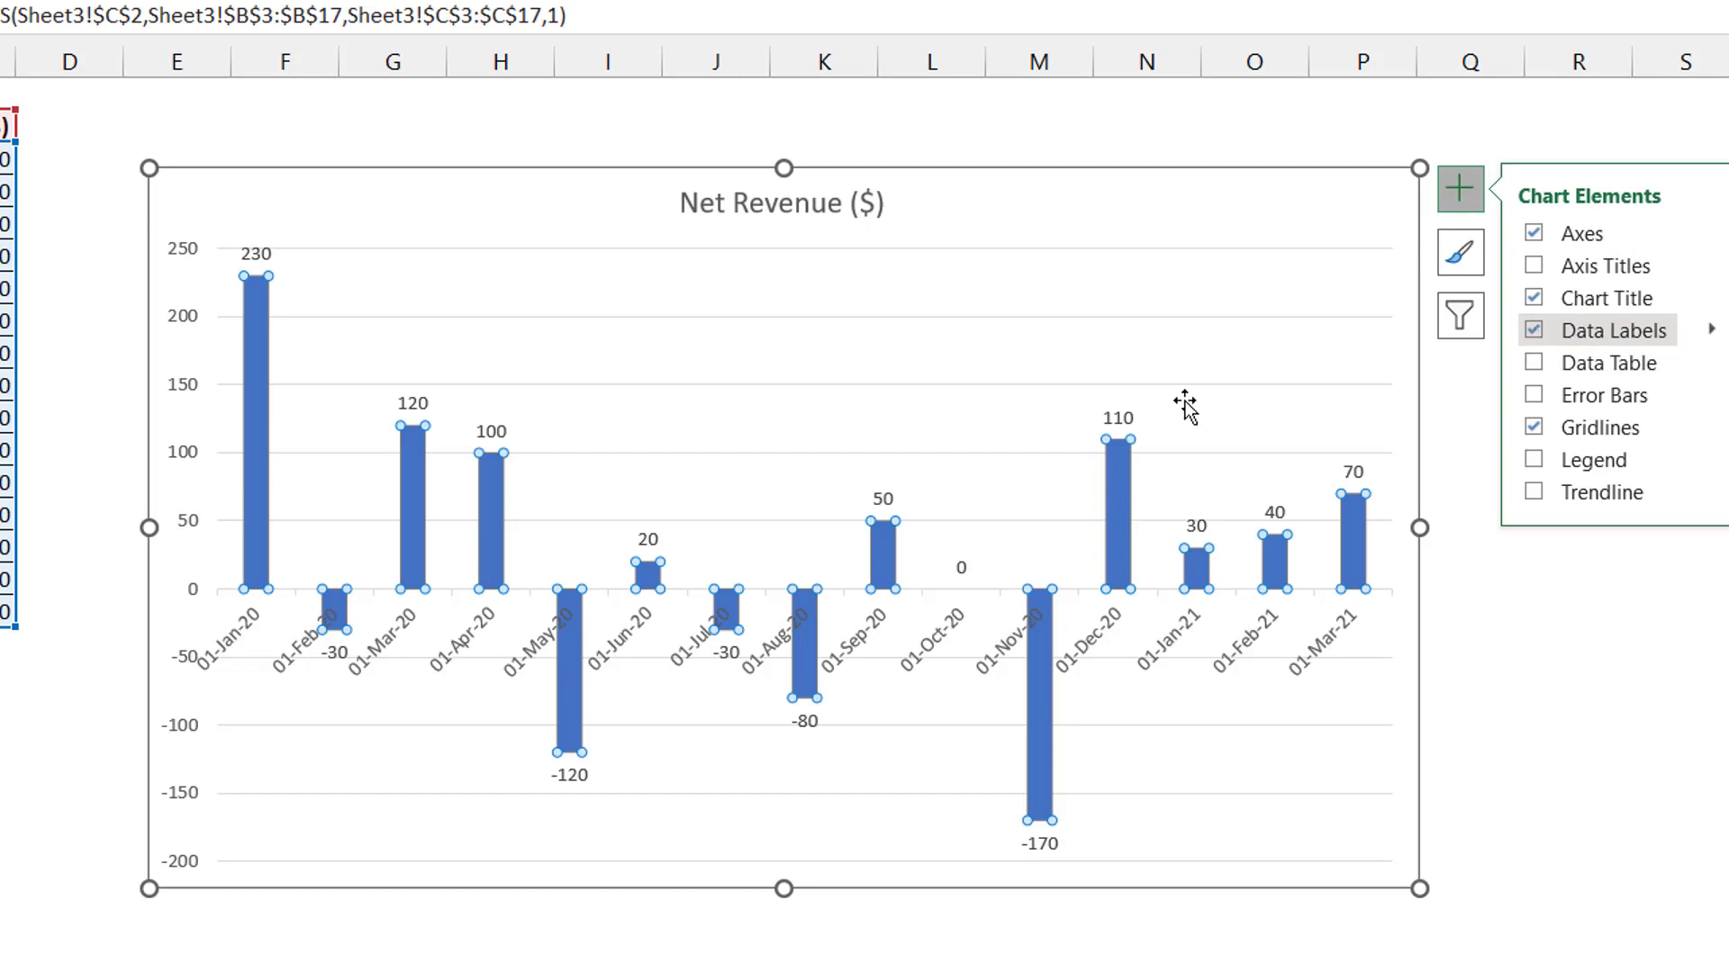
pyautogui.click(1121, 420)
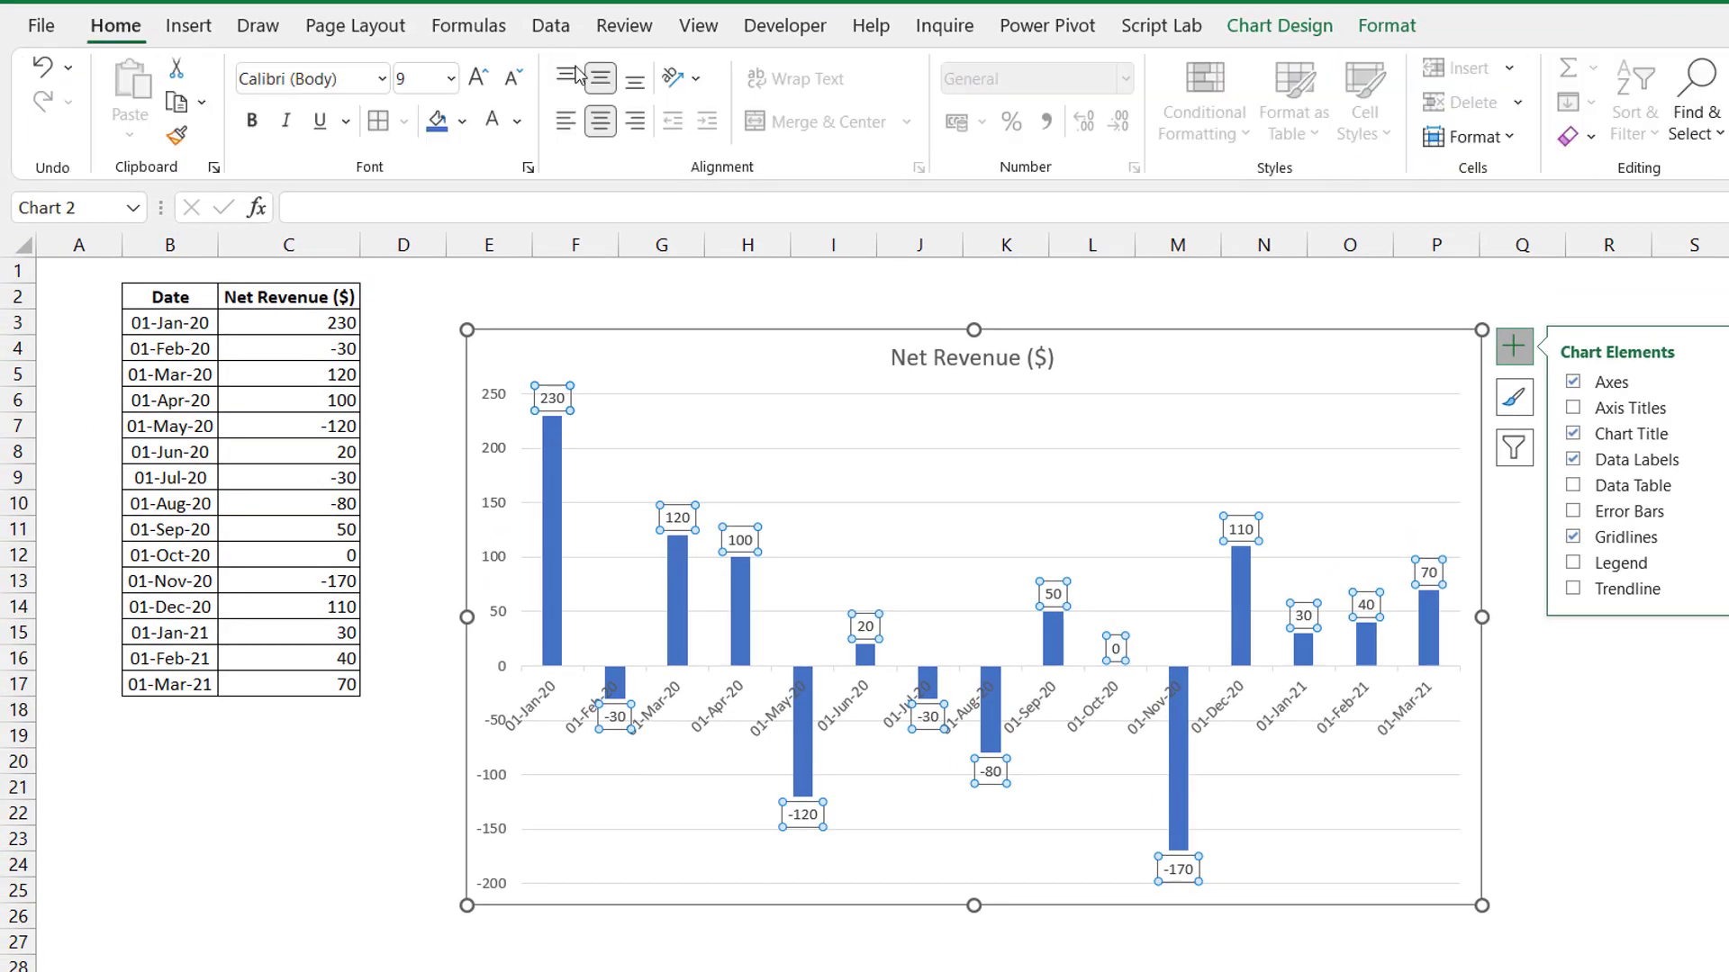
pyautogui.click(479, 78)
pyautogui.click(478, 79)
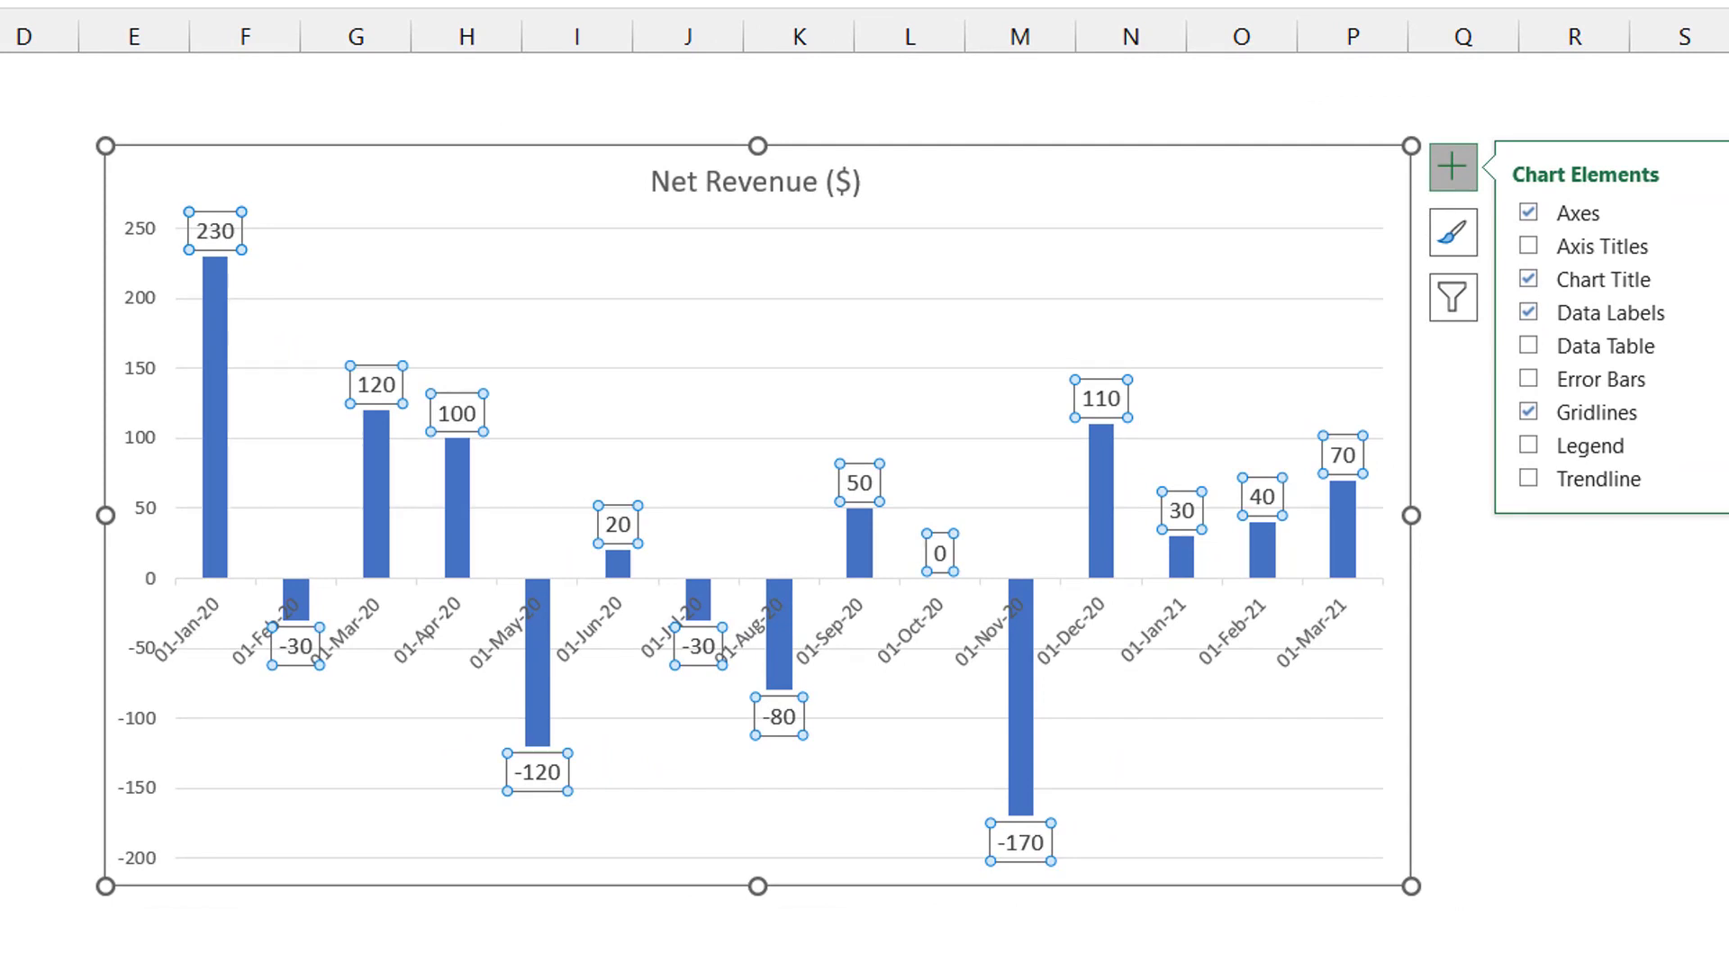
pyautogui.hotkey('ctrl', 'b')
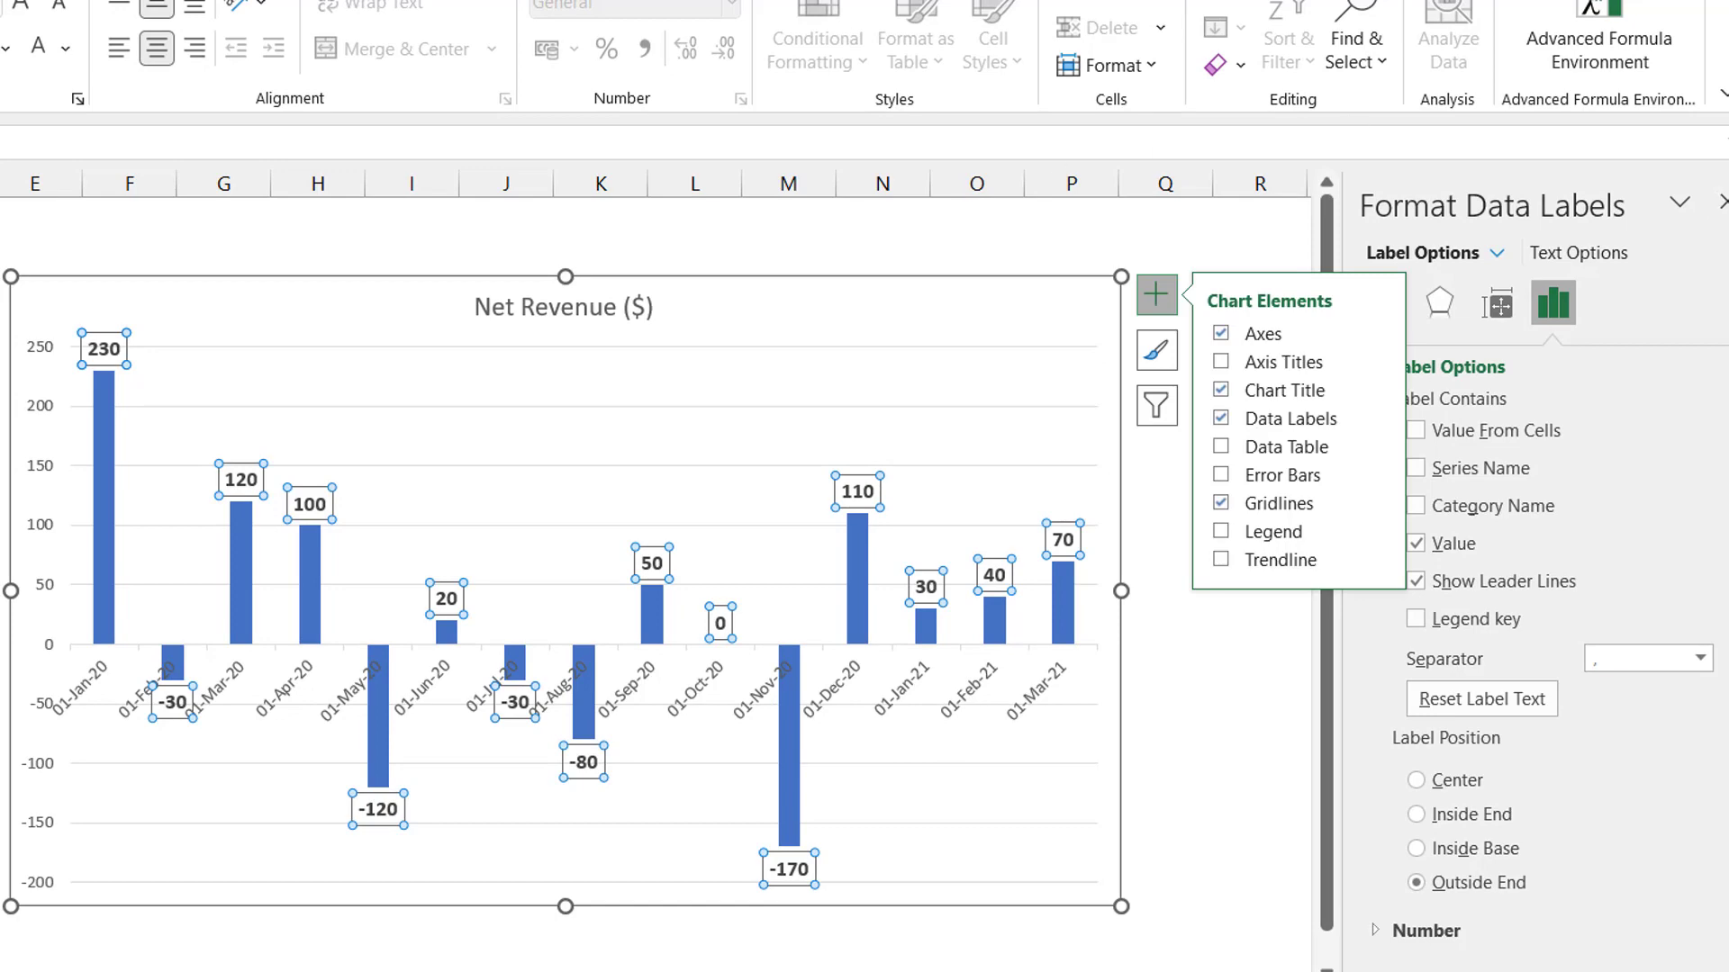
# Step: Apply the custom number format [Blue]0;[Red](0) to the chart's data labels and deselect the chart
pyautogui.click(1376, 932)
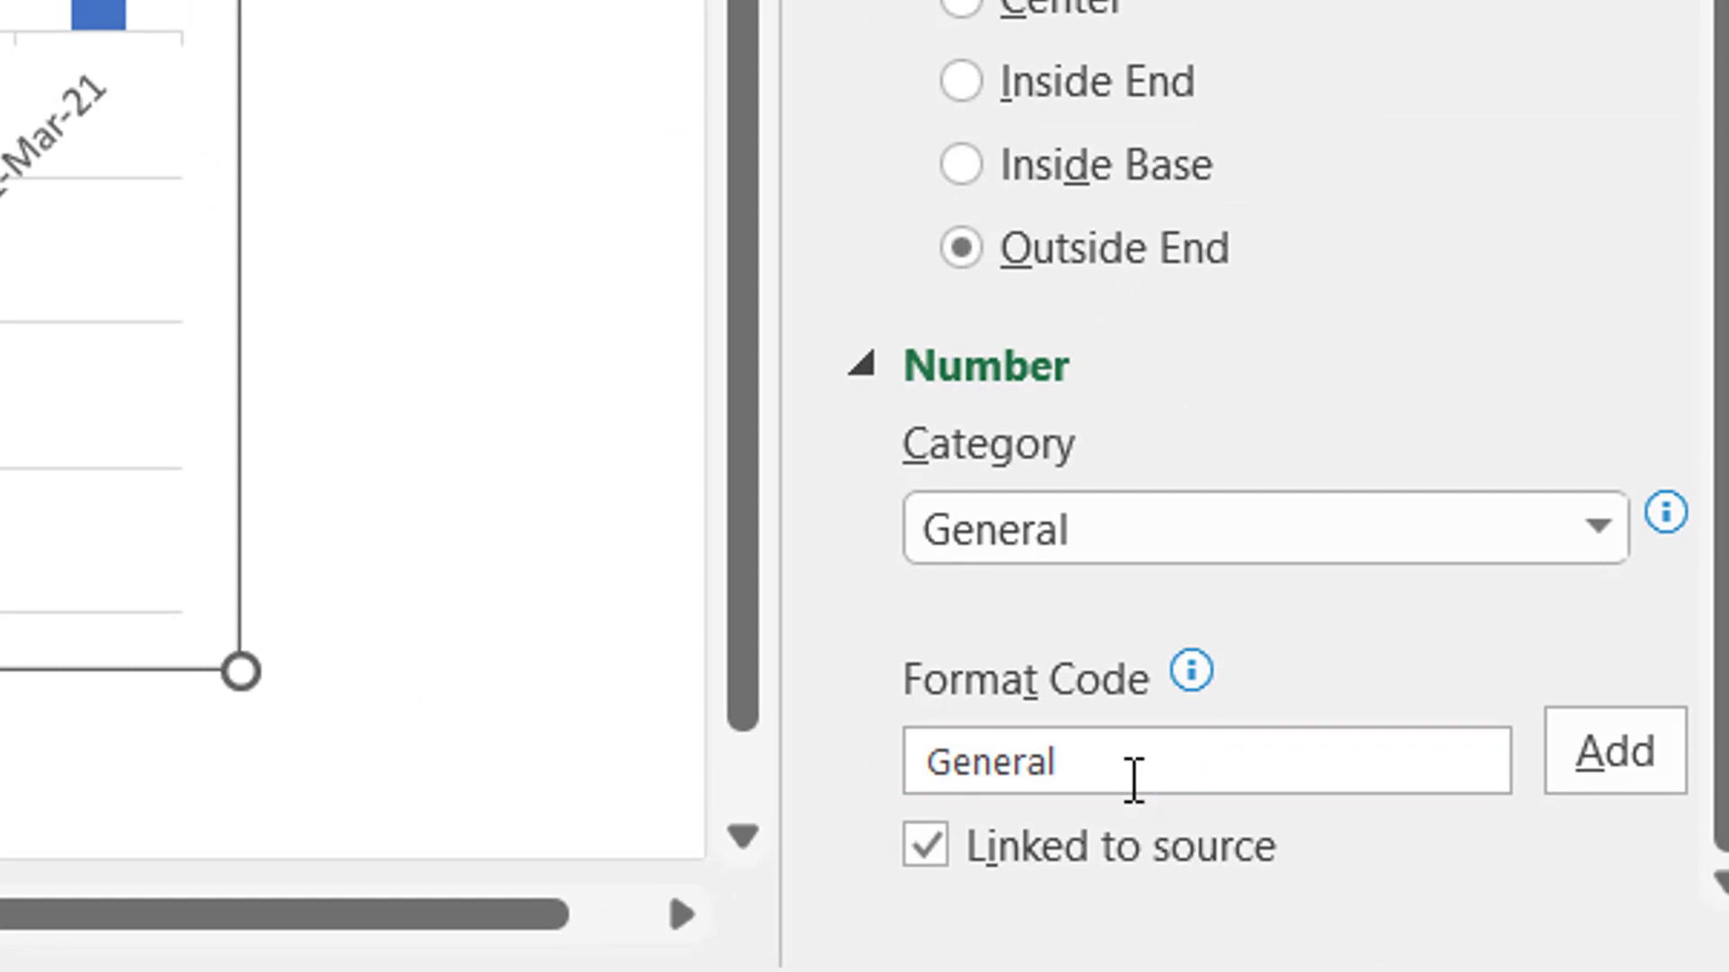
pyautogui.moveTo(1119, 764); pyautogui.dragTo(841, 742)
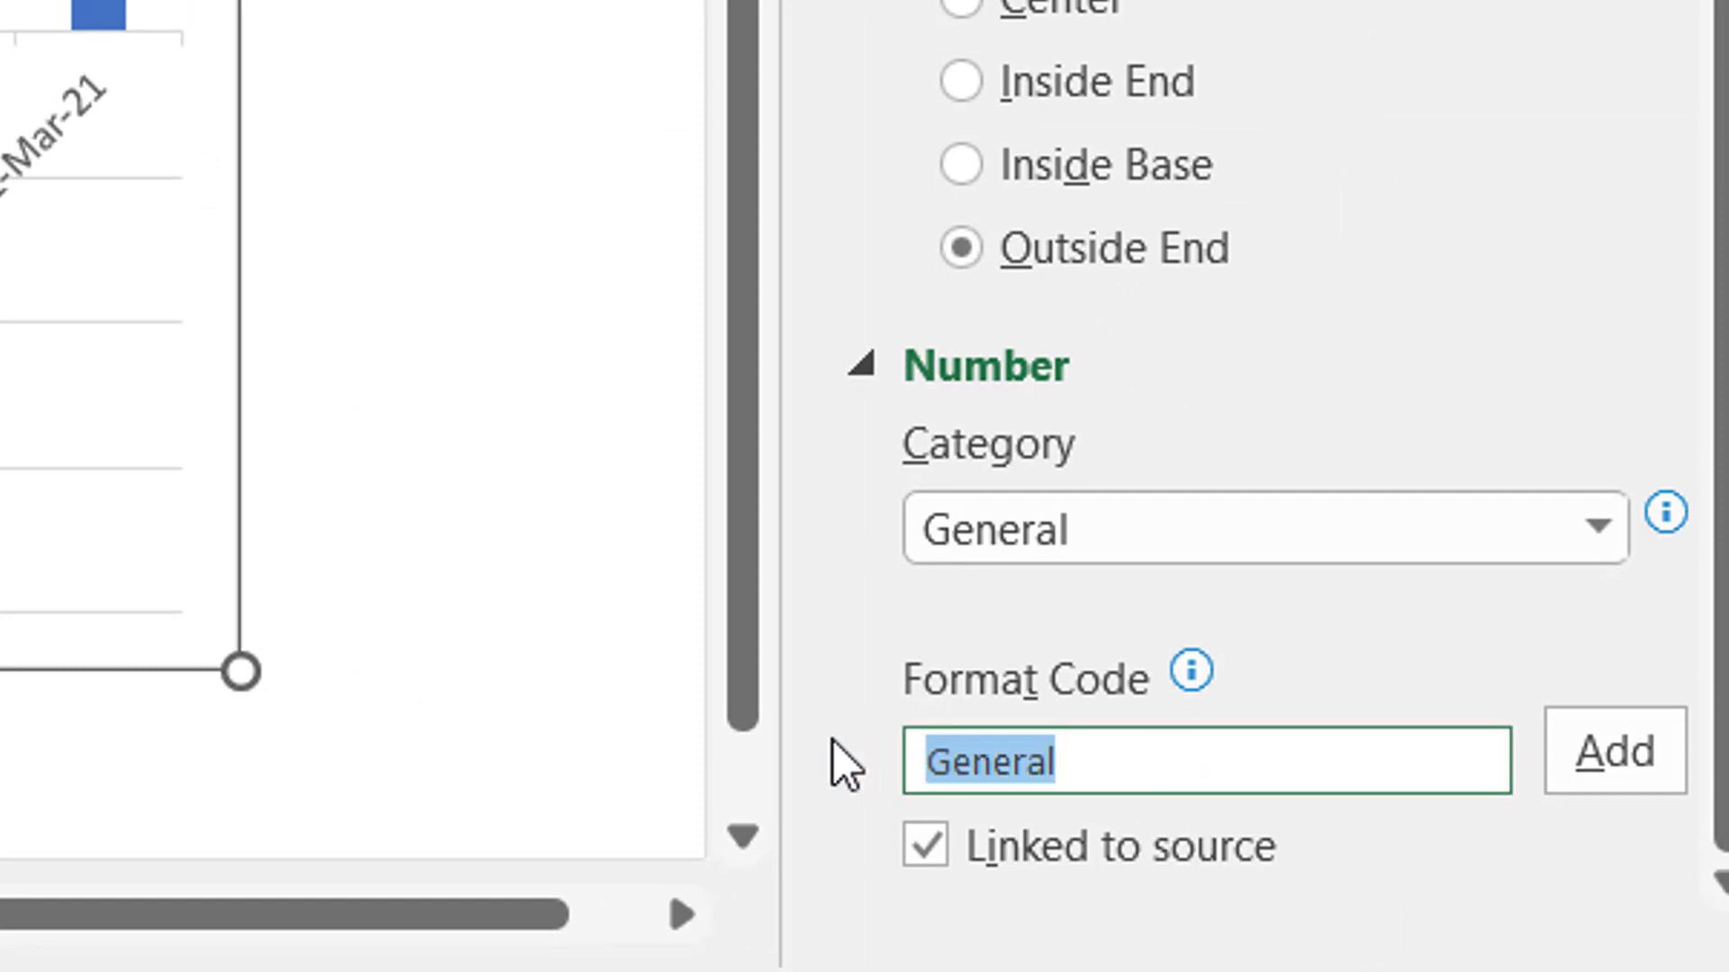
pyautogui.write('[B')
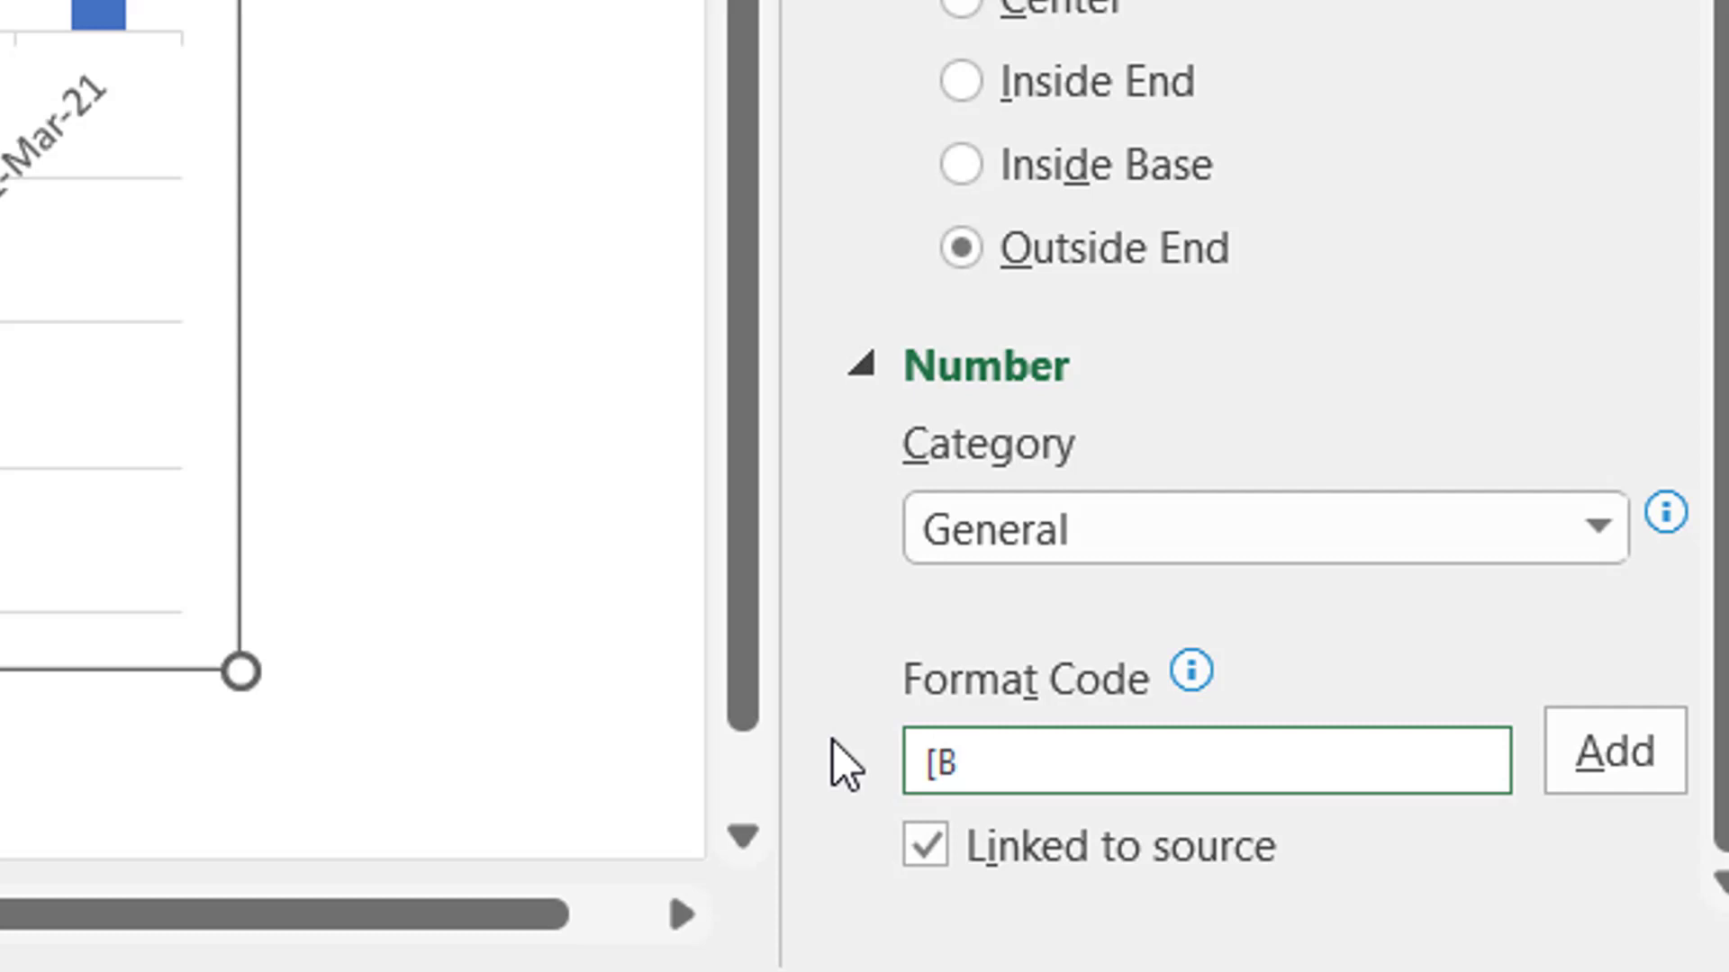
pyautogui.write('lue]0')
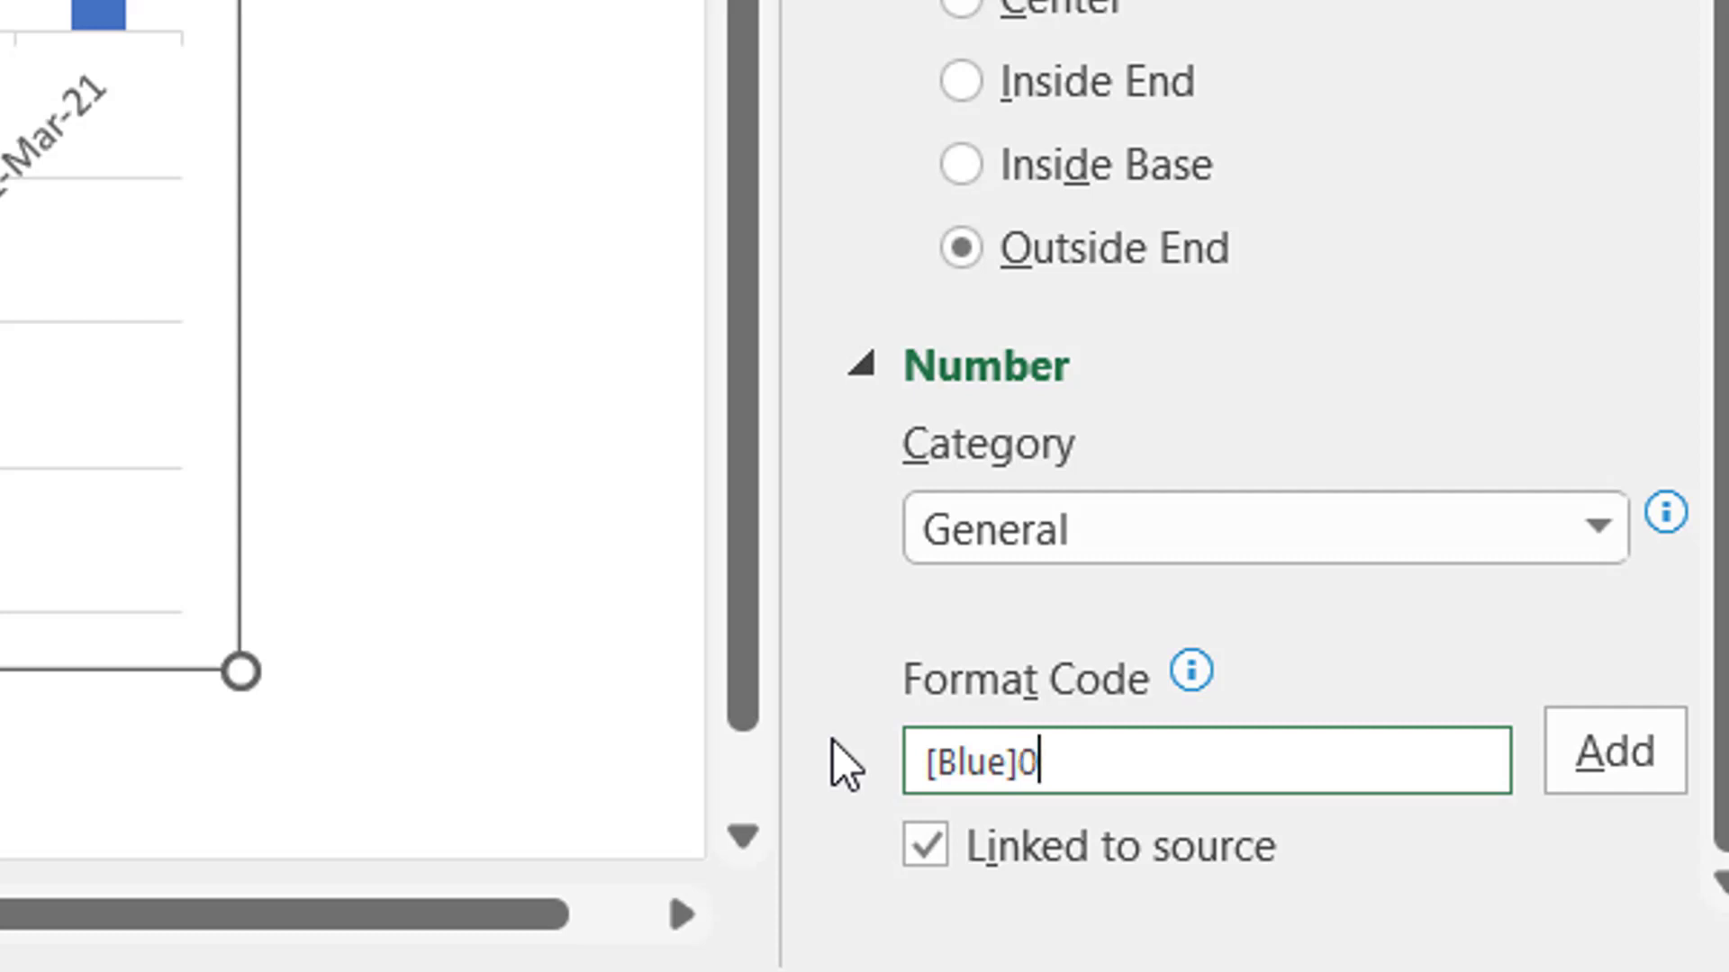
pyautogui.write(';[Re')
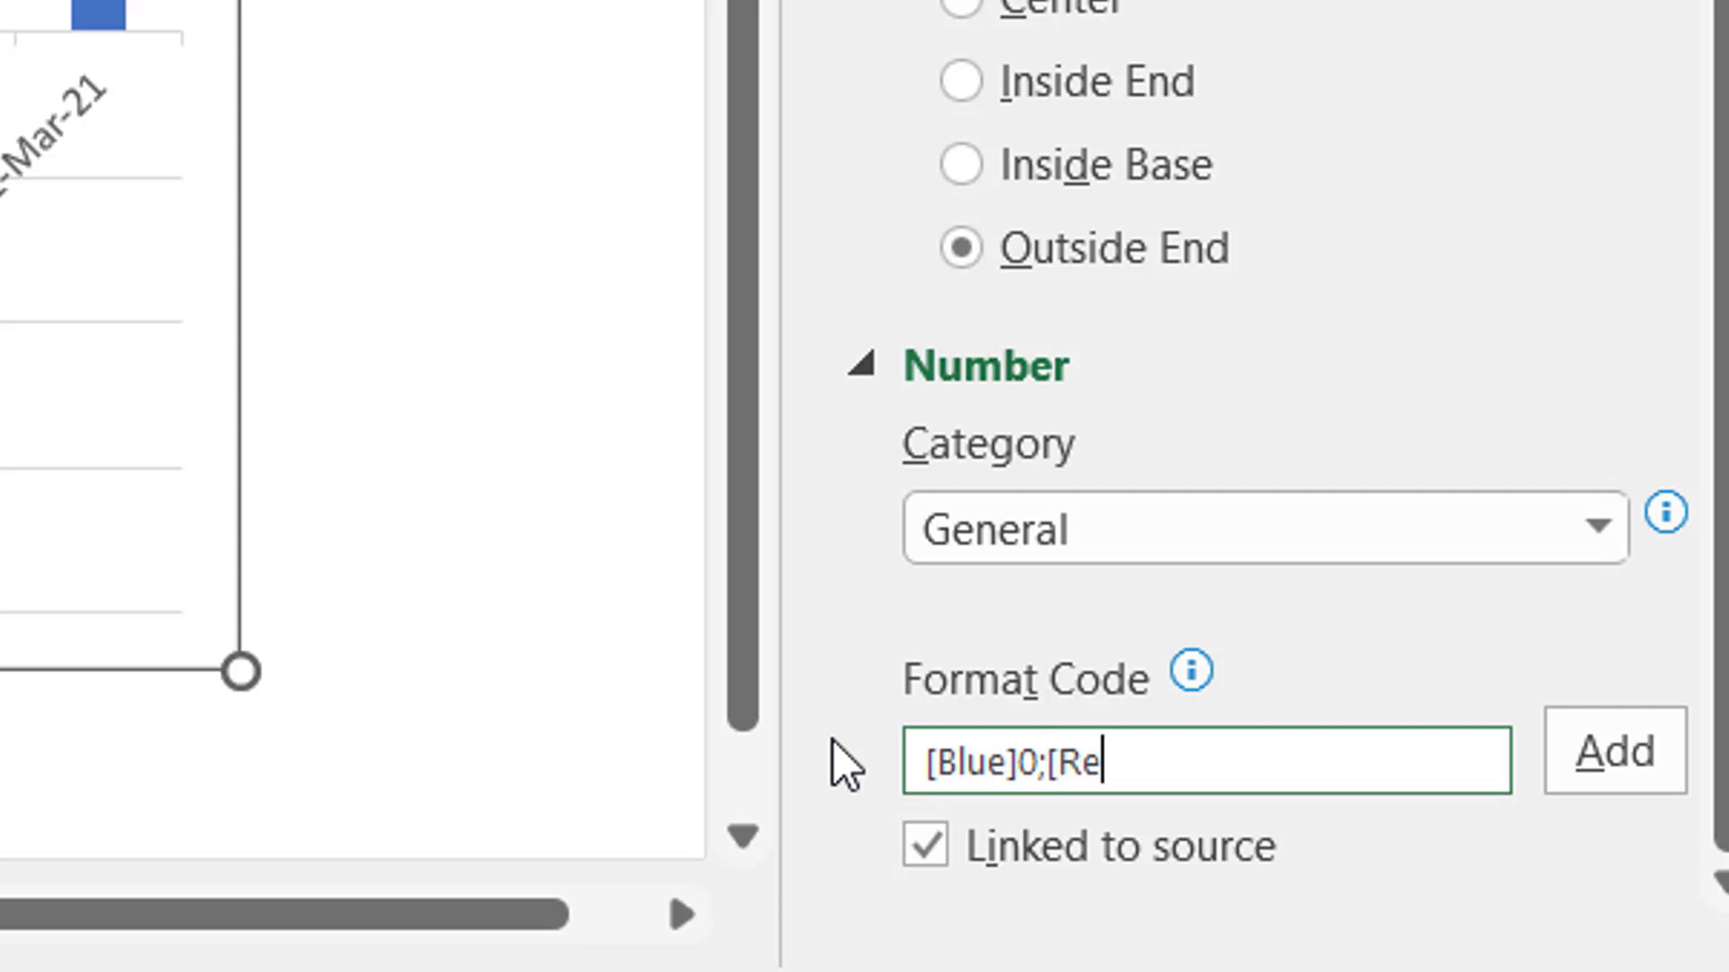
pyautogui.write('d](0)')
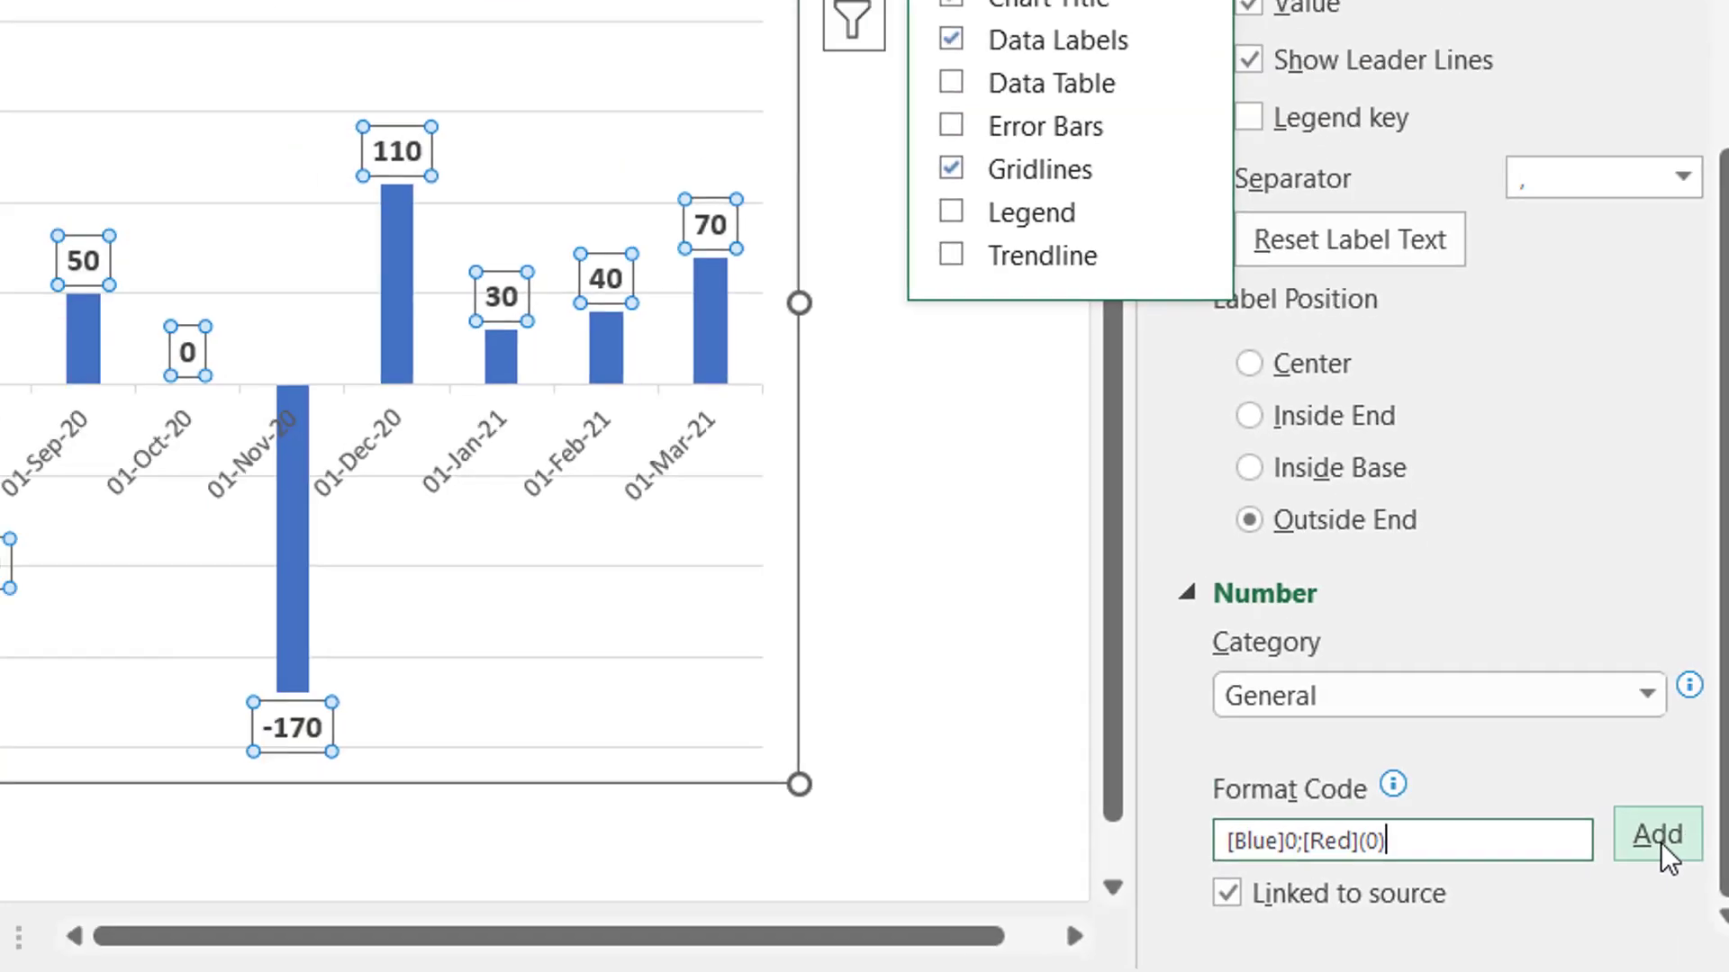
pyautogui.click(1615, 751)
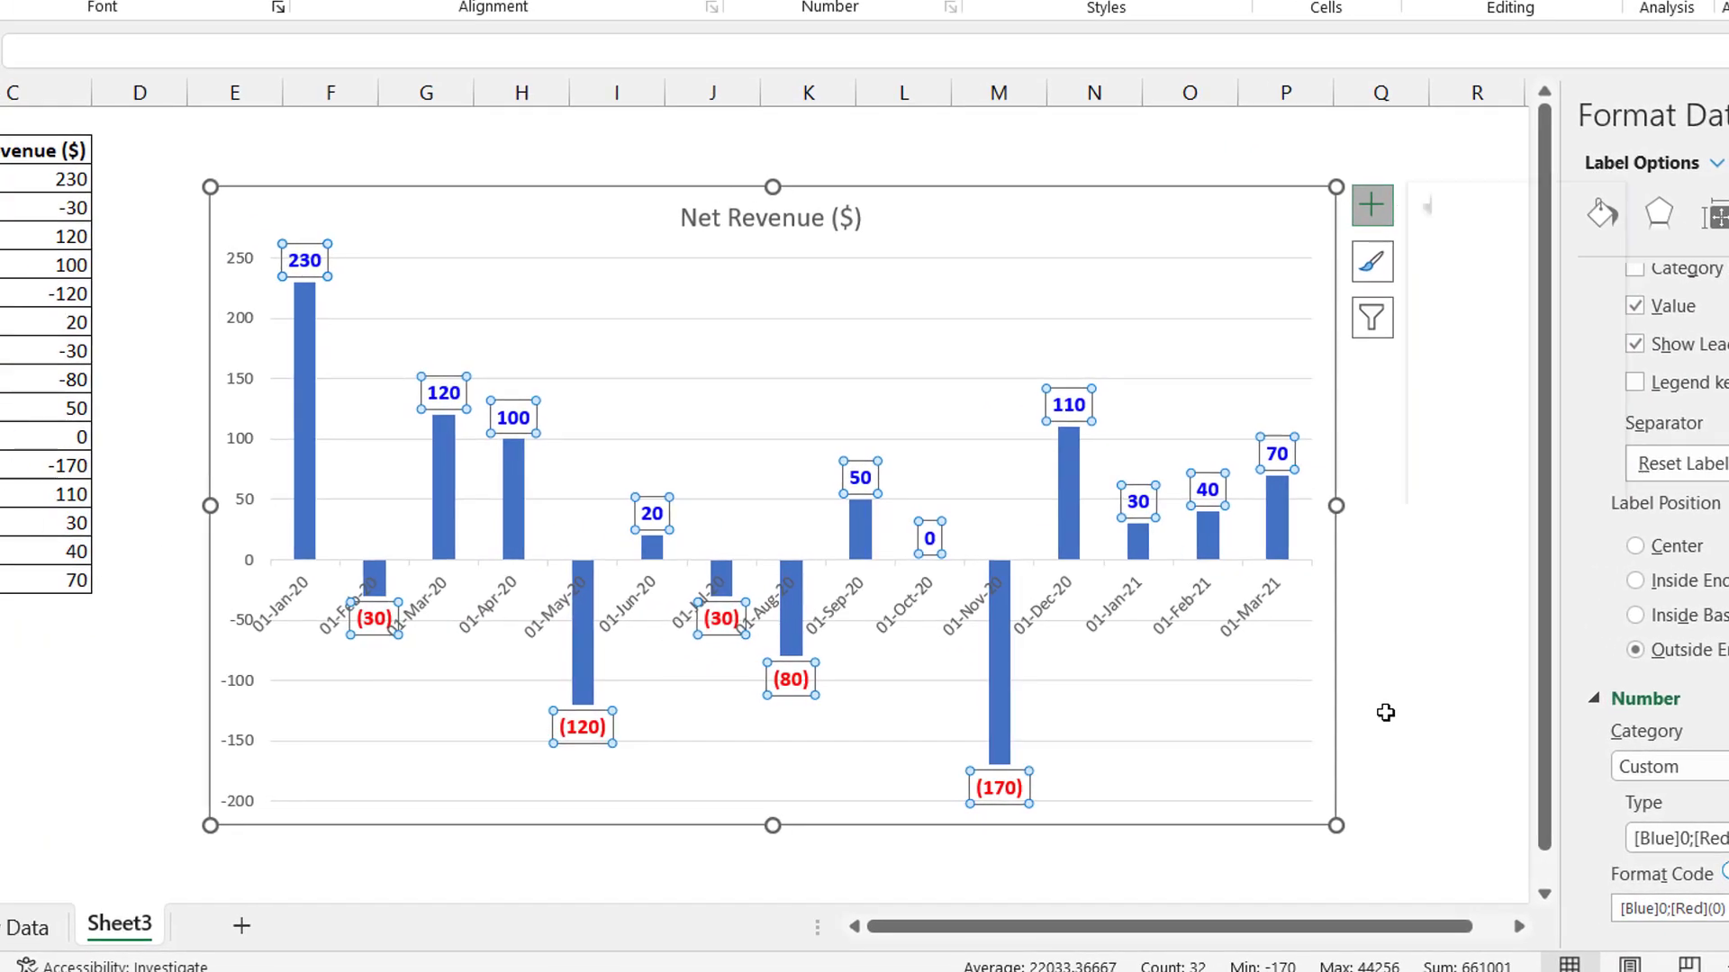
pyautogui.click(1381, 721)
pyautogui.click(897, 464)
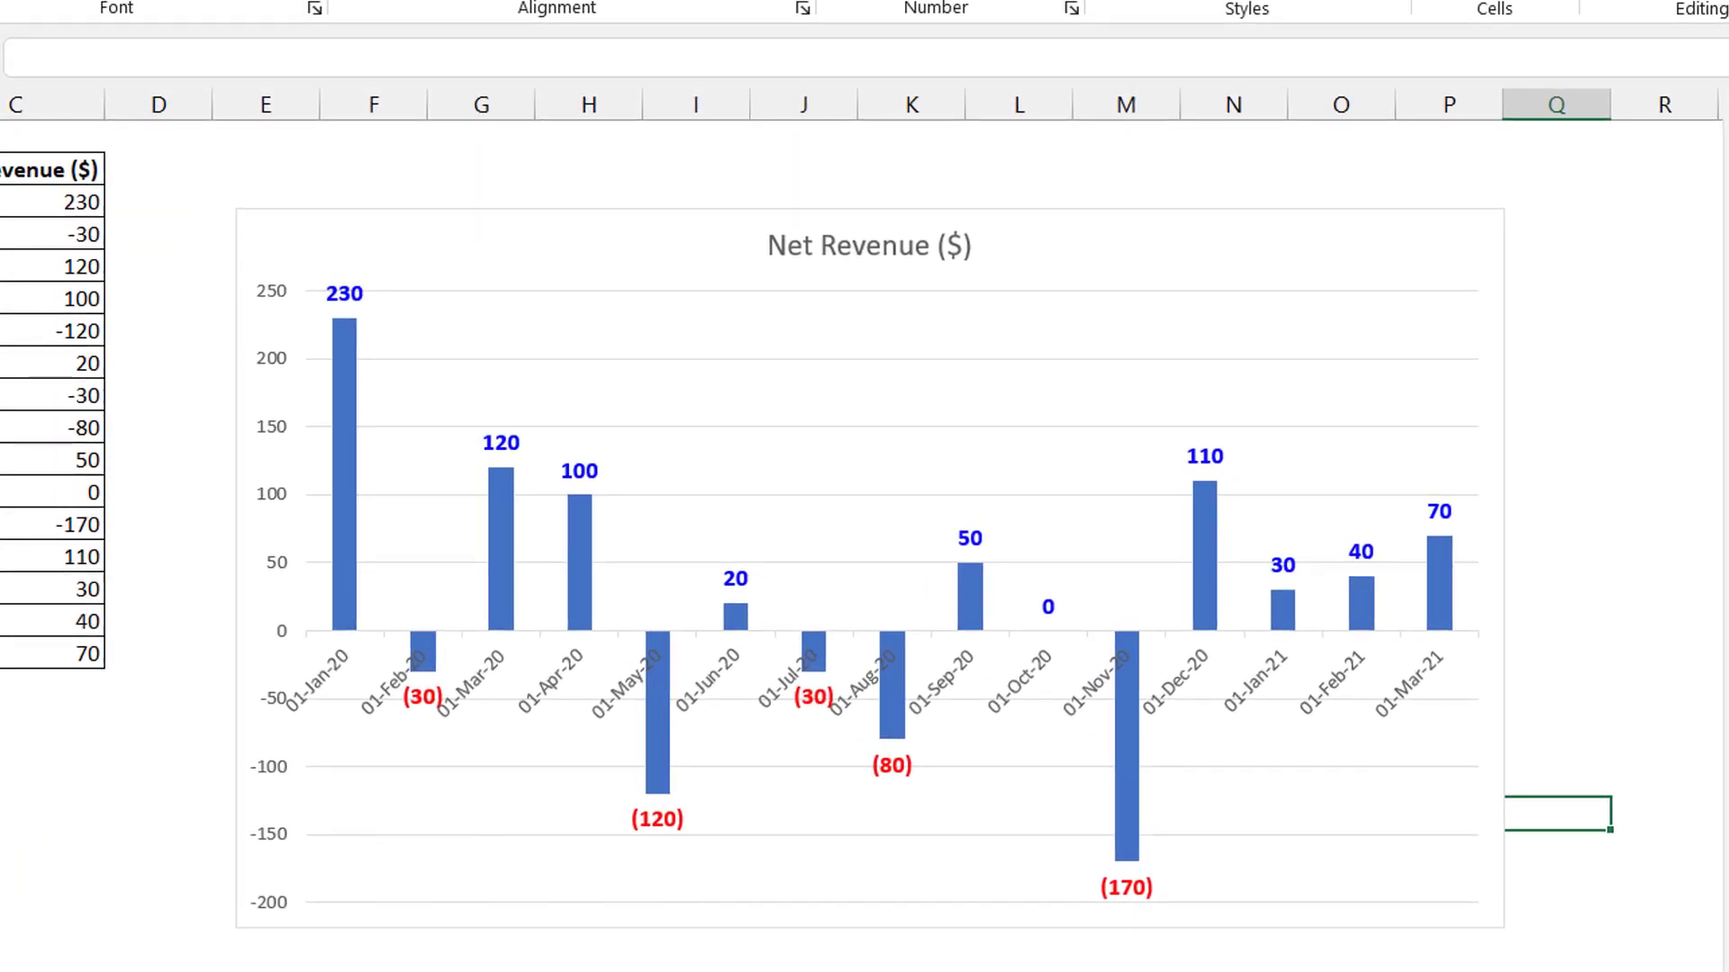
# Step: Recalculate the worksheet twice from an empty cell to check how the chart's label colours respond to changed values
pyautogui.click(167, 695)
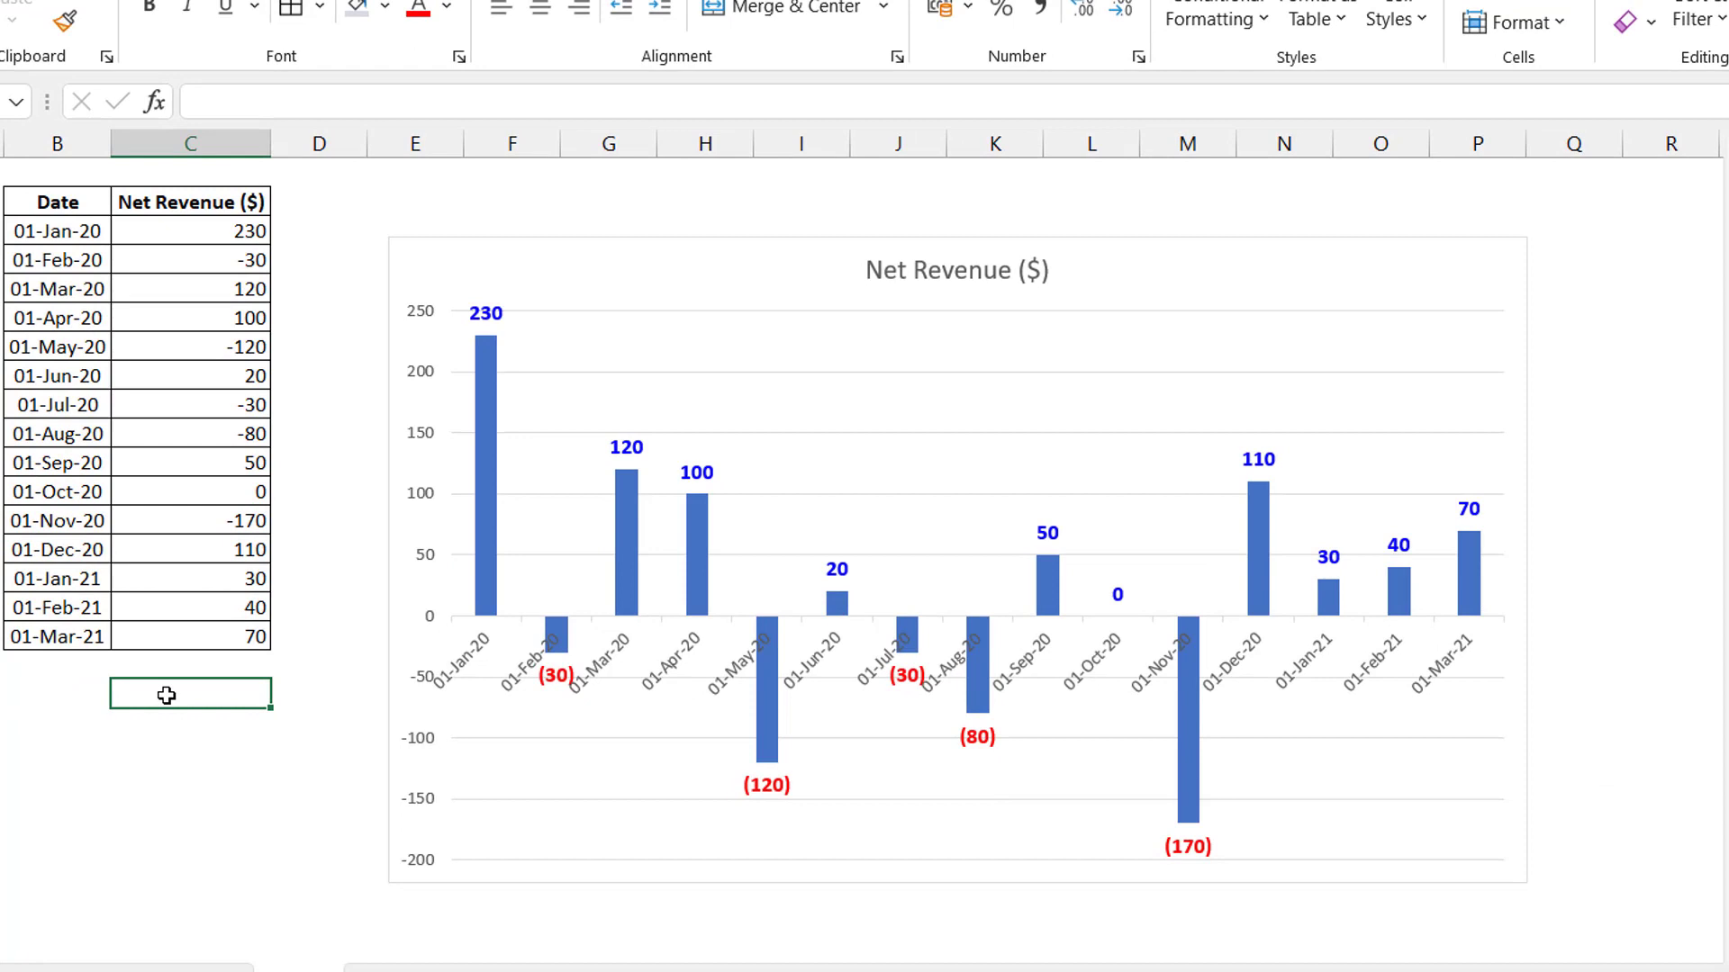
pyautogui.press('F9')
pyautogui.press('F9')
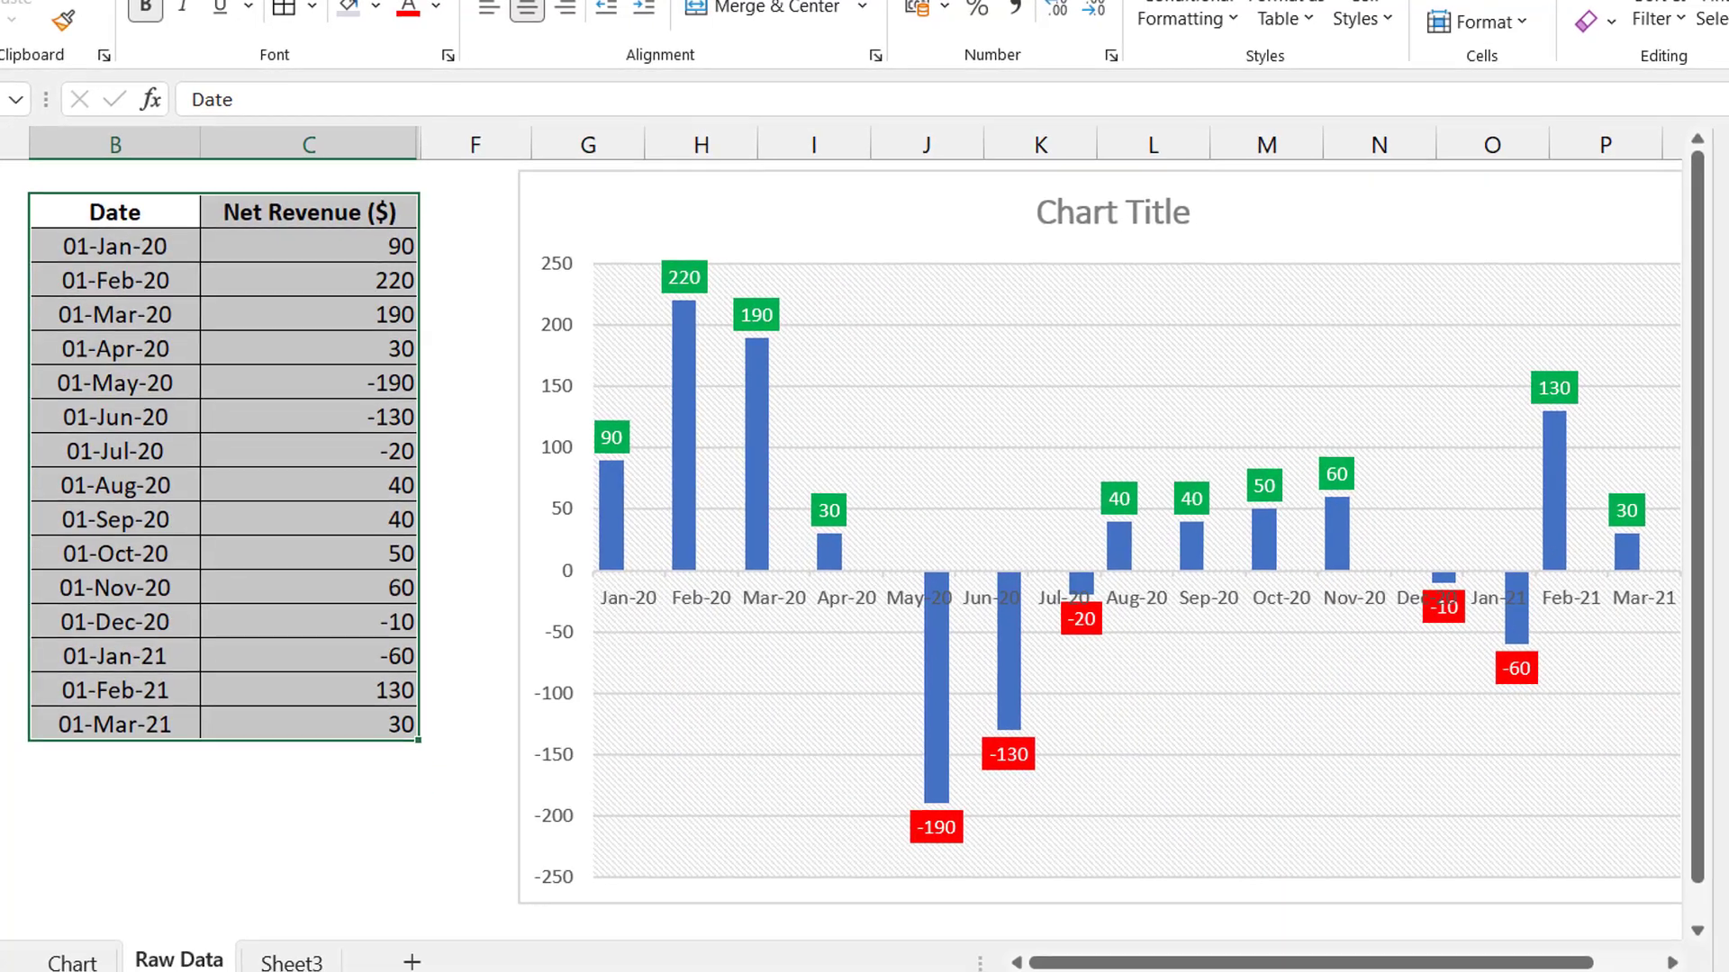
pyautogui.hotkey('ctrl', '1')
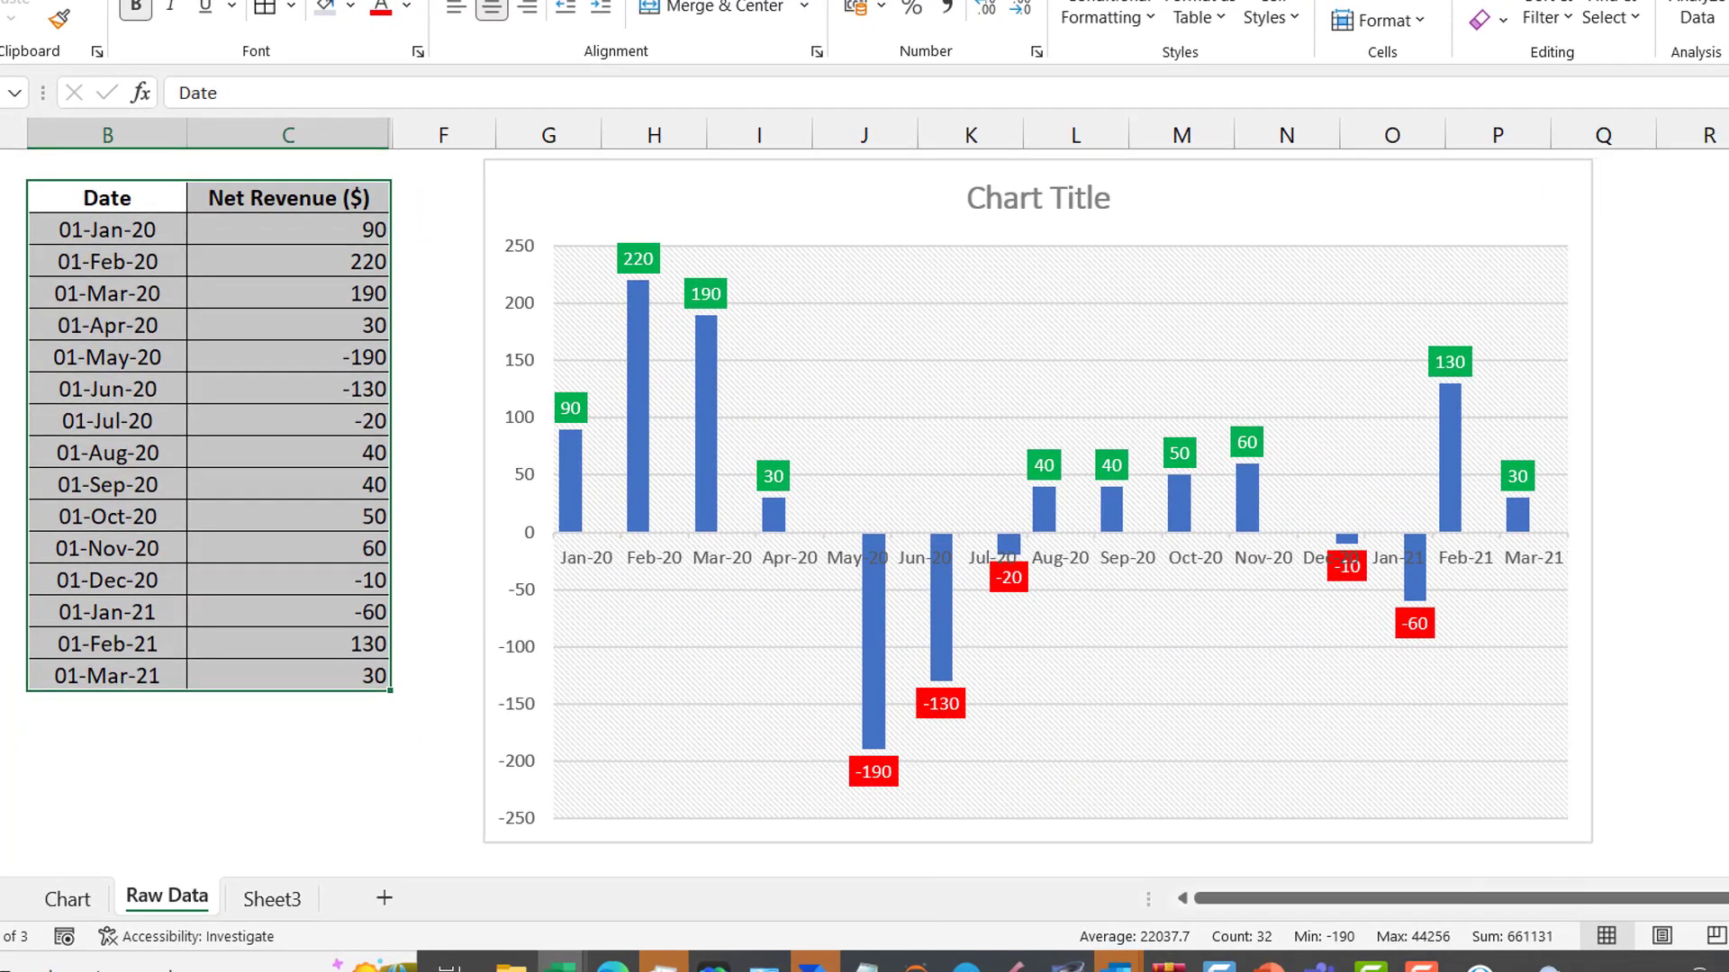